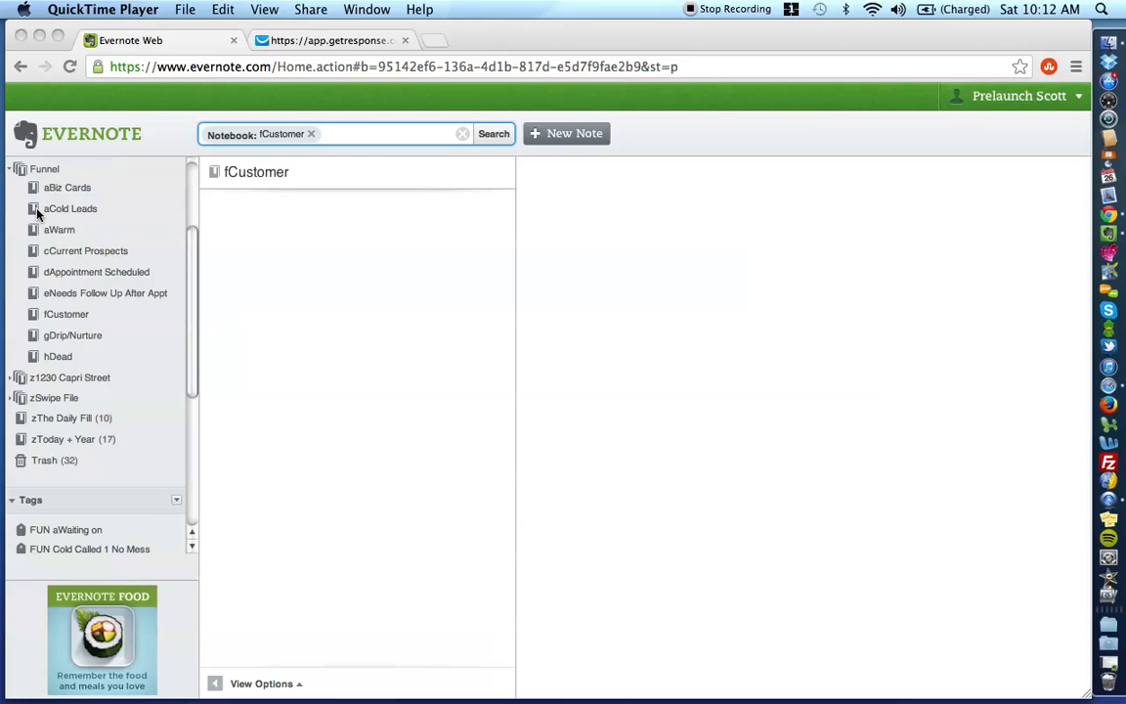
Look through the Funnel stack's notebooks in order, from aCold Leads and aWarm through gDrip/Nurture, ending on hDead
left_click(93, 211)
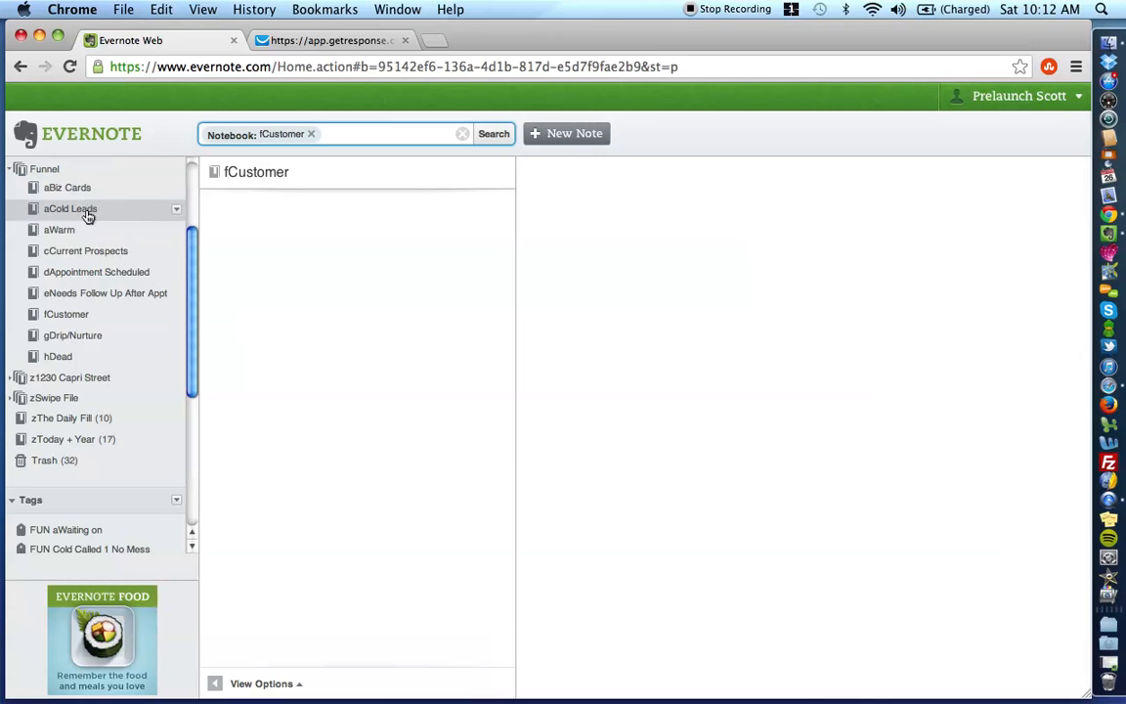
left_click(61, 234)
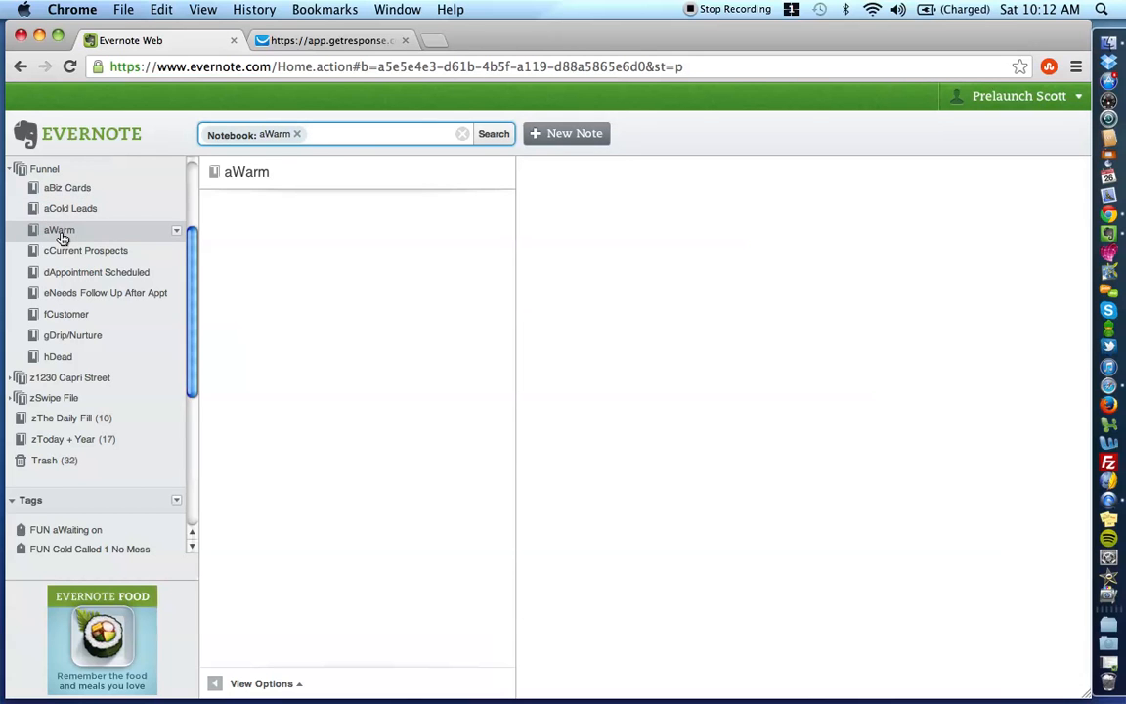
left_click(65, 256)
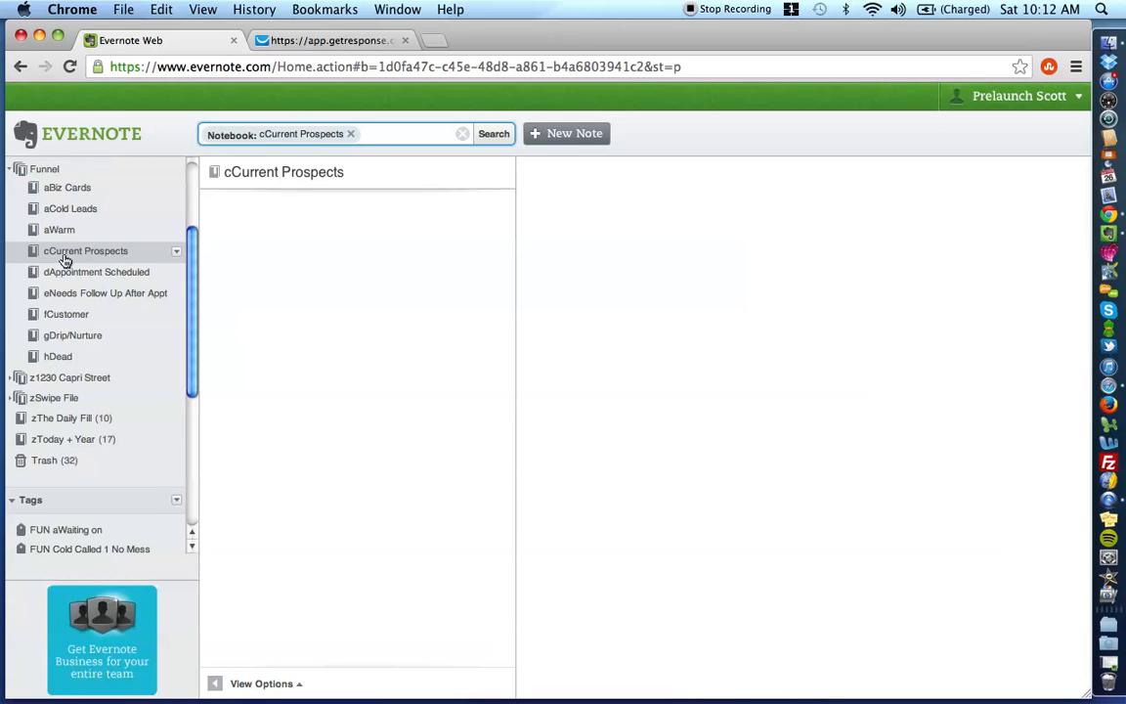
left_click(61, 276)
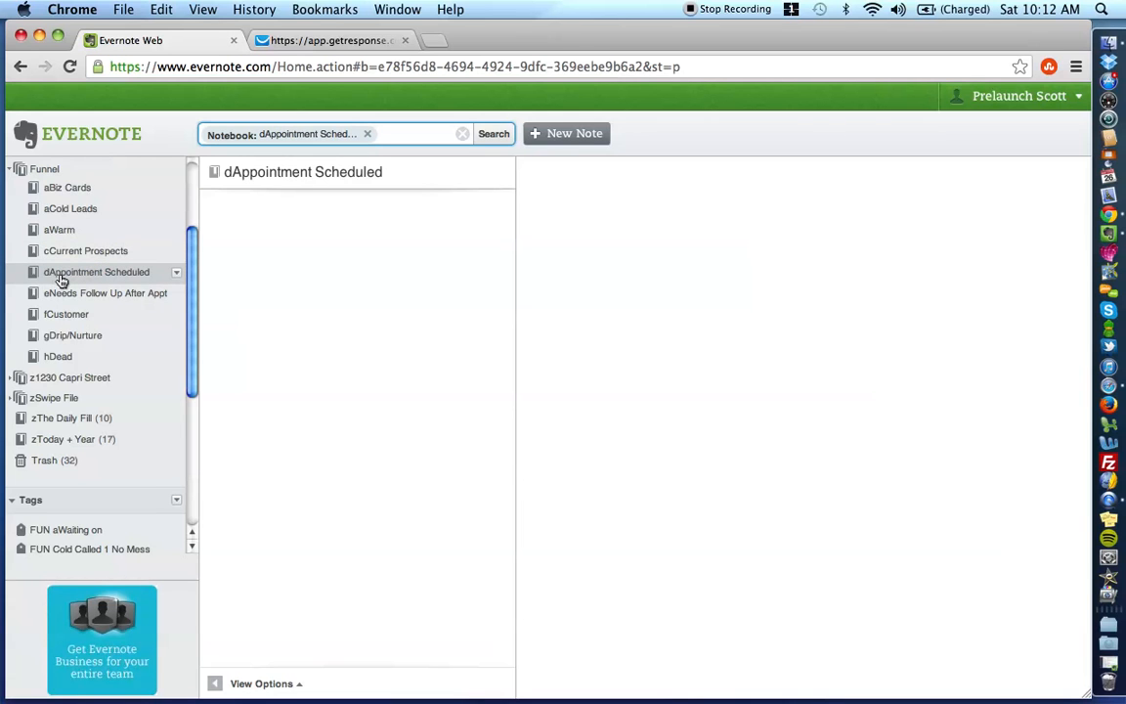
left_click(65, 295)
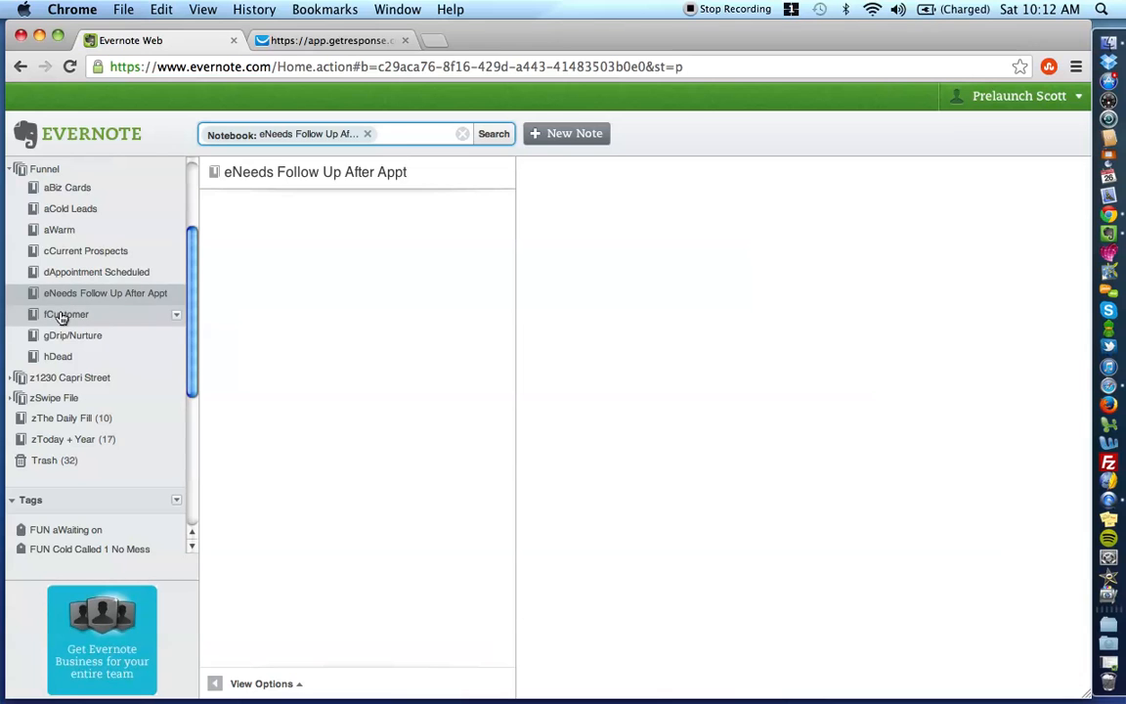
left_click(61, 314)
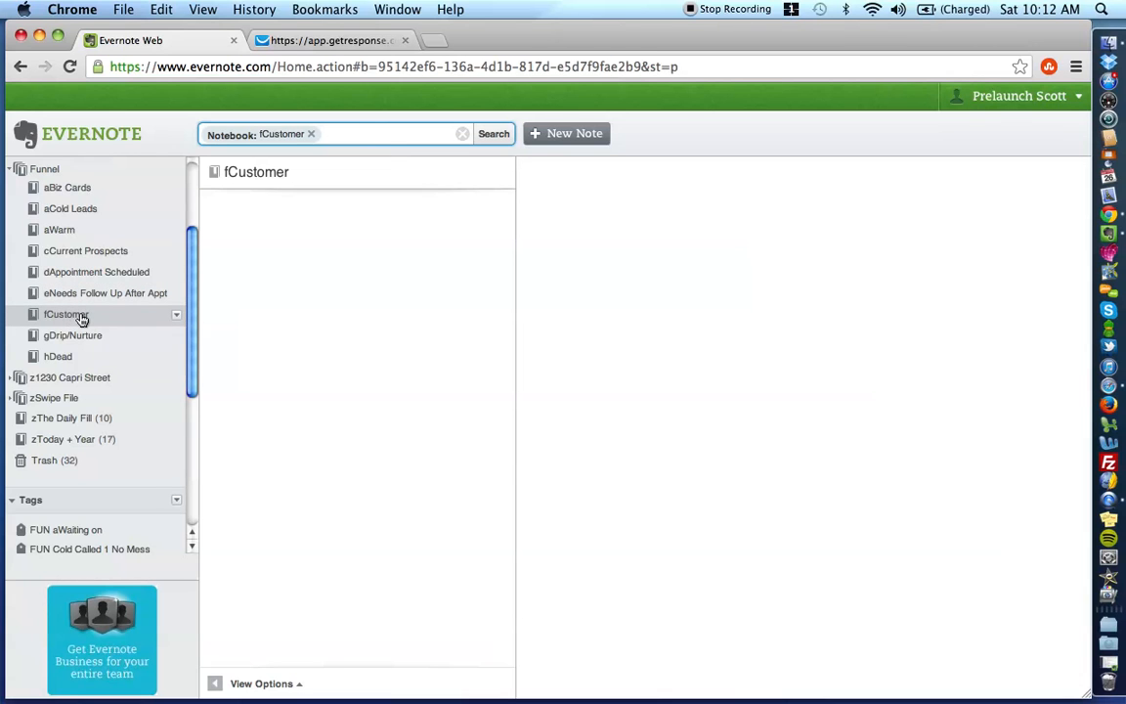
left_click(66, 337)
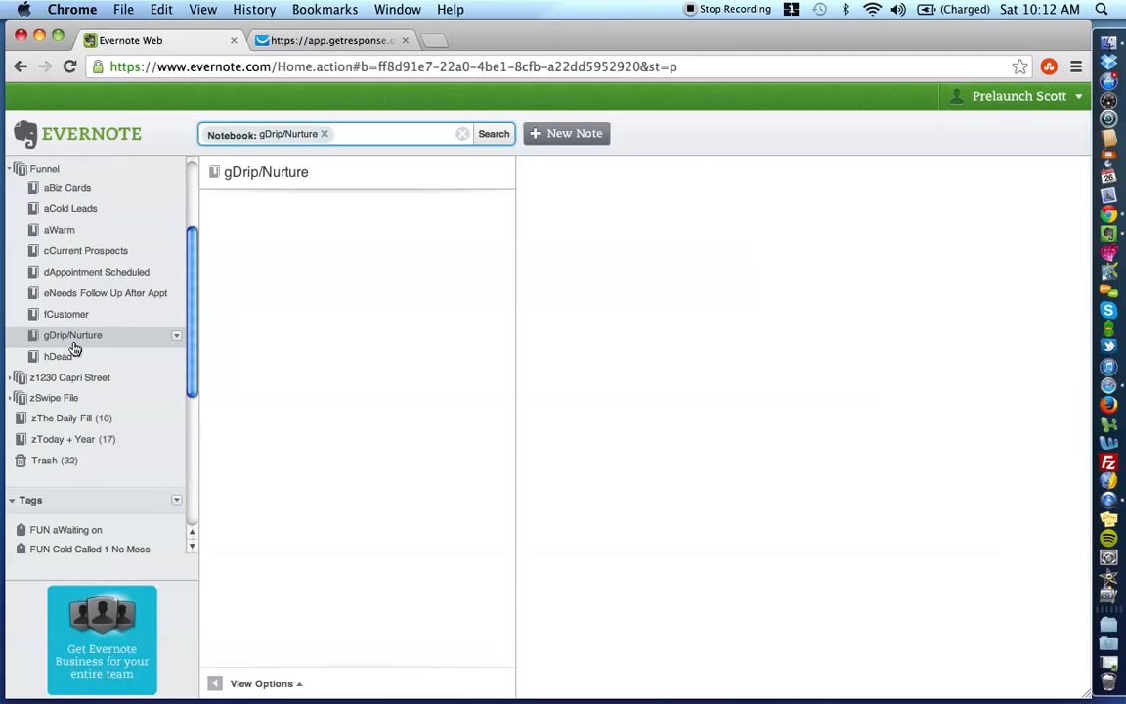
left_click(59, 360)
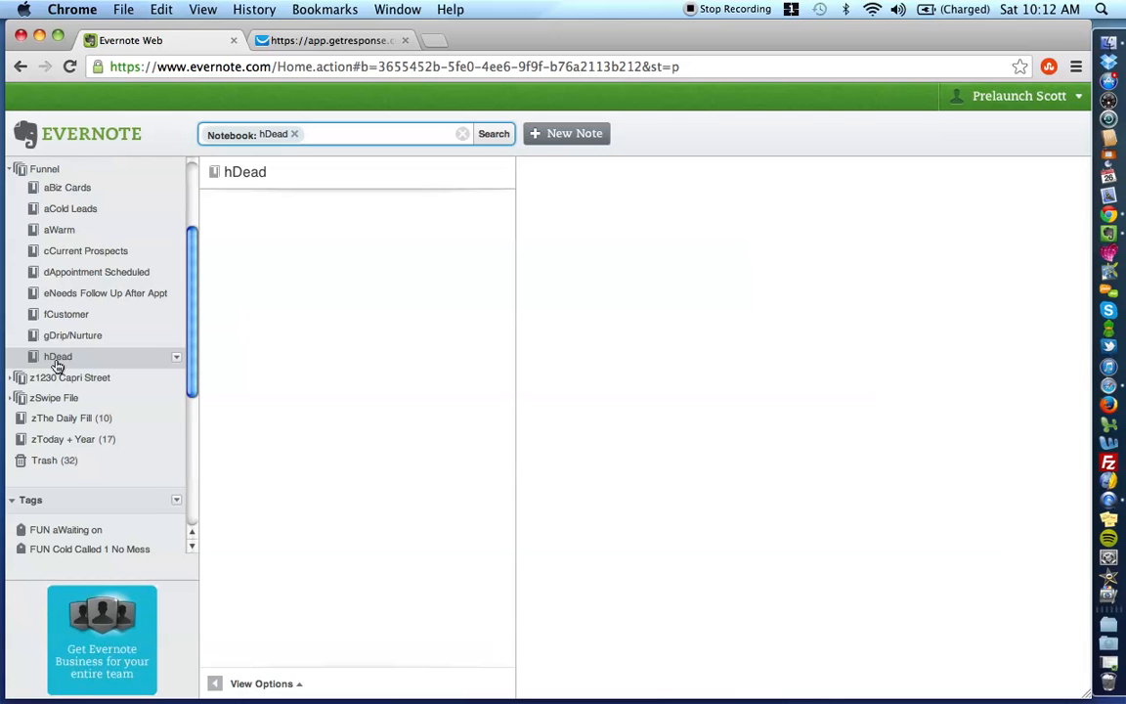
scroll(57, 366, "up", 1)
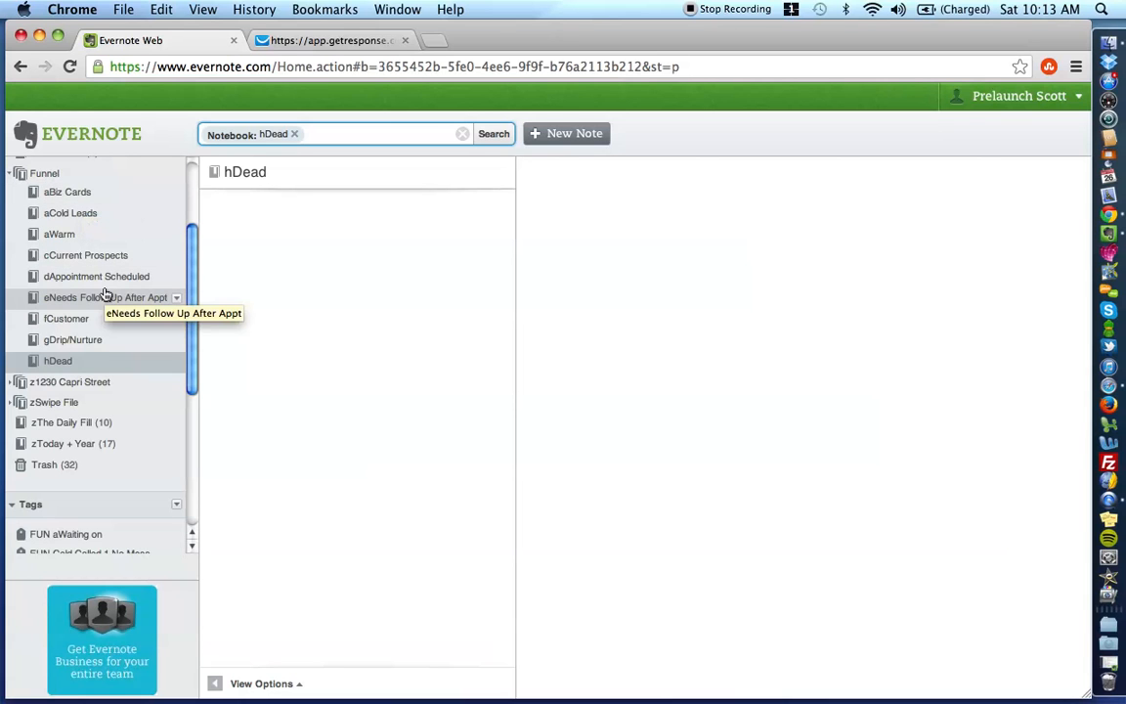
Filter the hDead notebook by each FUN Cold Called tag in turn, from Cold Called 1 No Mess to Cold Called 3 Spoke
scroll(105, 293, "down", 8)
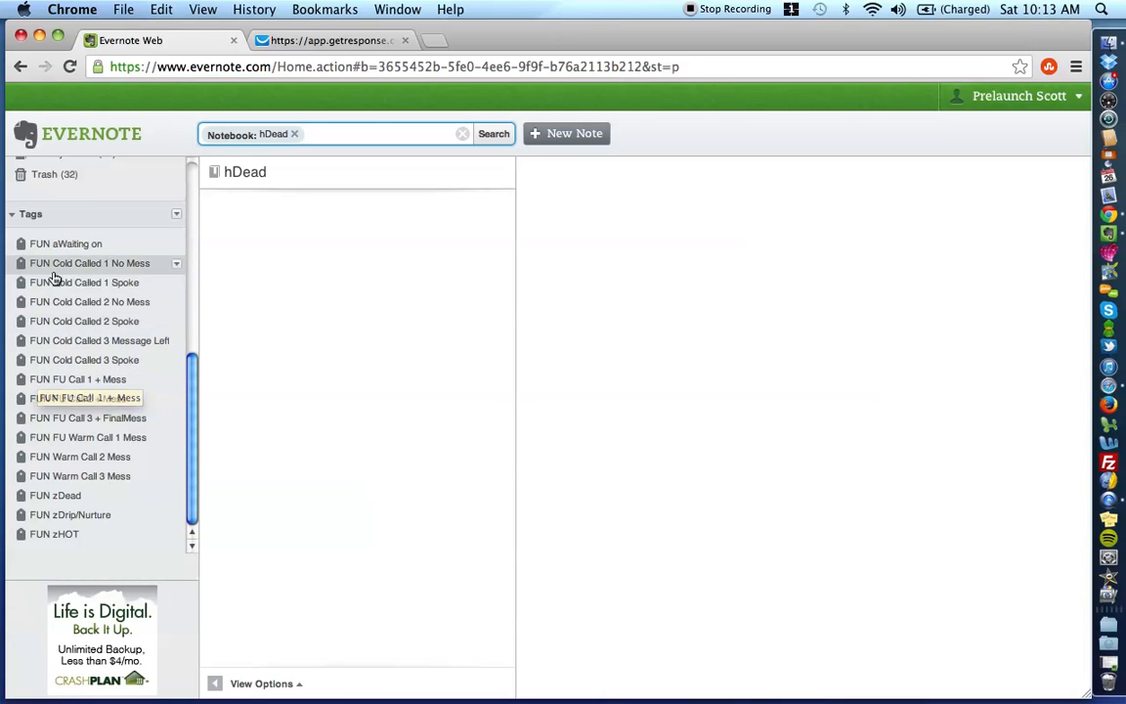
scroll(58, 293, "up", 8)
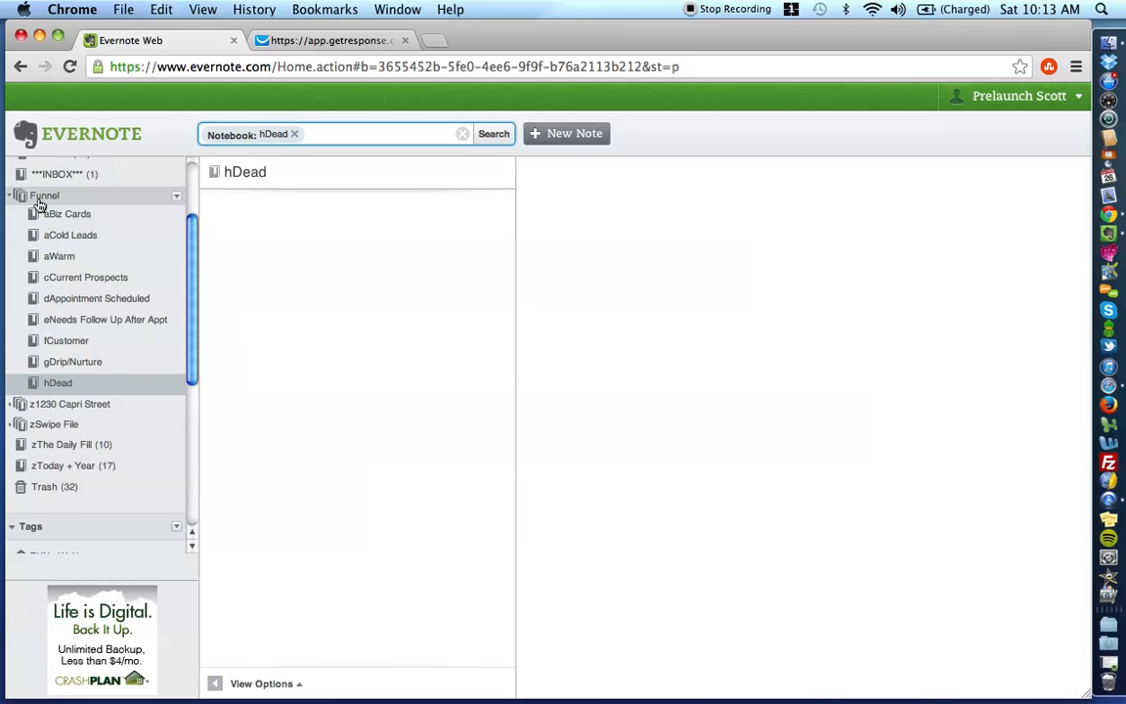
scroll(35, 206, "down", 8)
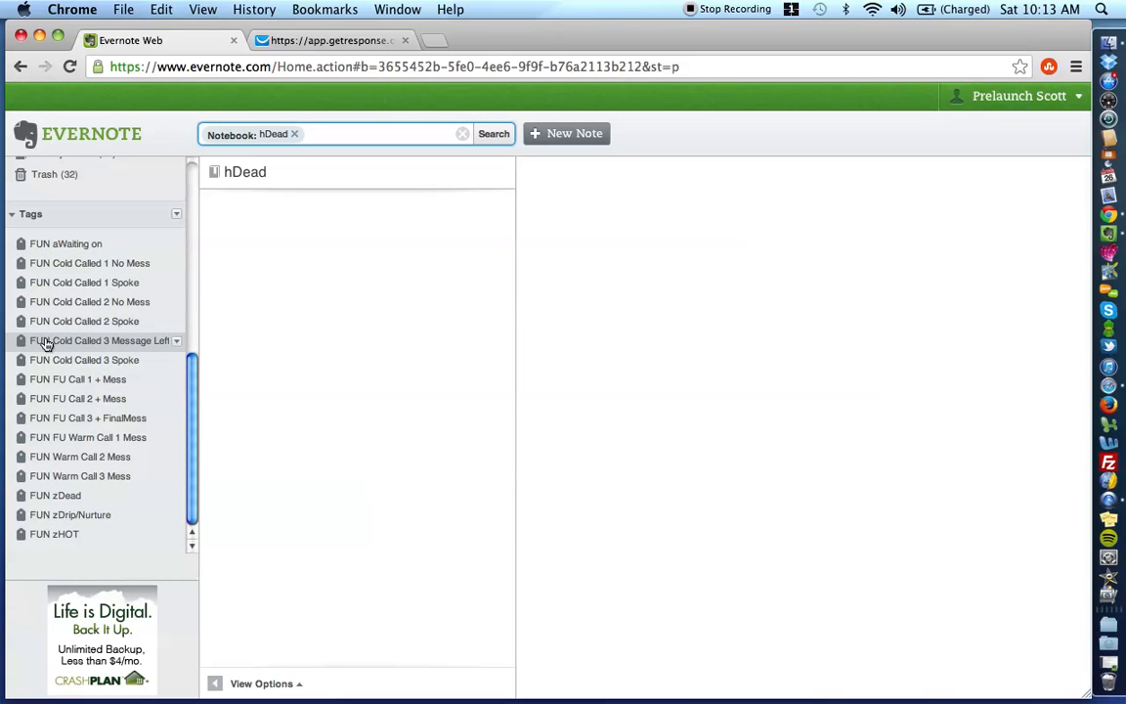
left_click(73, 262)
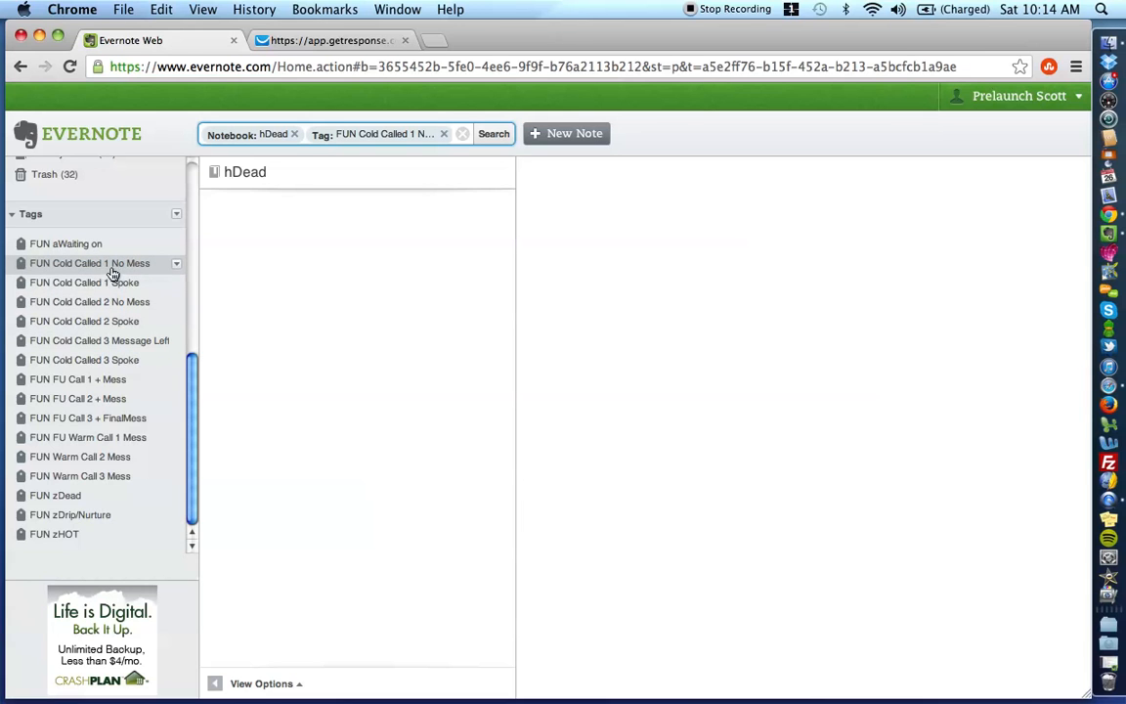
left_click(54, 285)
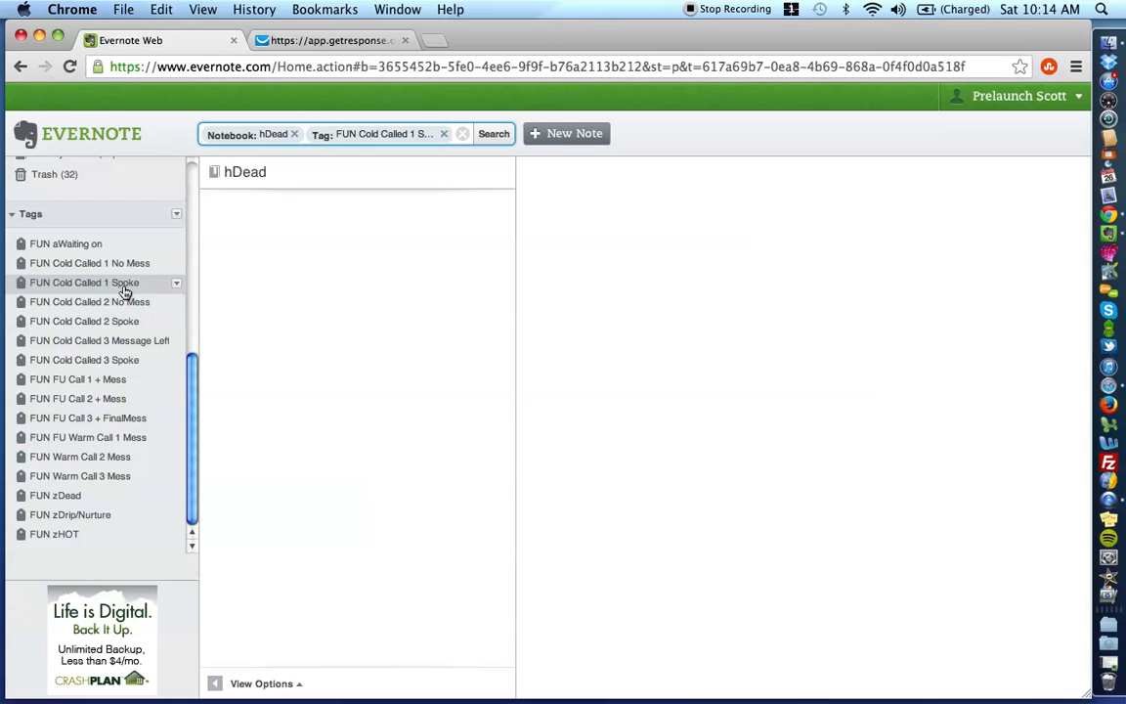
left_click(70, 302)
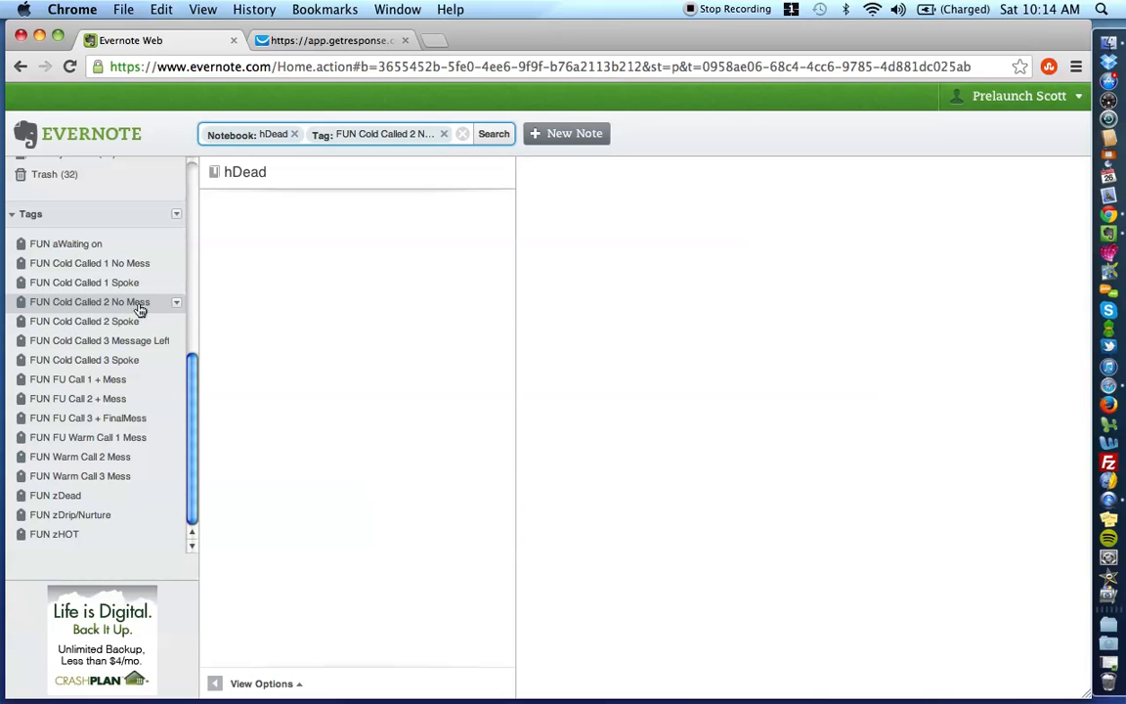
left_click(70, 326)
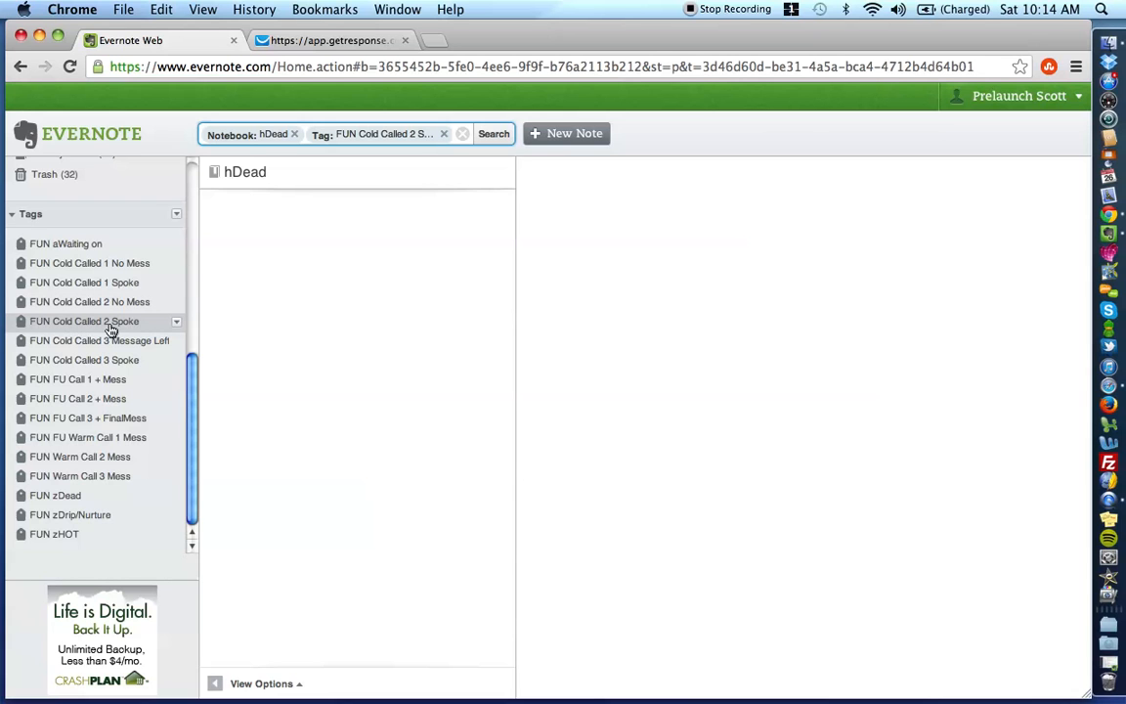
left_click(71, 347)
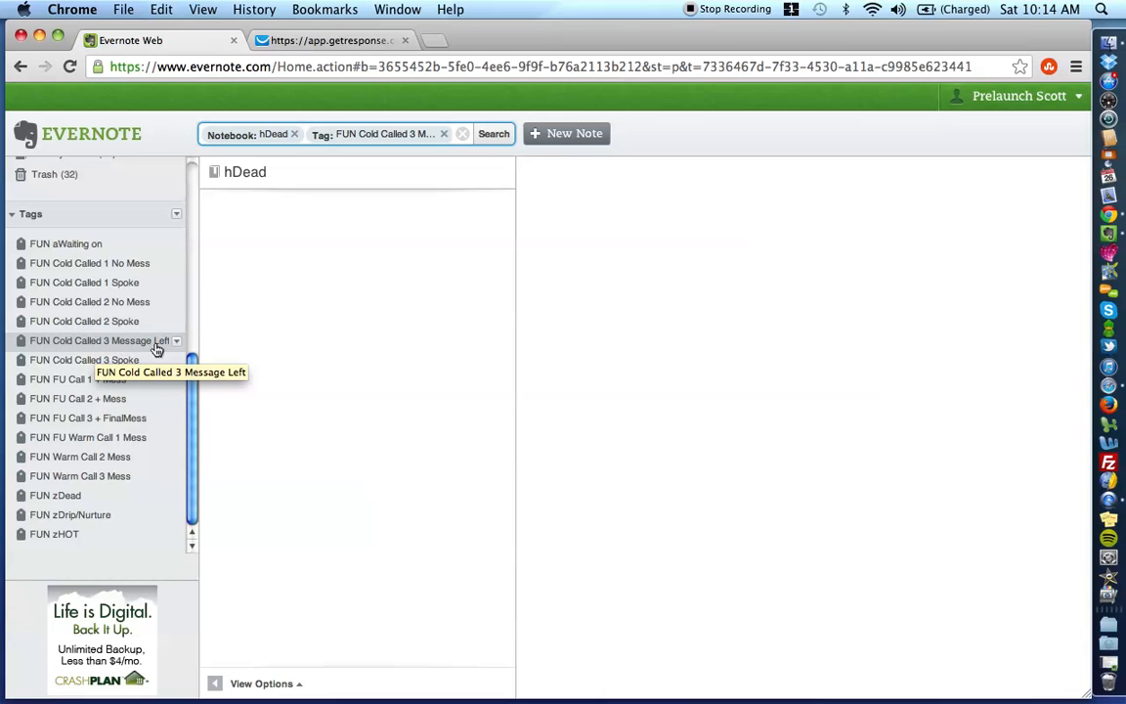
left_click(37, 361)
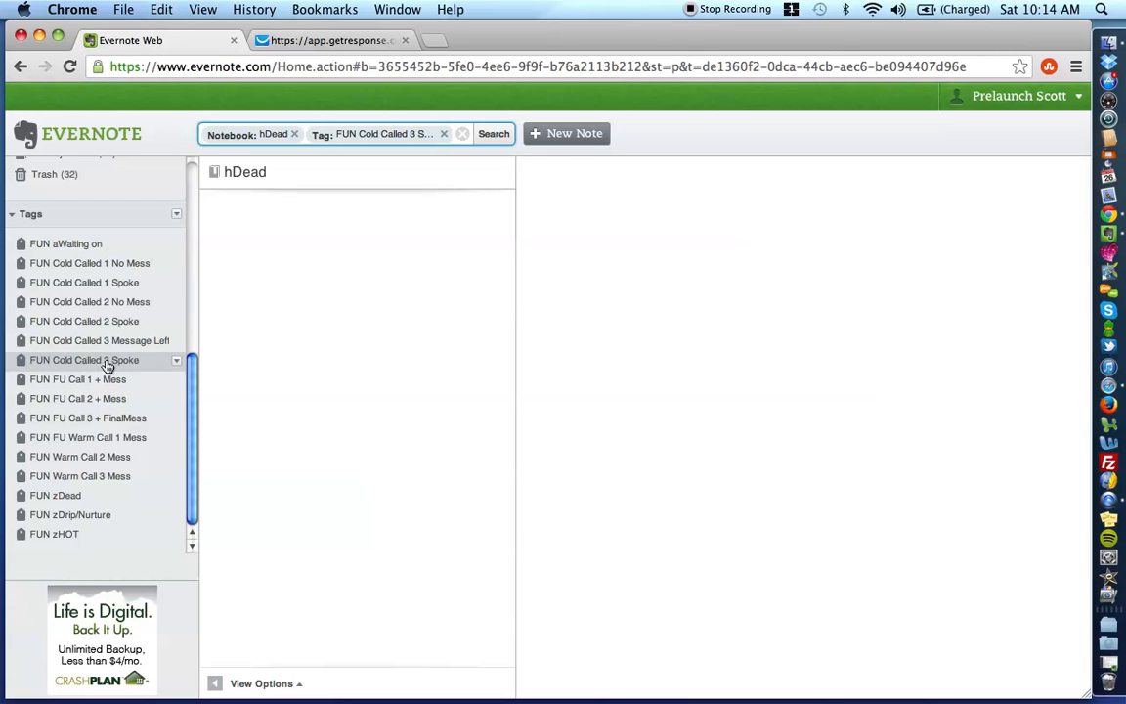
Filter by the FUN FU Call 1, 2 and 3 tags, return to FUN FU Call 1 + Mess, and clear that tag filter
left_click(41, 381)
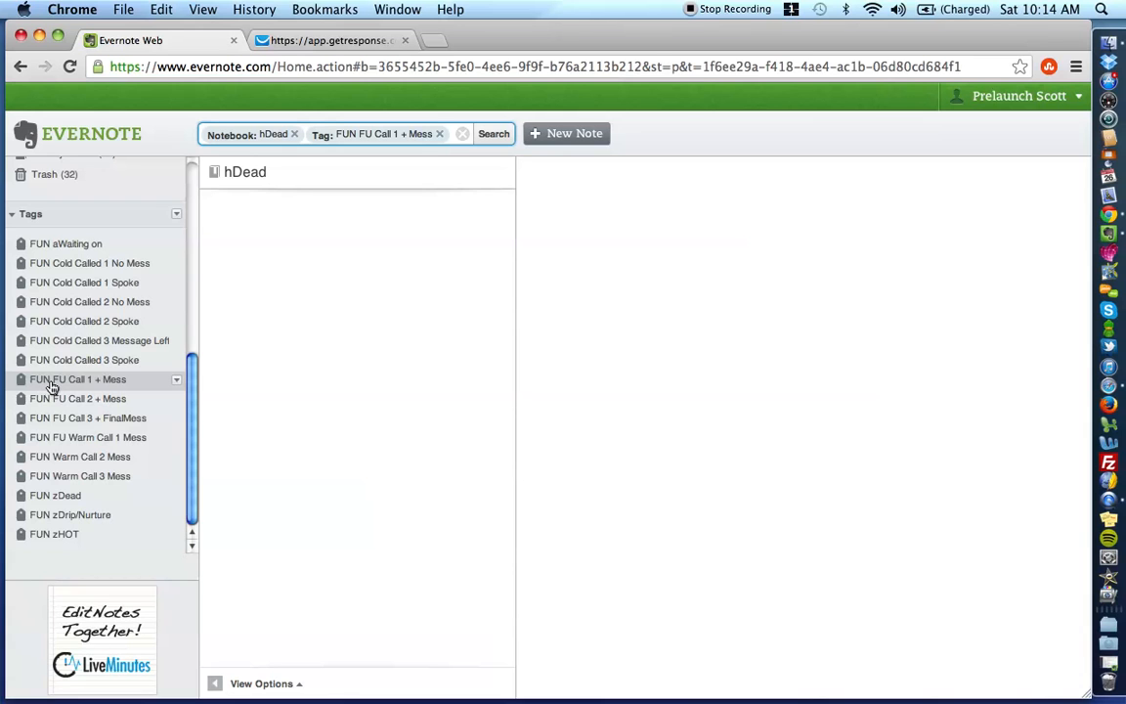
left_click(90, 395)
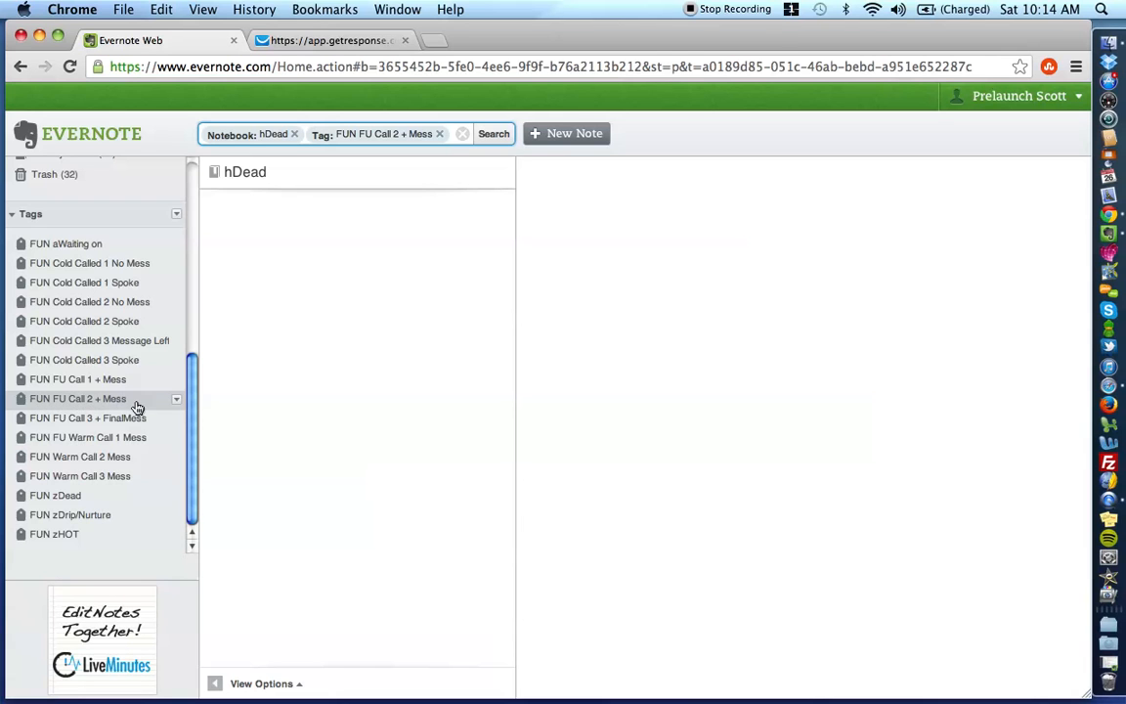
left_click(61, 418)
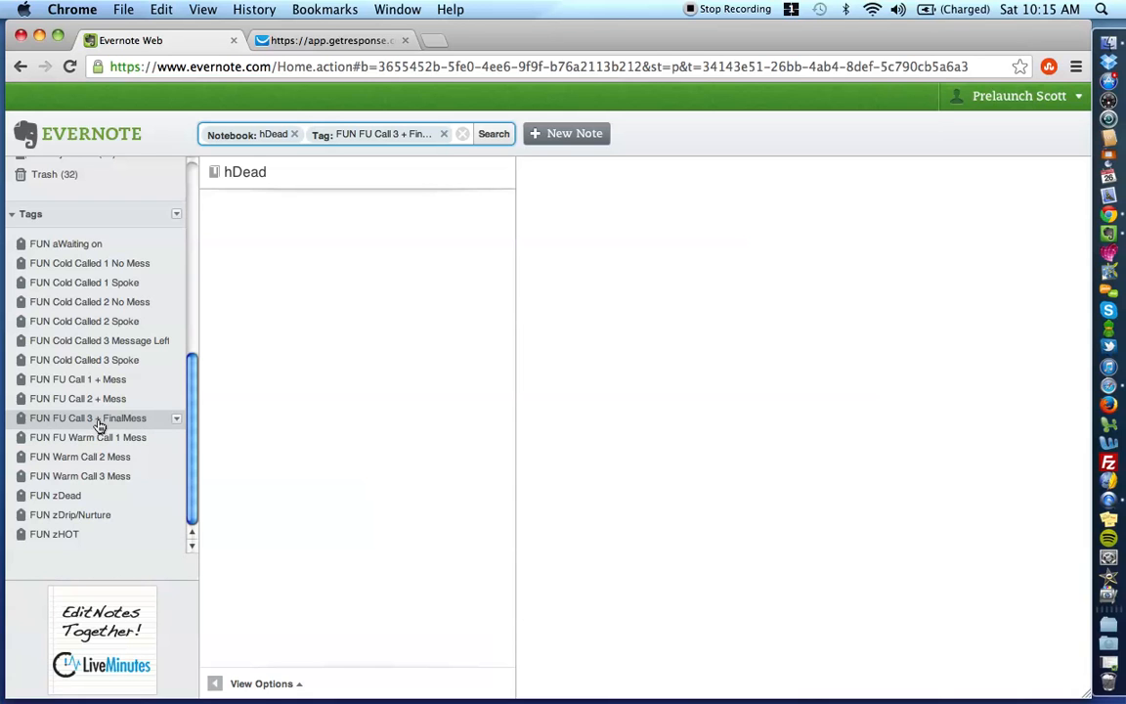
left_click(57, 402)
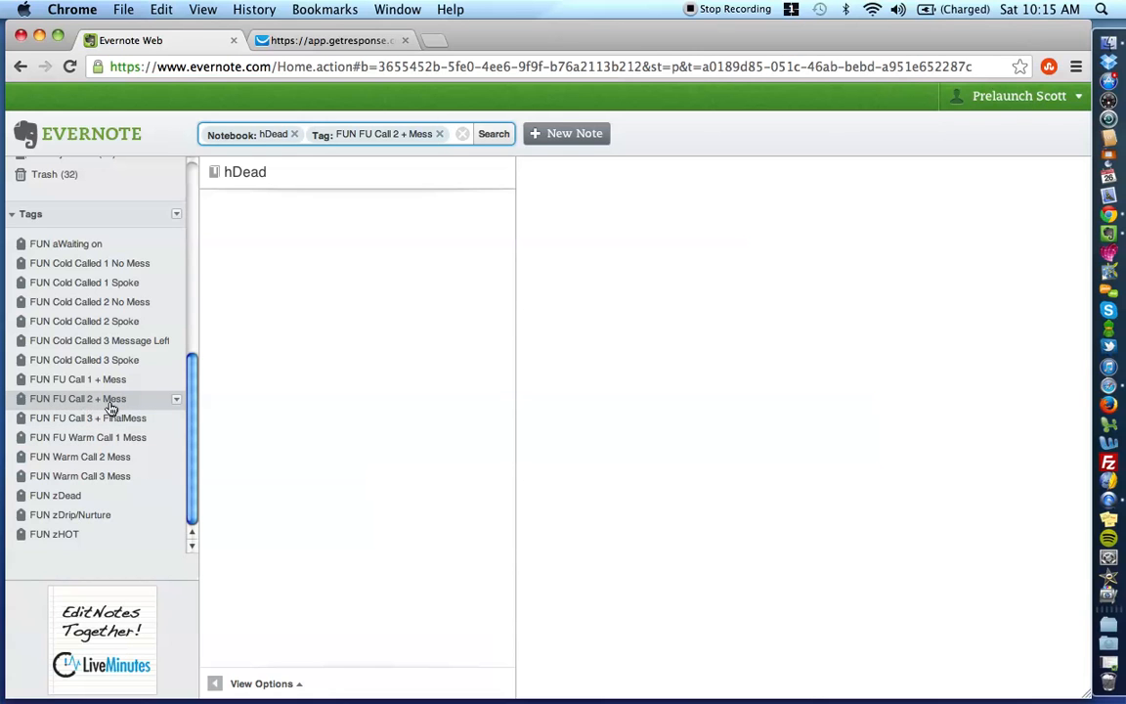
left_click(55, 381)
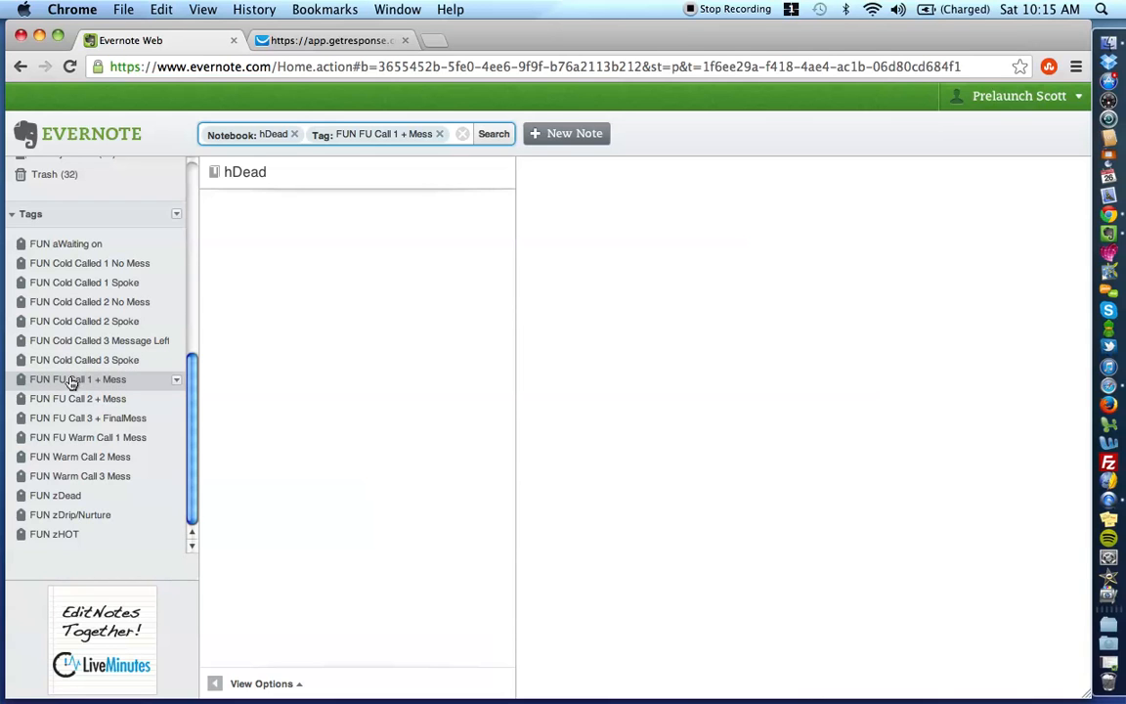
left_click(70, 379)
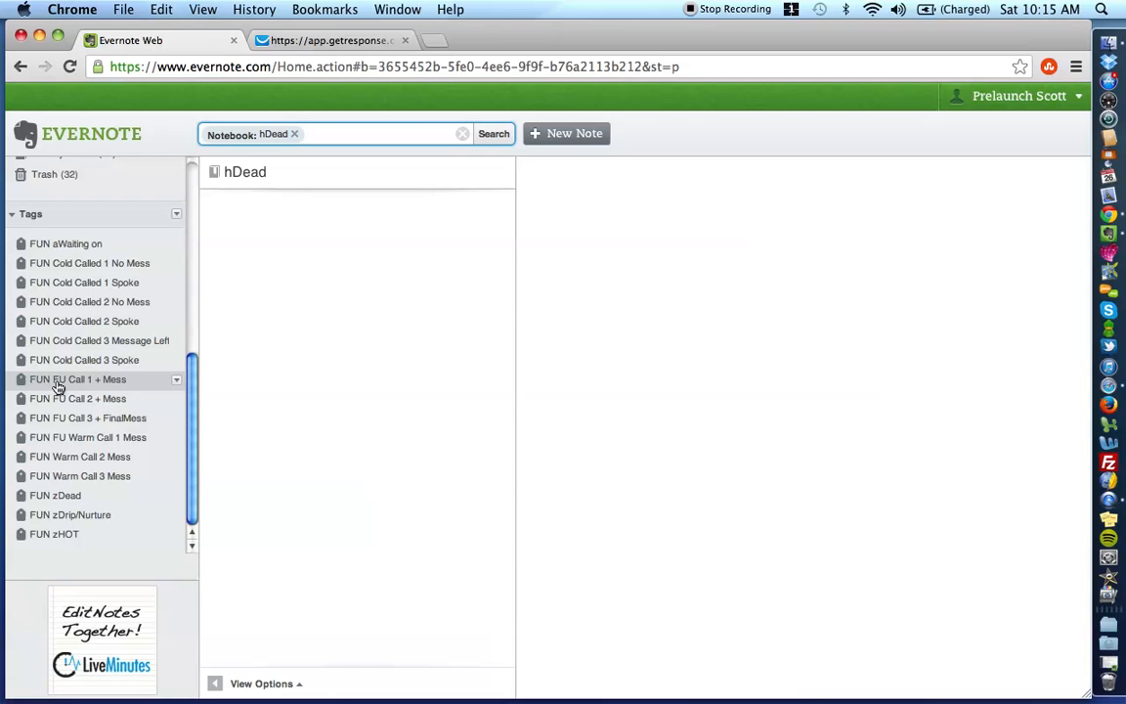
Filter the notebook by FUN FU Warm Call 1 Mess, FUN Warm Call 2 Mess and FUN Warm Call 3 Mess in turn
left_click(71, 443)
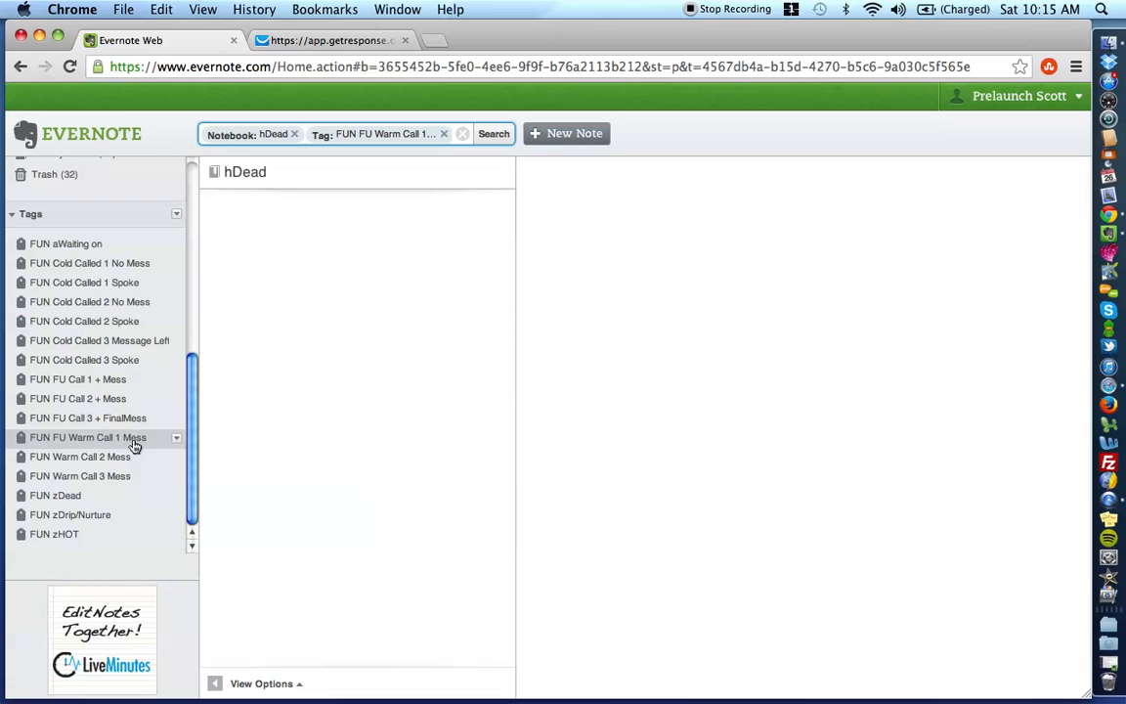
left_click(86, 458)
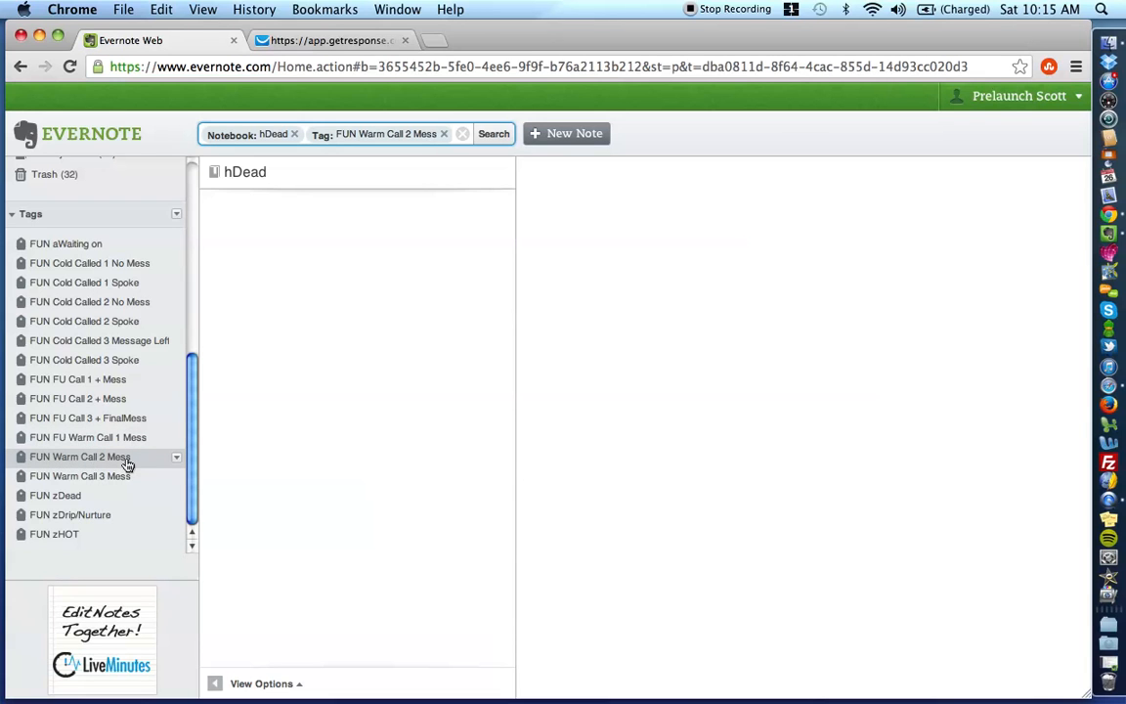
left_click(65, 480)
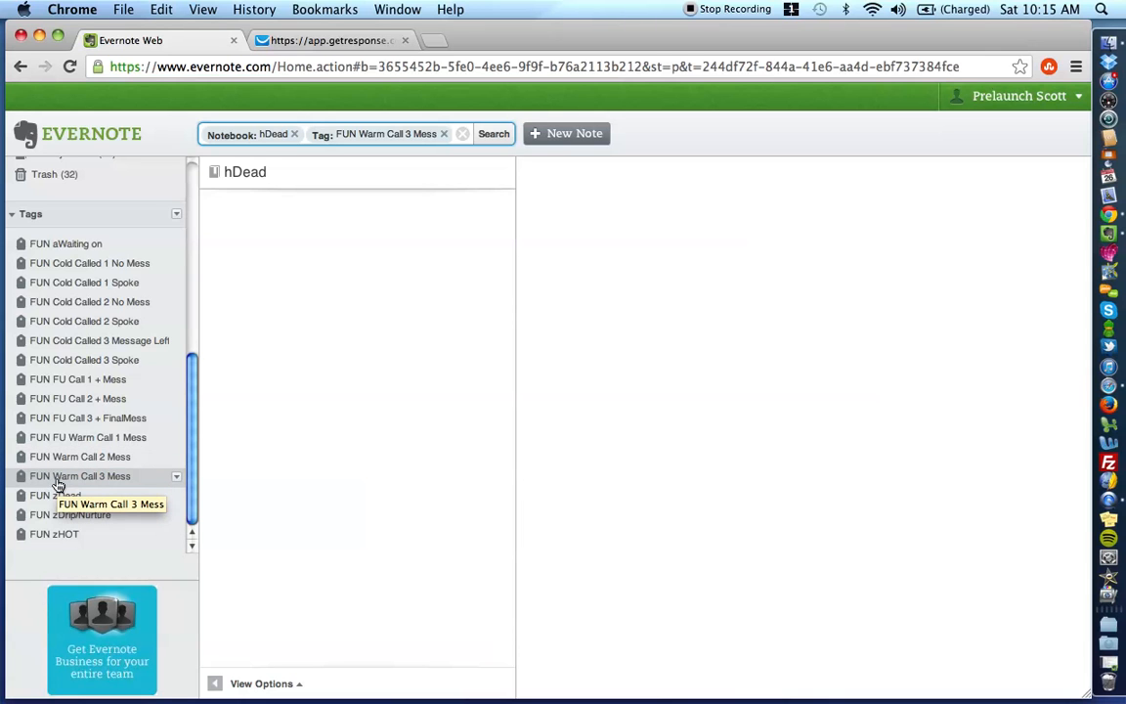
Rename the tag FUN Warm Call 2 Mess as "FUN FU Warm Call 2 Mess" and save it
left_click(176, 459)
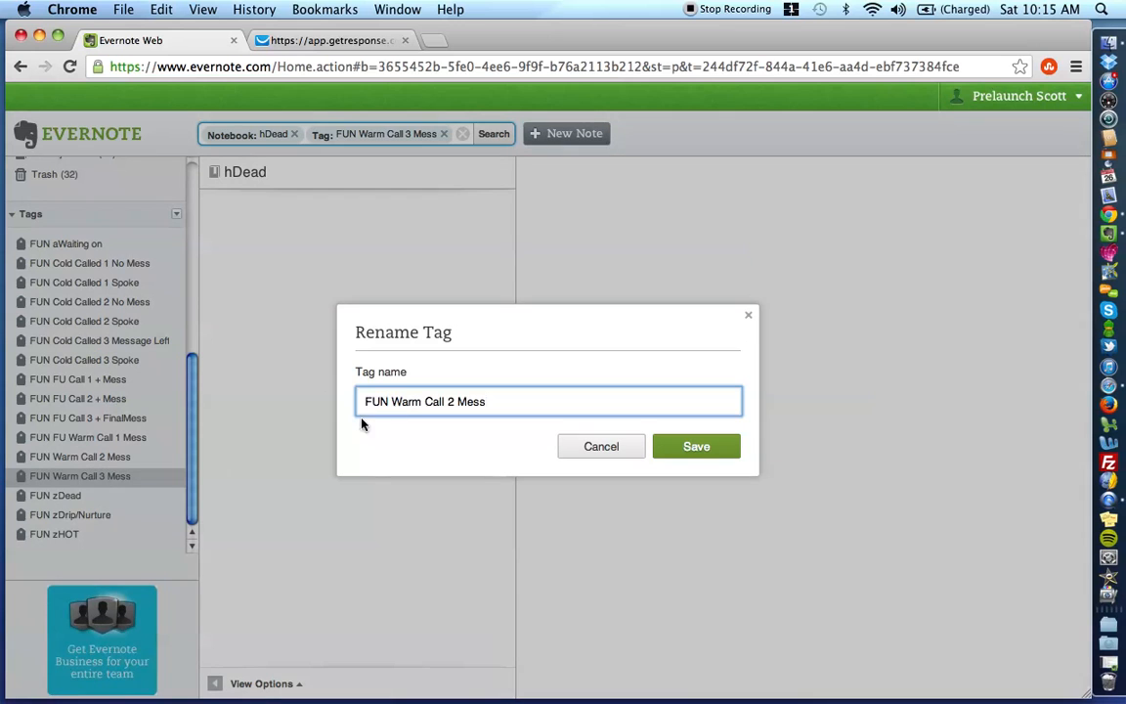
left_click(392, 400)
type("FUN")
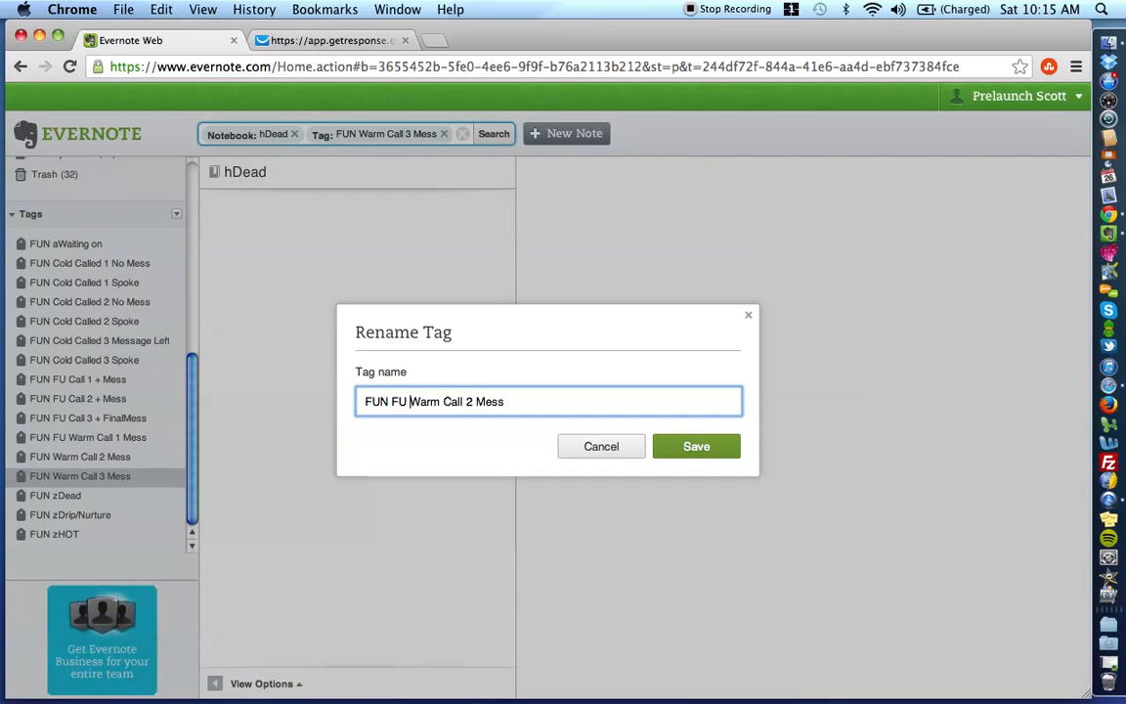
left_click(705, 448)
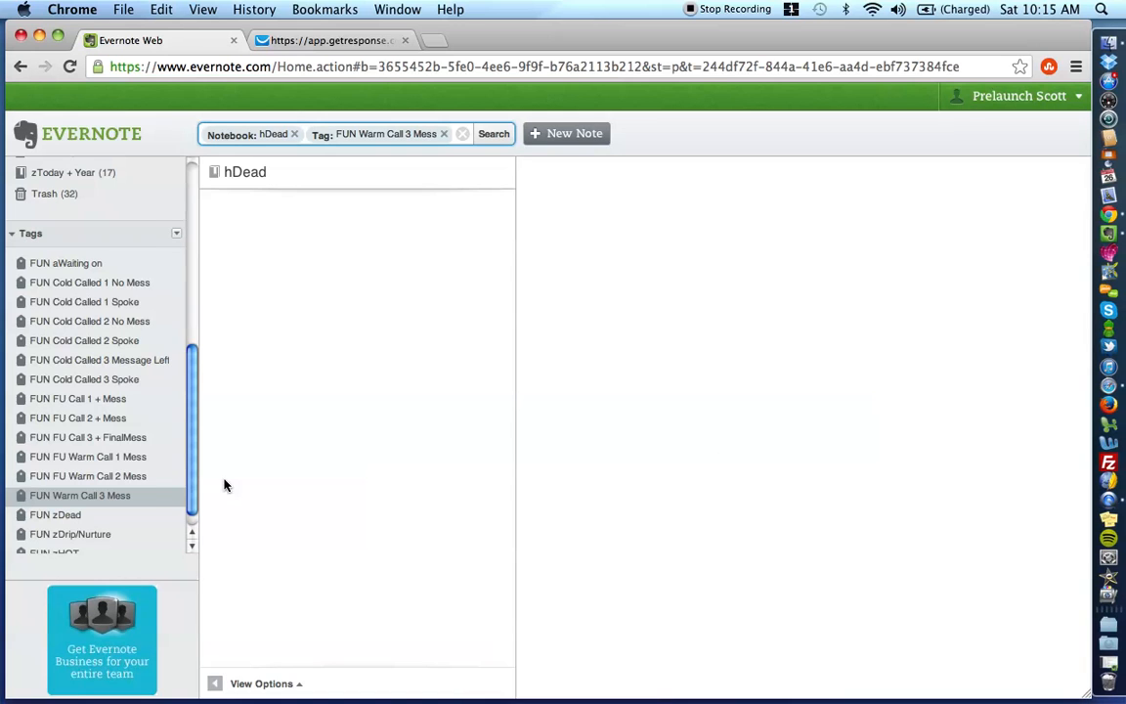
Rename the tag FUN Warm Call 3 Mess as "FUN FU Warm Call 3 Mess" and save it
left_click(177, 497)
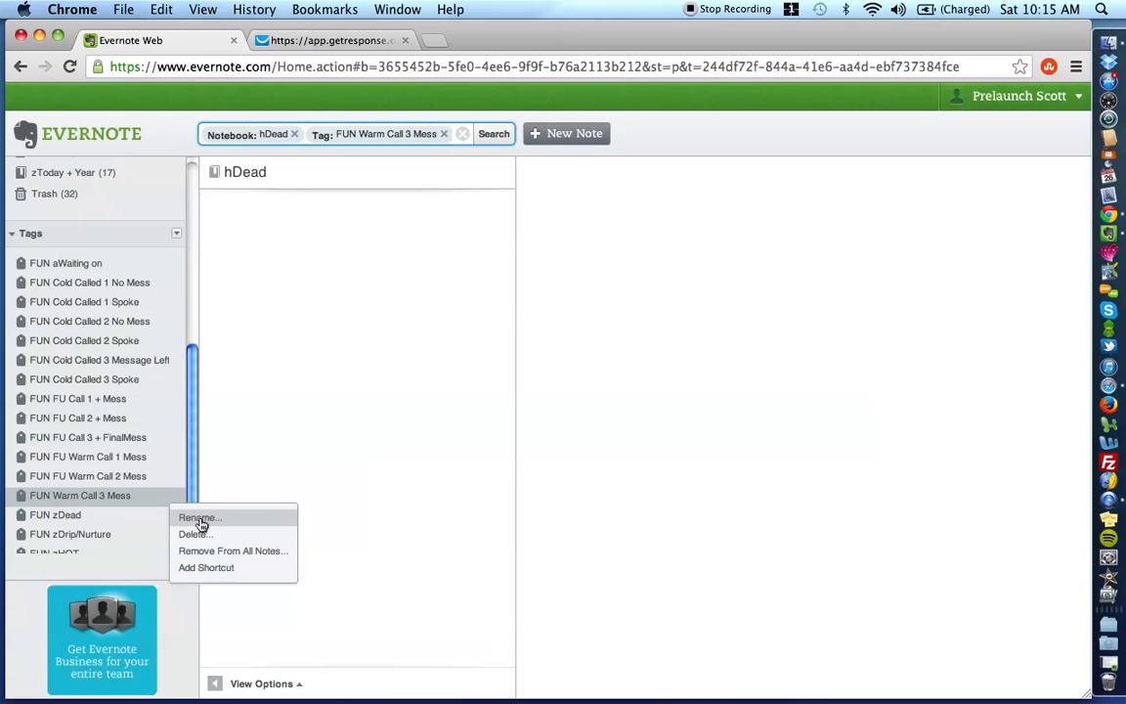
left_click(200, 517)
left_click(391, 401)
type("FUN FU Warm Call 3 Mess")
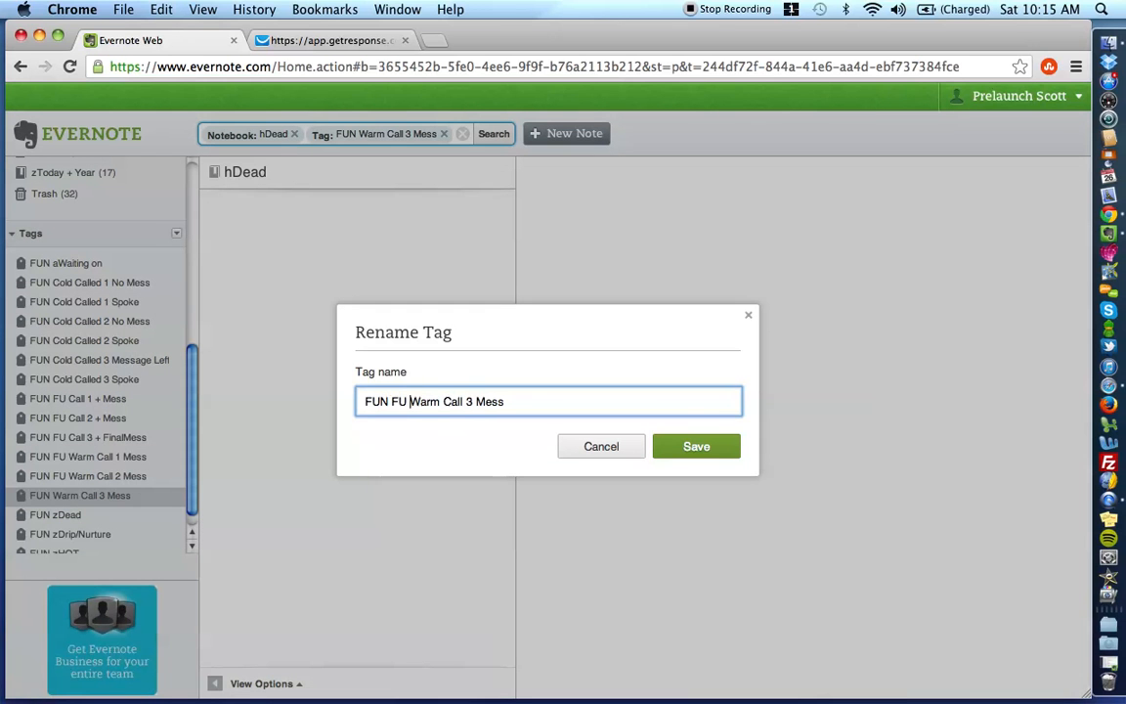
left_click(710, 453)
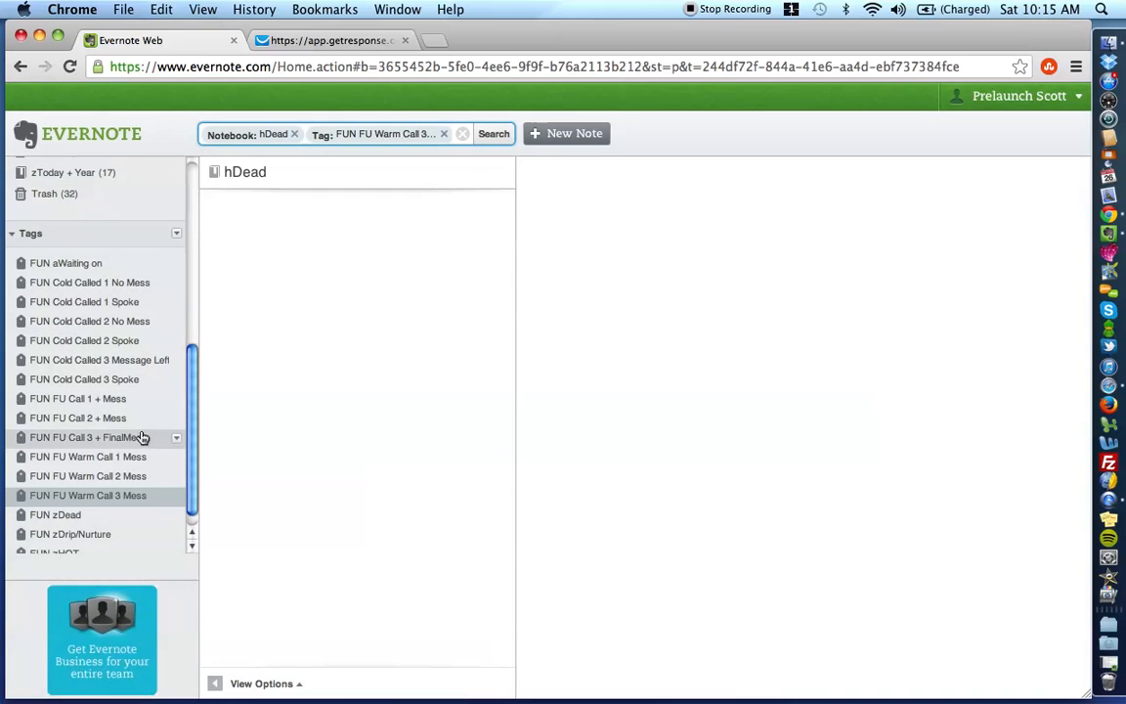
Filter the hDead notebook by the FUN zDrip/Nurture tag
scroll(143, 435, "down", 1)
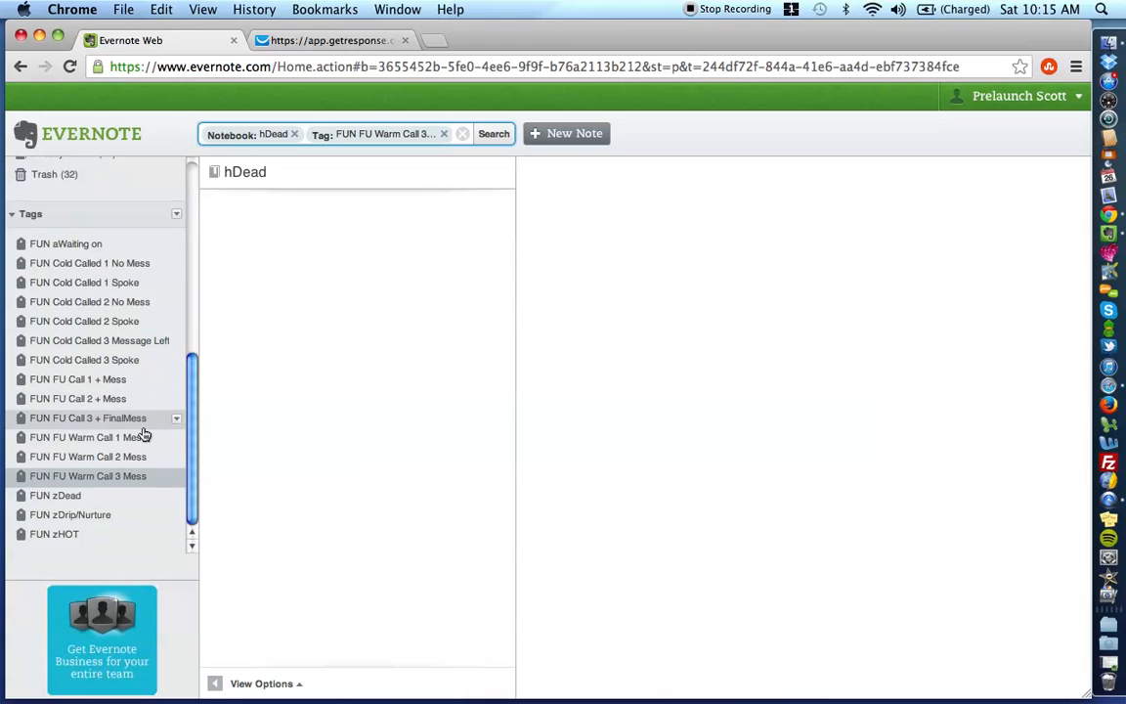
left_click(51, 516)
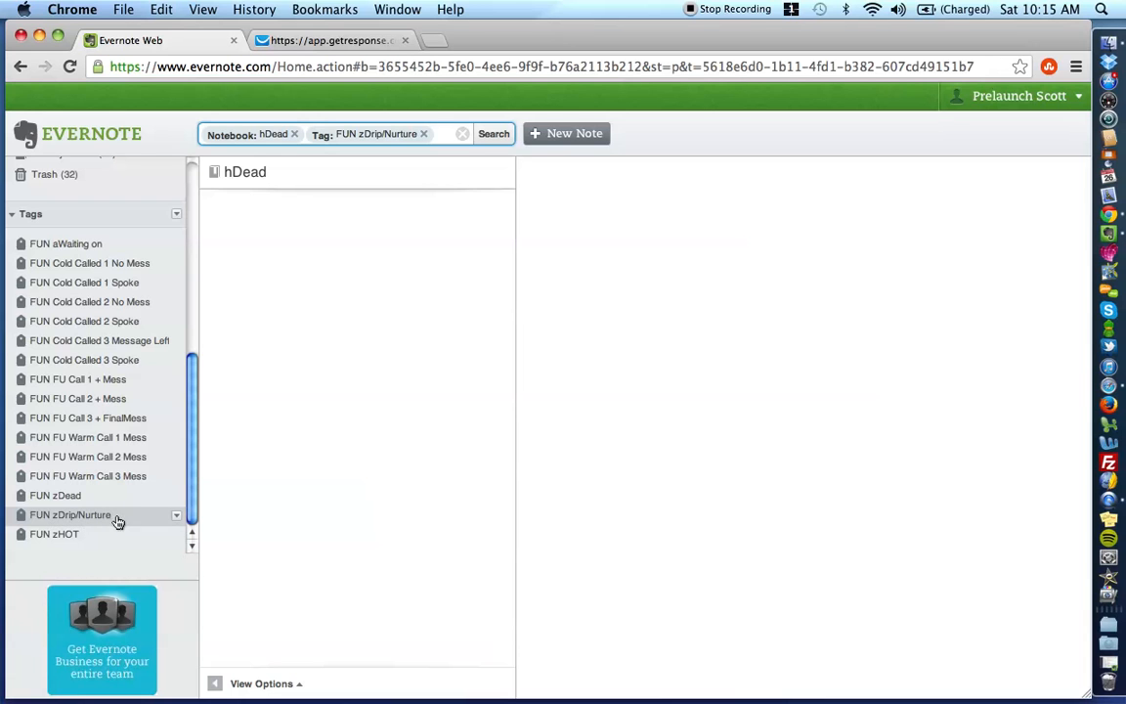
Filter the hDead notebook by the FUN zHOT tag and compare the Funnel notebooks with the list of FUN tags
left_click(47, 537)
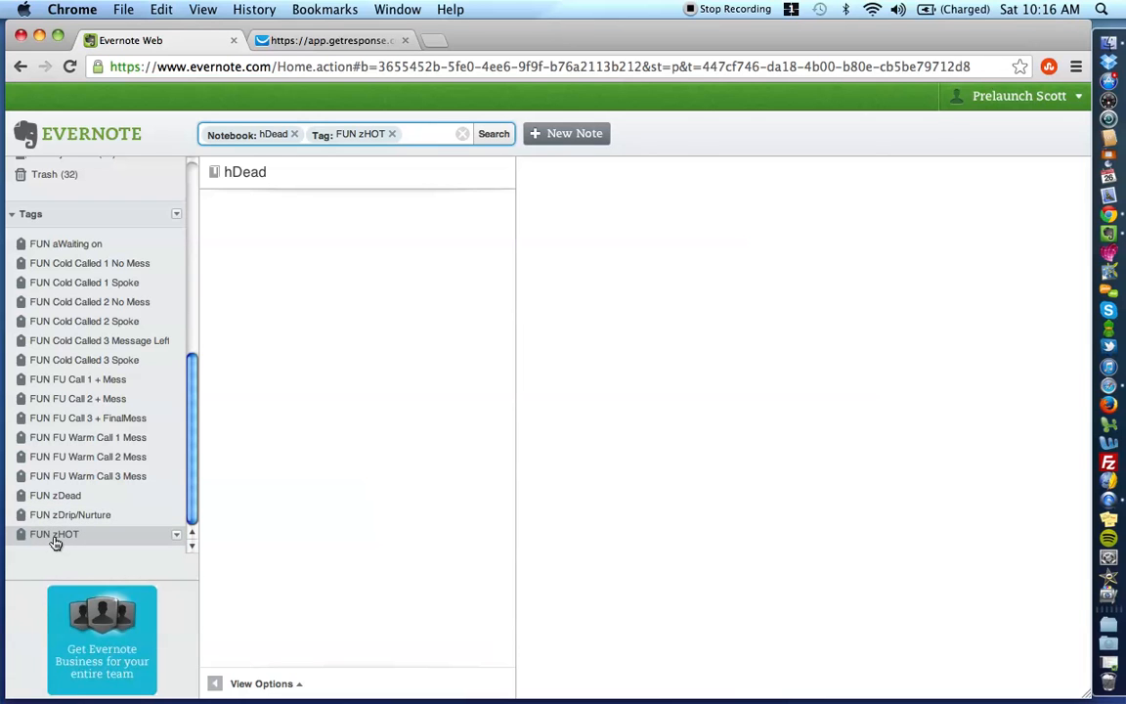
scroll(93, 530, "up", 5)
scroll(93, 530, "down", 5)
scroll(93, 530, "up", 5)
scroll(93, 529, "down", 5)
scroll(93, 530, "up", 5)
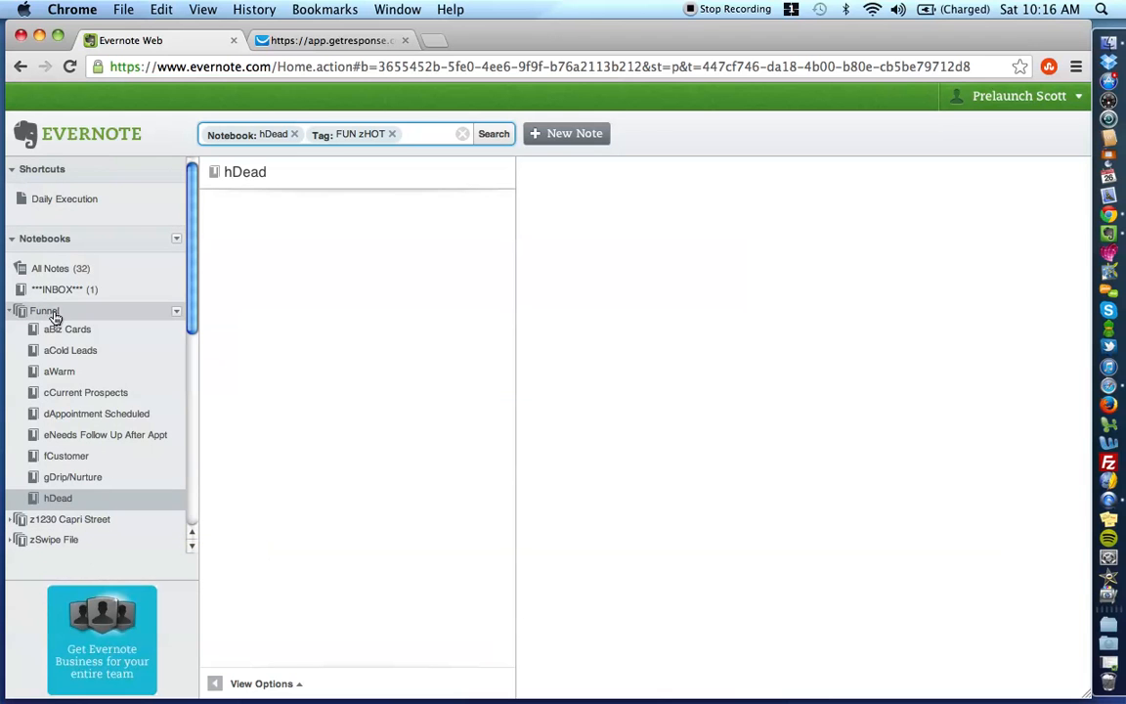
scroll(88, 410, "down", 5)
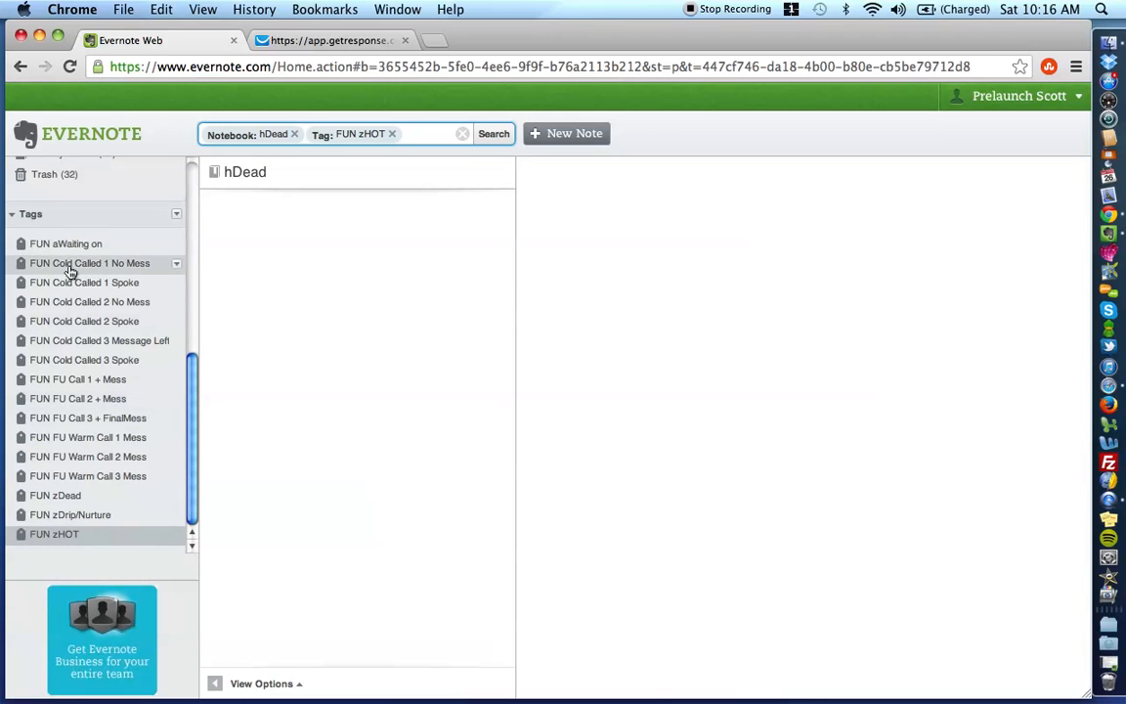
scroll(83, 483, "up", 5)
scroll(83, 491, "up", 3)
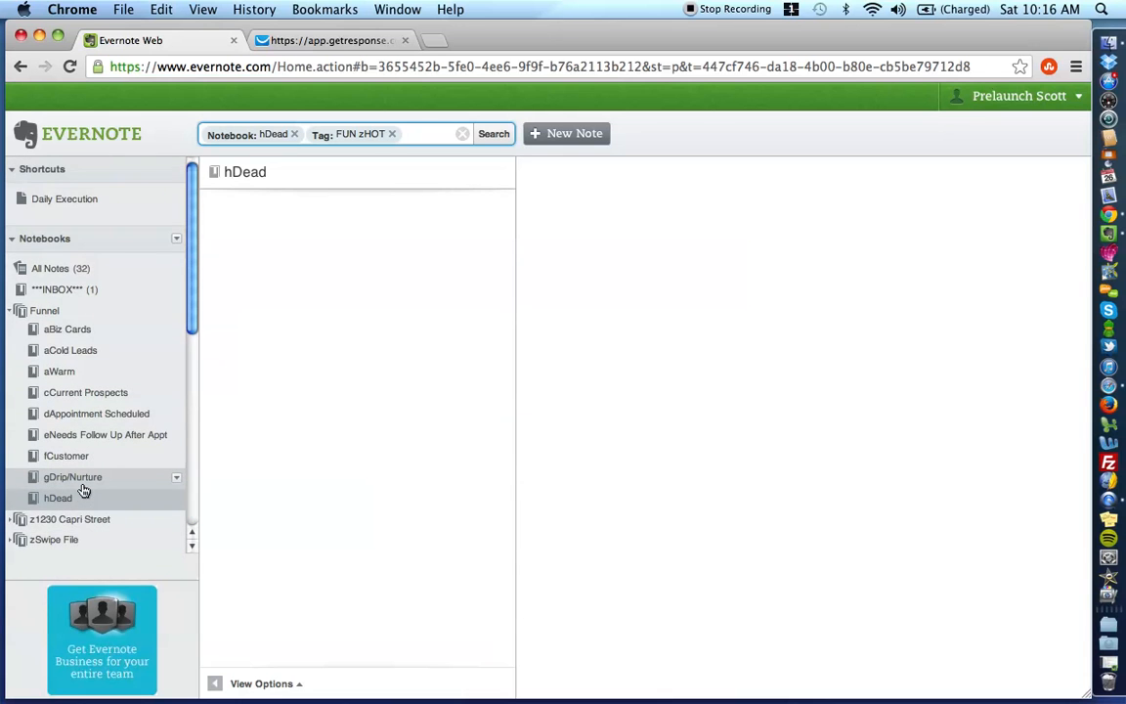
scroll(83, 490, "down", 2)
scroll(83, 491, "up", 2)
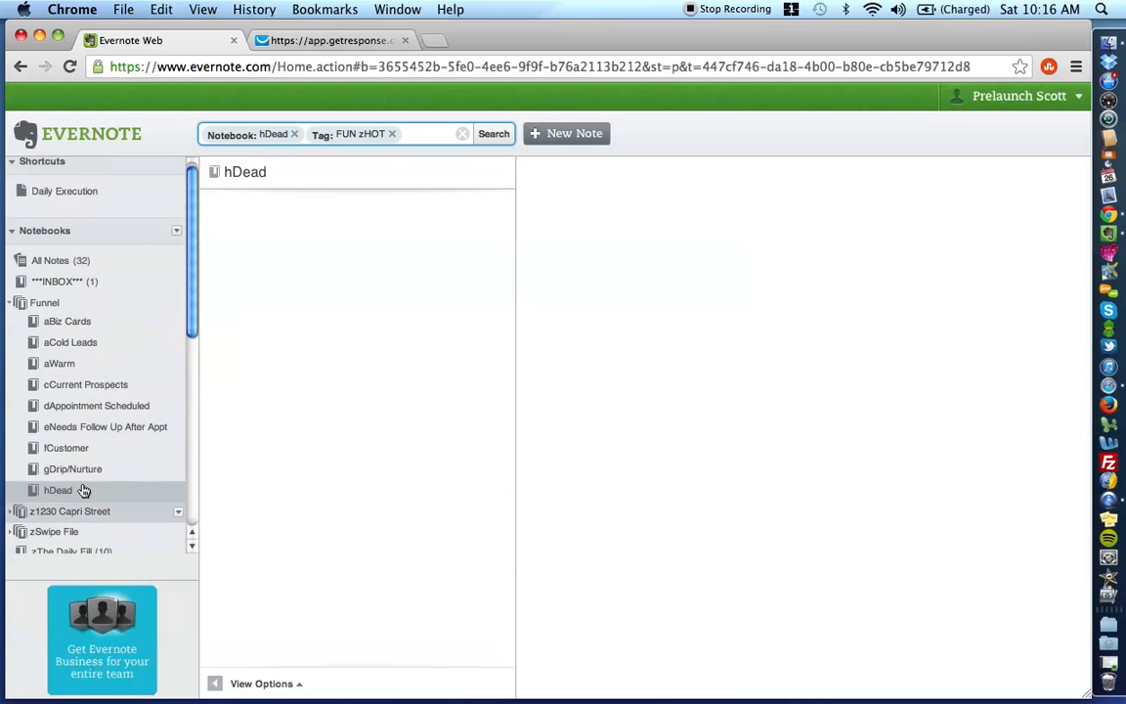
View the notebooks aBiz Cards, aWarm and aCold Leads, followed by aBiz Cards and aWarm again
left_click(69, 333)
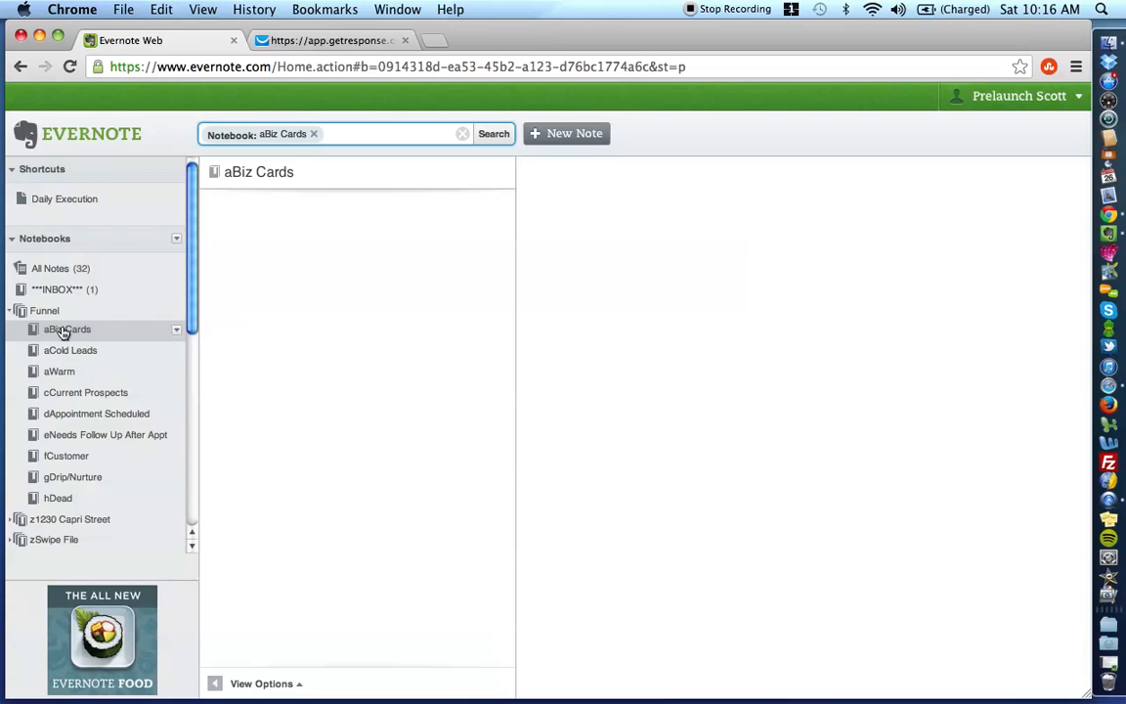
left_click(59, 372)
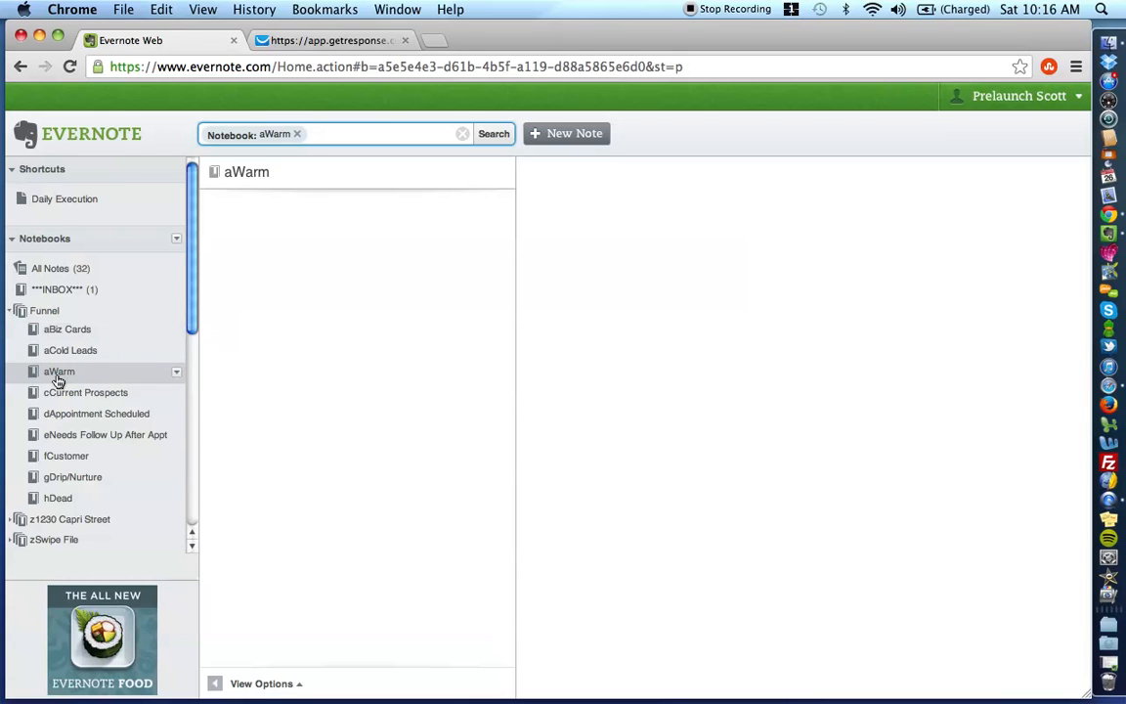
left_click(63, 354)
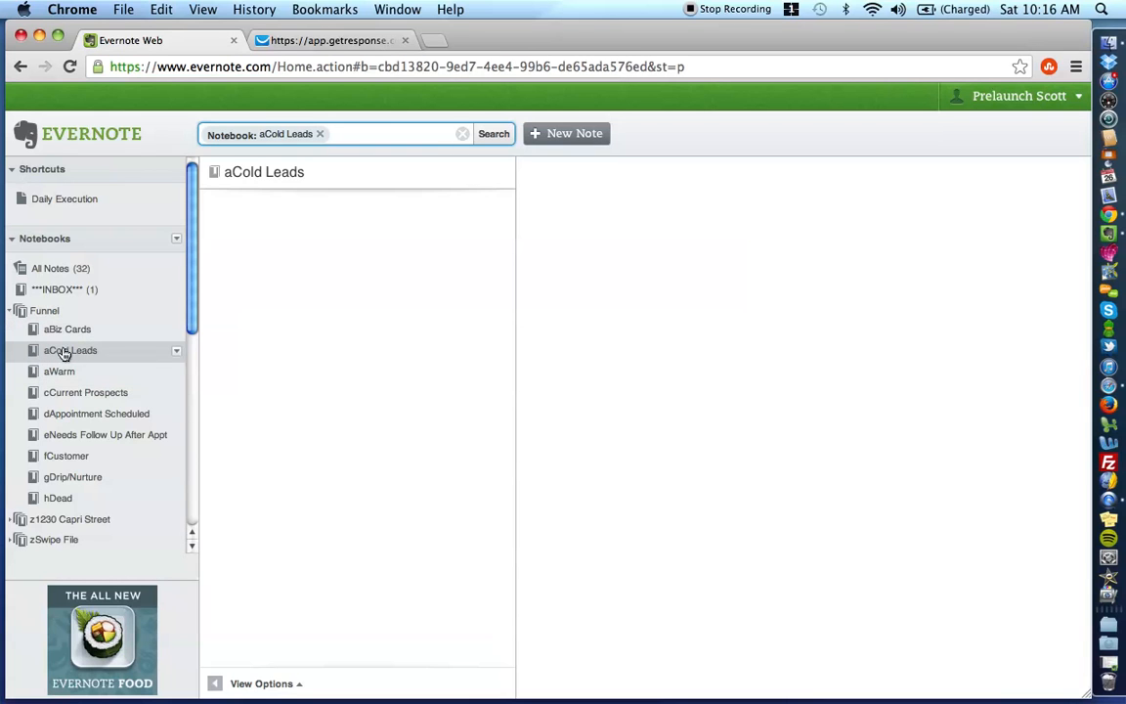
left_click(67, 332)
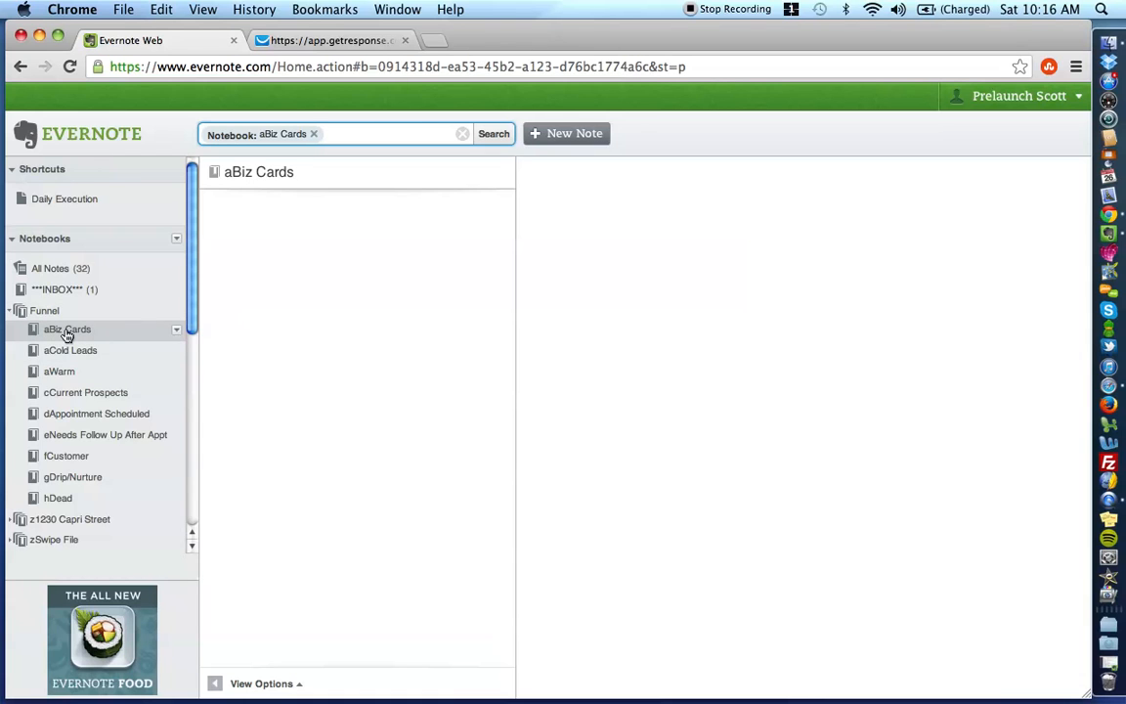
left_click(62, 376)
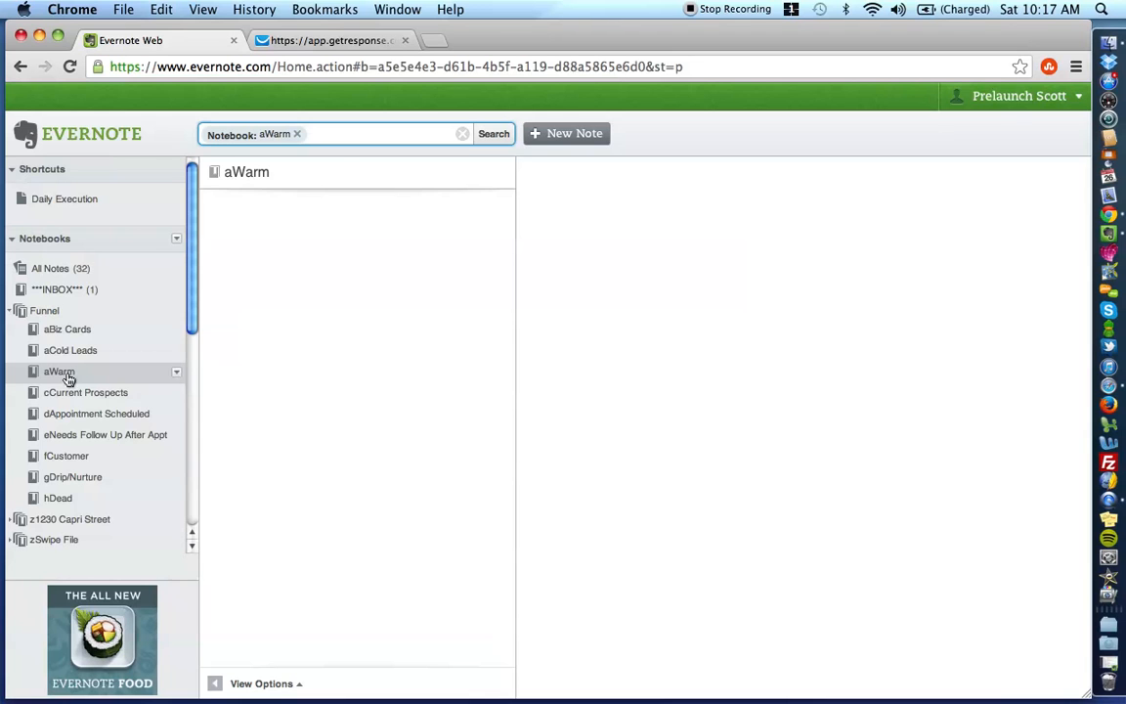
Switch back and forth between the cCurrent Prospects and aWarm notebooks, finishing on aWarm
left_click(85, 393)
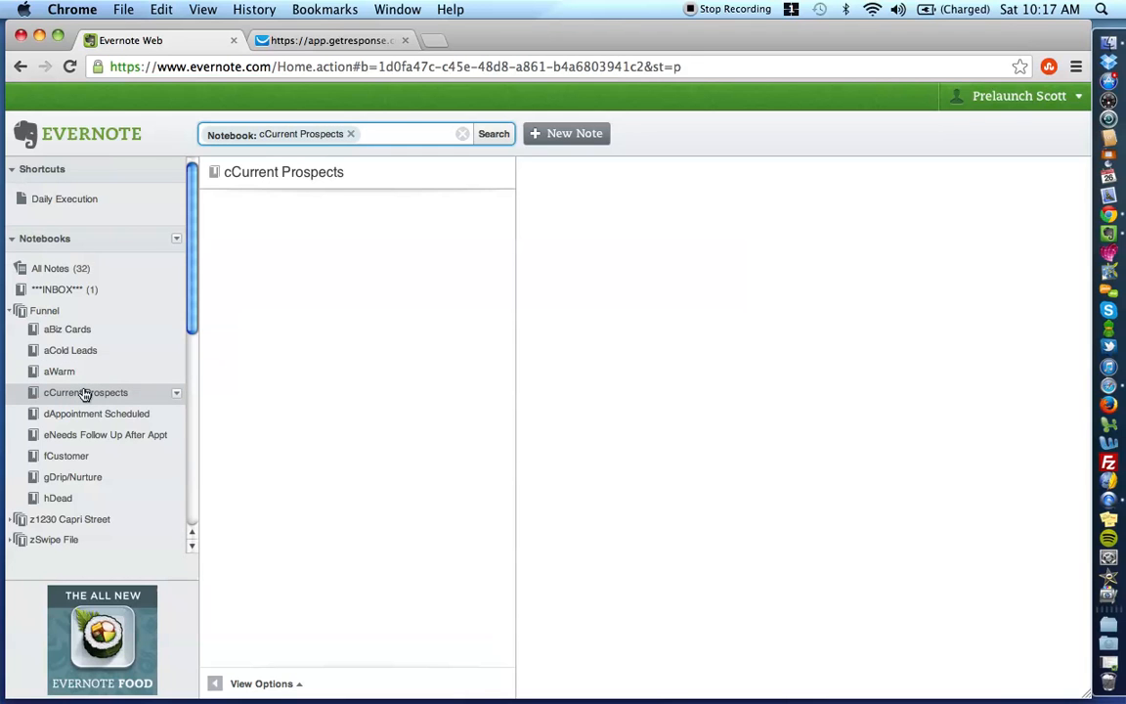
left_click(66, 371)
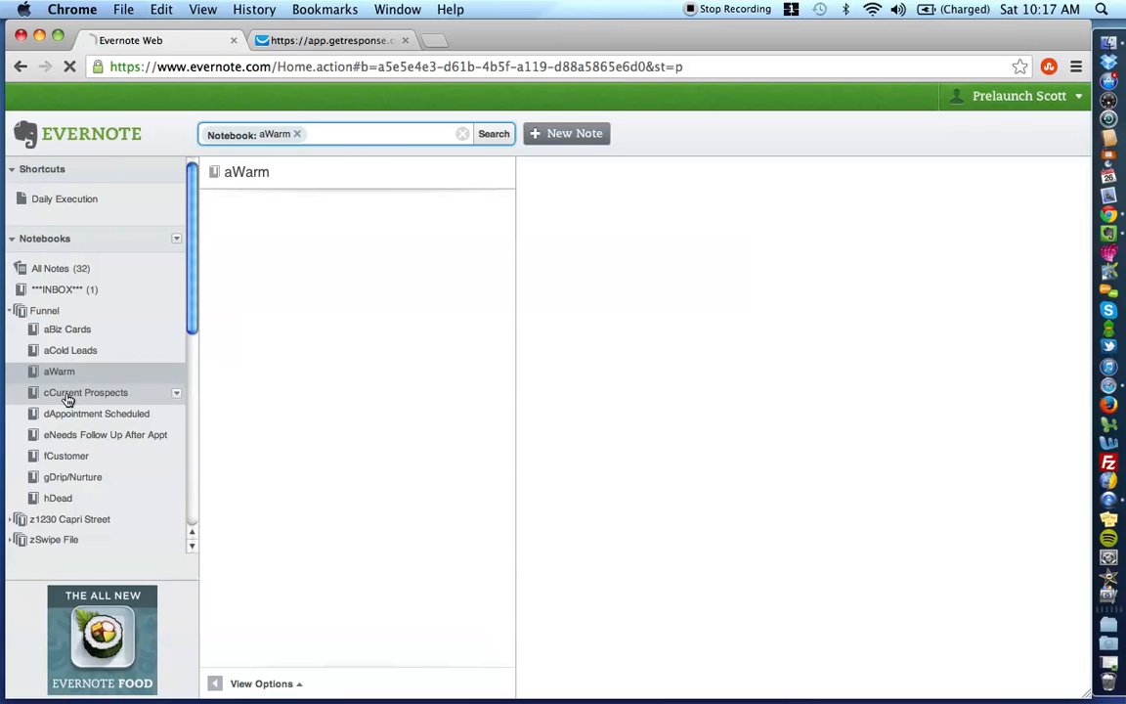
left_click(67, 397)
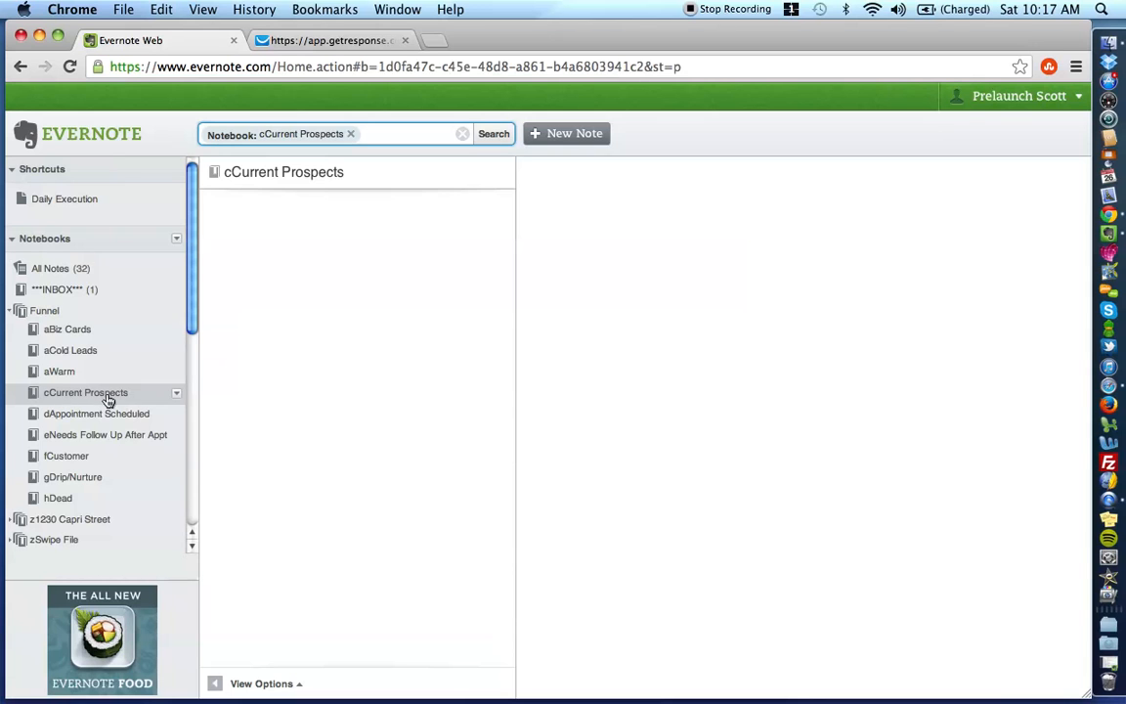
left_click(71, 373)
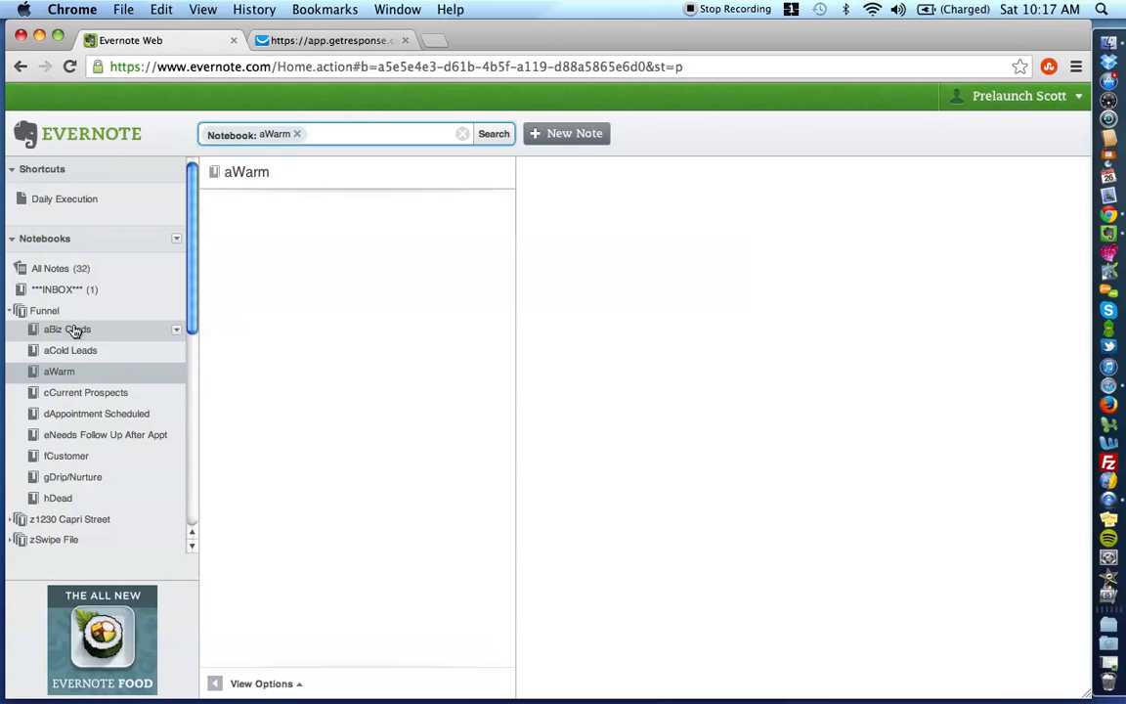
Go through the lead notebooks aBiz Cards, aCold Leads and aWarm in order, ending back on aCold Leads
left_click(103, 334)
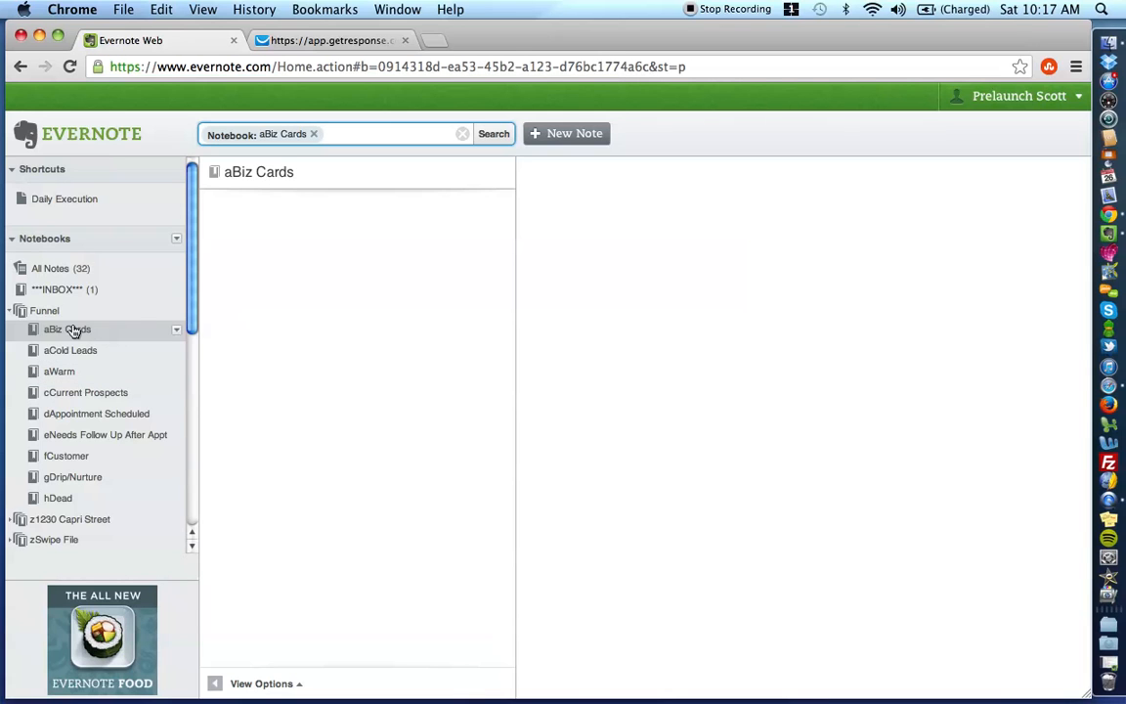
left_click(64, 352)
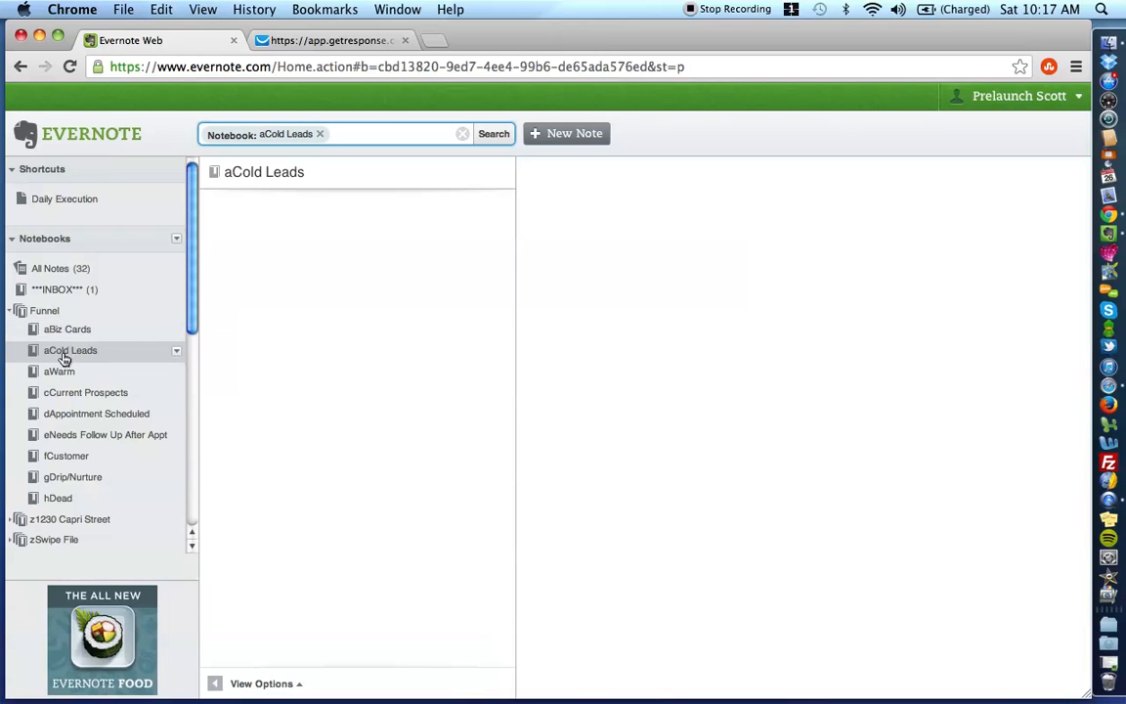
left_click(54, 372)
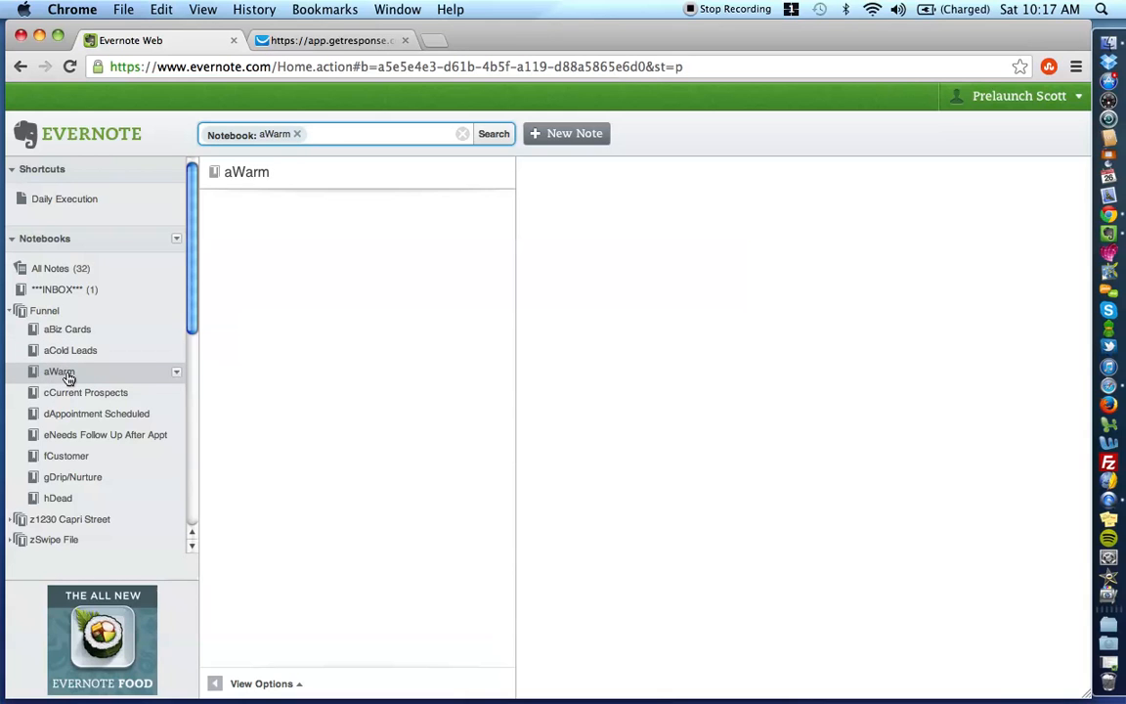
left_click(64, 358)
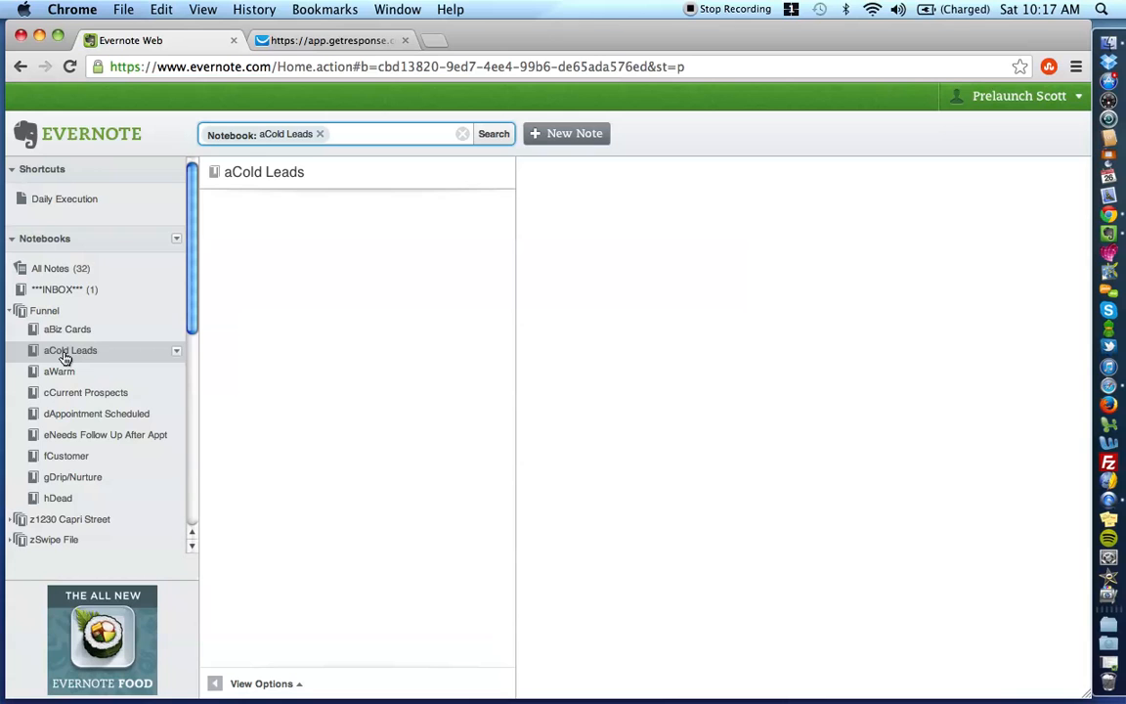
Create a note in aBiz Cards titled with the contact's full name, listing the name, "Phone Number" and "Email" on separate lines
left_click(68, 332)
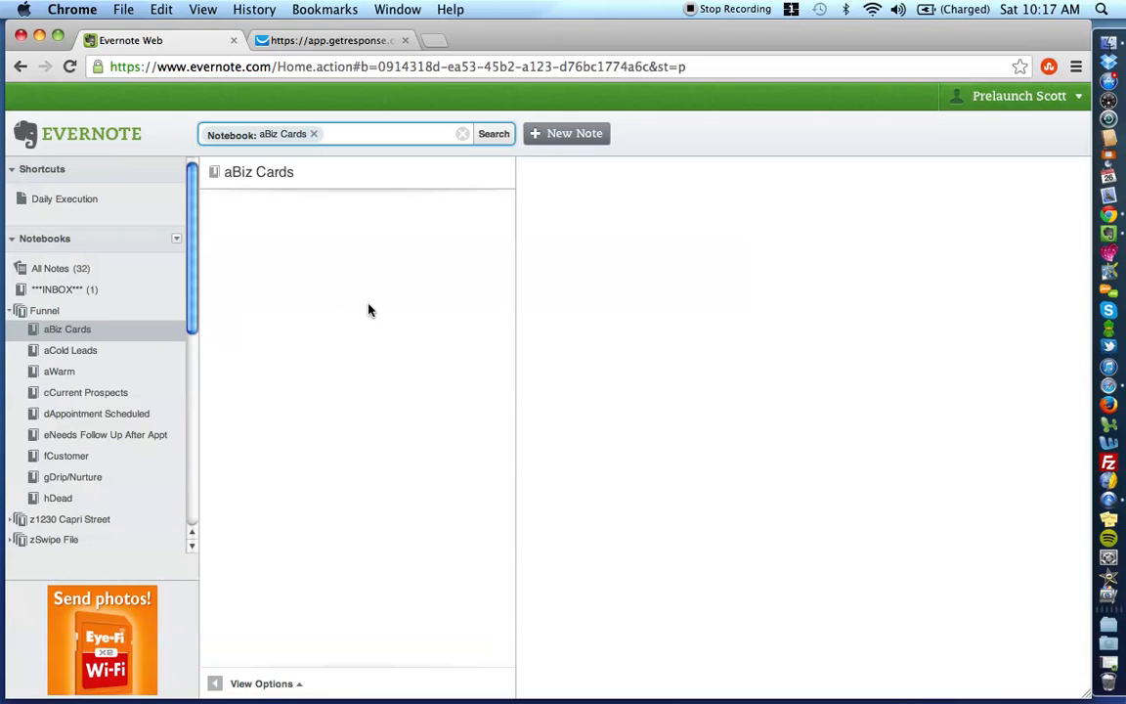
left_click(578, 133)
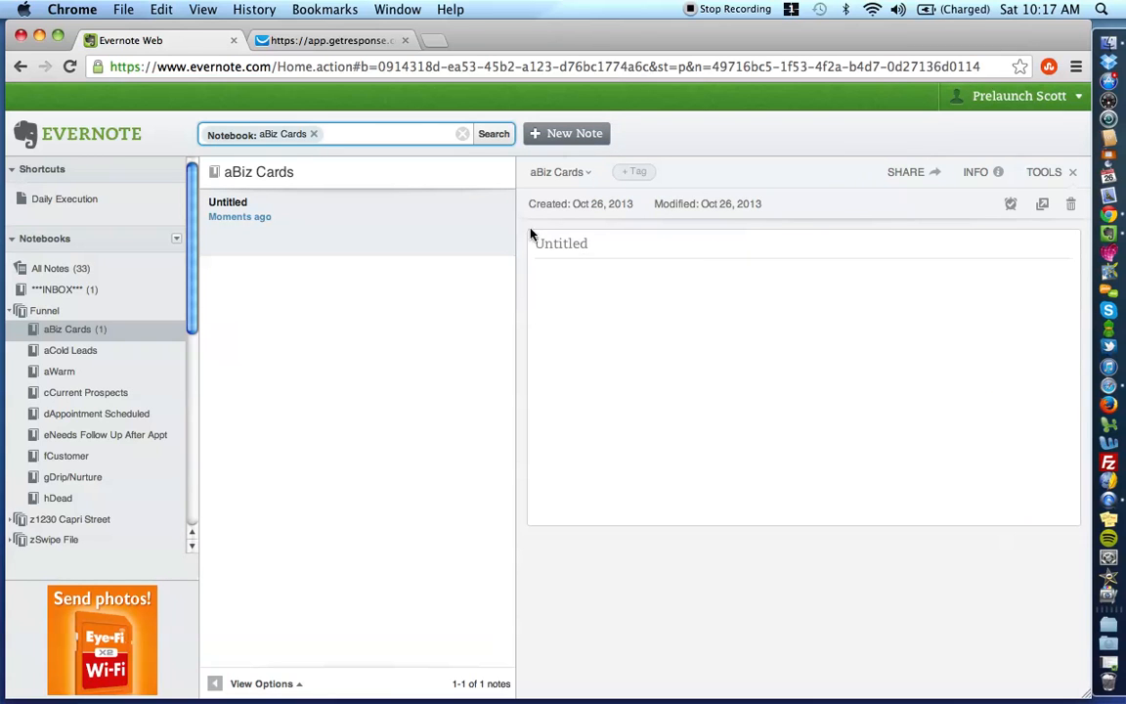
left_click(553, 249)
type("Sally Sue")
left_click(643, 323)
type("Sally Sue ")
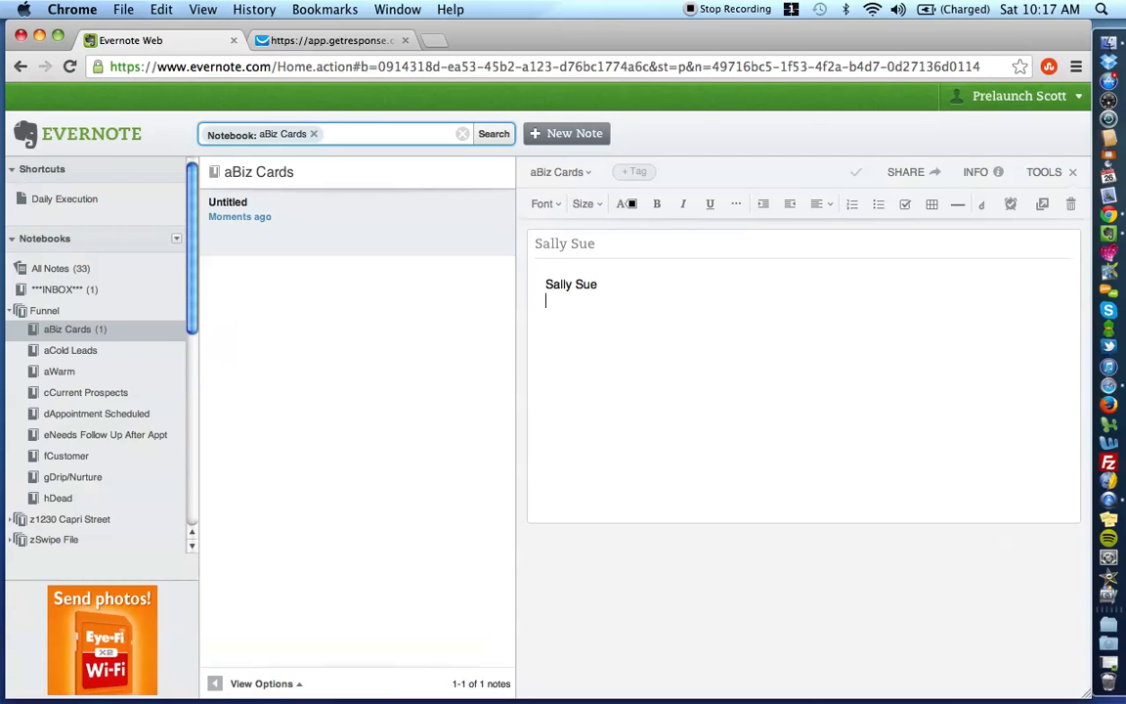
type("Phone Number")
key("Return")
type("Email")
key("Return")
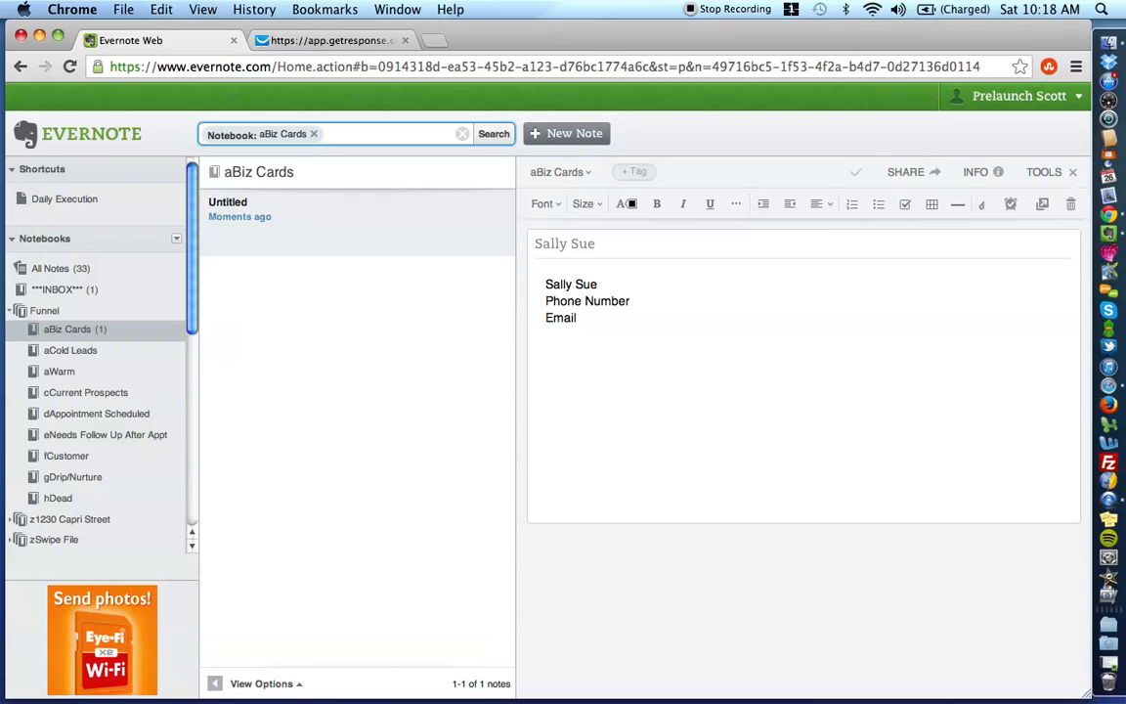
Start a dated entry below the contact details reading "5/6/13 - Met at networking event about"
type("5/6/13 - Met at netwrok")
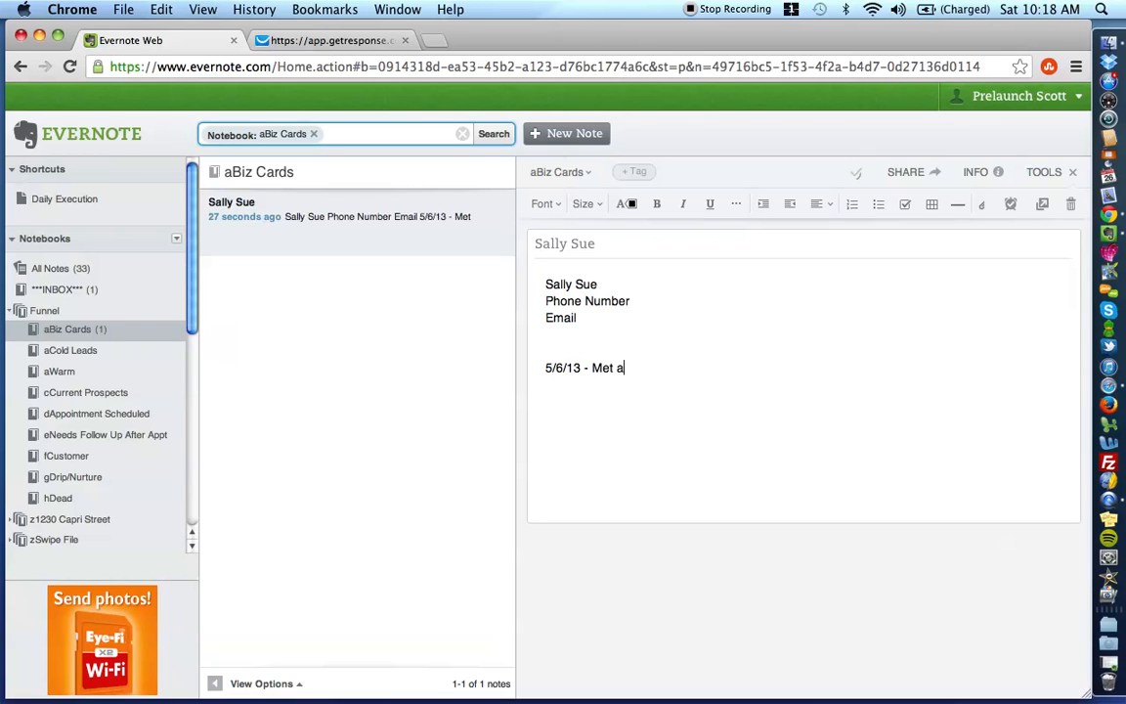
key("BackSpace")
key("BackSpace")
type("orking evernt")
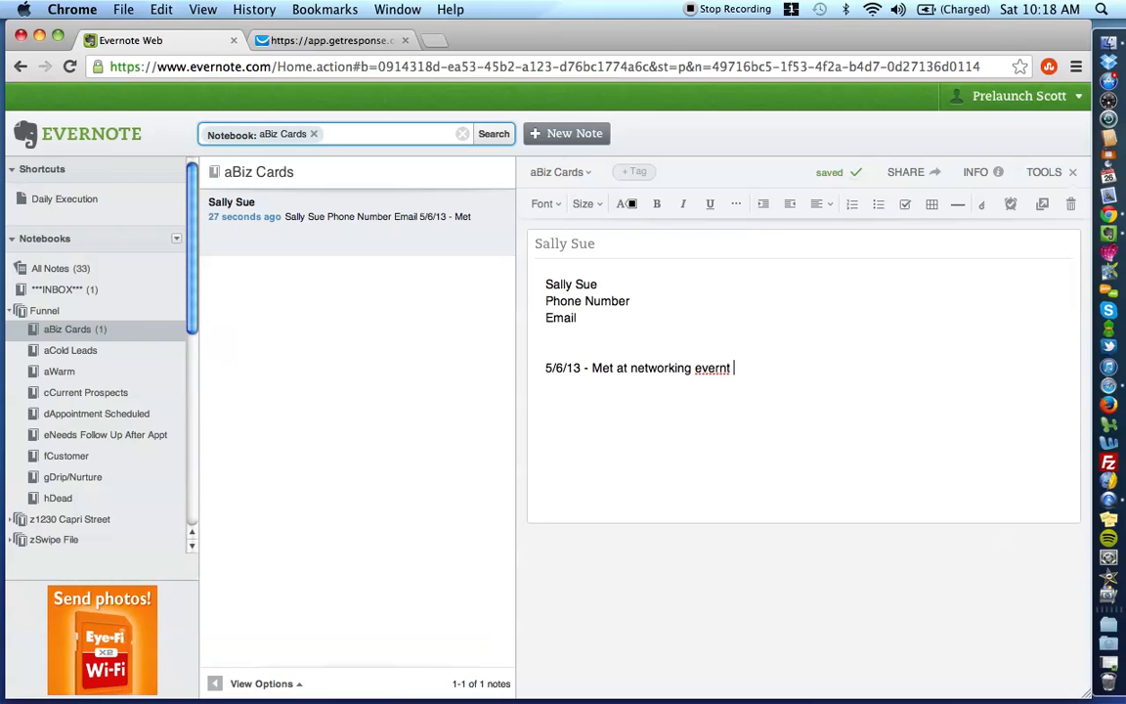
key("BackSpace")
key("BackSpace")
key("BackSpace")
key("BackSpace")
type("nt about")
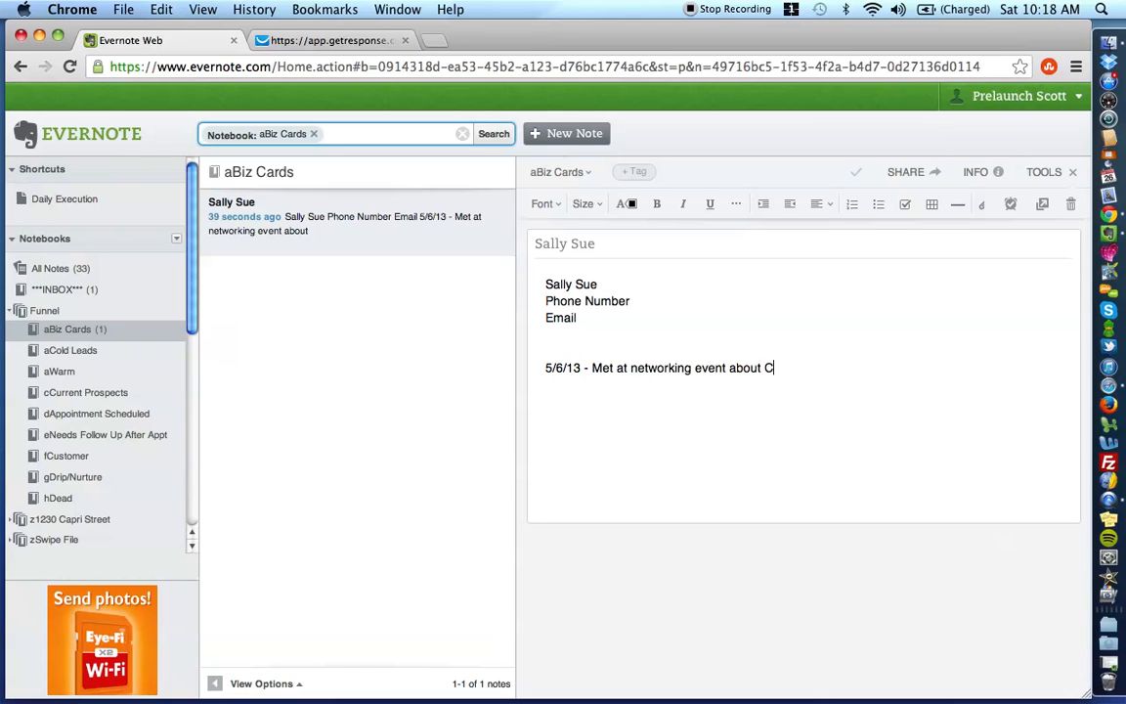
Continue the 5/6/13 entry with "XYZ...and she mentioned that she wanted to possibly sell her house...I told her I would call her back...."
type("XYZ...and she metntion")
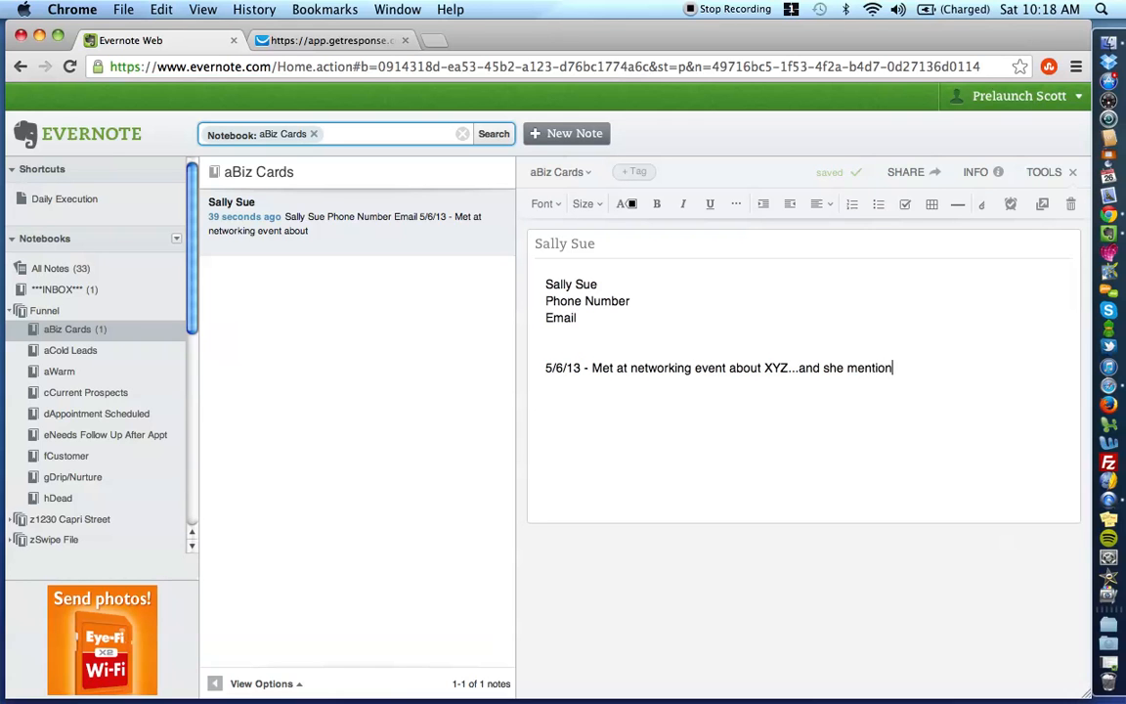
type("ed that she wanted to sel")
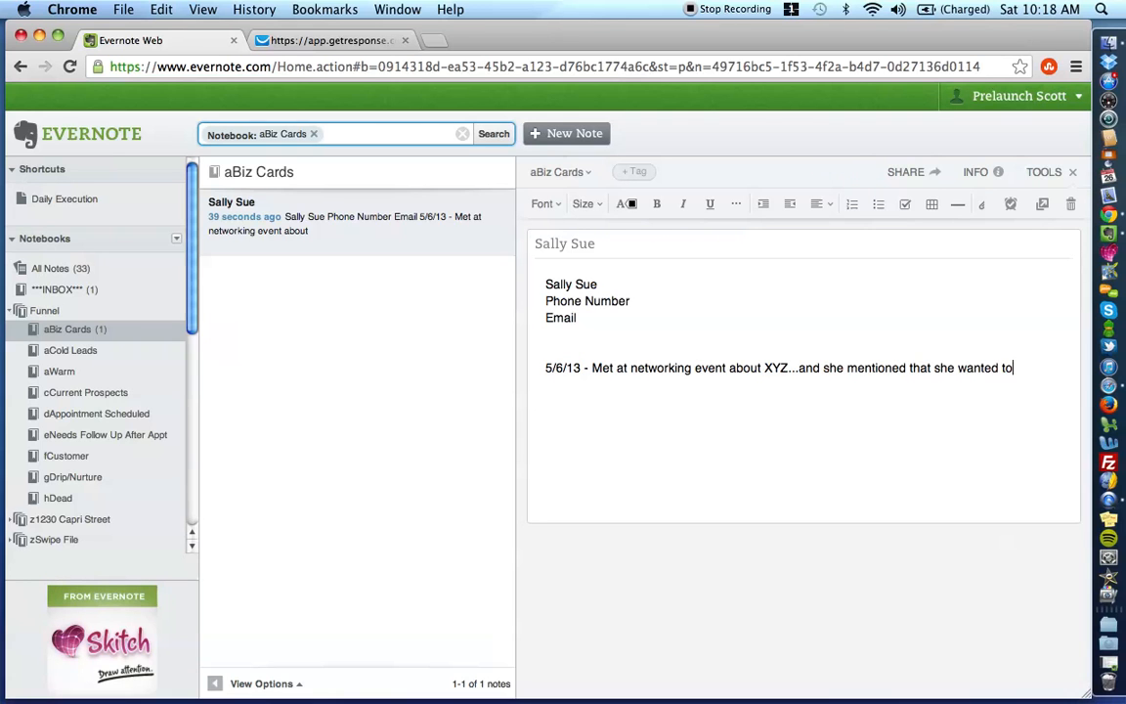
key("BackSpace")
key("BackSpace")
key("BackSpace")
type("possibly sell her hour.")
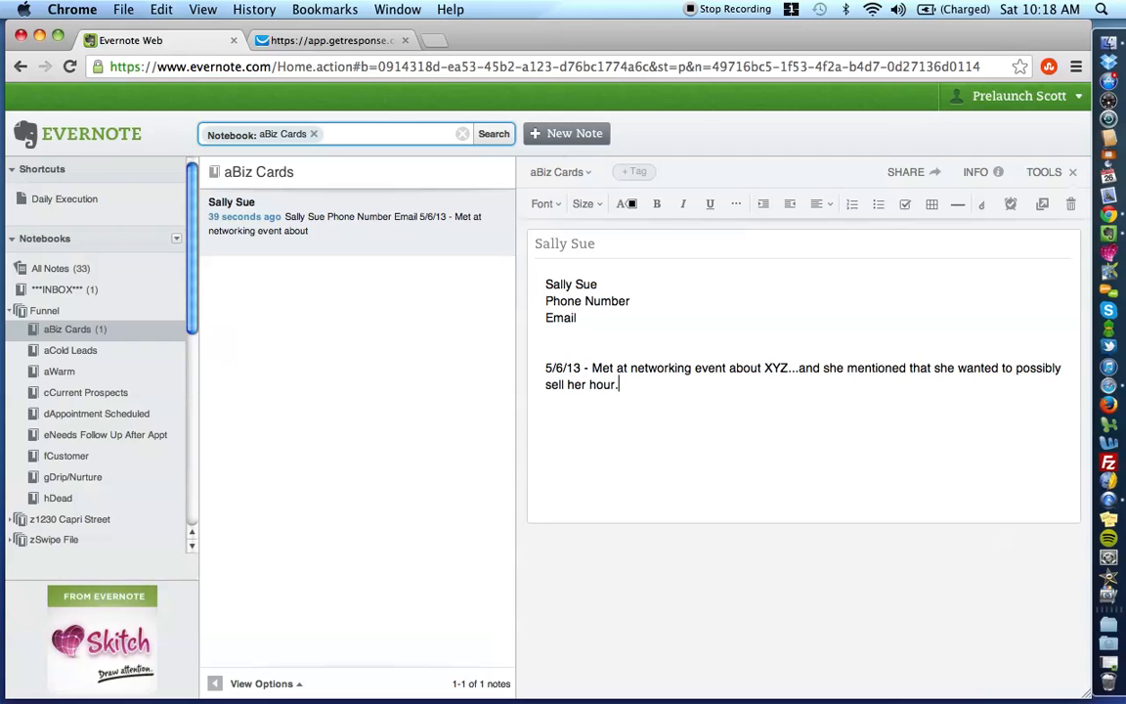
key("BackSpace")
type("se...I told her I would call")
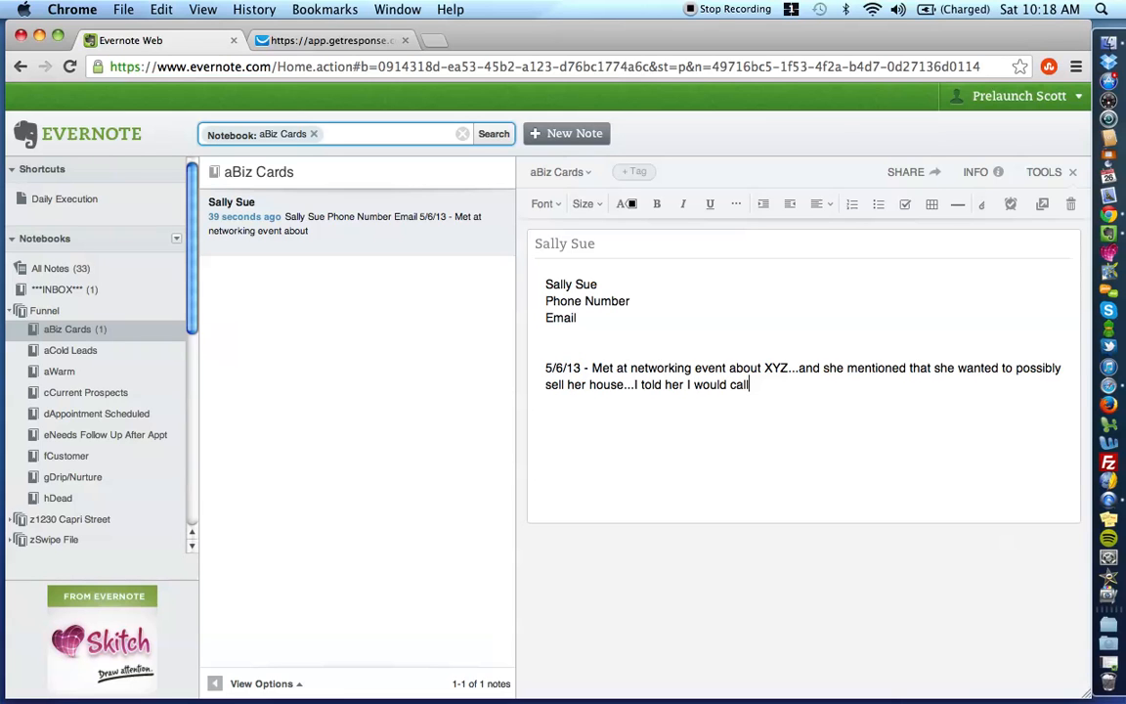
type(" her back....")
Insert a horizontal line directly above the 5/6/13 entry, with an extra blank line between it and the contact details
left_click(570, 351)
key("Return")
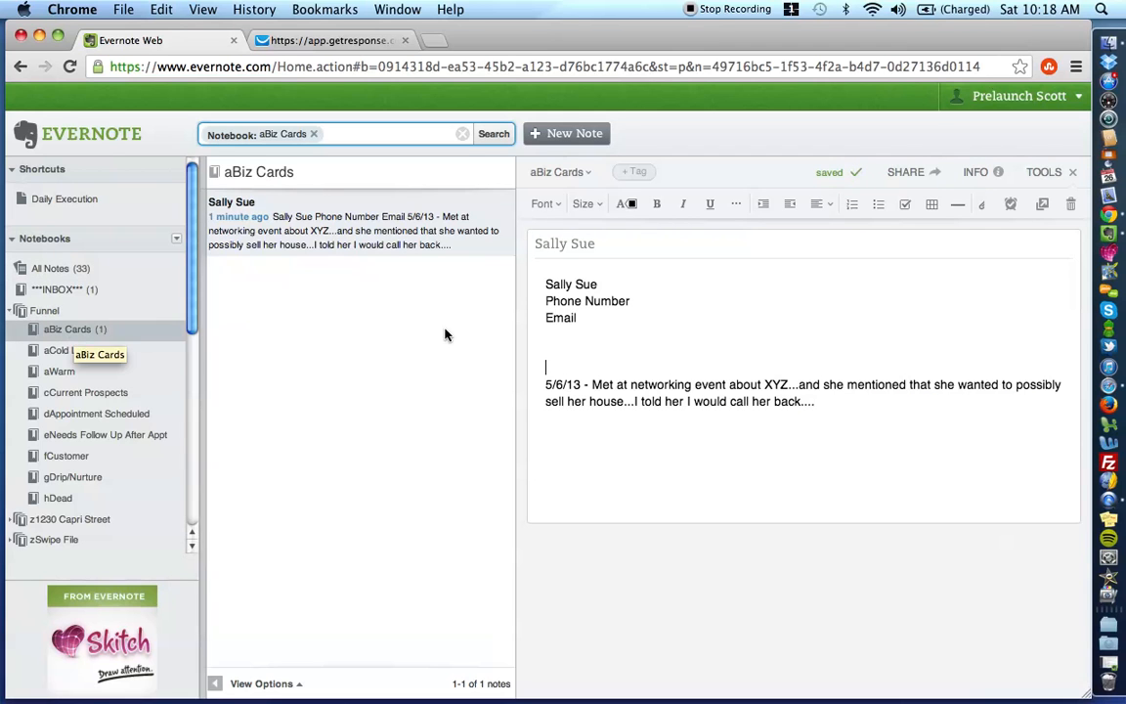
left_click(959, 204)
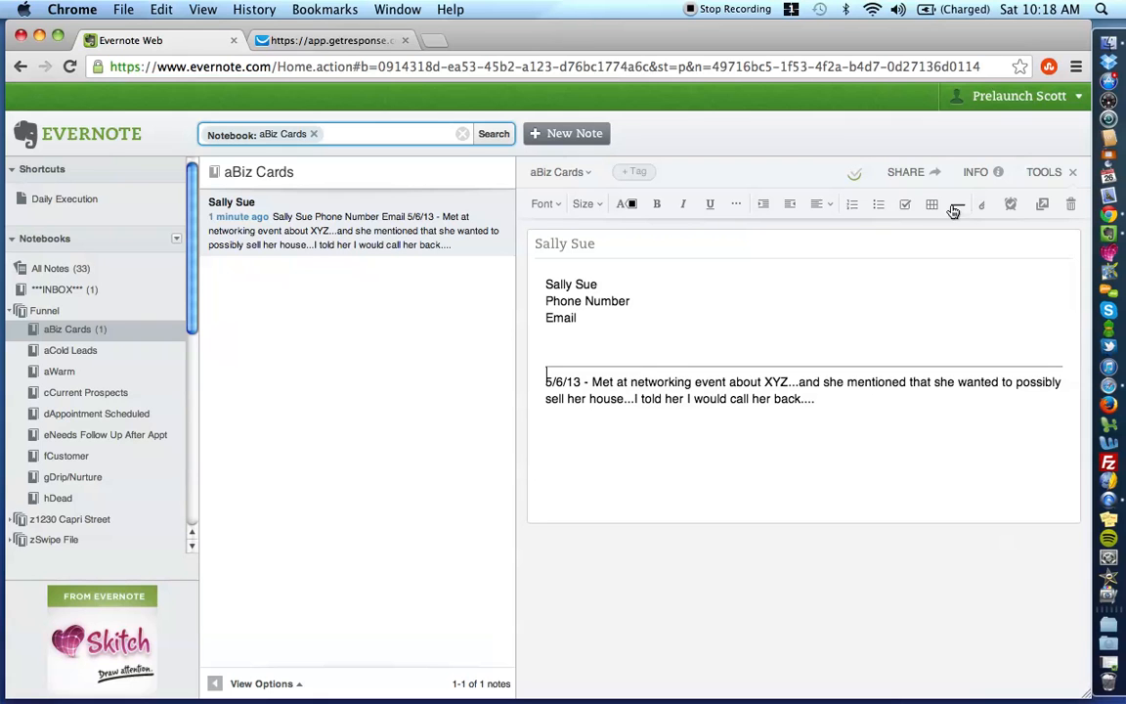
key("Return")
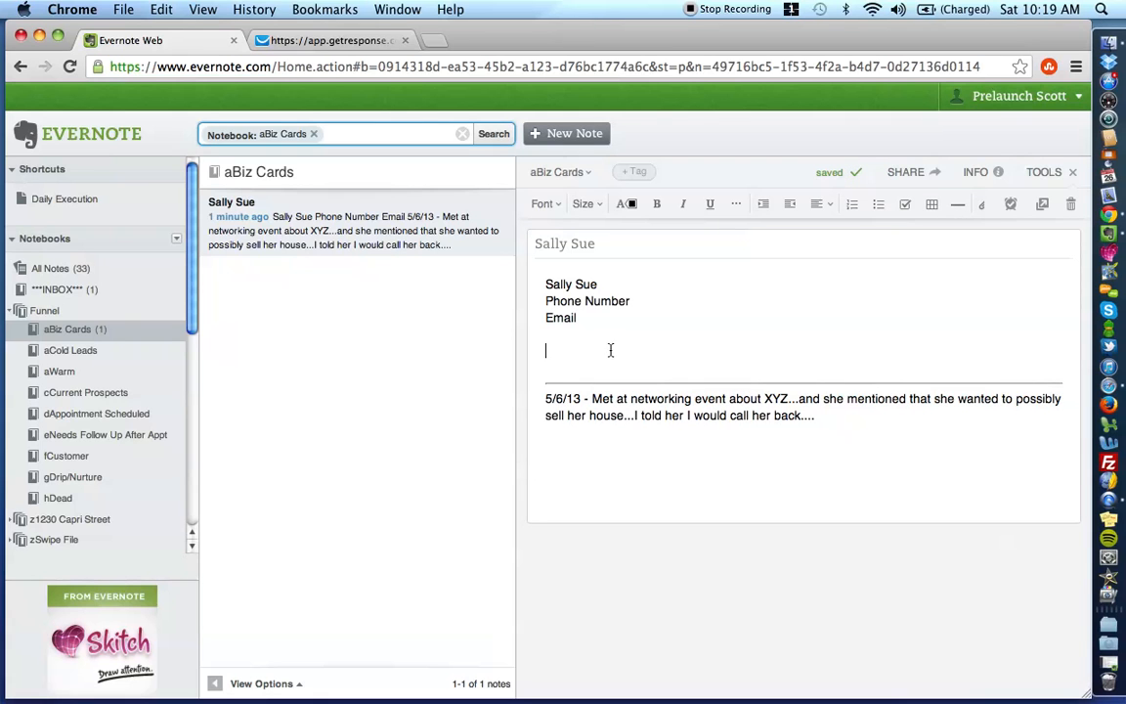
scroll(121, 383, "down", 10)
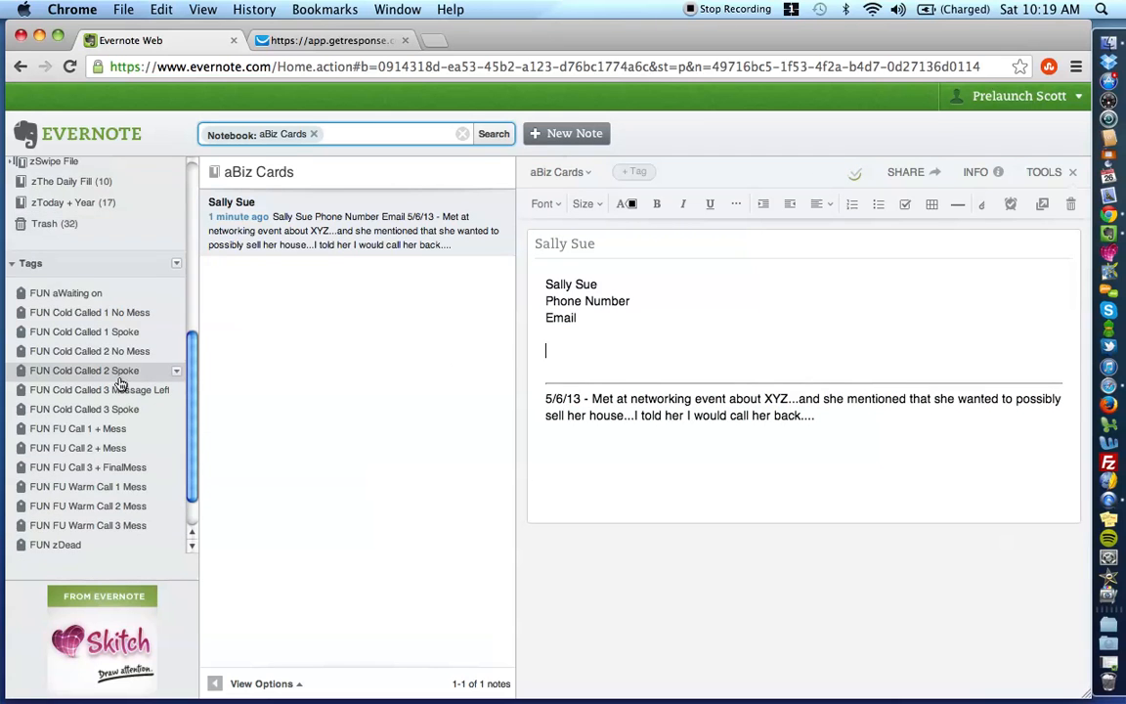
scroll(120, 383, "down", 2)
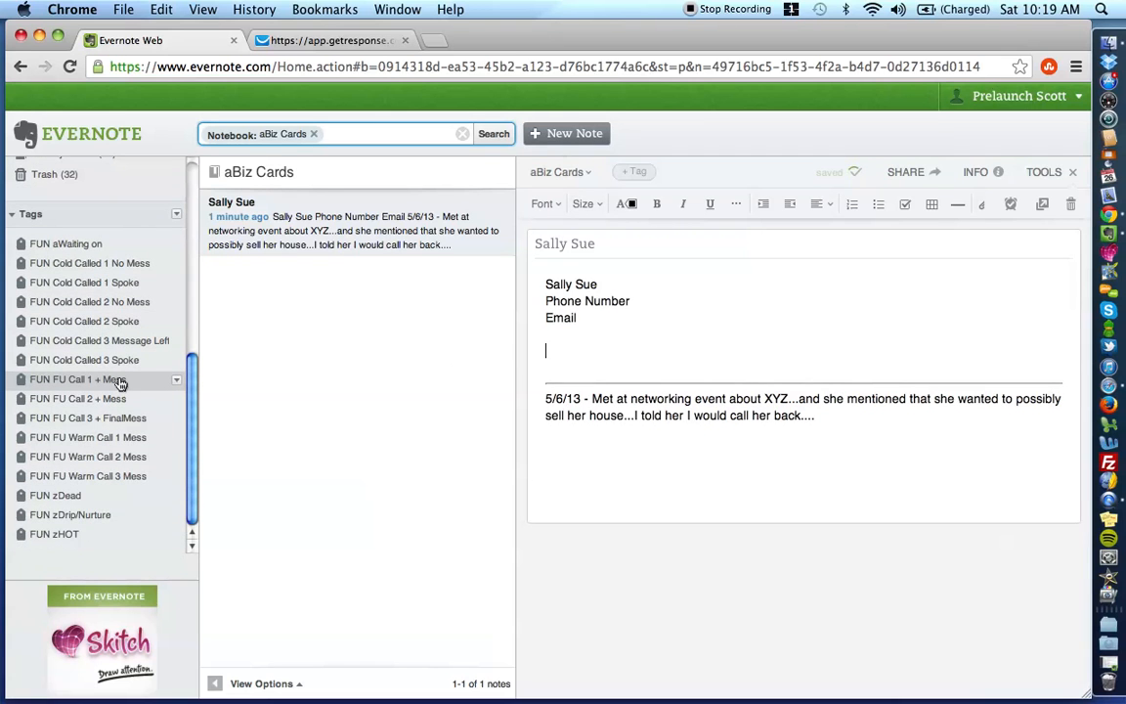
scroll(120, 384, "up", 10)
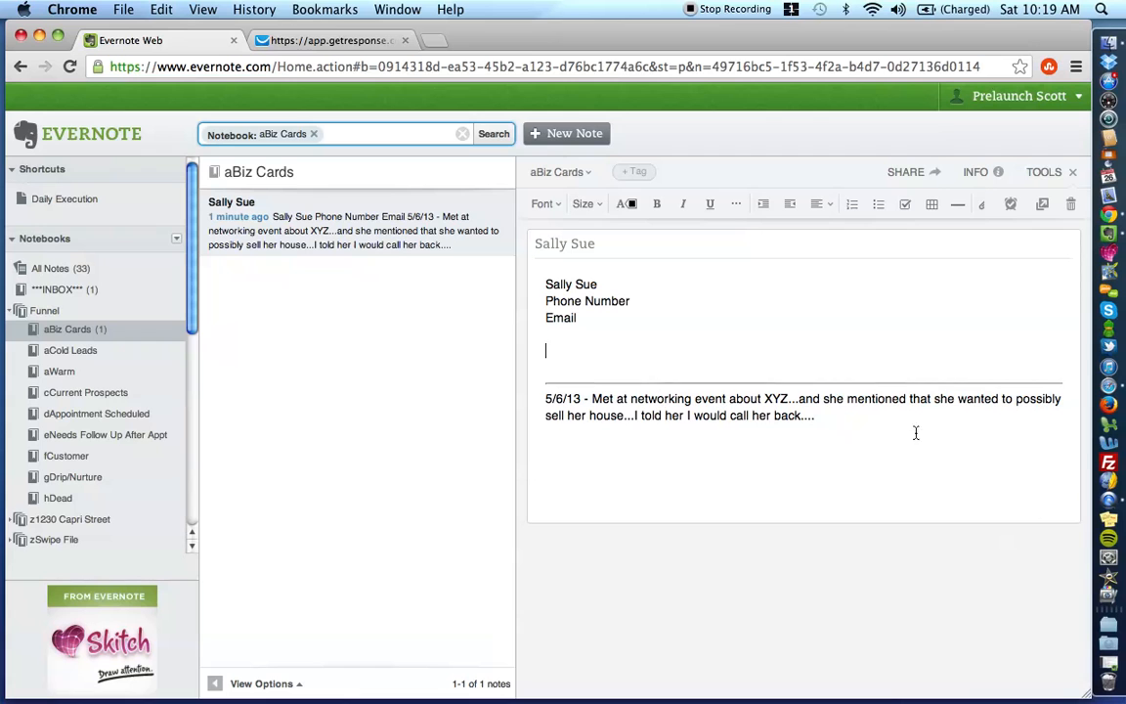
Finish the 5/6/13 entry with "Put in calendar to call her on 5/7/13"
type("Put in calendar t")
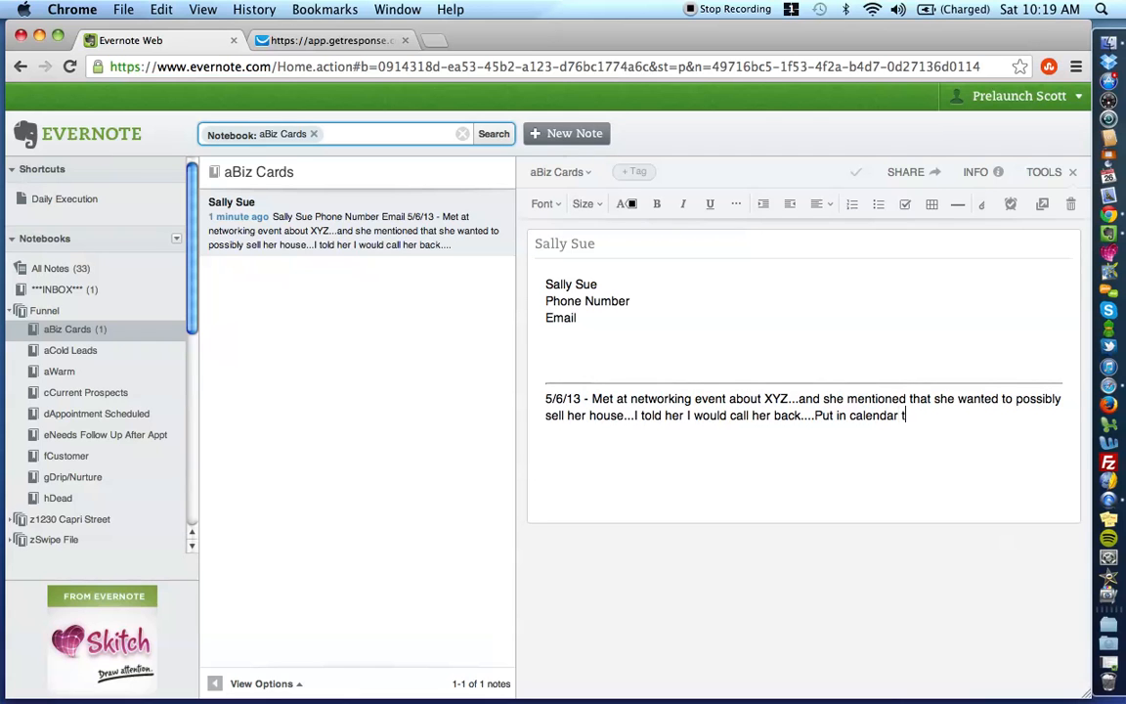
type("o call her on 5/7/13")
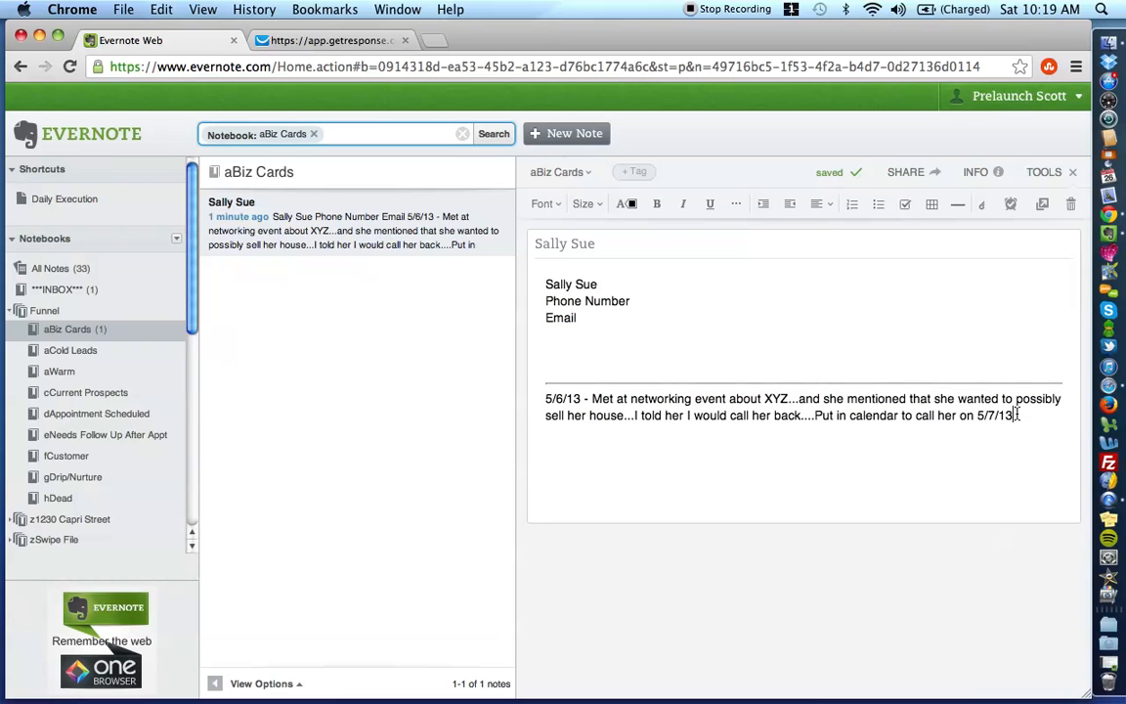
left_click(688, 352)
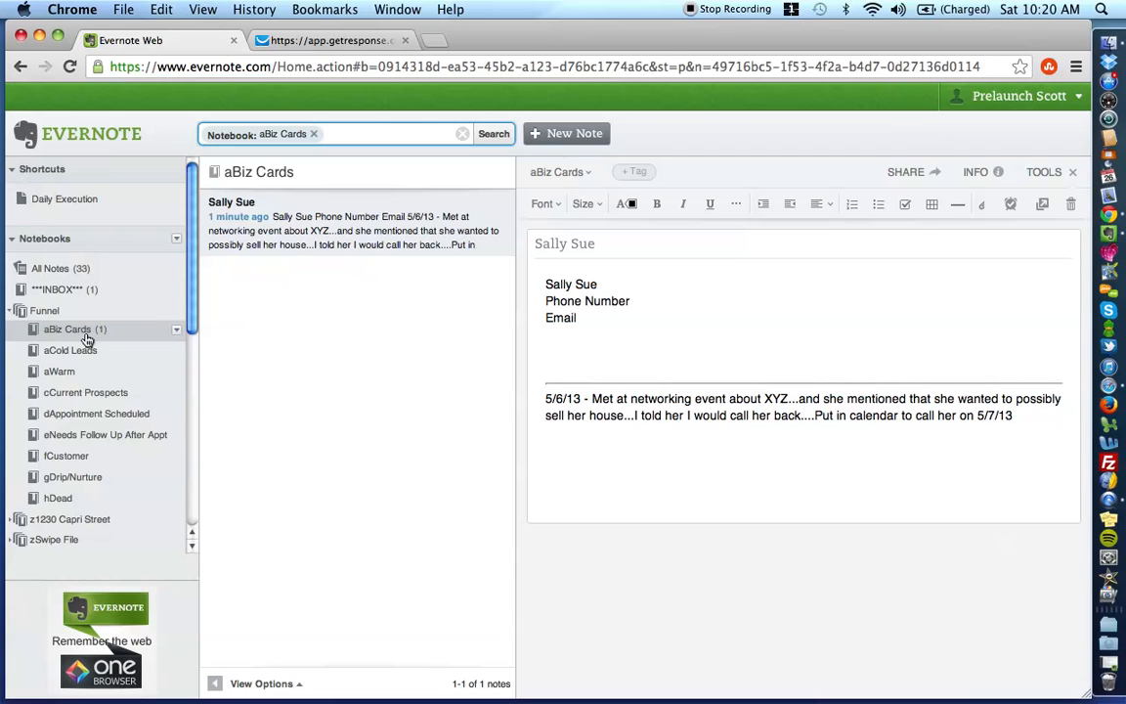
Tag the new contact's note with the existing tag FUN FU Call 1 + Mess
left_click(635, 172)
type("FUN")
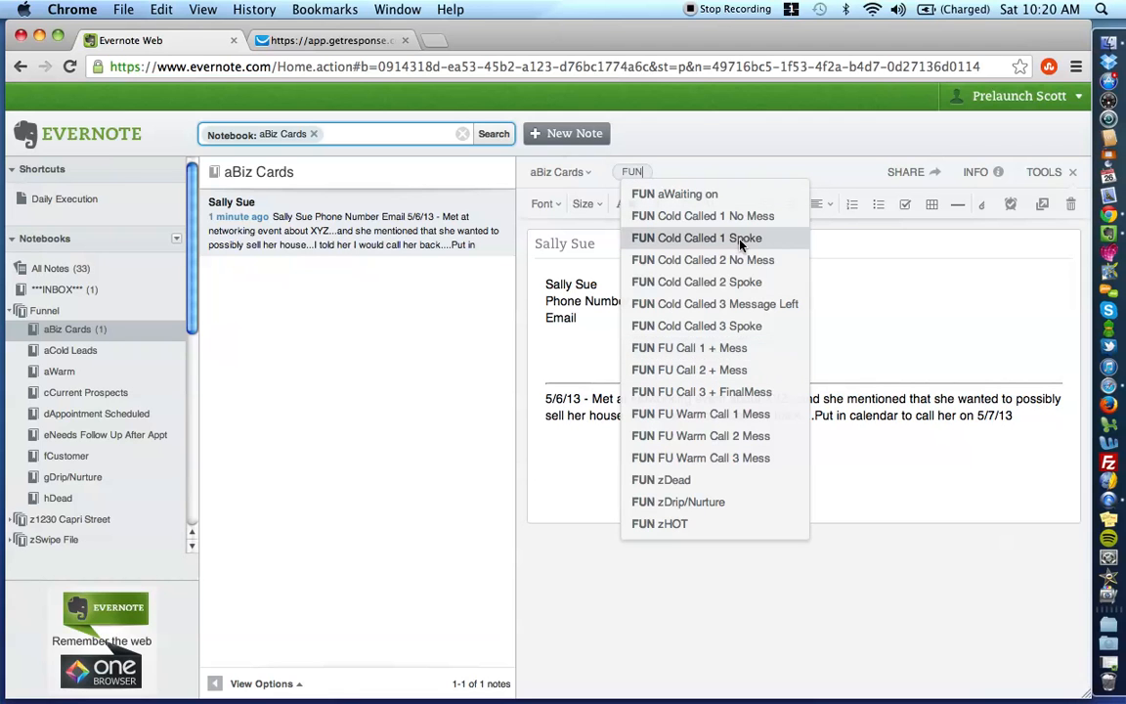
left_click(728, 350)
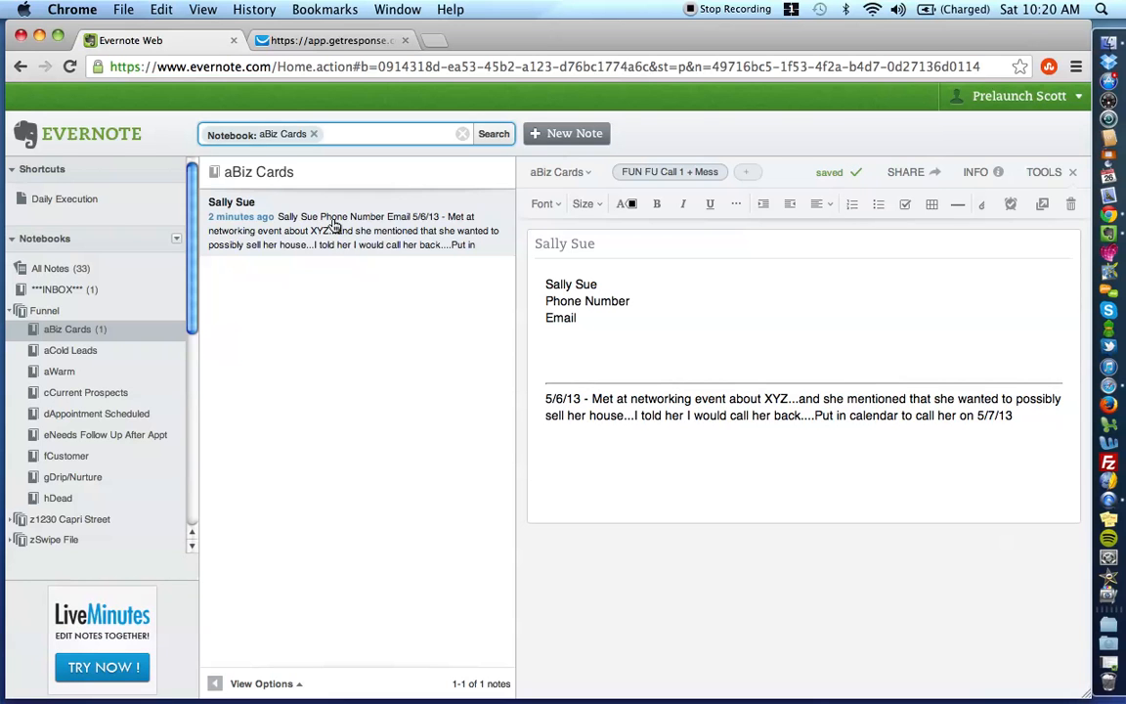
Move the contact's note from aBiz Cards to the cCurrent Prospects notebook and open that notebook
left_click_drag(333, 224, 115, 392)
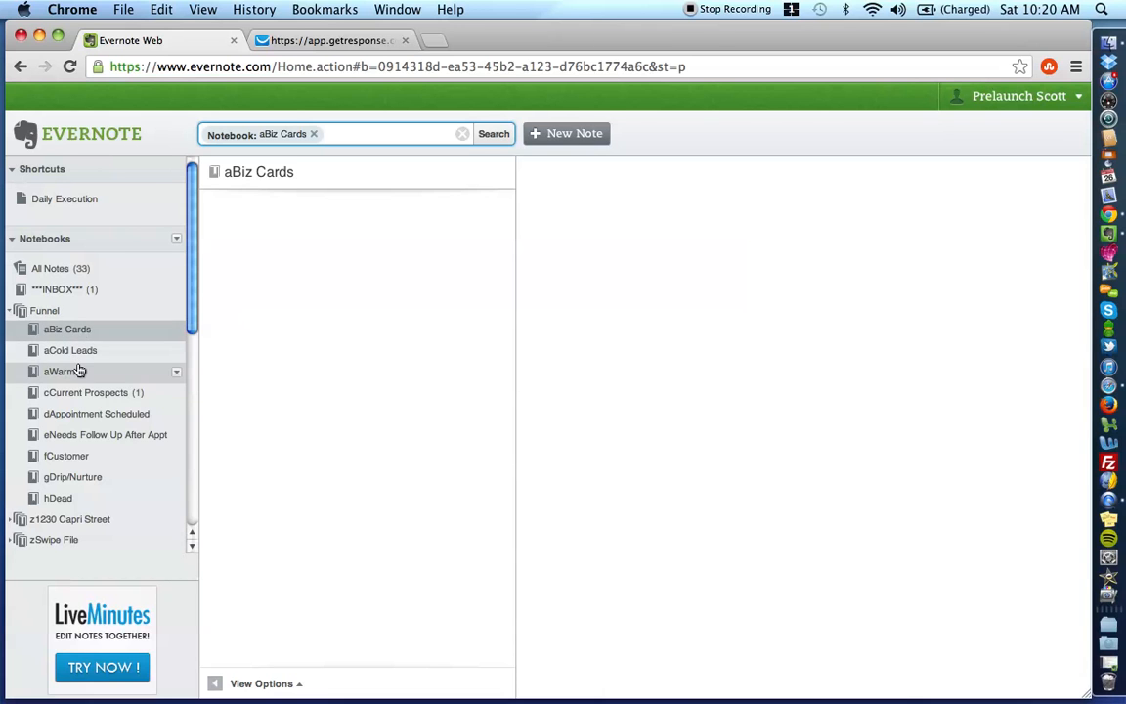
left_click(96, 394)
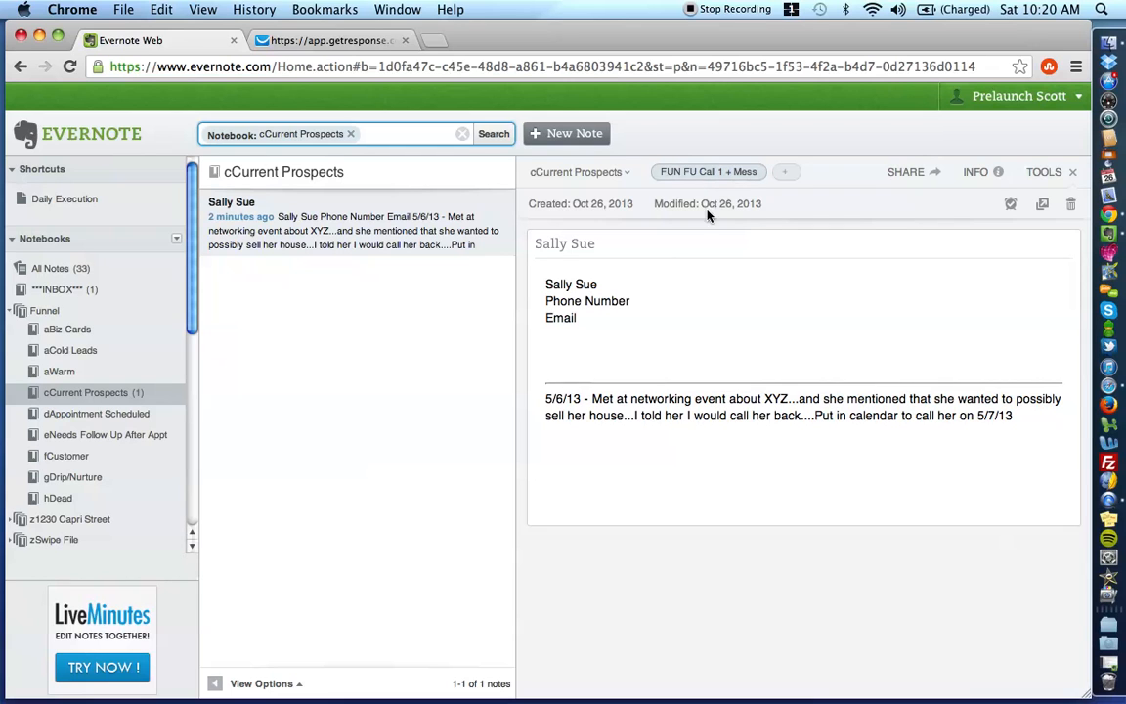
Write above the line "5/7/13 - Called to follow up on conversation....got voicemail...left message and sent an email reply asking whats happening, and if she wants to reschedule...."
left_click(580, 353)
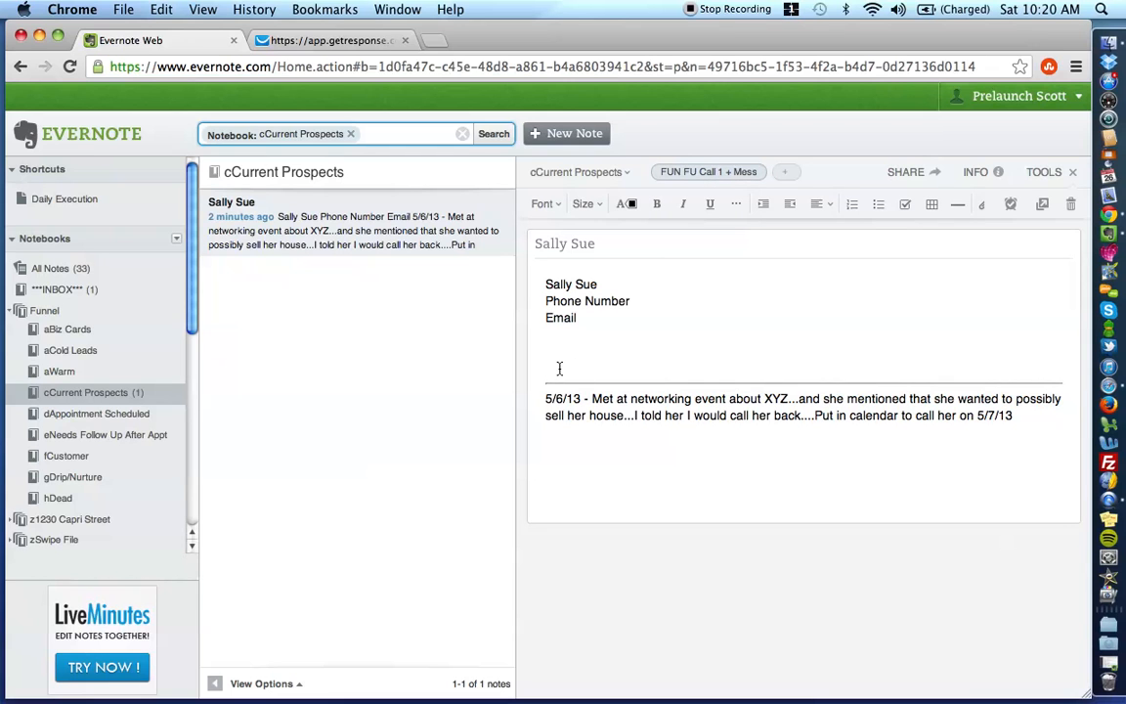
type("5/7/13 - Called to follow")
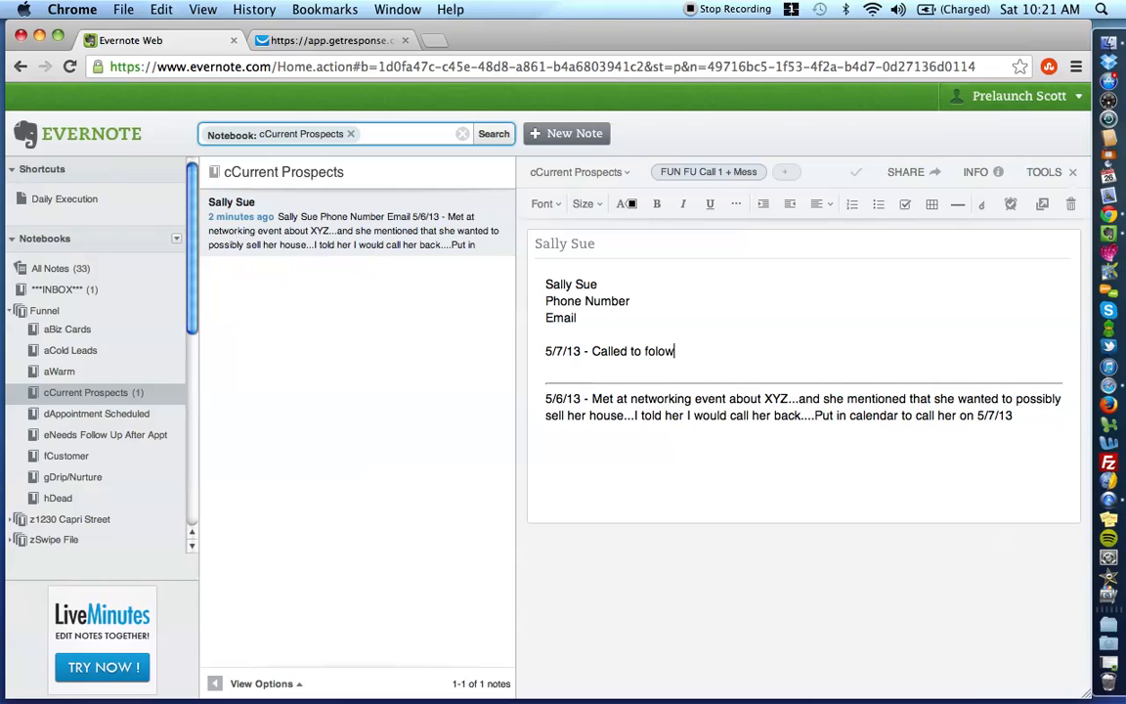
type(" up on conversation....")
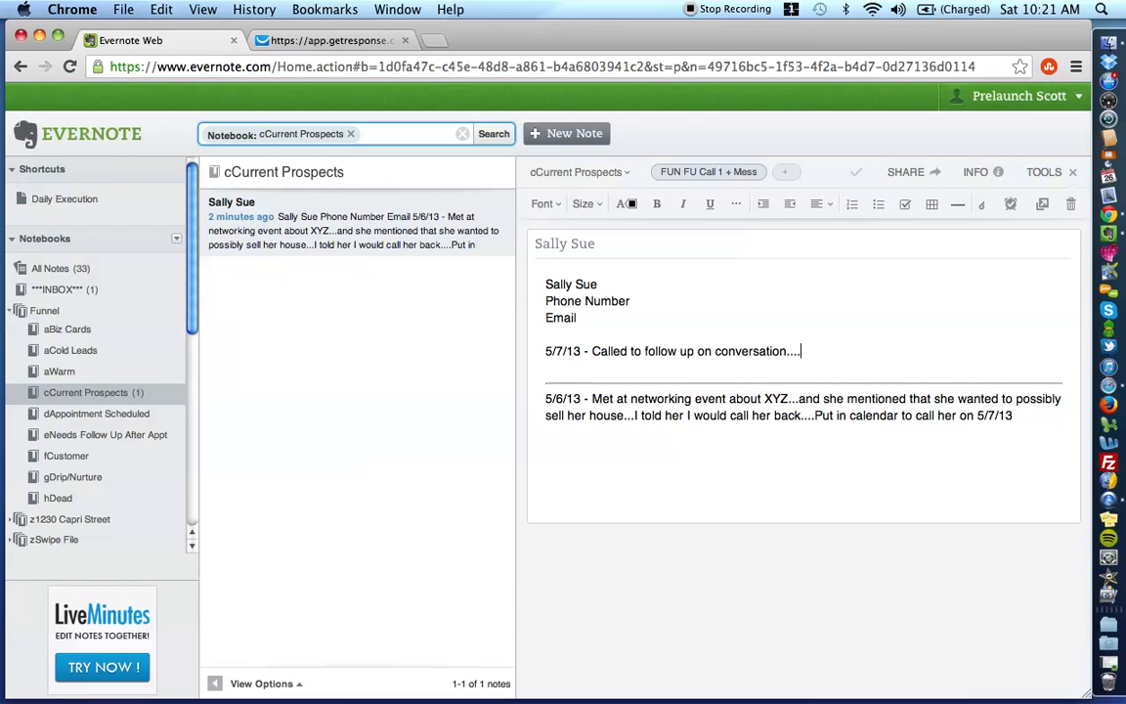
type("got voicemail...left message and")
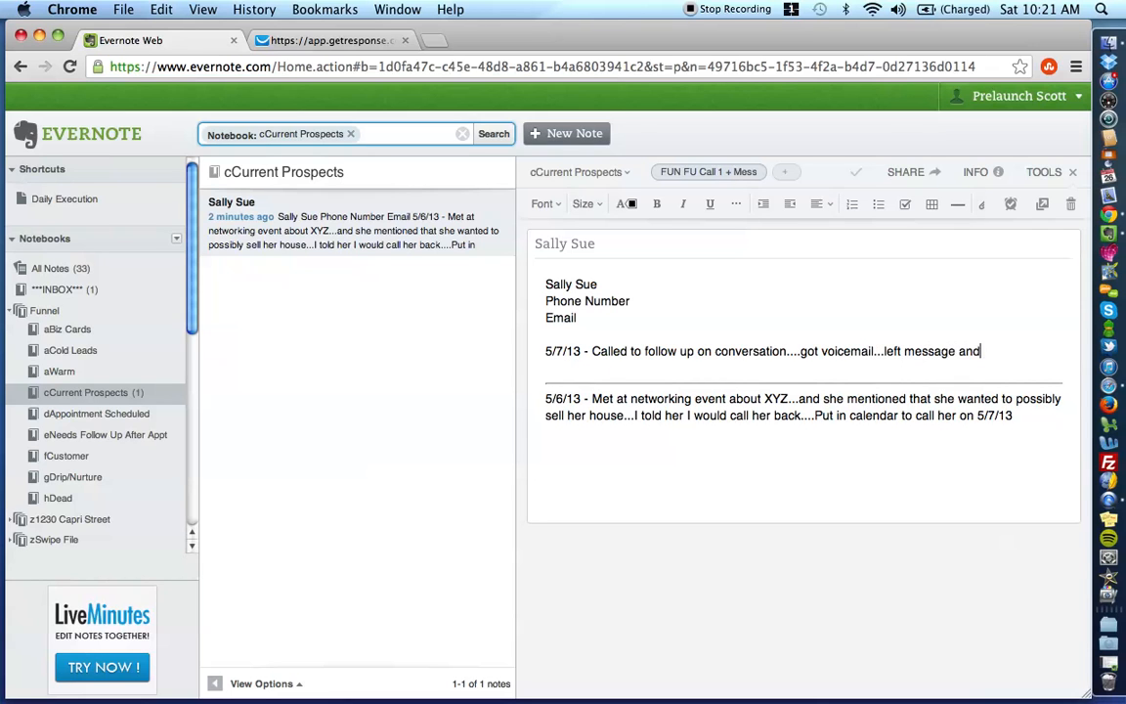
type(" sent an email reply asking")
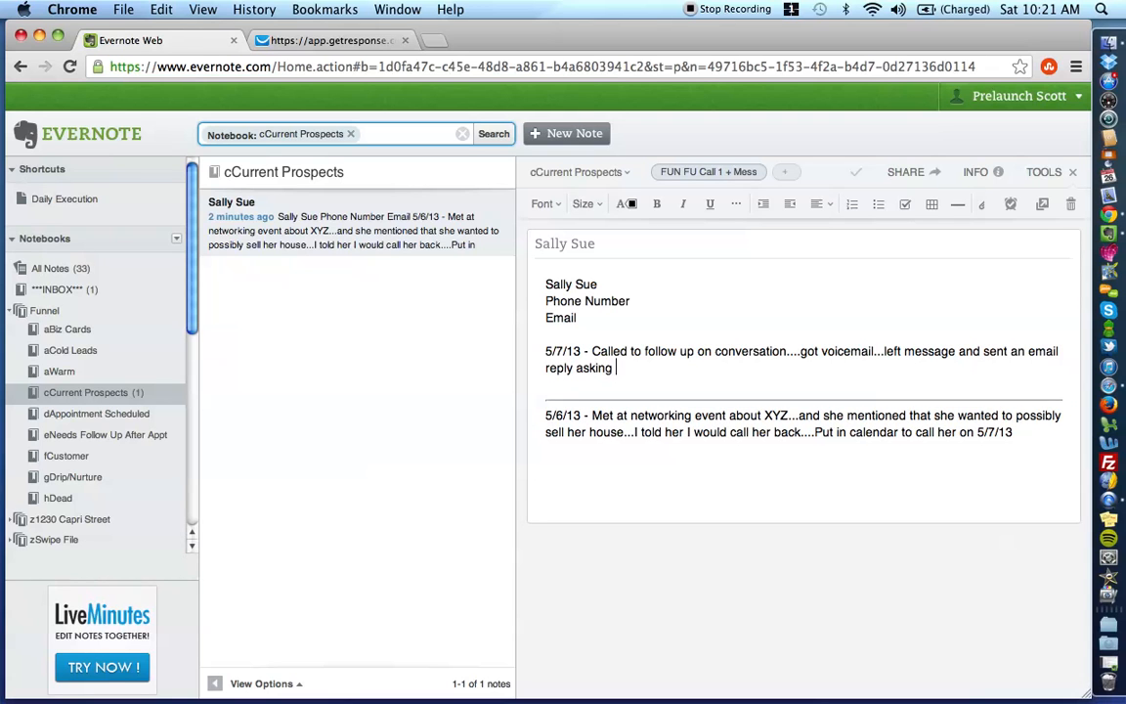
type(" whats happening, and ")
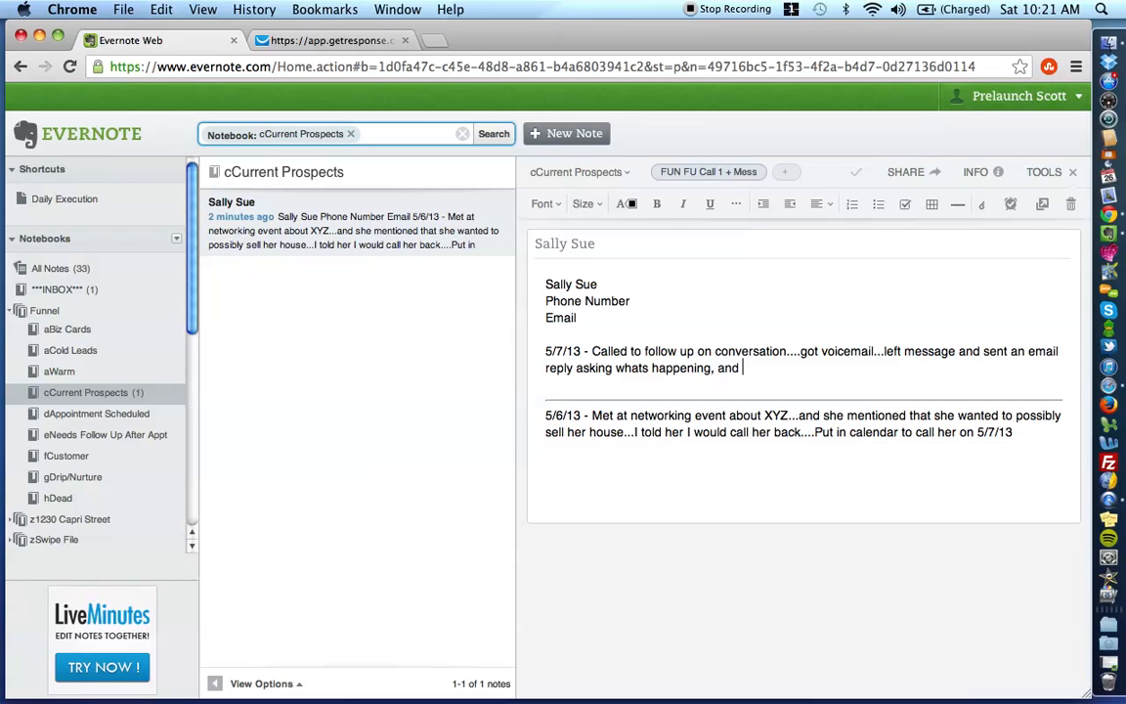
type("if she wants to reschedule....")
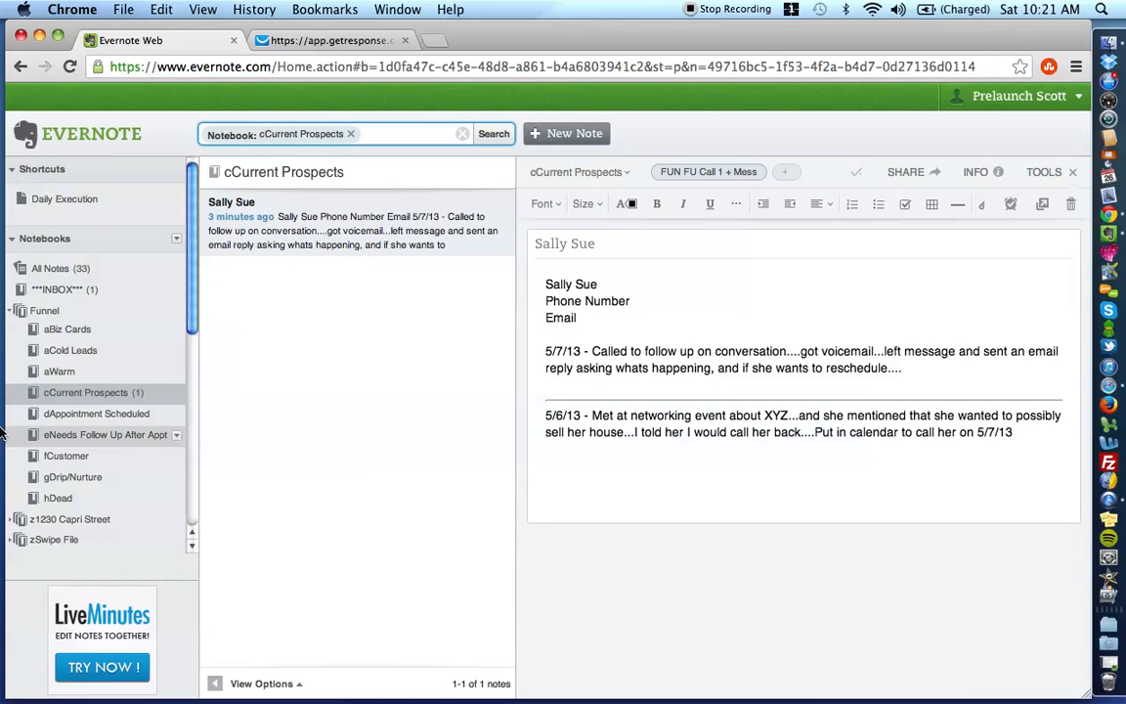
left_click(67, 371)
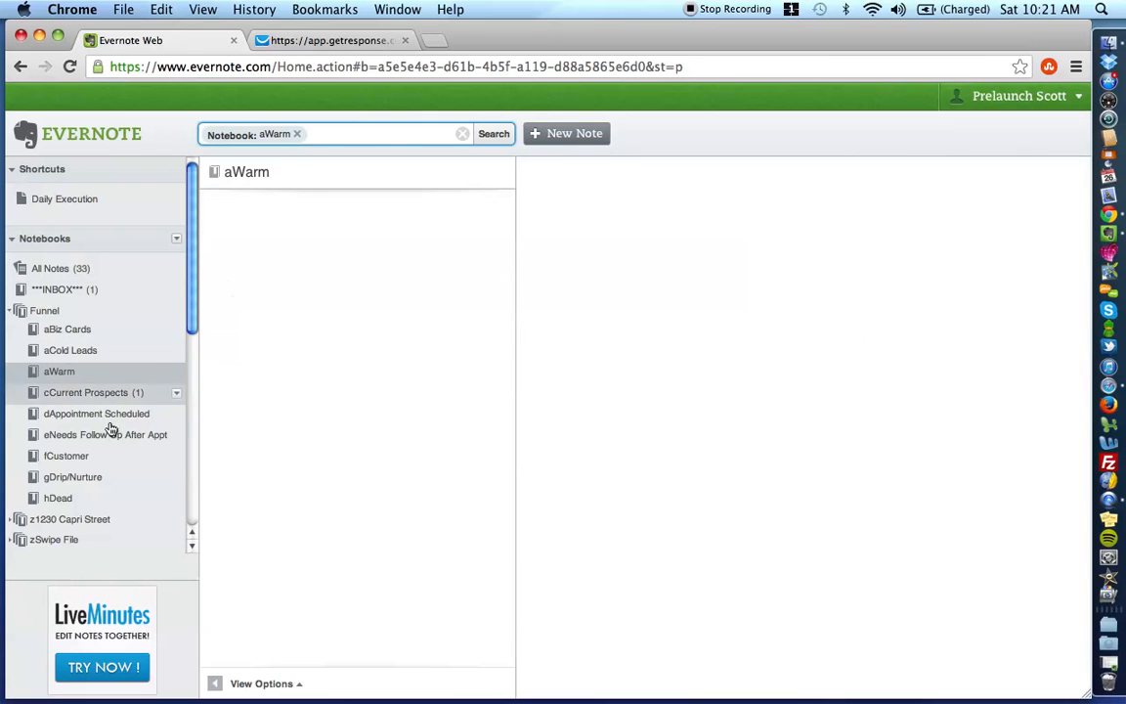
left_click(86, 395)
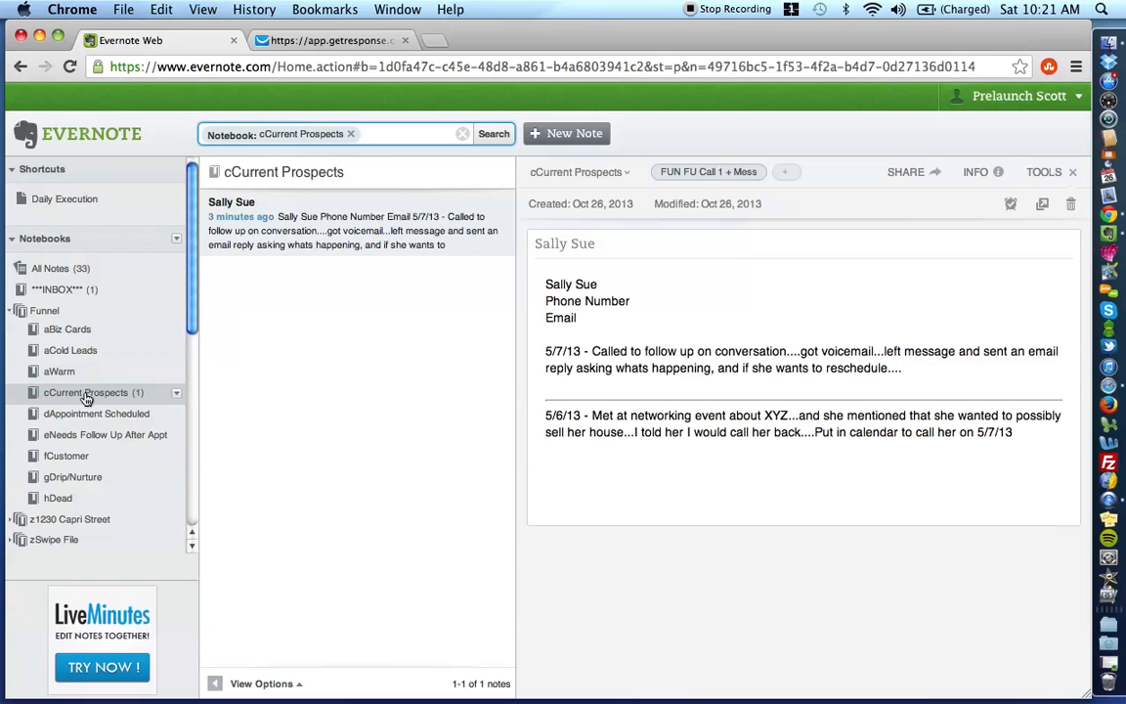
scroll(86, 396, "down", 5)
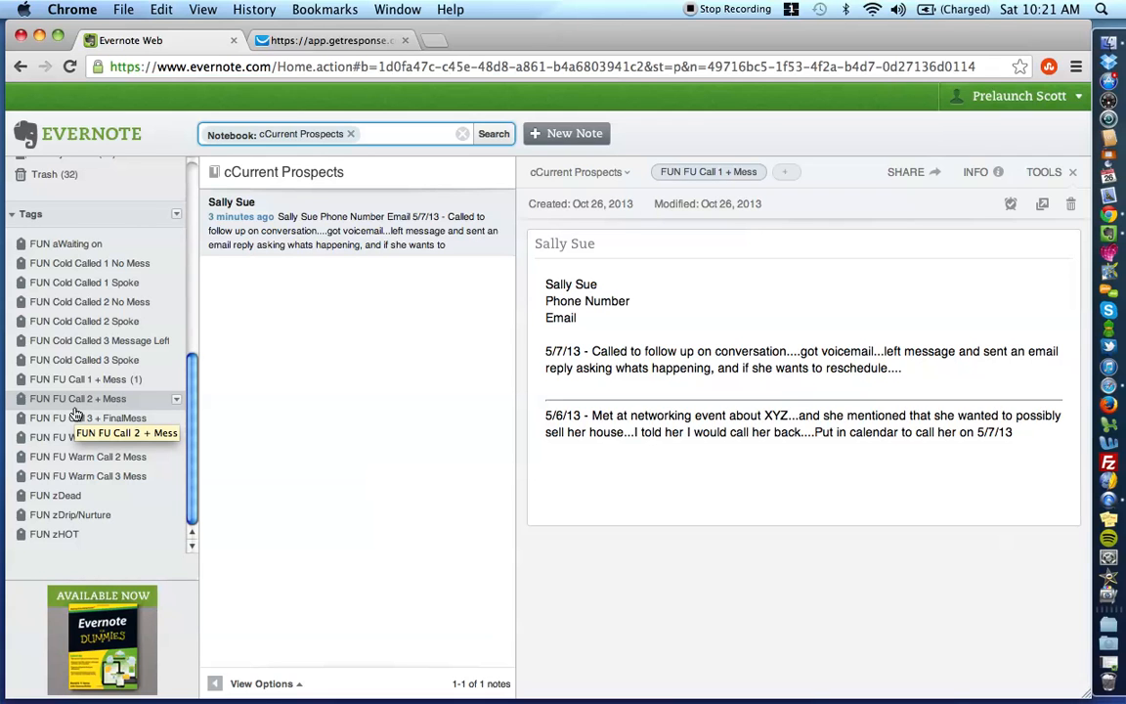
scroll(78, 420, "up", 10)
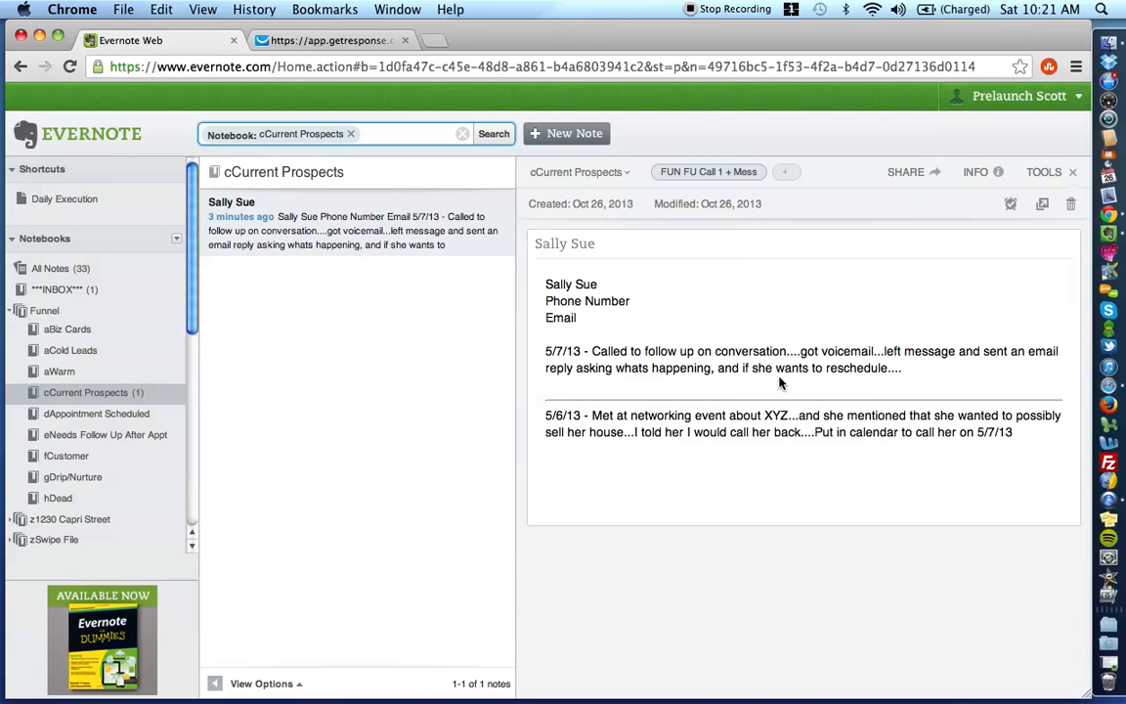
Insert a horizontal line directly above the 5/7/13 entry, leaving blank lines between it and the contact details for a new entry
left_click(597, 333)
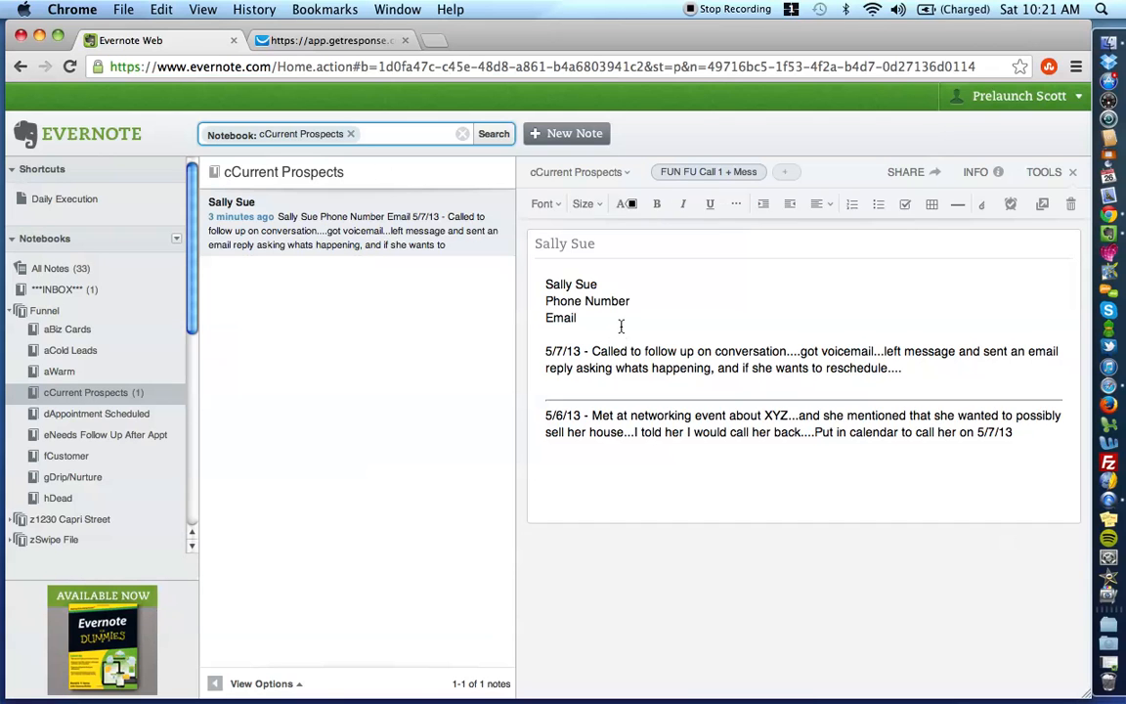
key("Return")
key("Return")
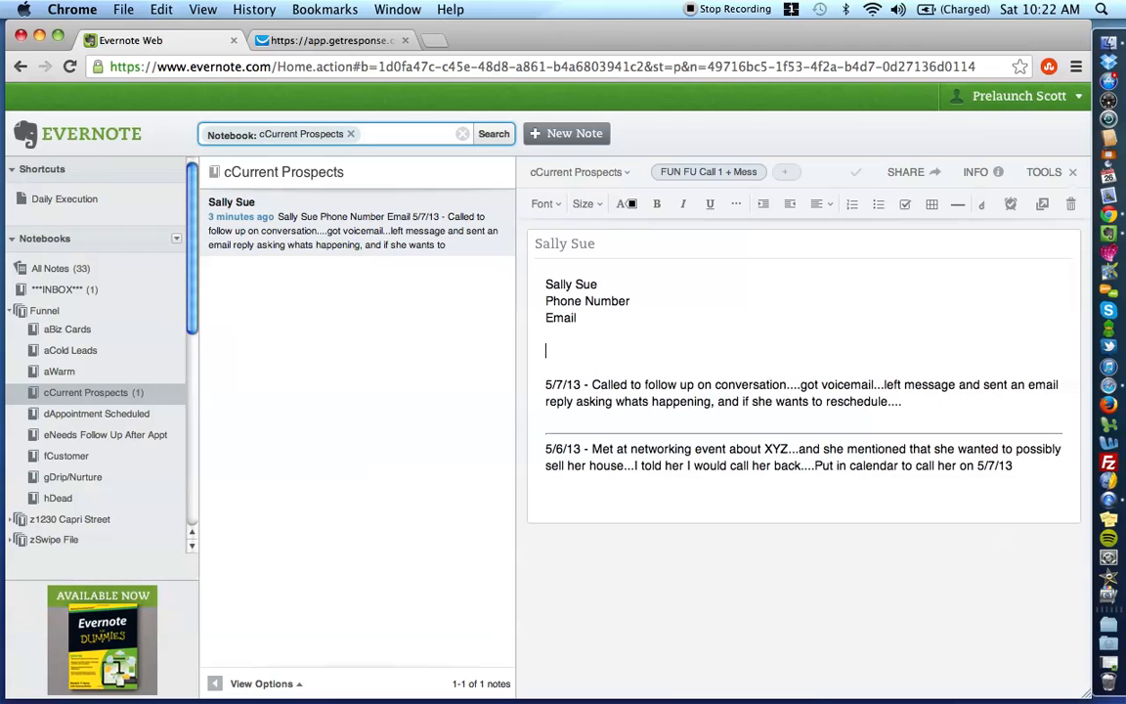
key("BackSpace")
key("Down")
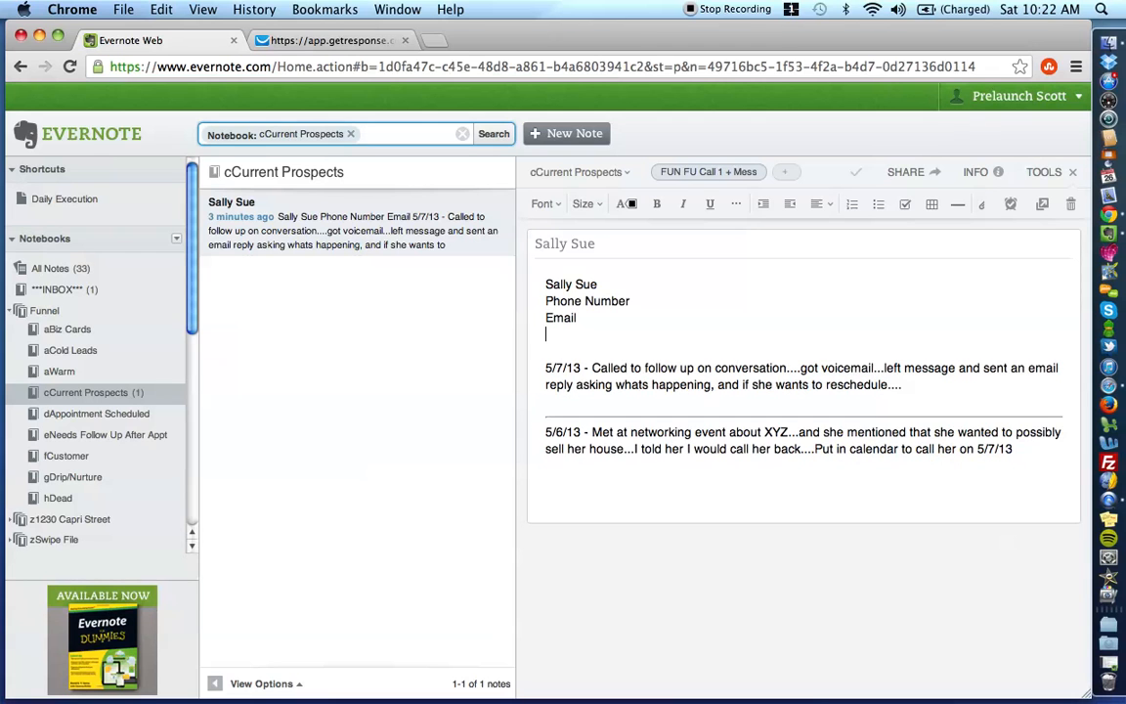
left_click(953, 213)
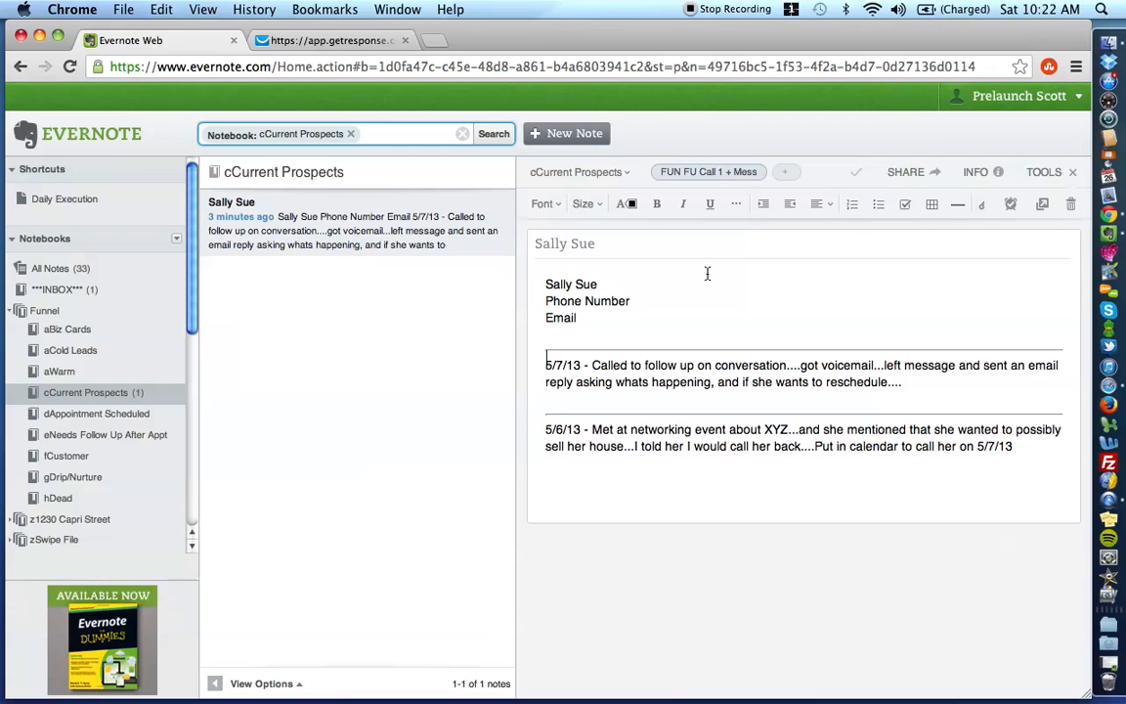
key("Return")
key("Return")
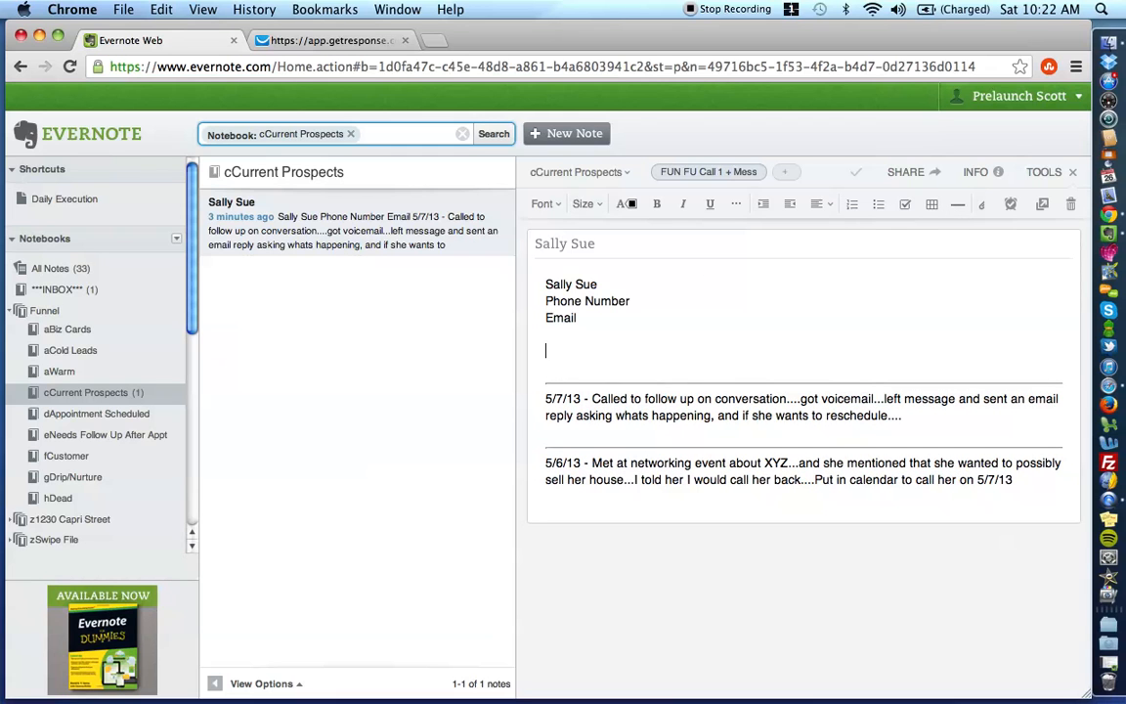
Write a new entry above the upper line reading "5/9/13 - Called...followed up....scheduled appt for 5/10/13 at SBUX at 10am...."
type("5/9/13 -")
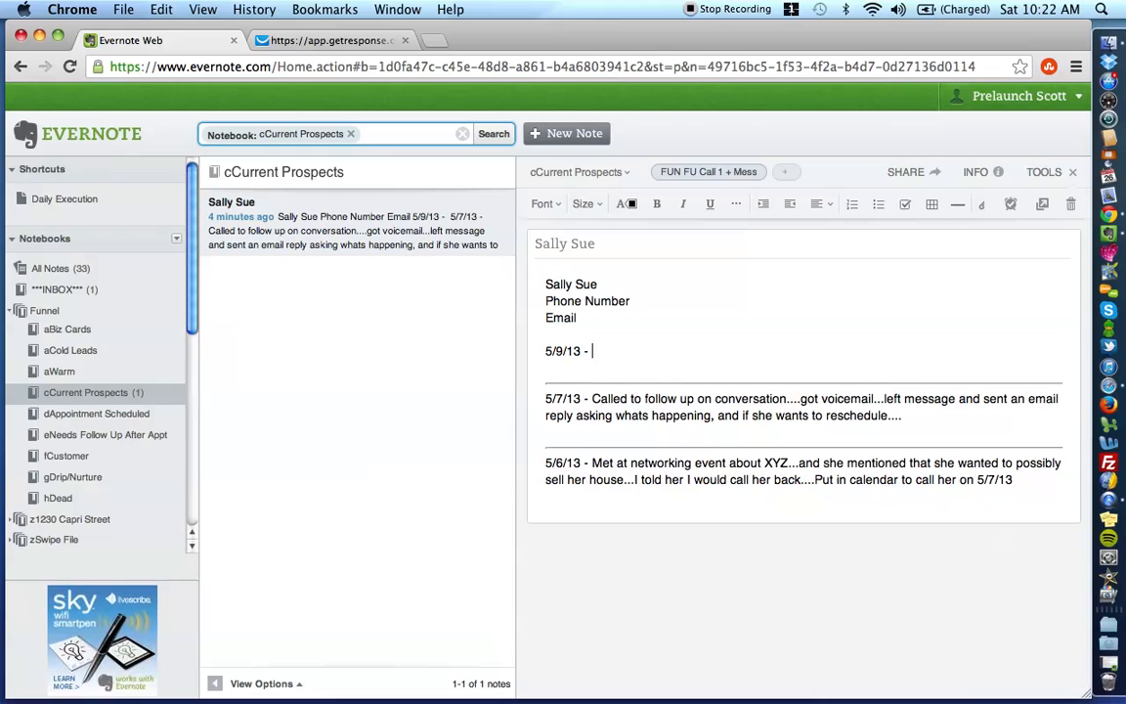
type("Called...followed up....scheduled ap")
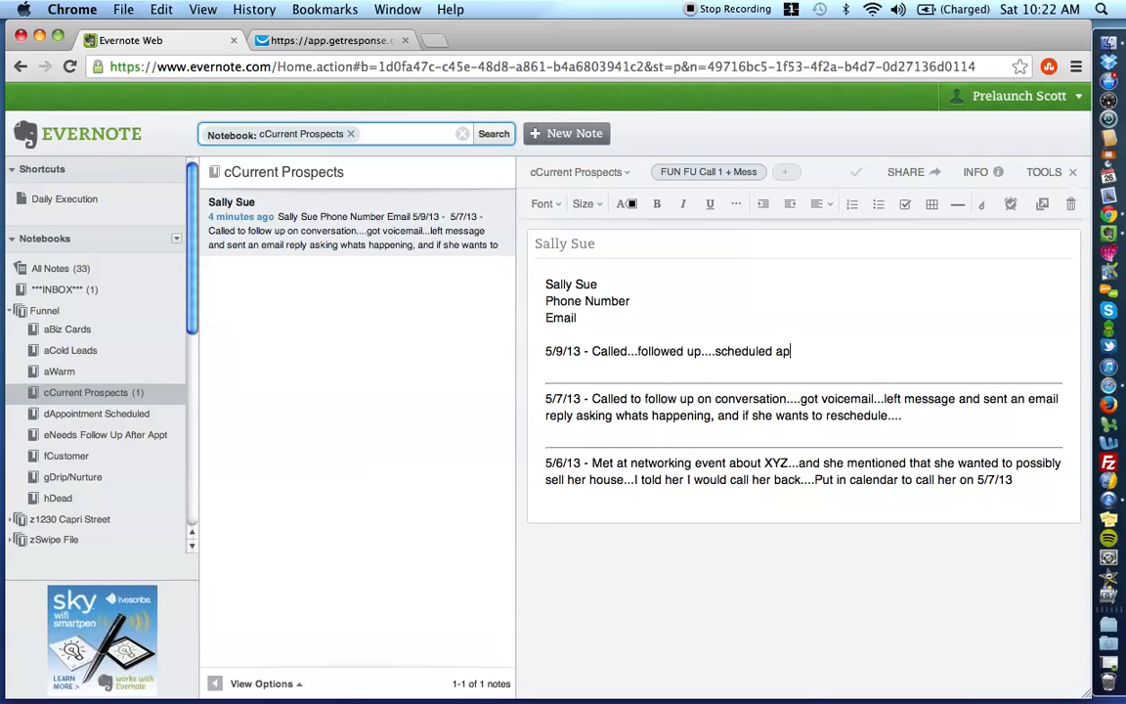
type("pt for 5/10/13 at ")
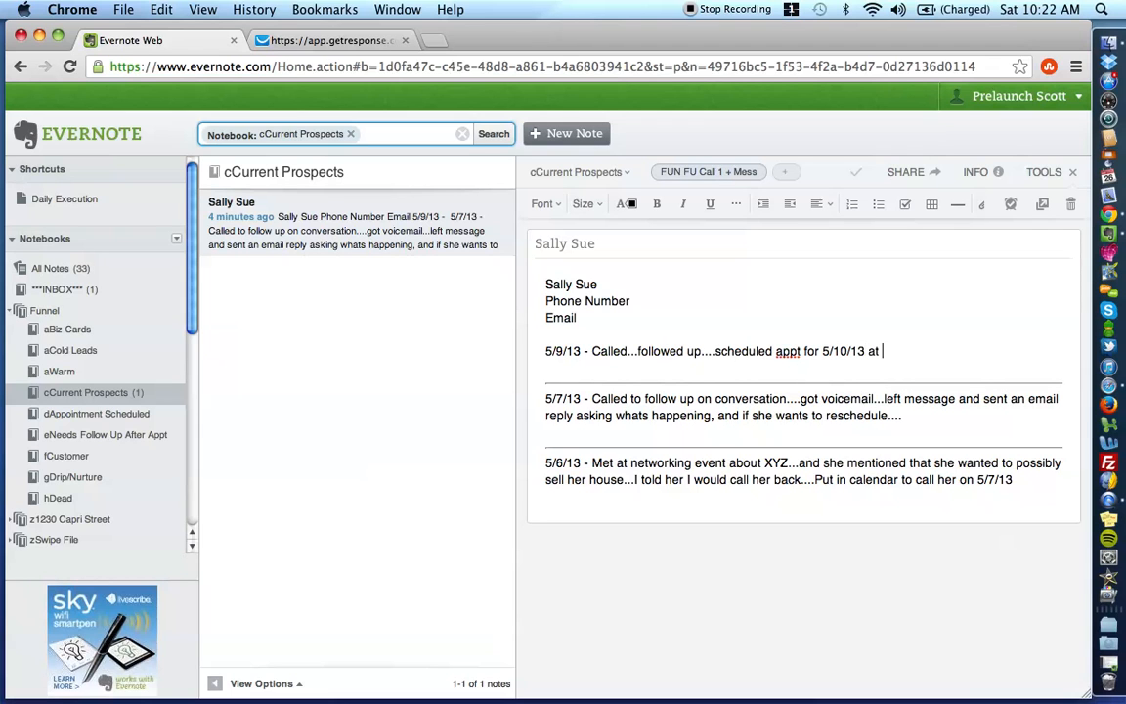
type("SBUX at 10am....")
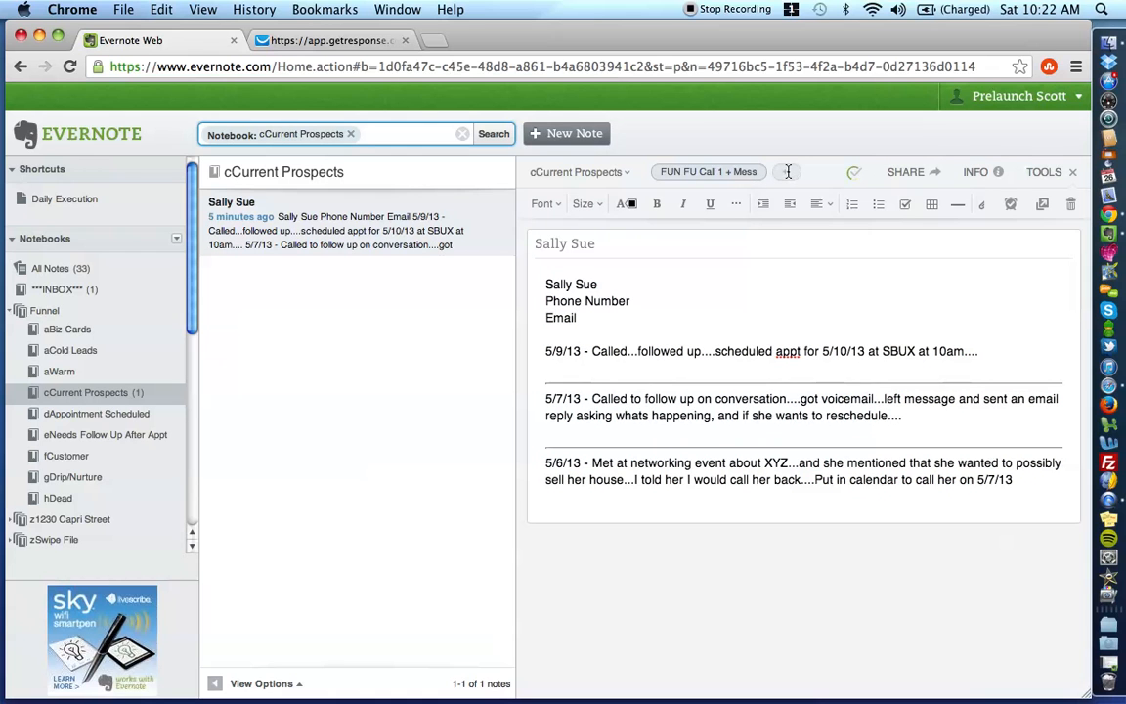
type("FUN")
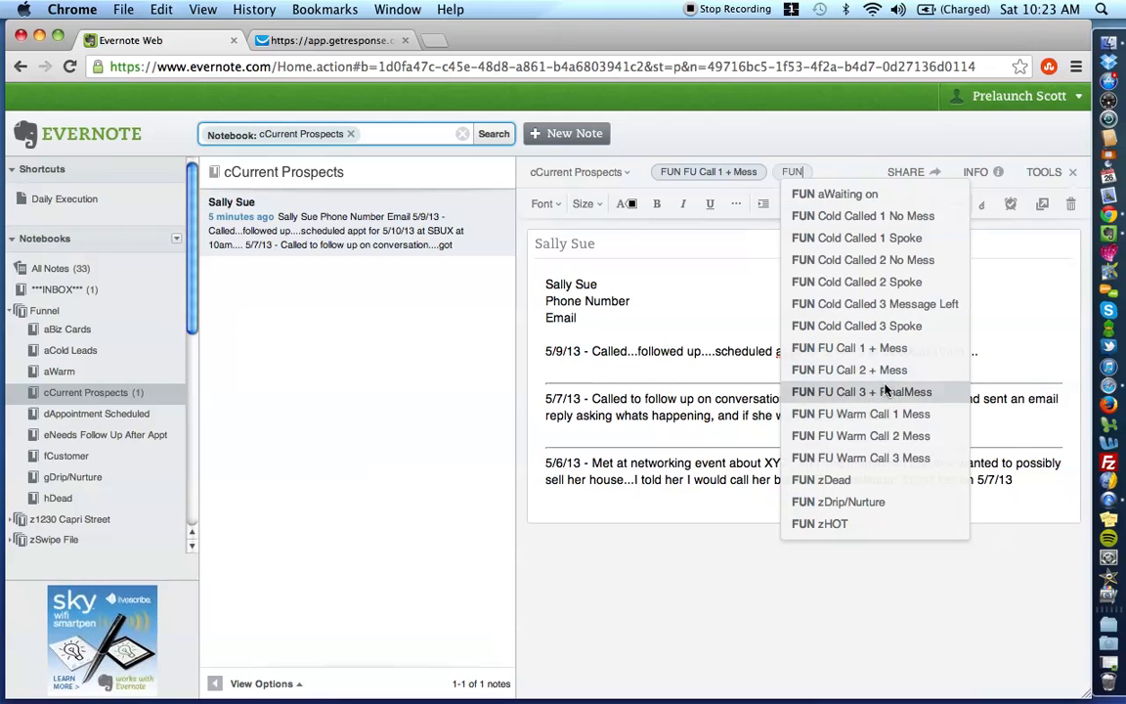
type("FU")
type(" WAR")
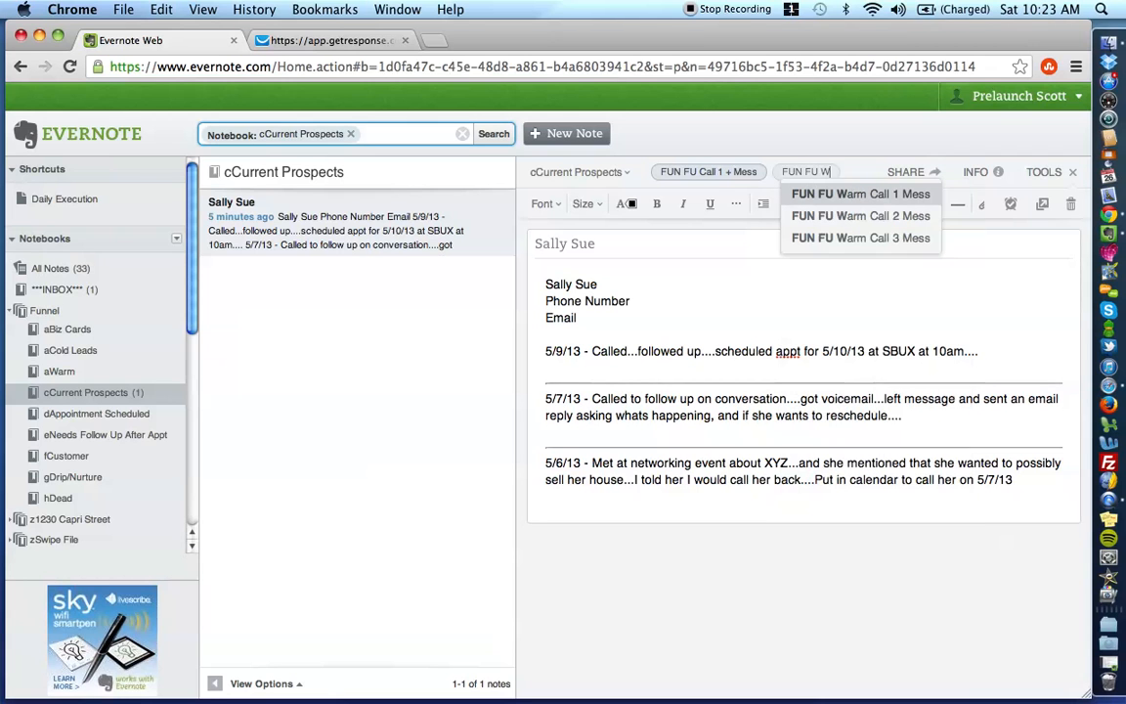
key("BackSpace")
key("BackSpace")
key("BackSpace")
key("BackSpace")
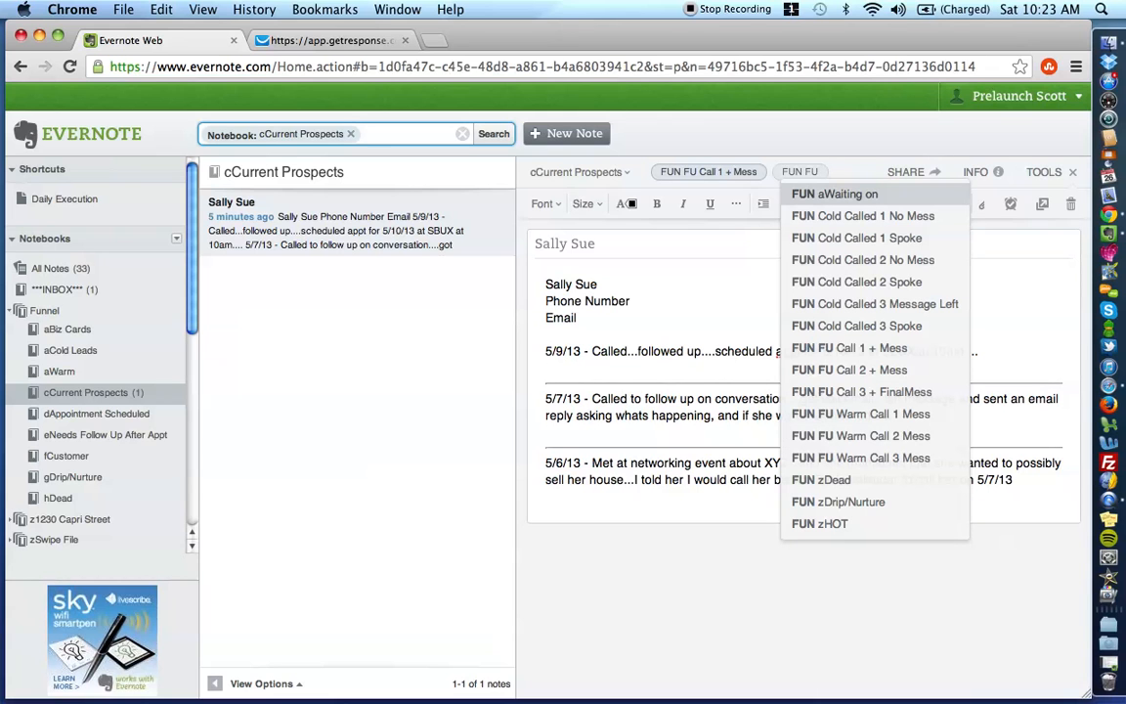
key("BackSpace")
key("BackSpace")
key("BackSpace")
key("BackSpace")
key("BackSpace")
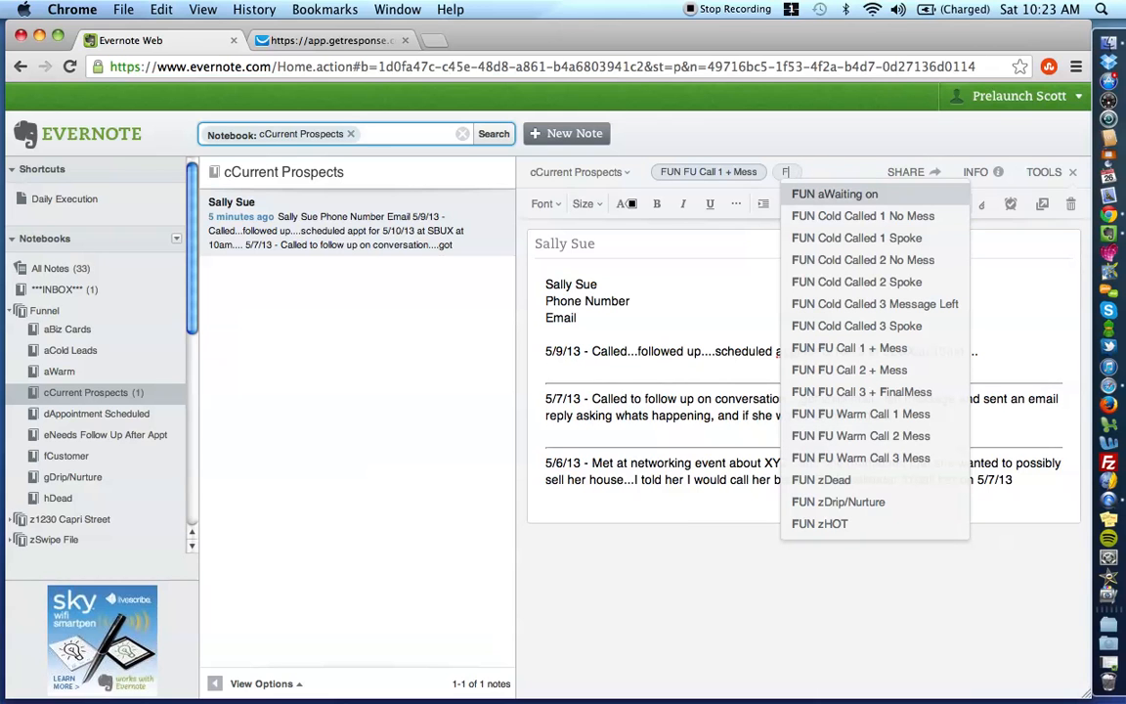
key("BackSpace")
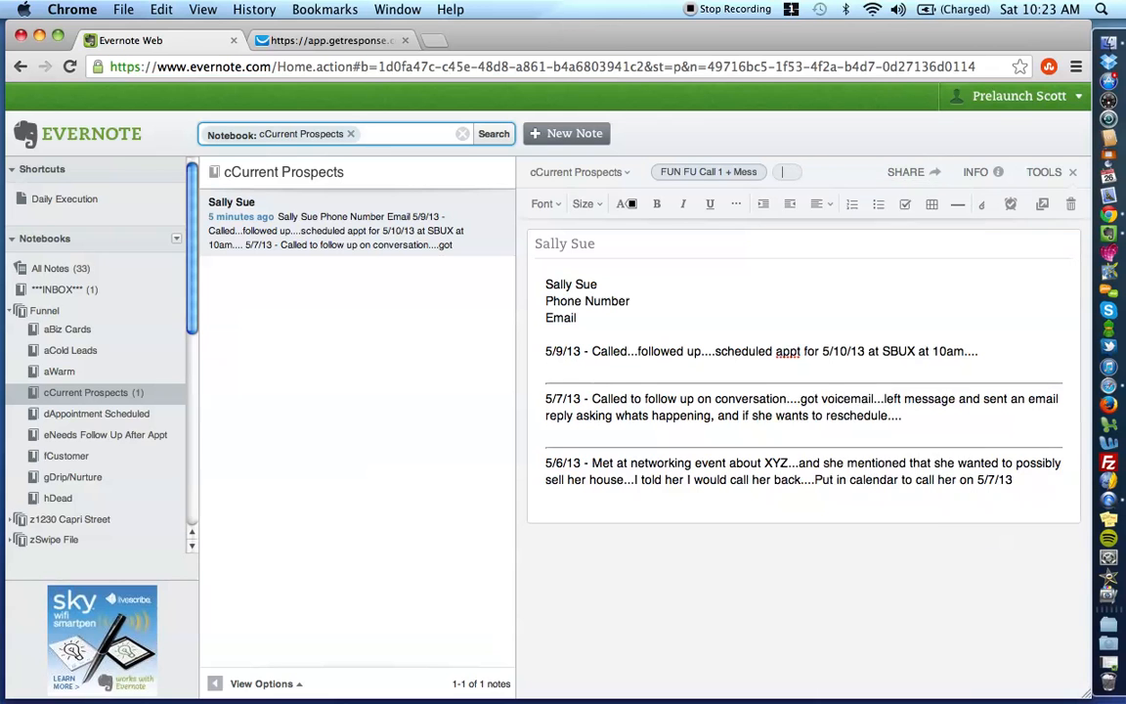
Add the existing tag FUN zHOT to the contact's note in cCurrent Prospects
type("FUN")
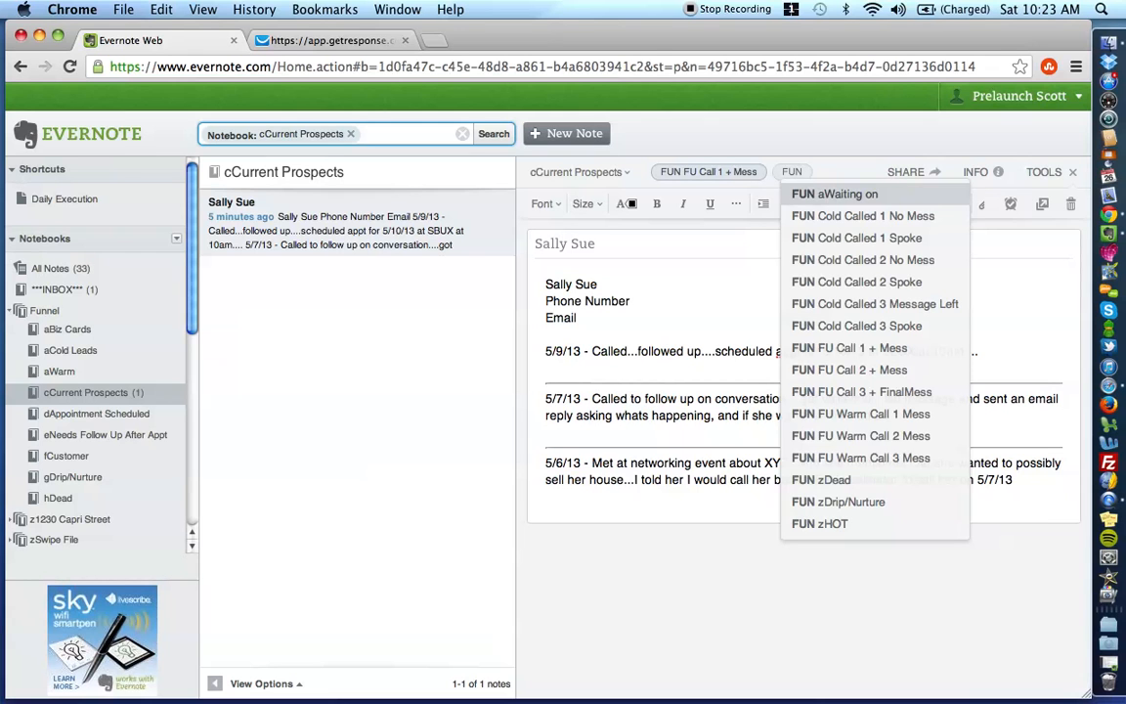
left_click(848, 525)
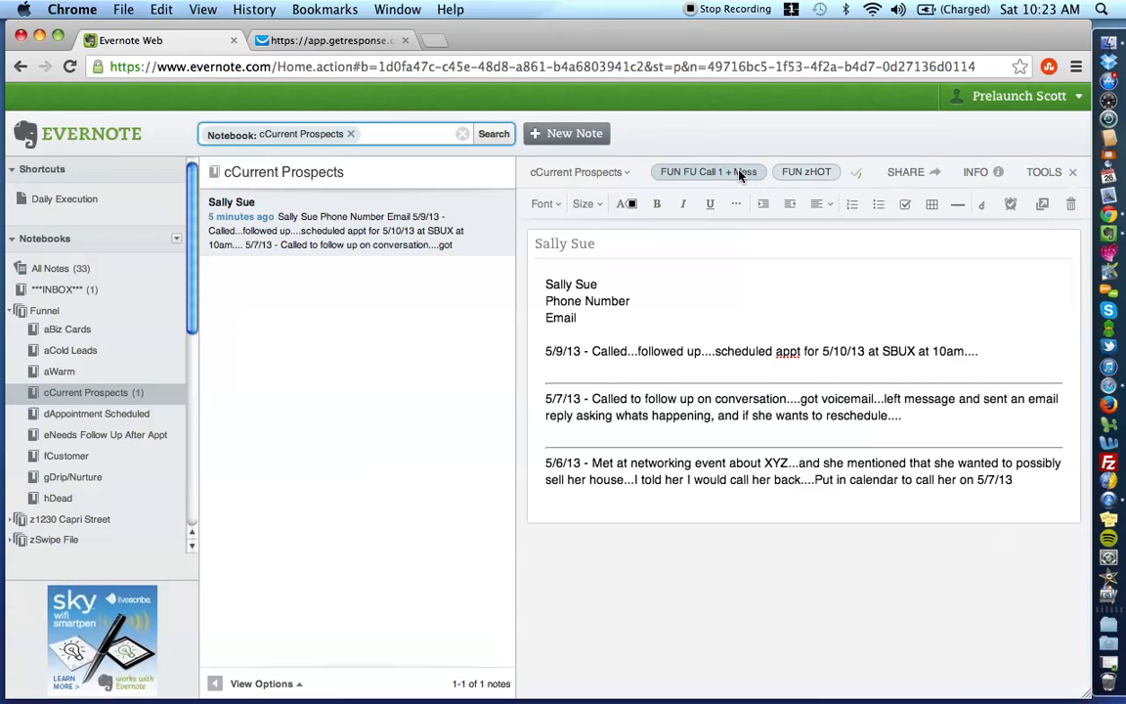
left_click(770, 174)
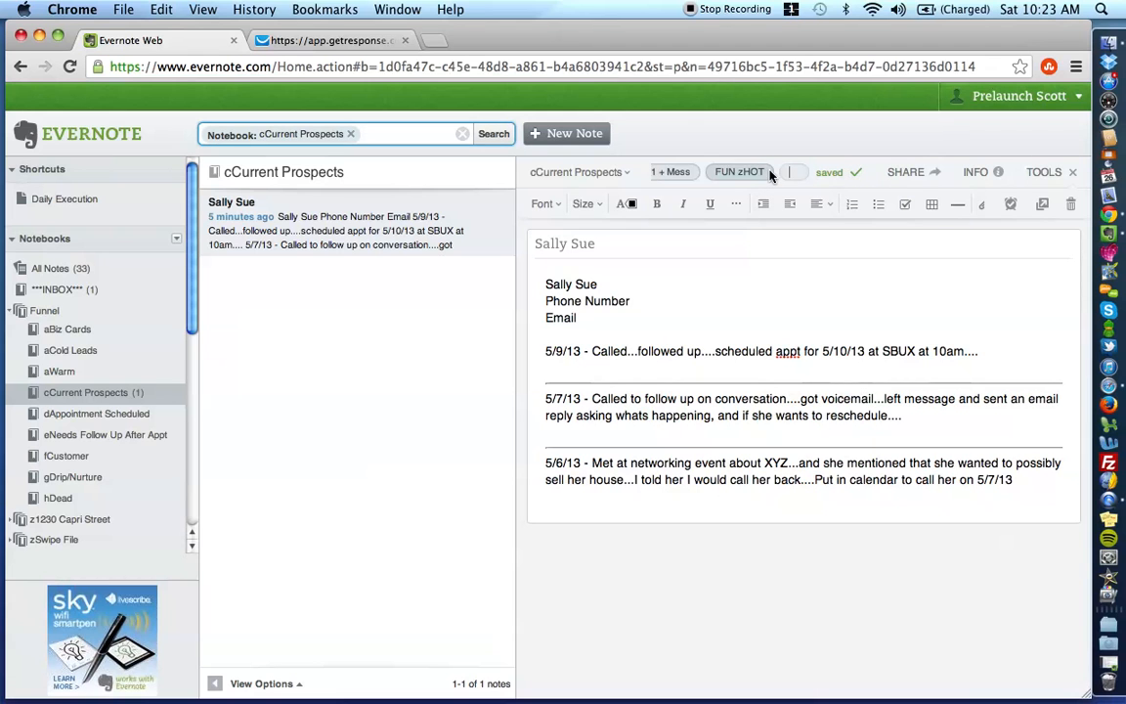
Remove the tag FUN FU Call 1 + Mess from the contact's note, keeping FUN zHOT
left_click(729, 173)
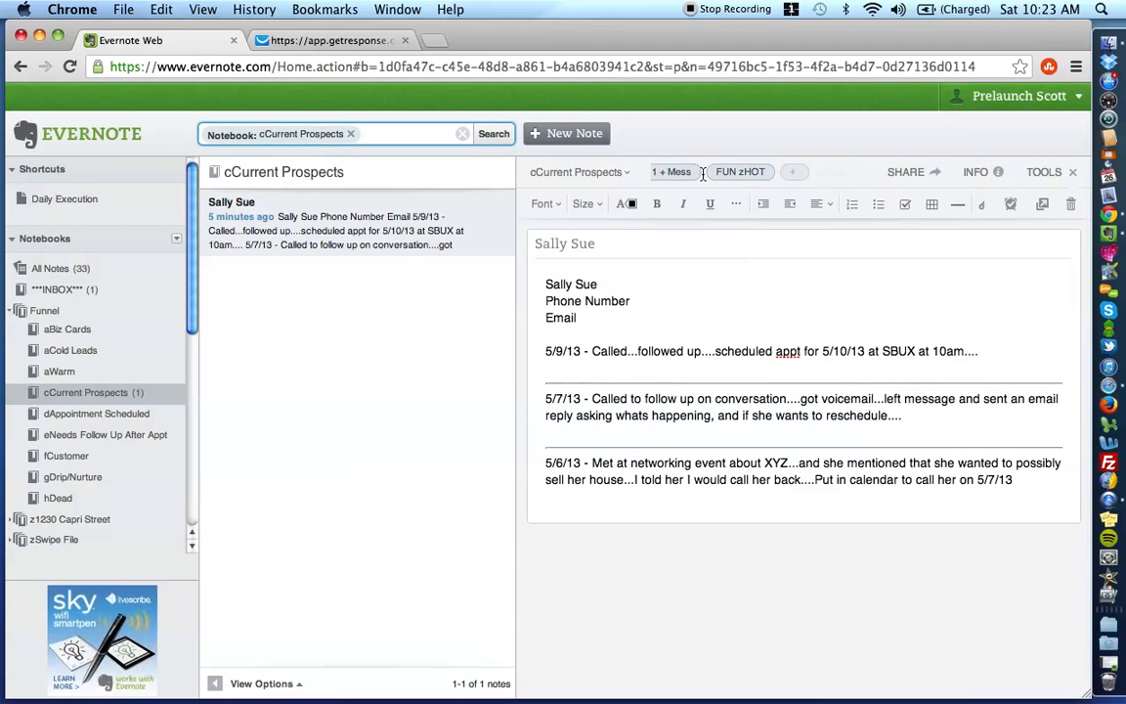
key("BackSpace")
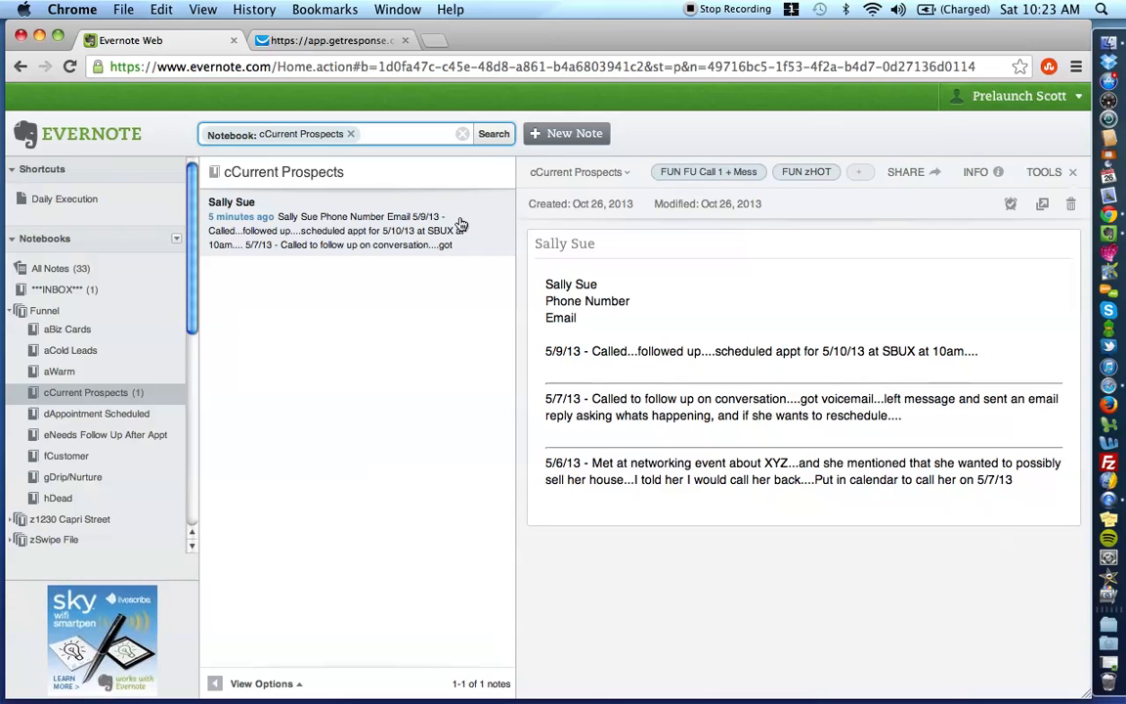
left_click_drag(907, 49, 833, 49)
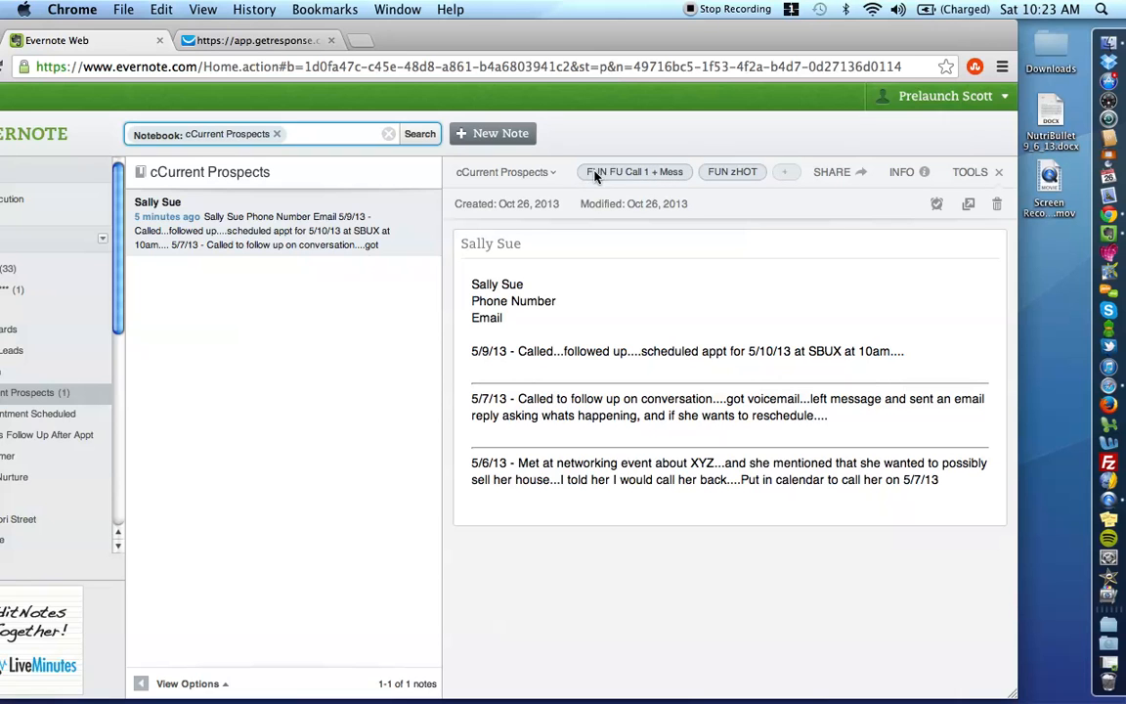
left_click(625, 174)
key("BackSpace")
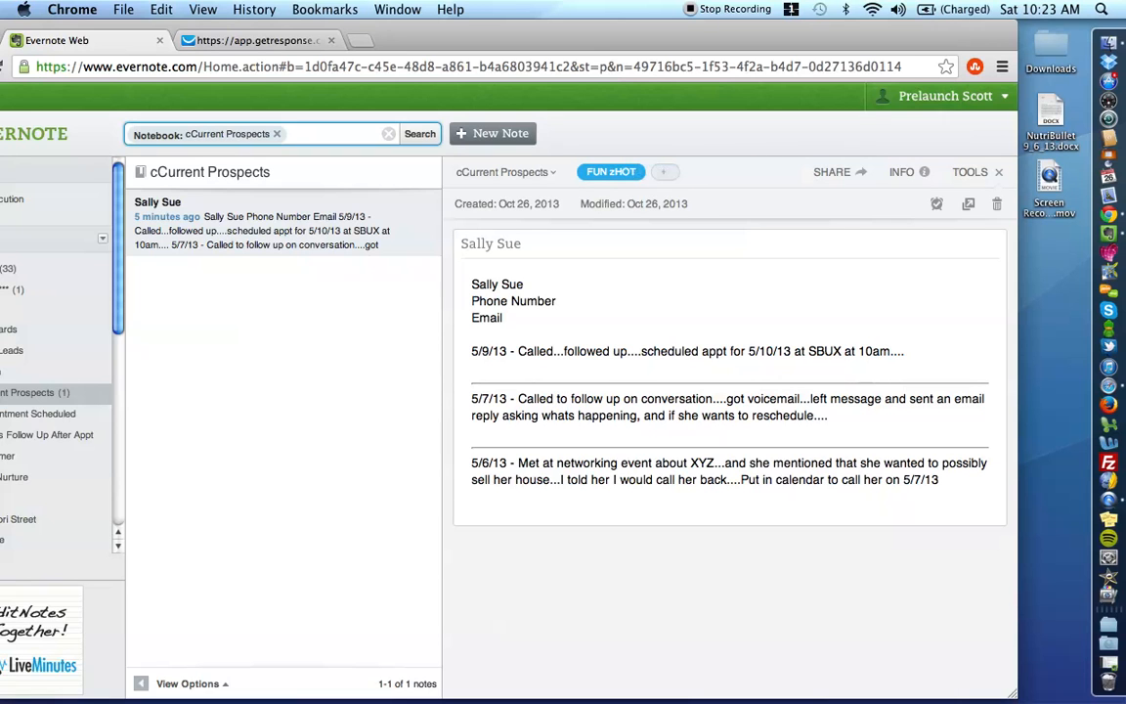
left_click(636, 332)
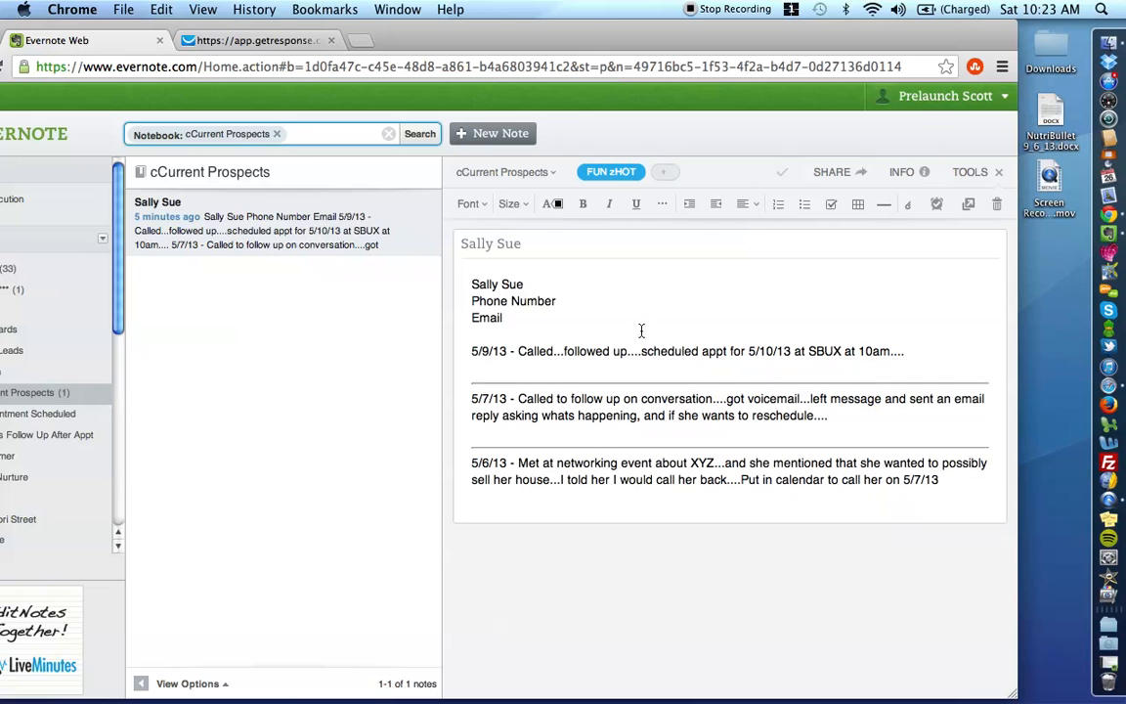
Move the contact's note from cCurrent Prospects to the dAppointment Scheduled notebook and open it there
left_click_drag(453, 39, 567, 39)
scroll(86, 430, "down", 1)
left_click_drag(274, 208, 177, 365)
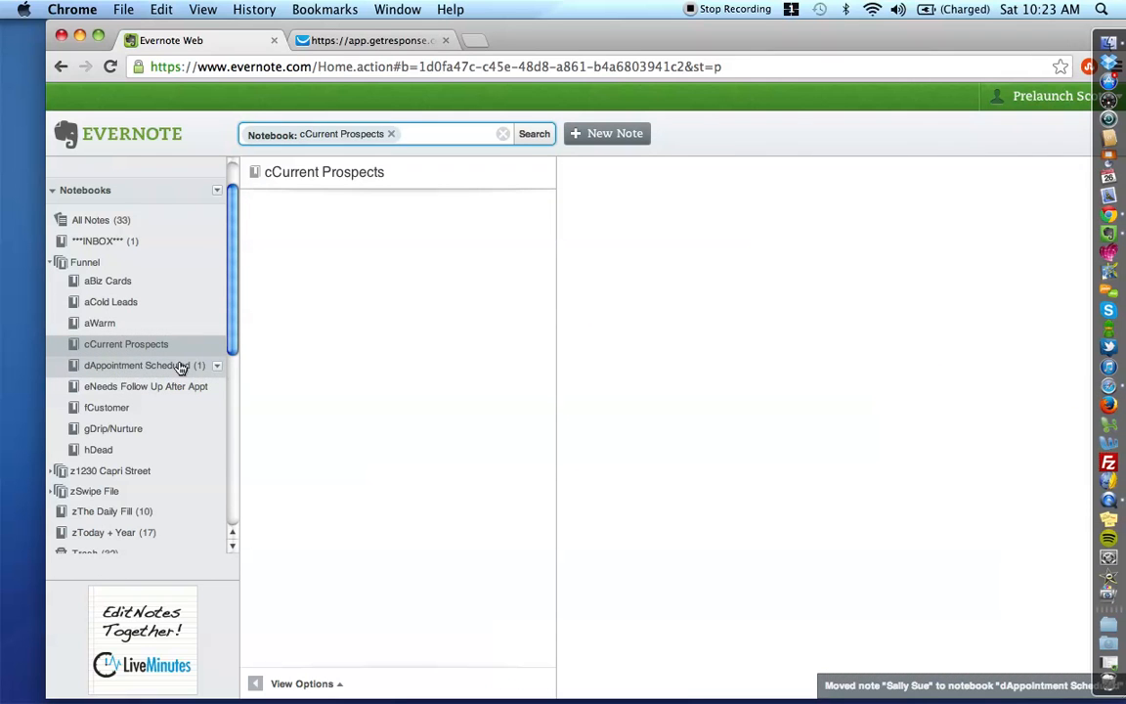
left_click(95, 263)
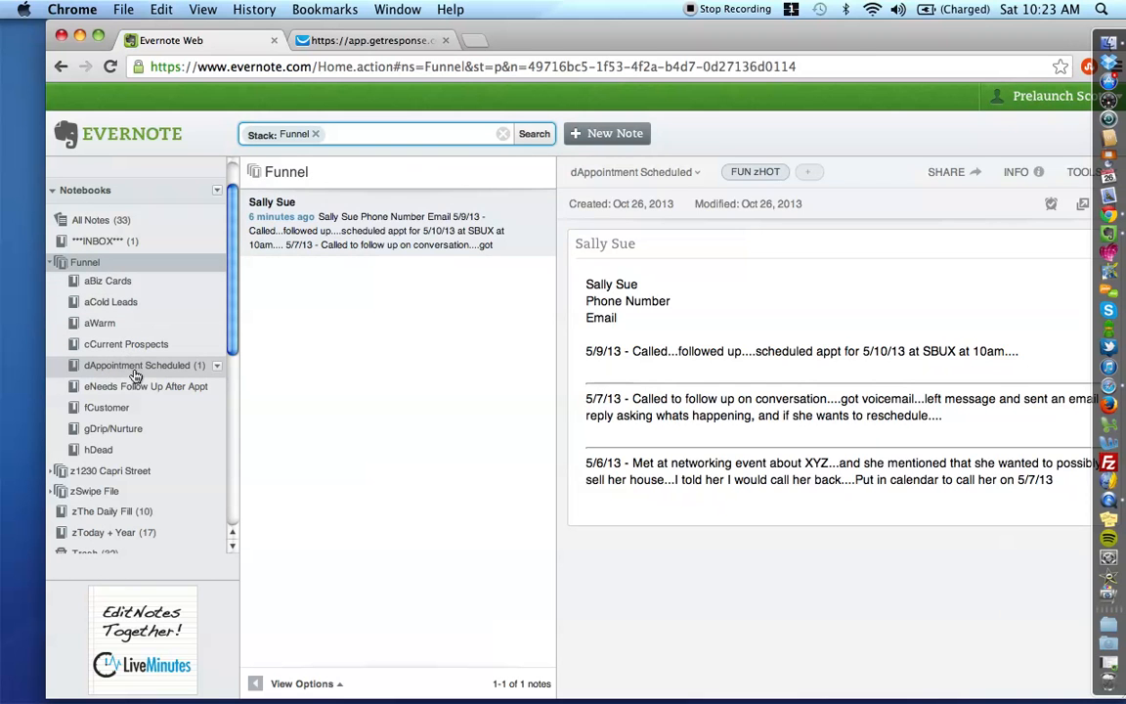
left_click(135, 370)
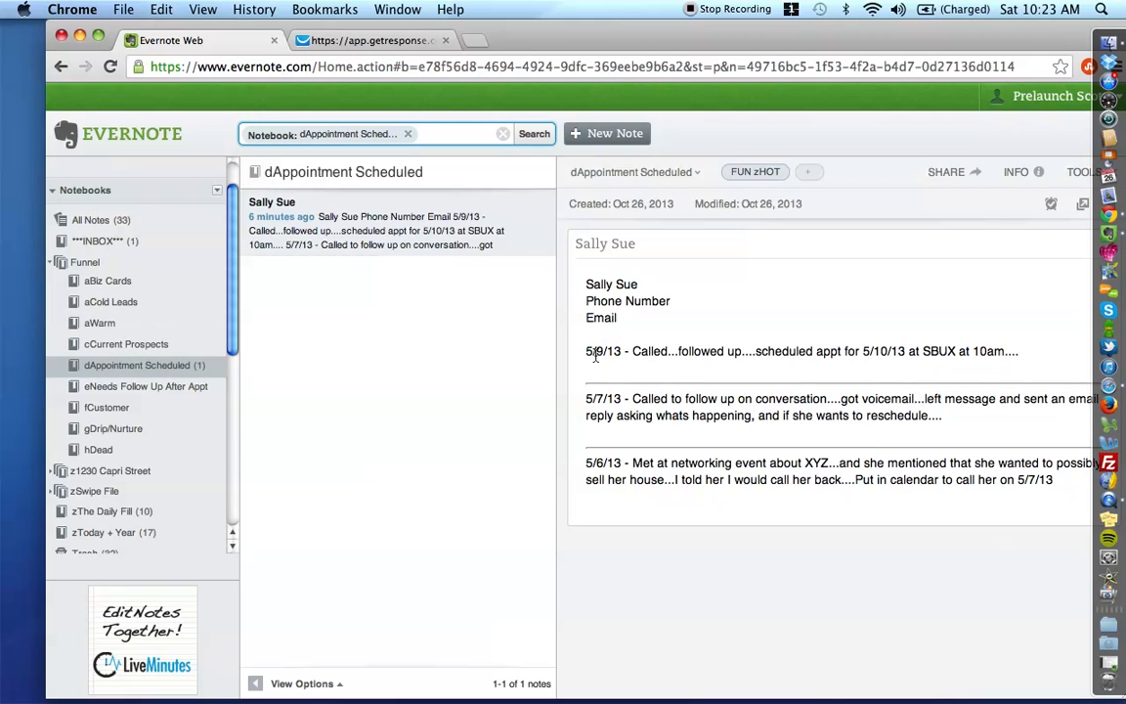
left_click_drag(586, 350, 1054, 484)
left_click(905, 297)
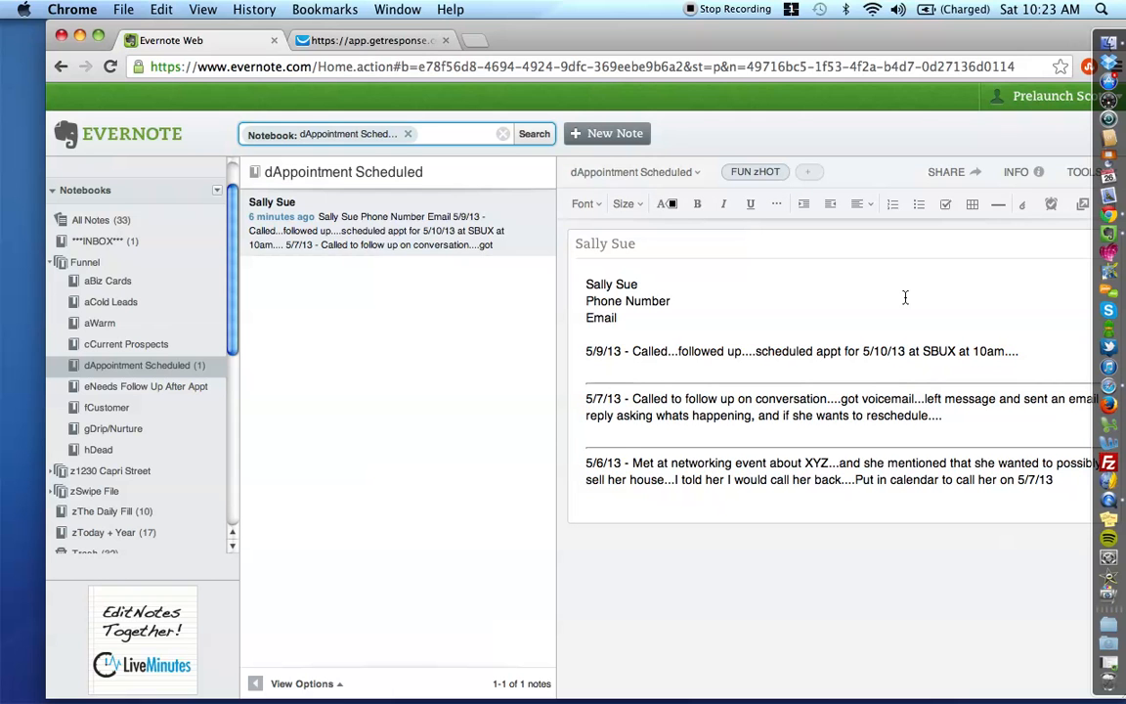
Insert a horizontal line directly above the 5/9/13 entry, leaving blank space under the contact details for a new entry
left_click(634, 333)
key("Return")
key("Return")
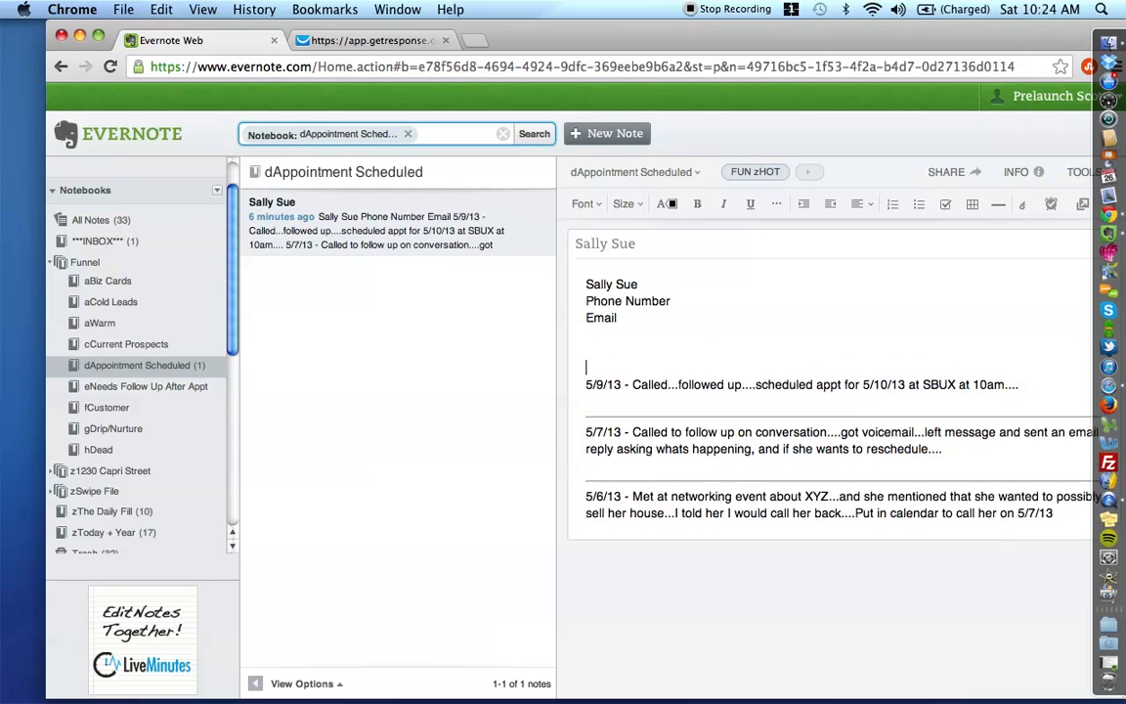
key("Up")
left_click(998, 204)
left_click(600, 348)
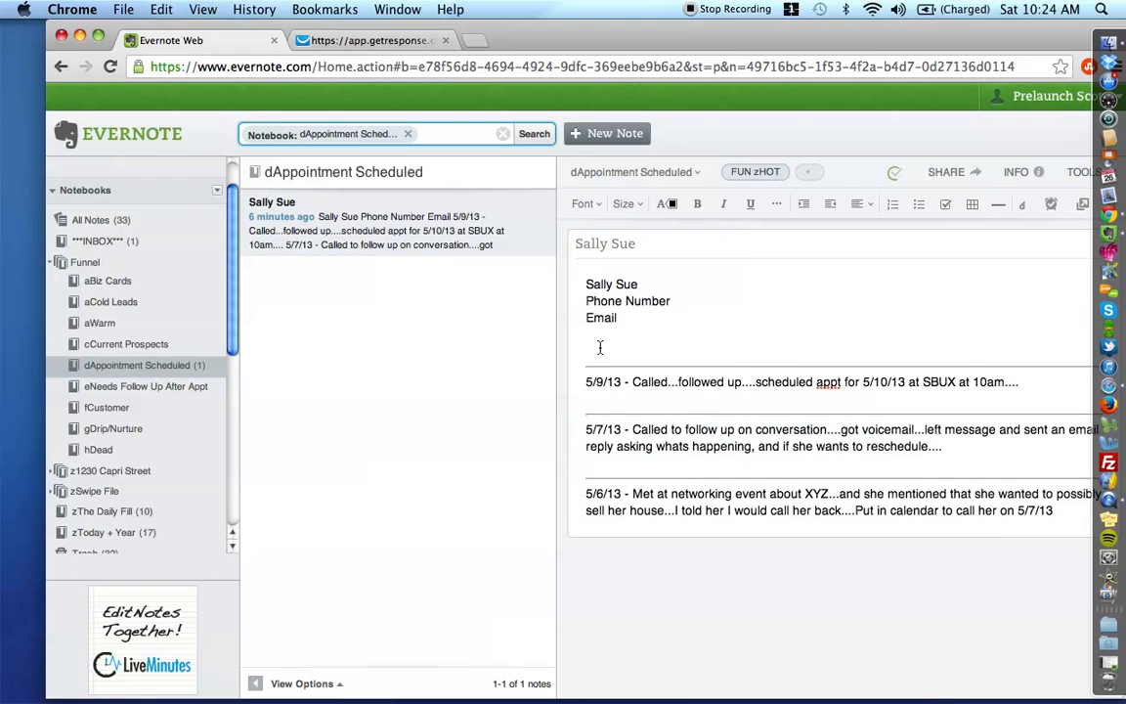
Write above the line "5/10/13 - Had meeting at SBUX at 10am....presented everything....she said she needed time....to think.....will follow up with her in 2 days..."
type("5/10/13 - ")
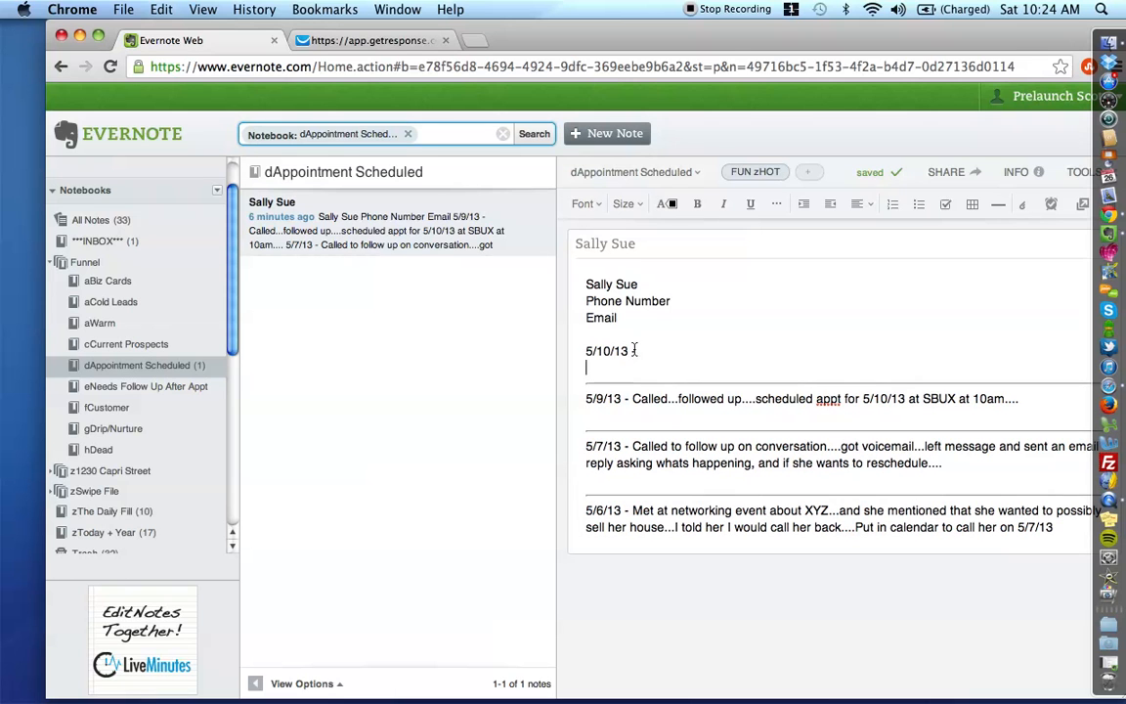
type("H")
key("BackSpace")
type("Had me")
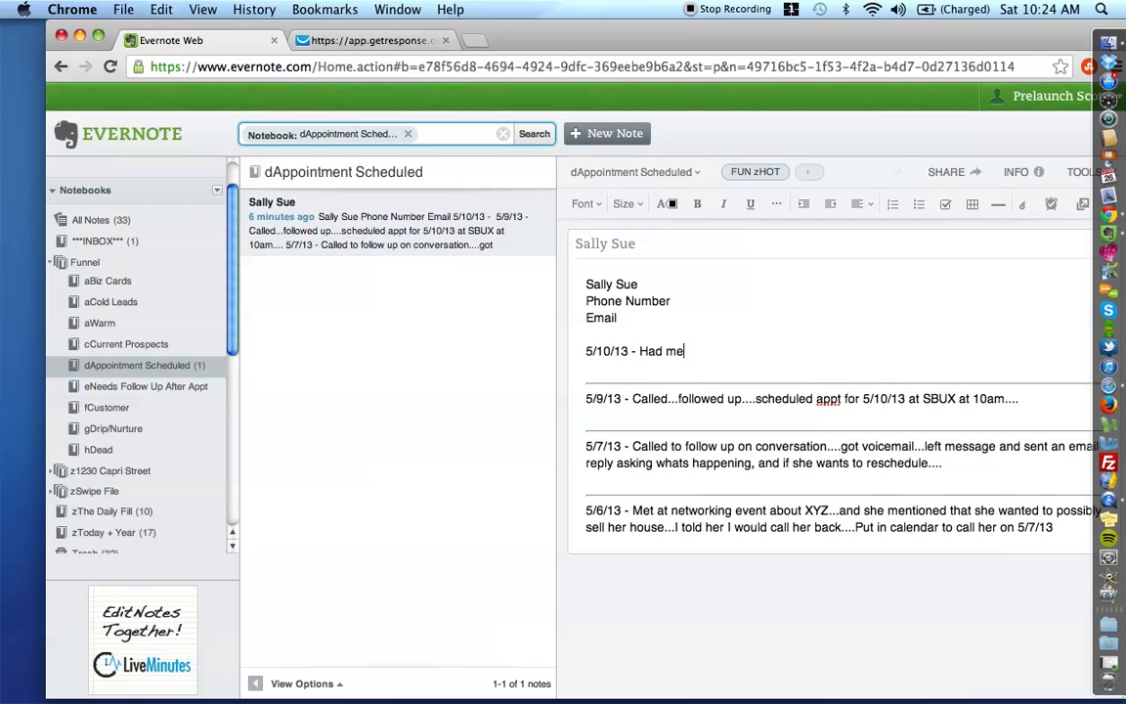
type("eting at SBUX")
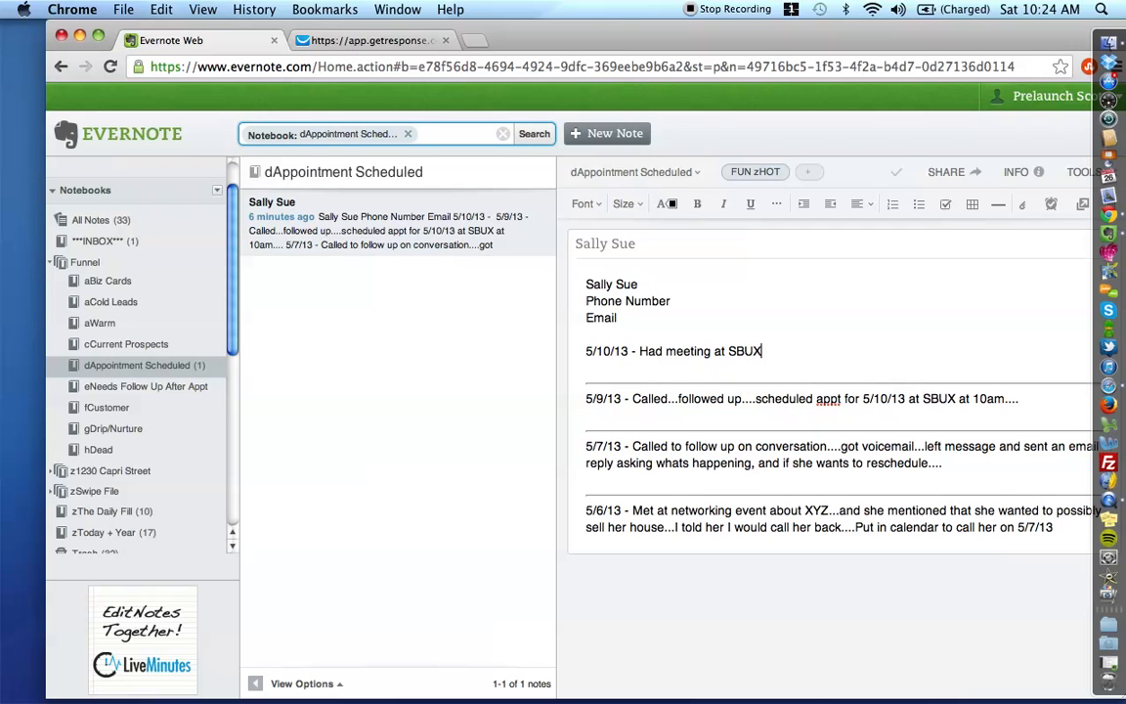
type(" at 10am....")
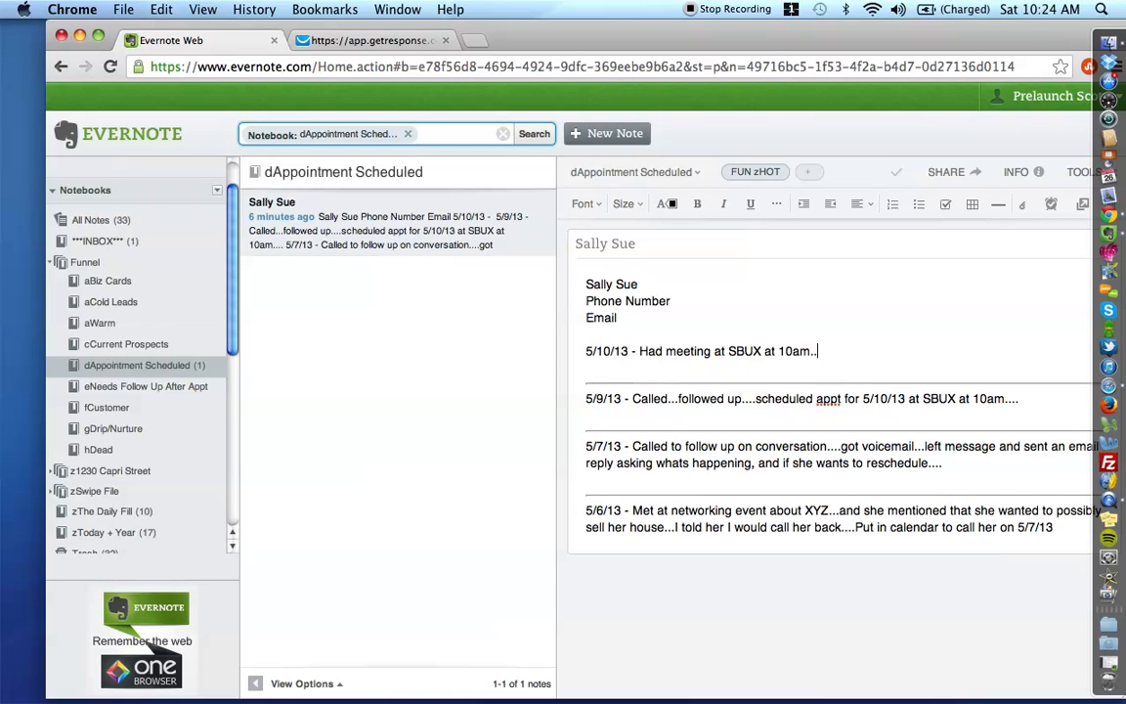
type("presented everything..")
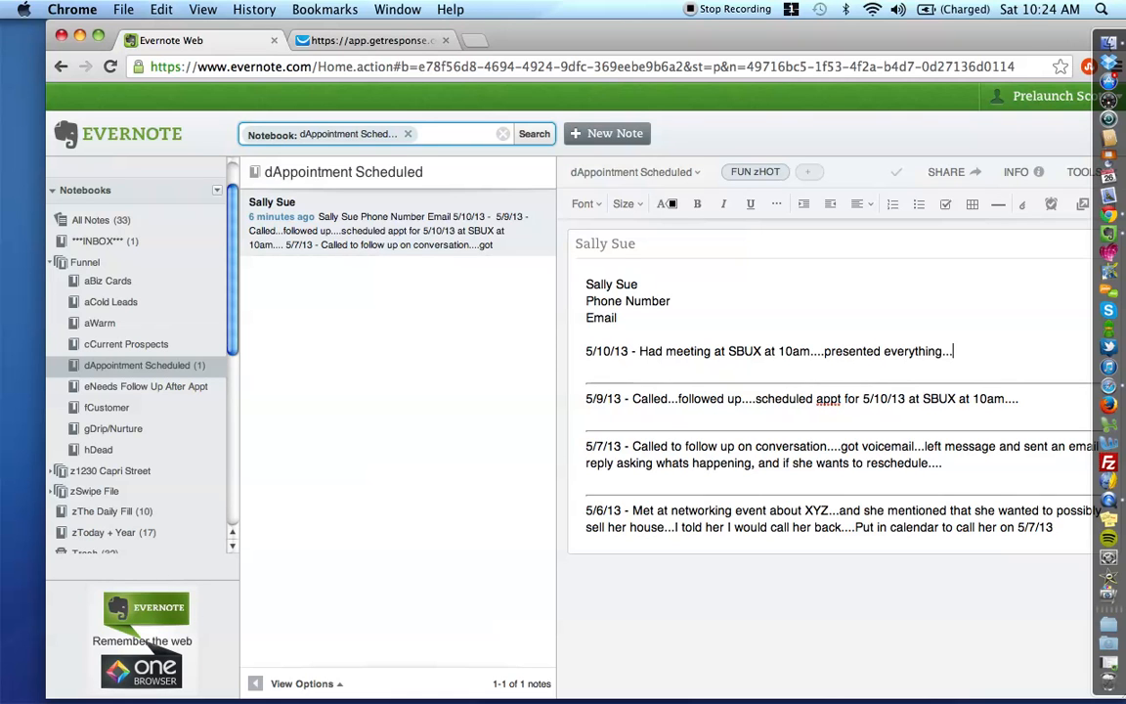
type("..she said she needed ")
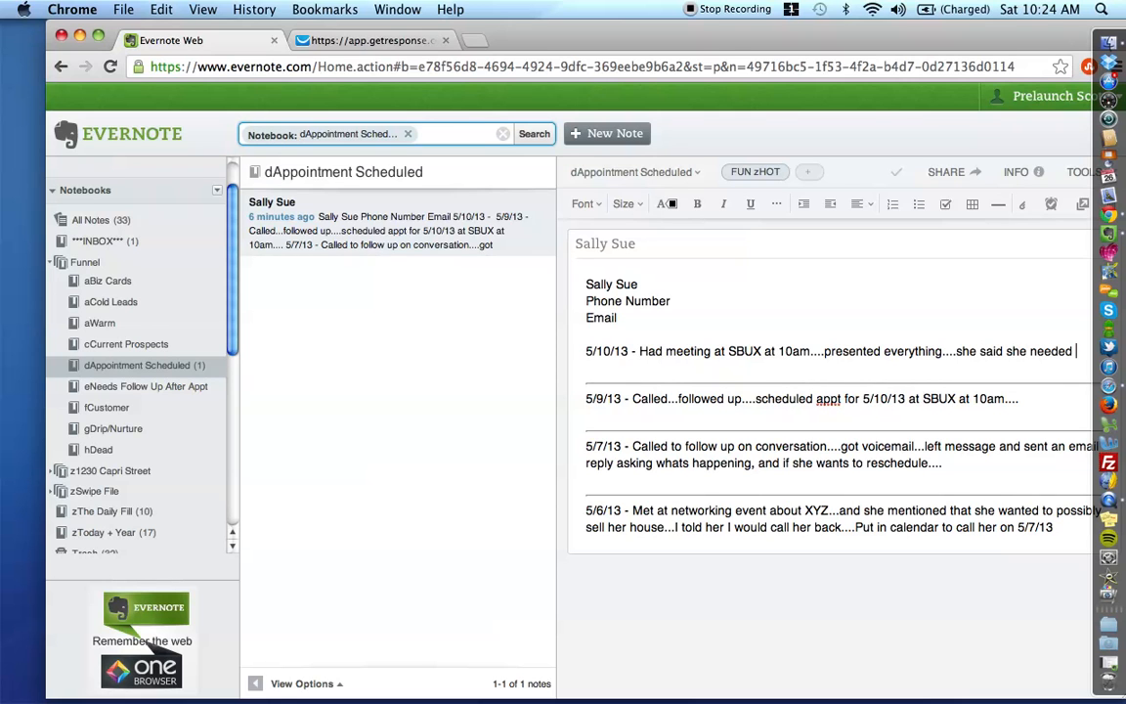
type("time....to think.....")
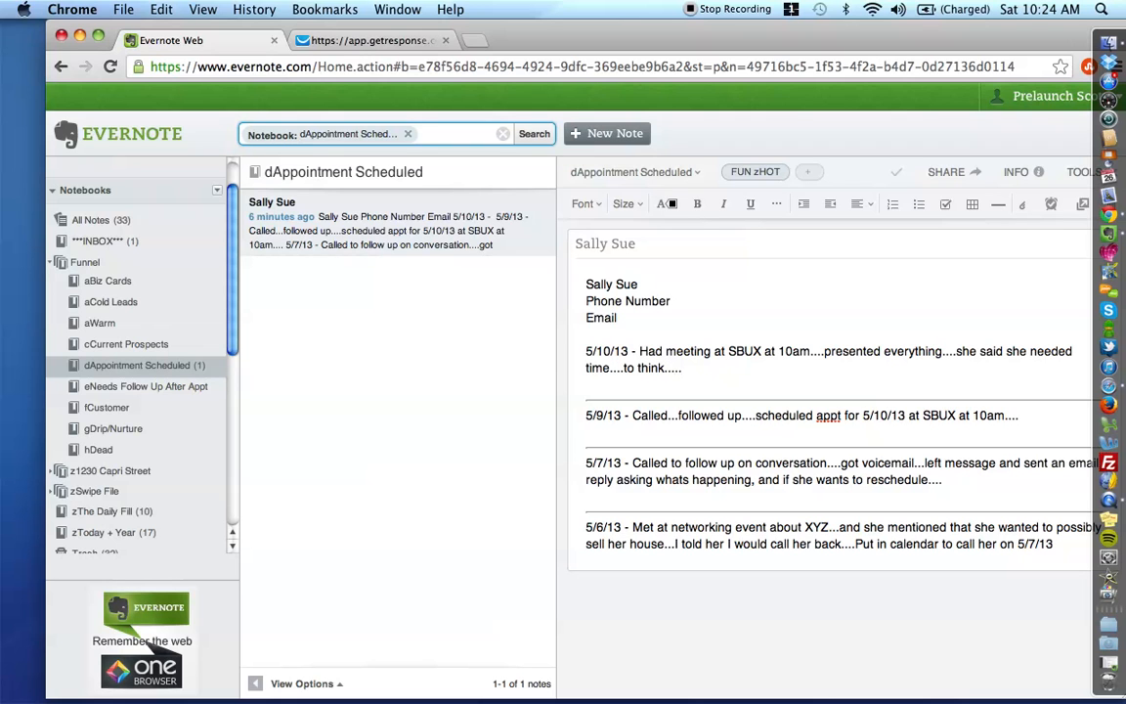
type("will follow up with her ")
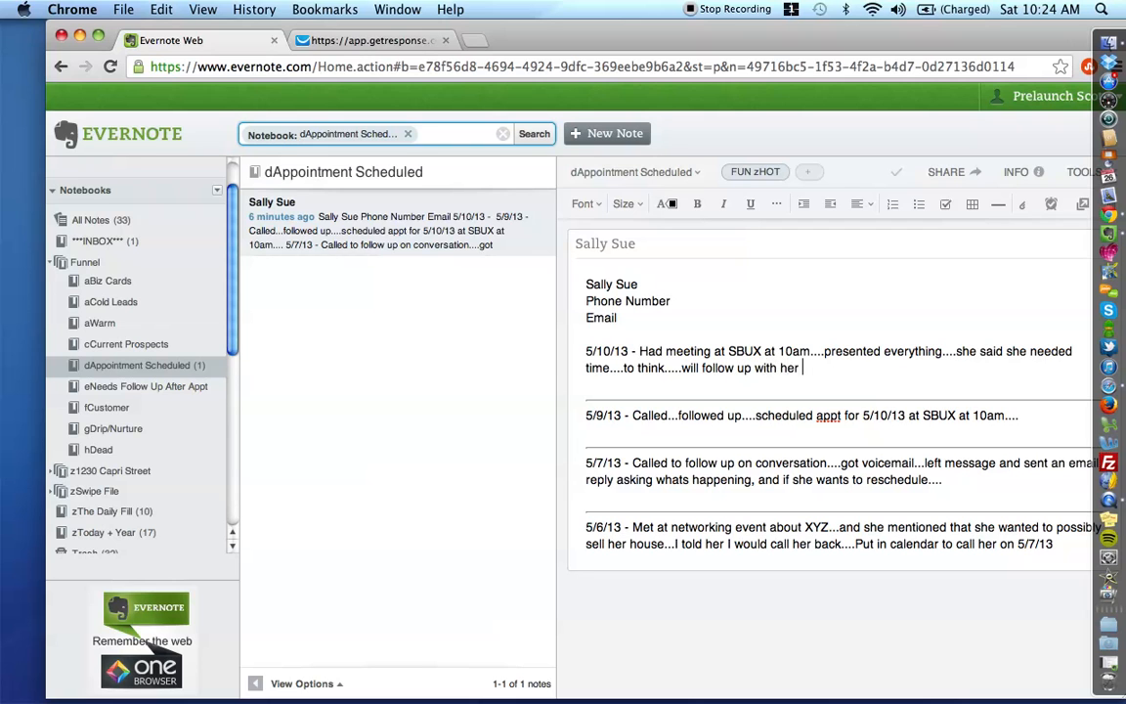
type("in 2 days...")
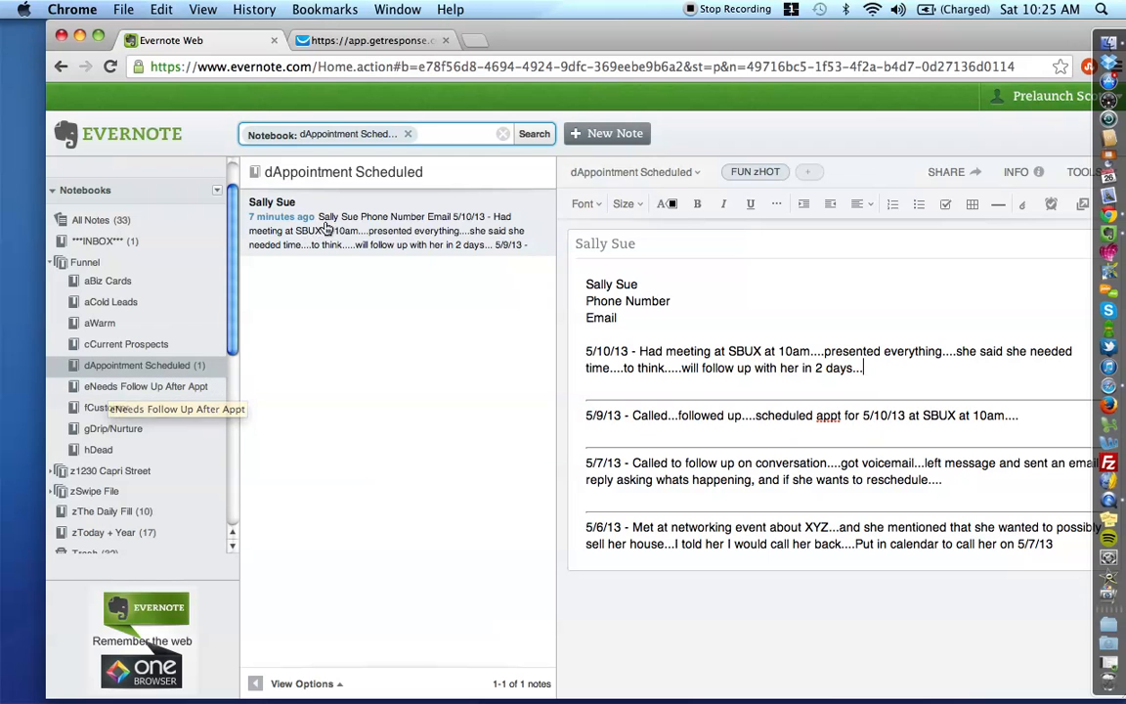
Move the contact's note to the eNeeds Follow Up After Appt notebook and open it there
left_click_drag(280, 210, 166, 389)
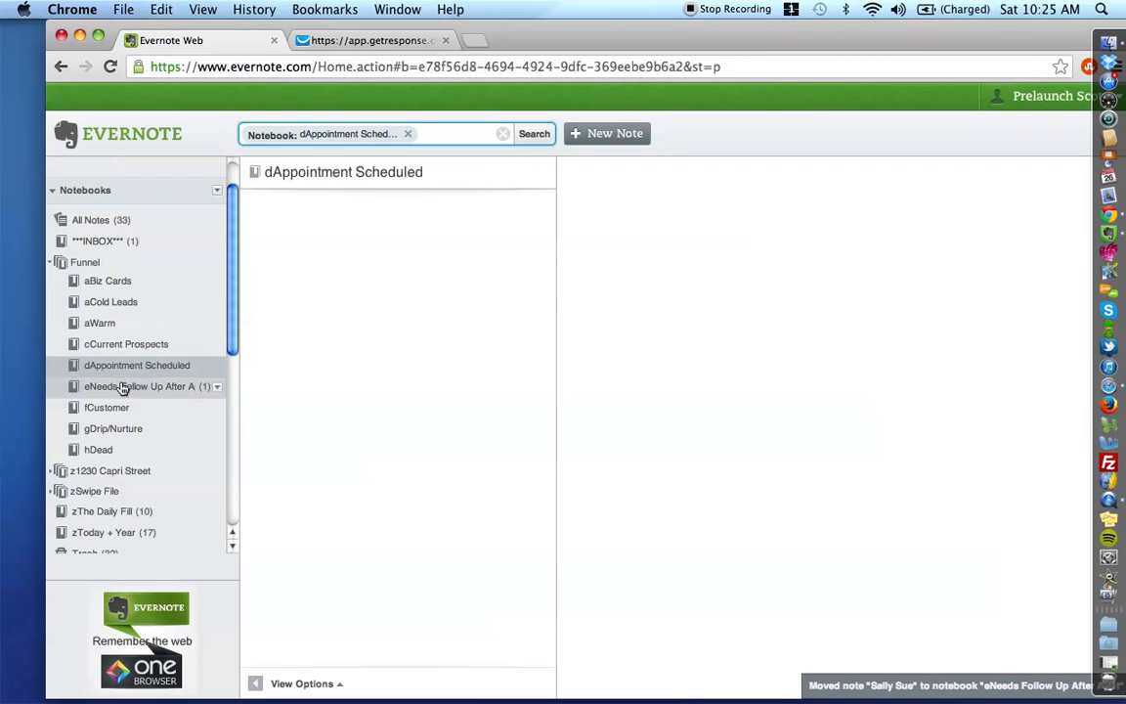
left_click(79, 265)
left_click(115, 387)
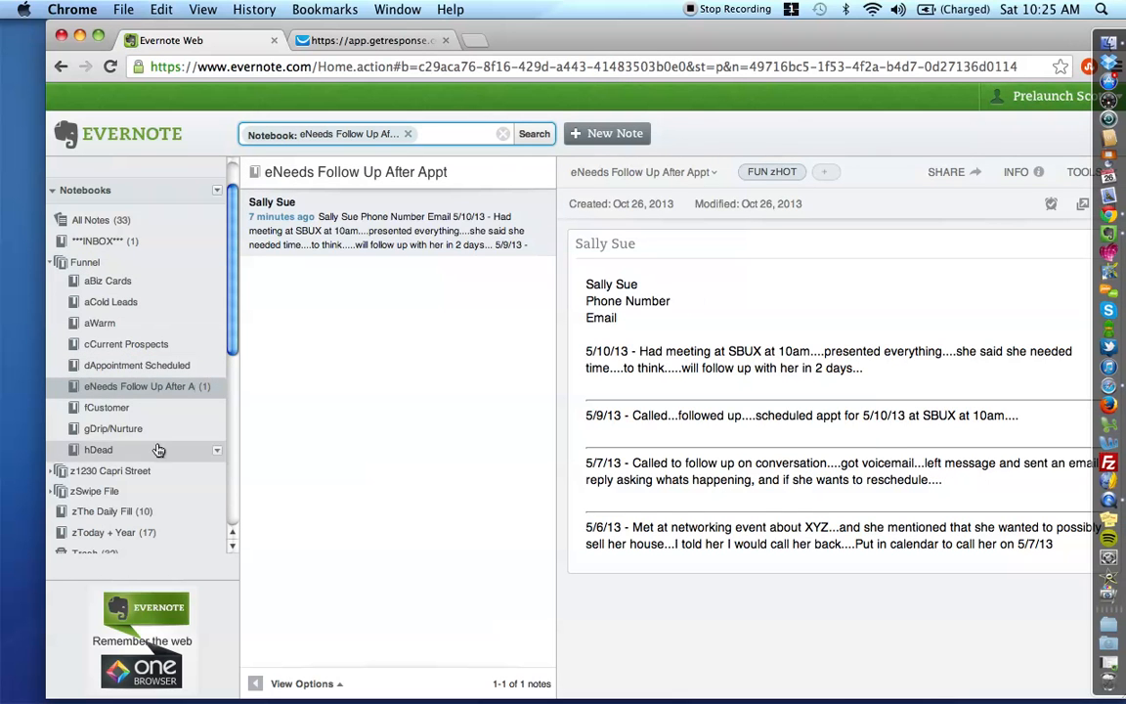
scroll(144, 392, "down", 5)
scroll(147, 391, "up", 5)
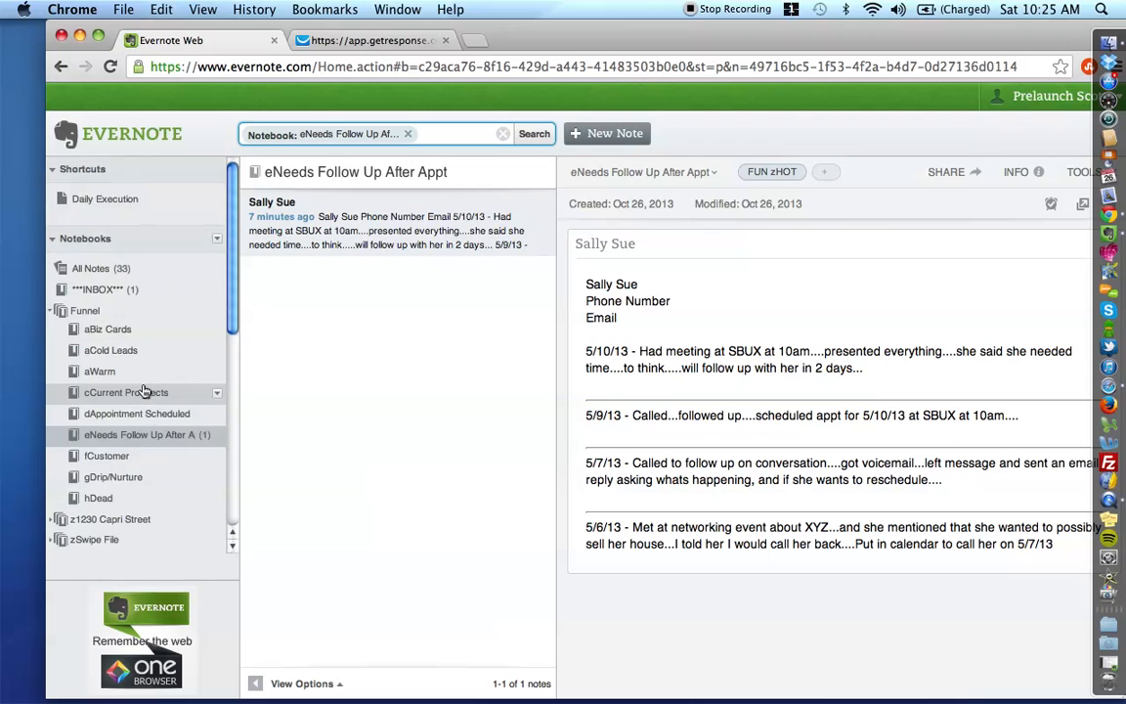
Insert a horizontal line directly above the 5/10/13 entry, with blank lines between it and the contact details
left_click(607, 336)
key("Return")
key("Return")
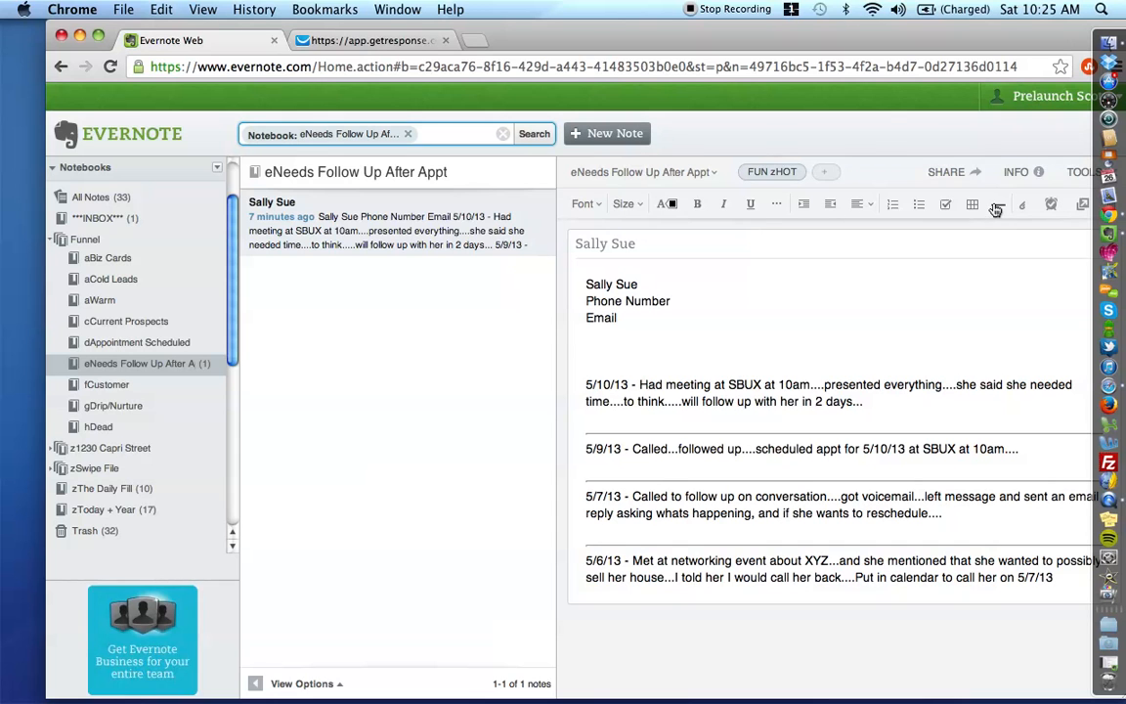
left_click(595, 349)
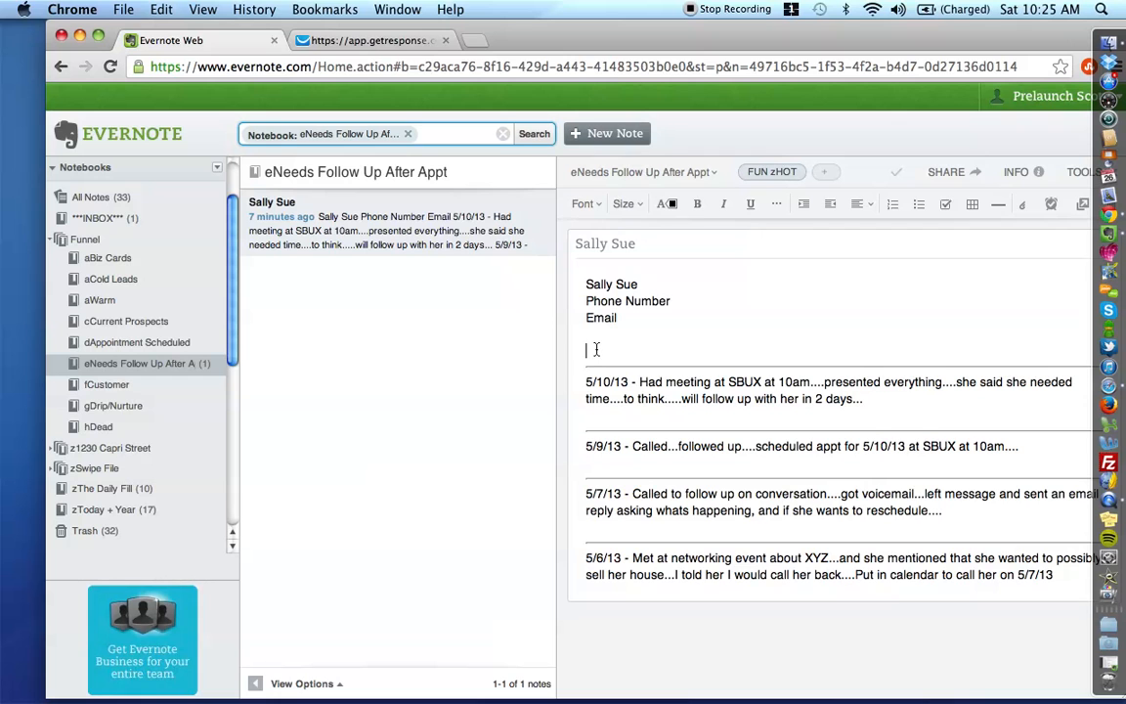
key("Return")
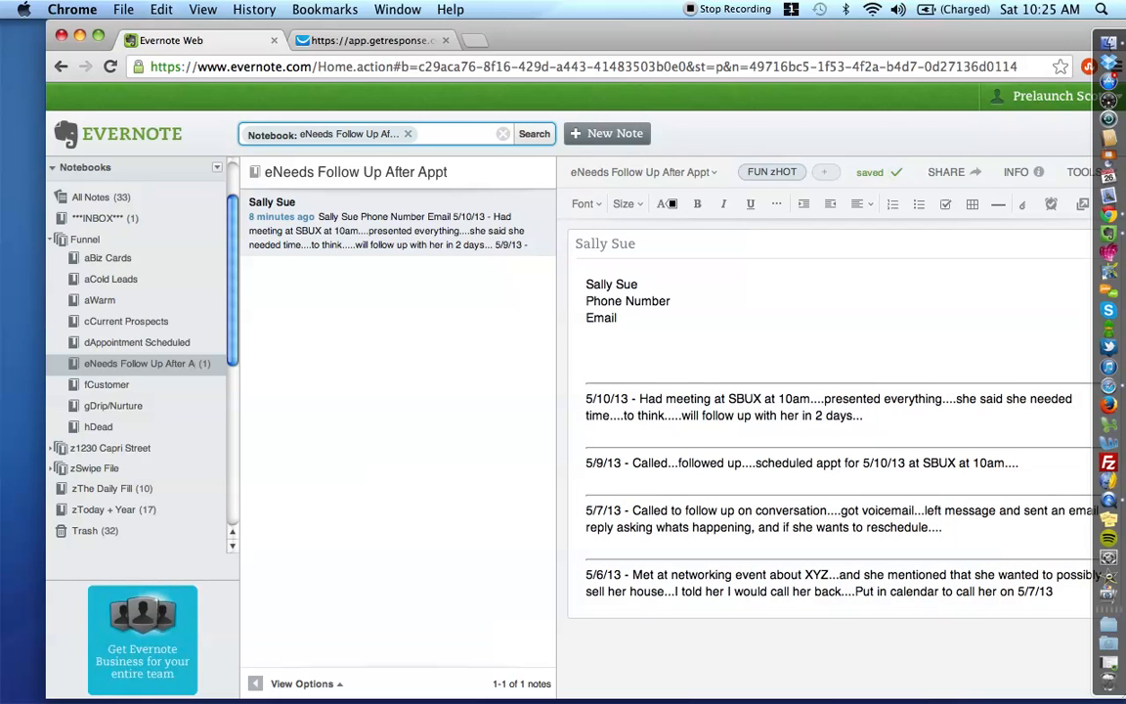
Append "put note in calendar for appt to call" to the end of the 5/10/13 entry
left_click(912, 428)
left_click(906, 418)
type("put note in calendar for appt to call")
Write a new entry above the uppermost line reading "5/12/13 - Listing blalkfjlasdkfj"
left_click(636, 352)
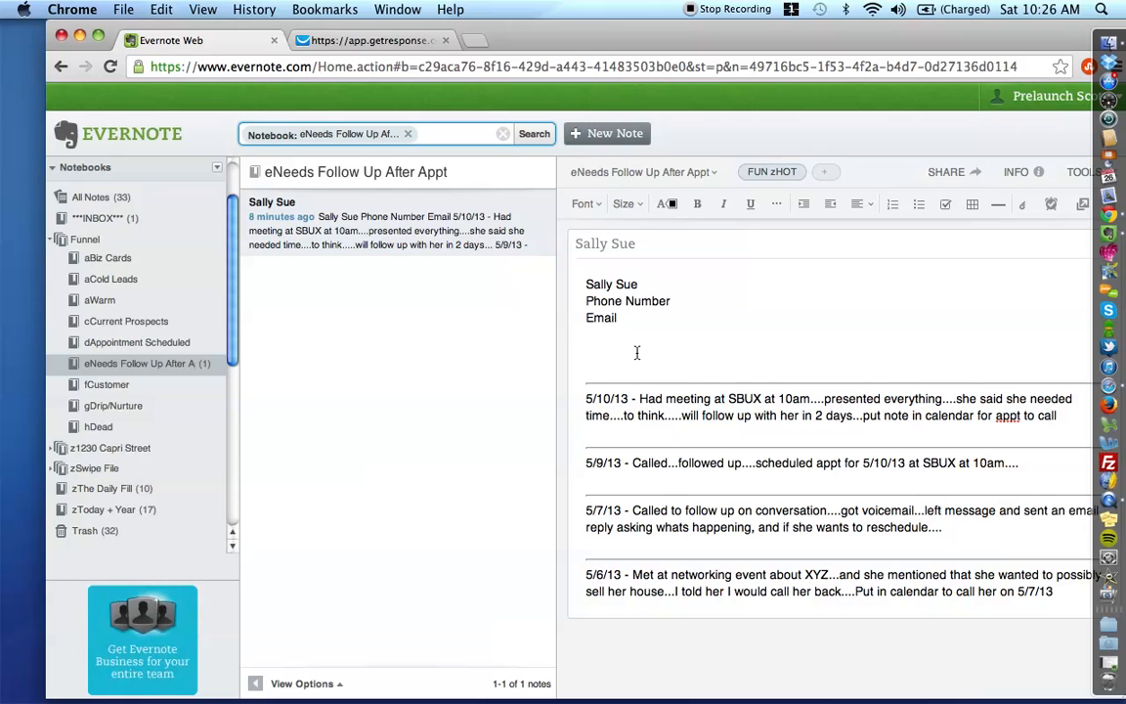
type("5/12/13 -")
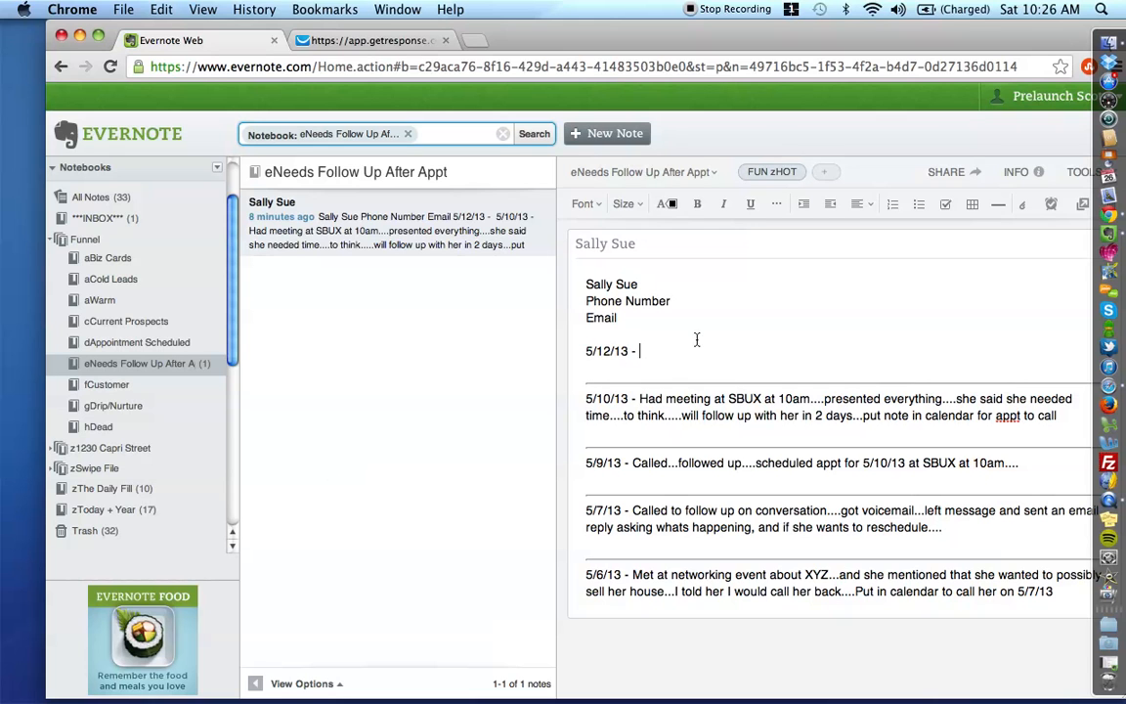
type("Listing blalkfjlasdkfj")
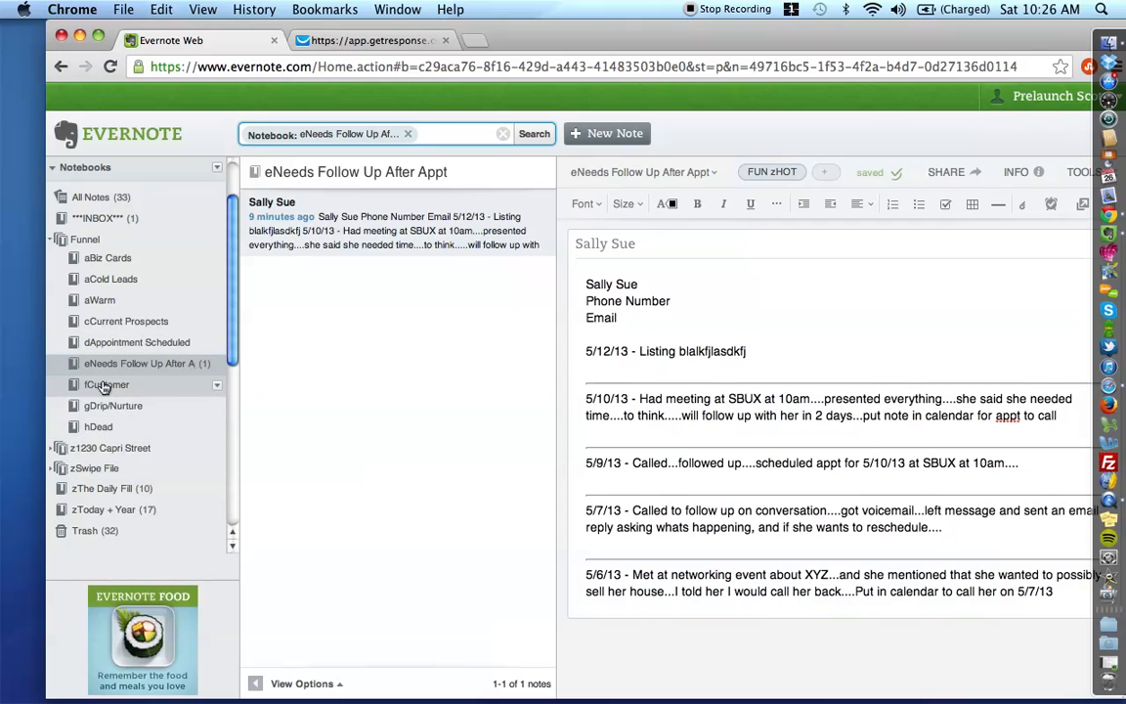
left_click(823, 172)
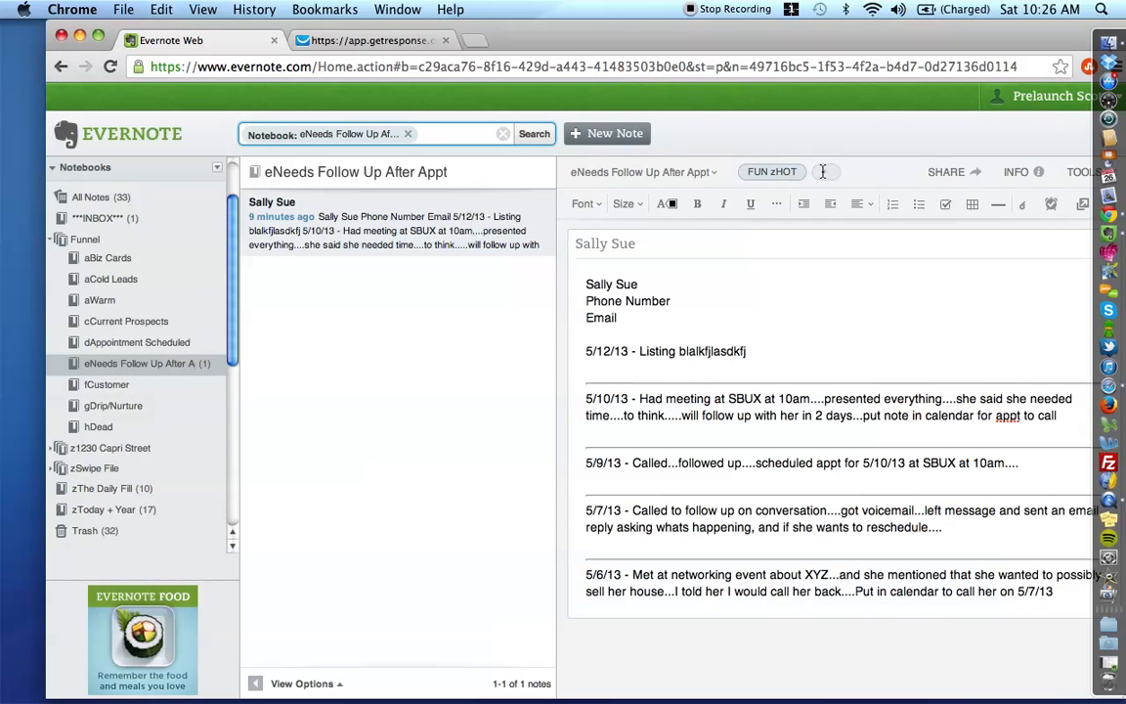
type("FUN")
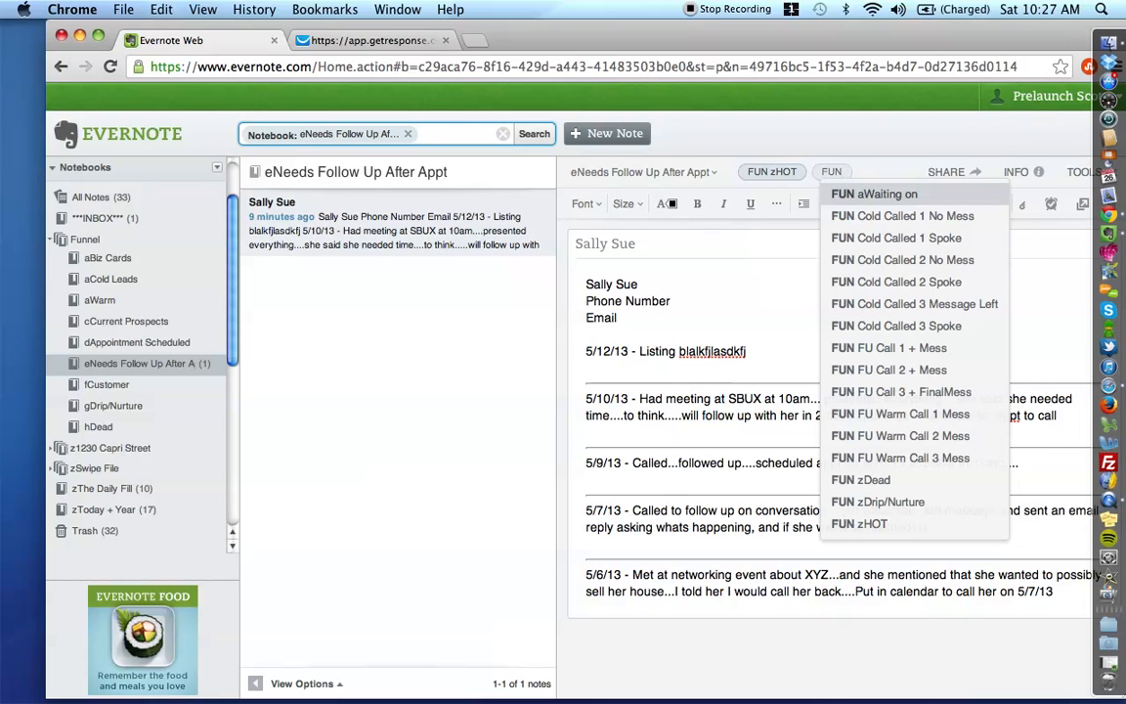
key("BackSpace")
key("BackSpace")
key("BackSpace")
left_click(769, 260)
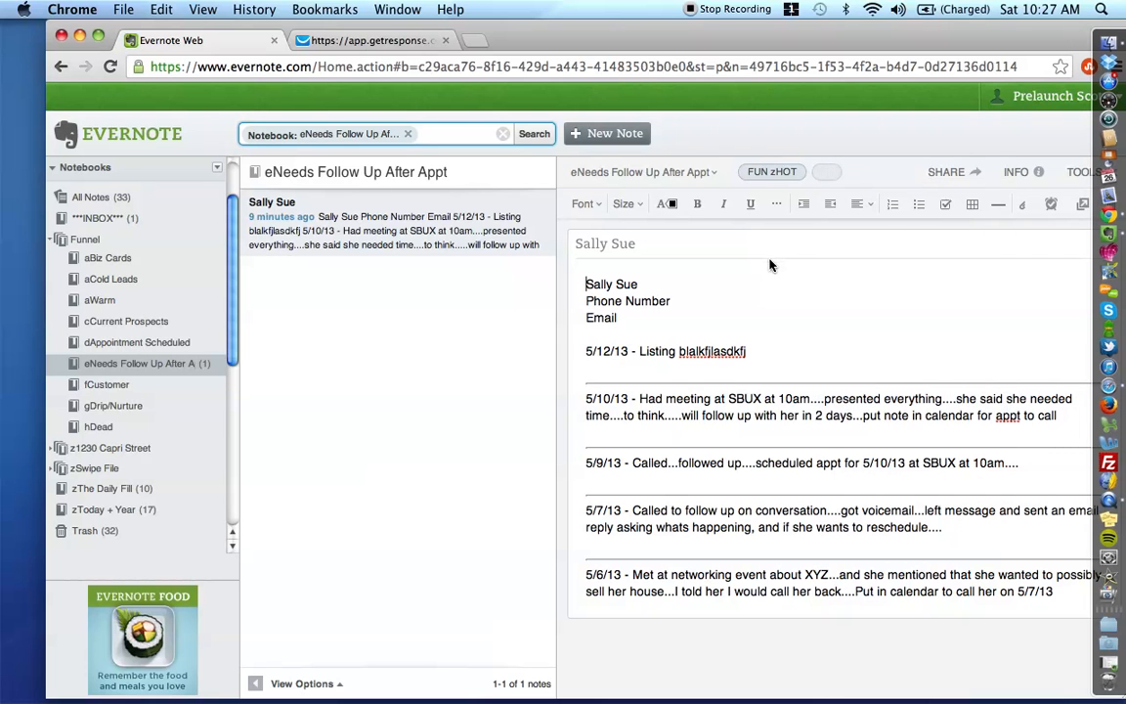
Remove the FUN zHOT tag from the contact's note, then move the note to the fCustomer notebook and open it there
left_click(790, 174)
key("BackSpace")
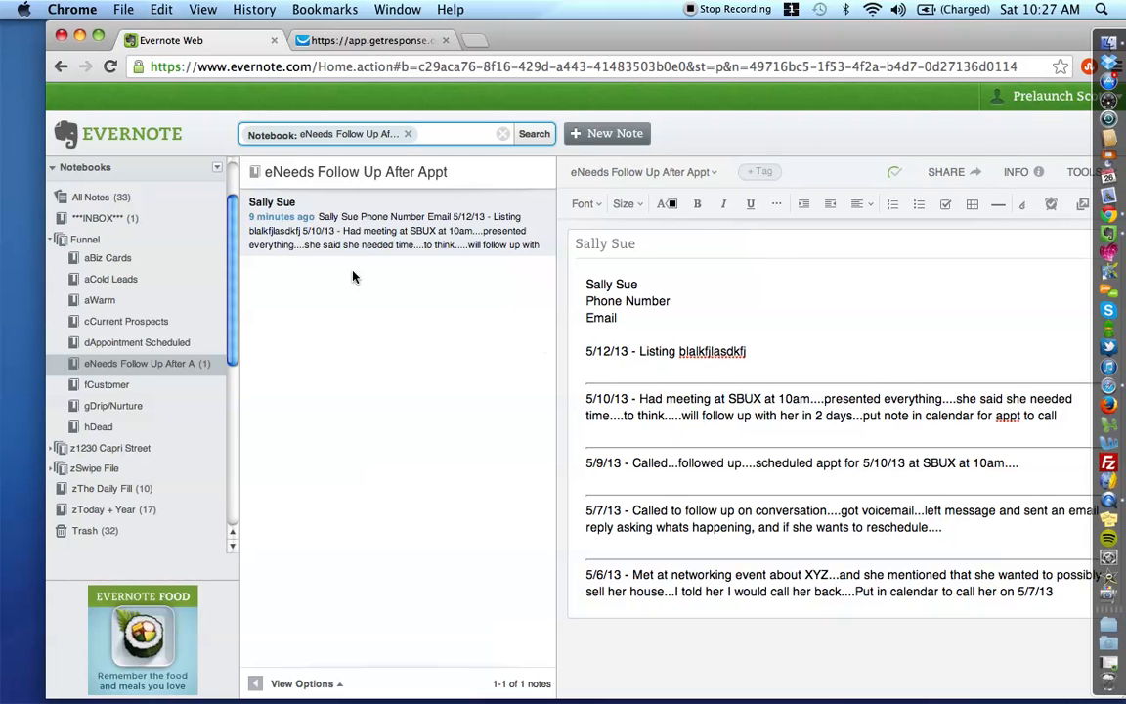
left_click_drag(276, 195, 152, 386)
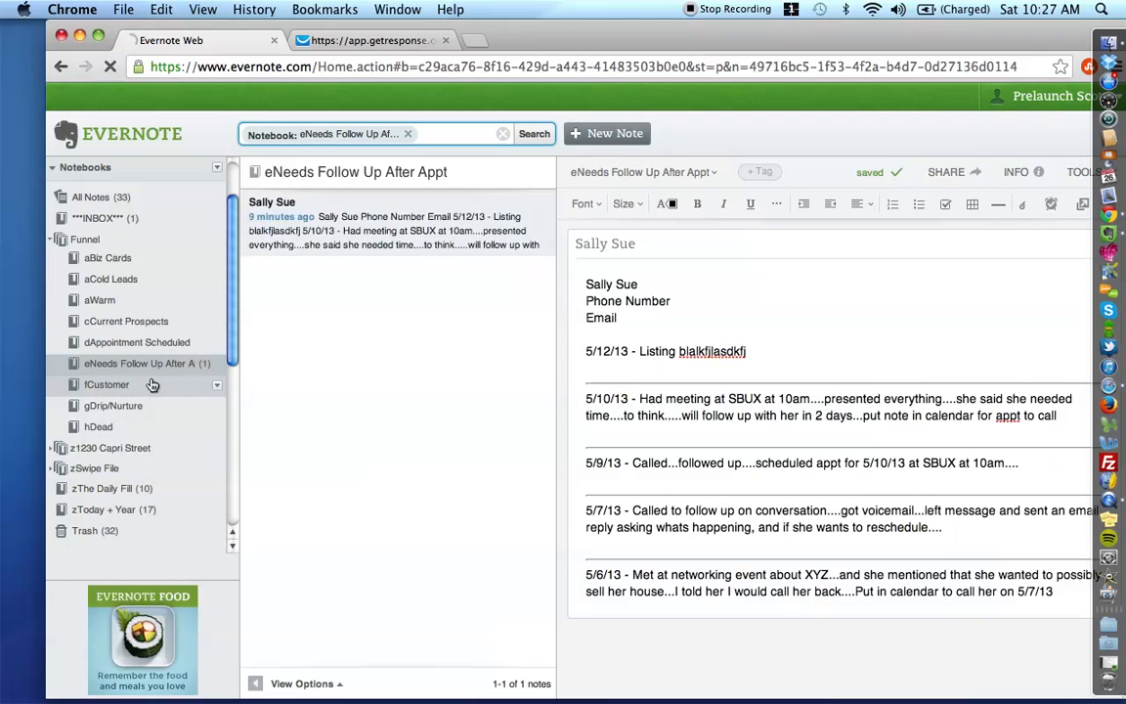
left_click(103, 385)
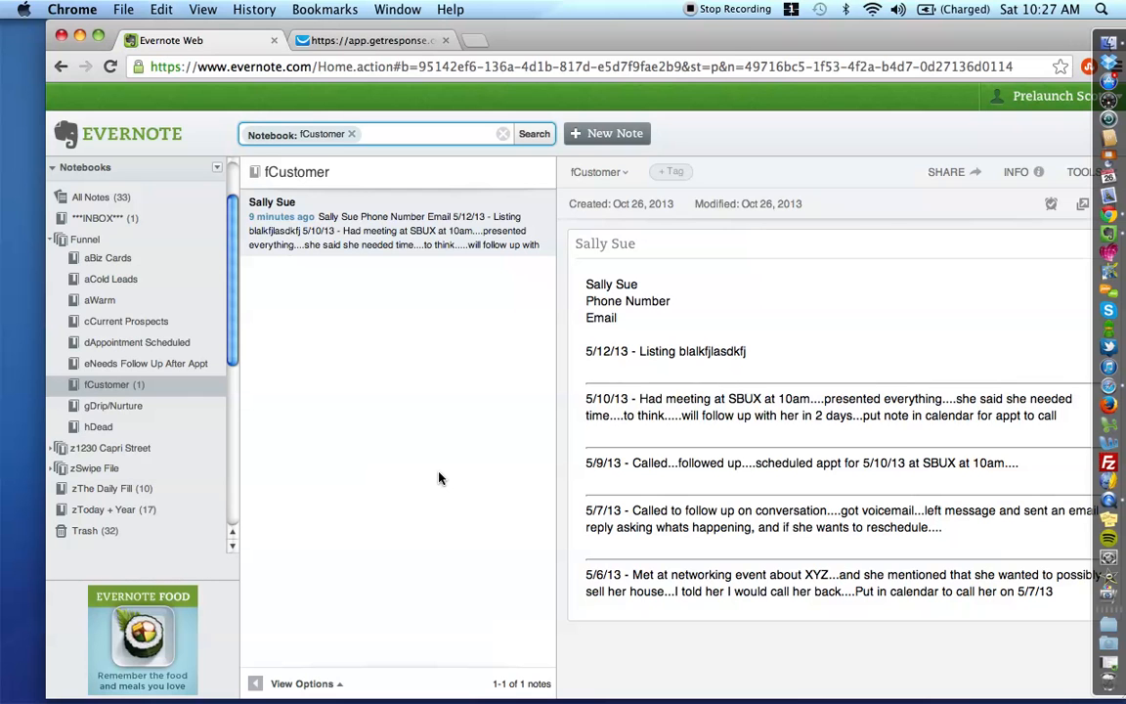
In the fCustomer note, replace the 5/12/13 entry's text with "Wasn't ready to get started....follow up in 3 months...."
left_click(166, 366)
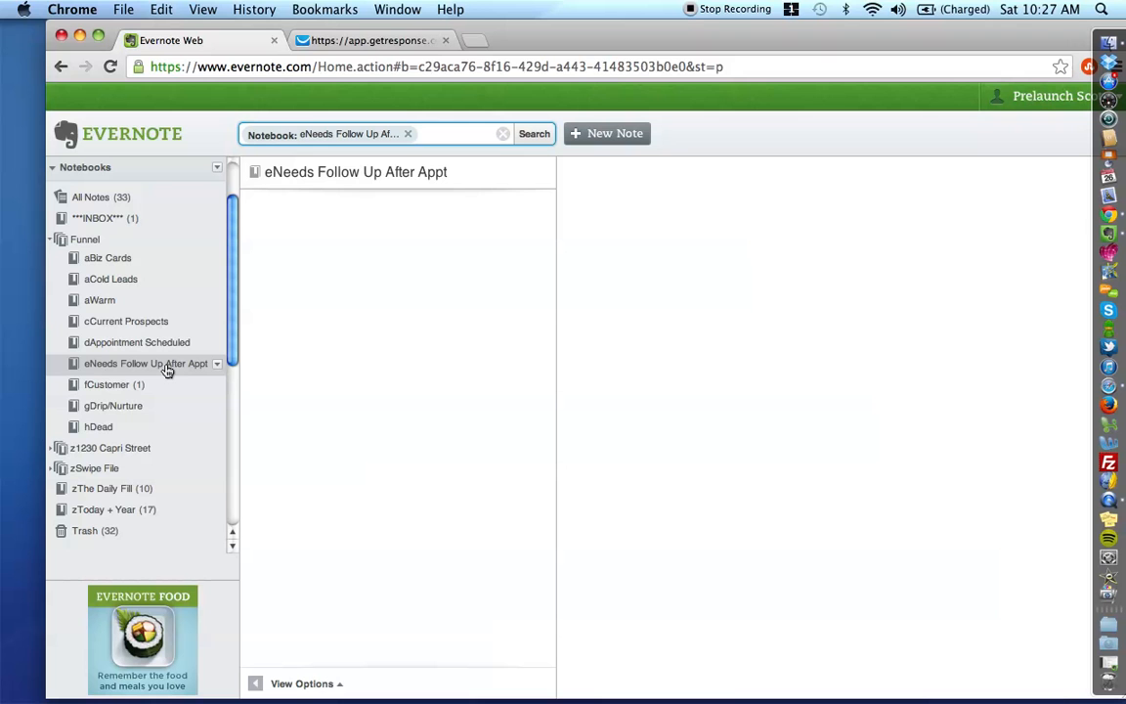
left_click(125, 386)
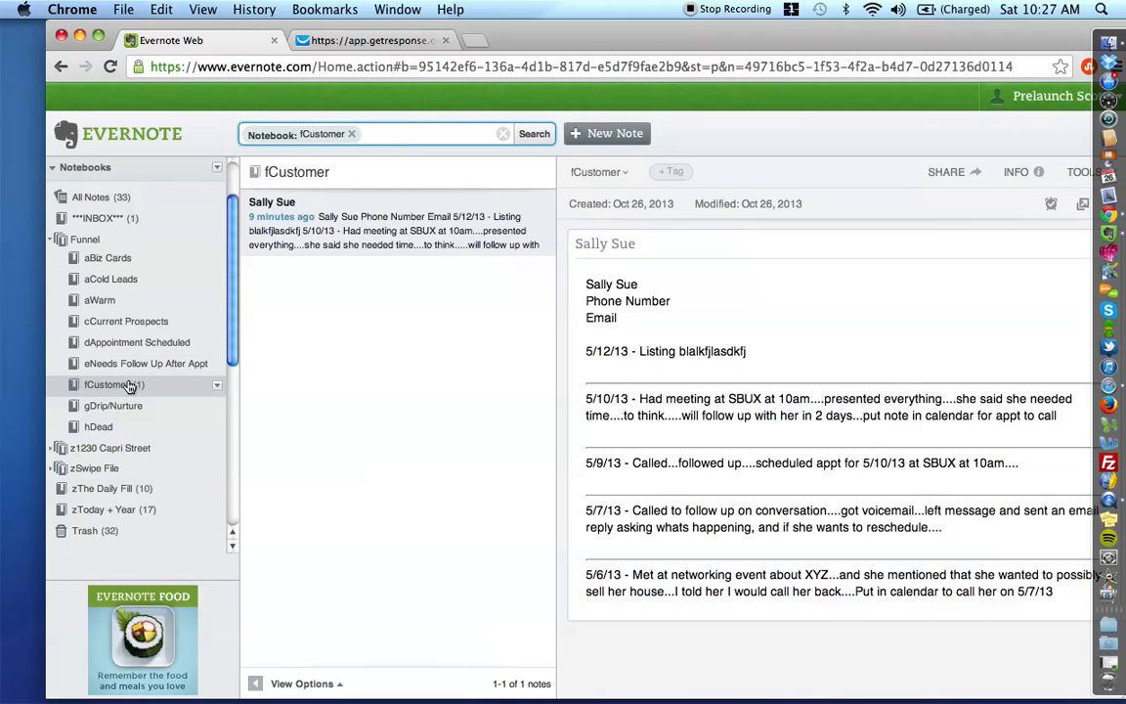
left_click(742, 354)
left_click_drag(742, 353, 639, 352)
key("BackSpace")
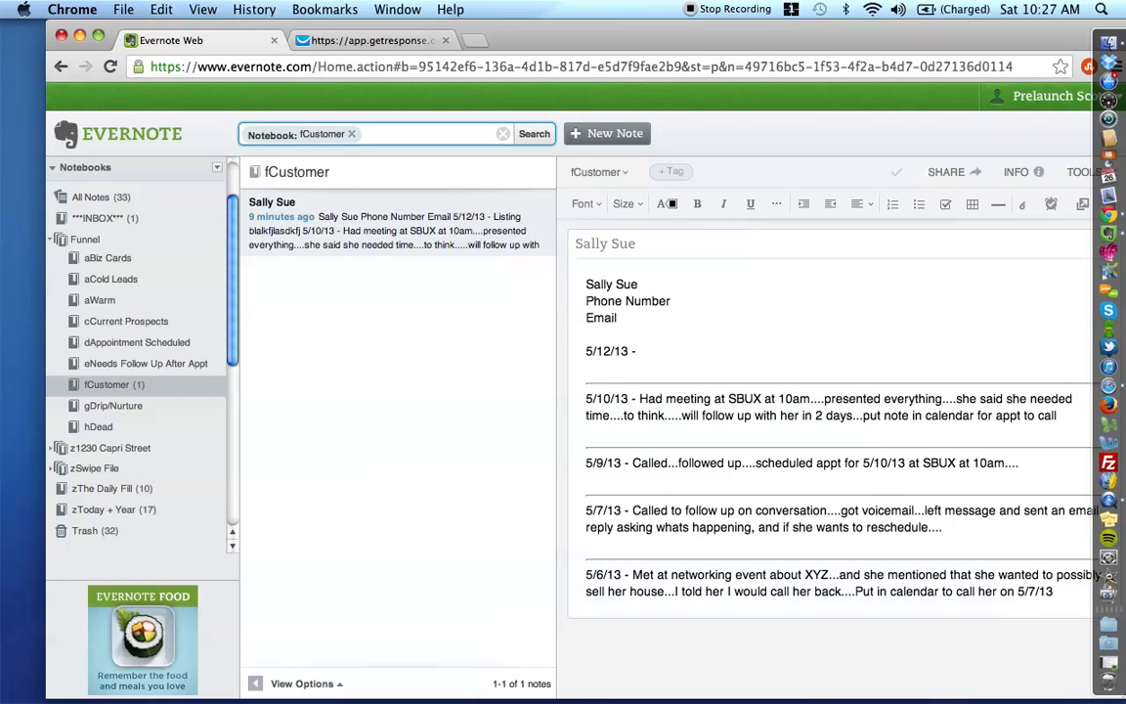
type("Wasn't ready to get s")
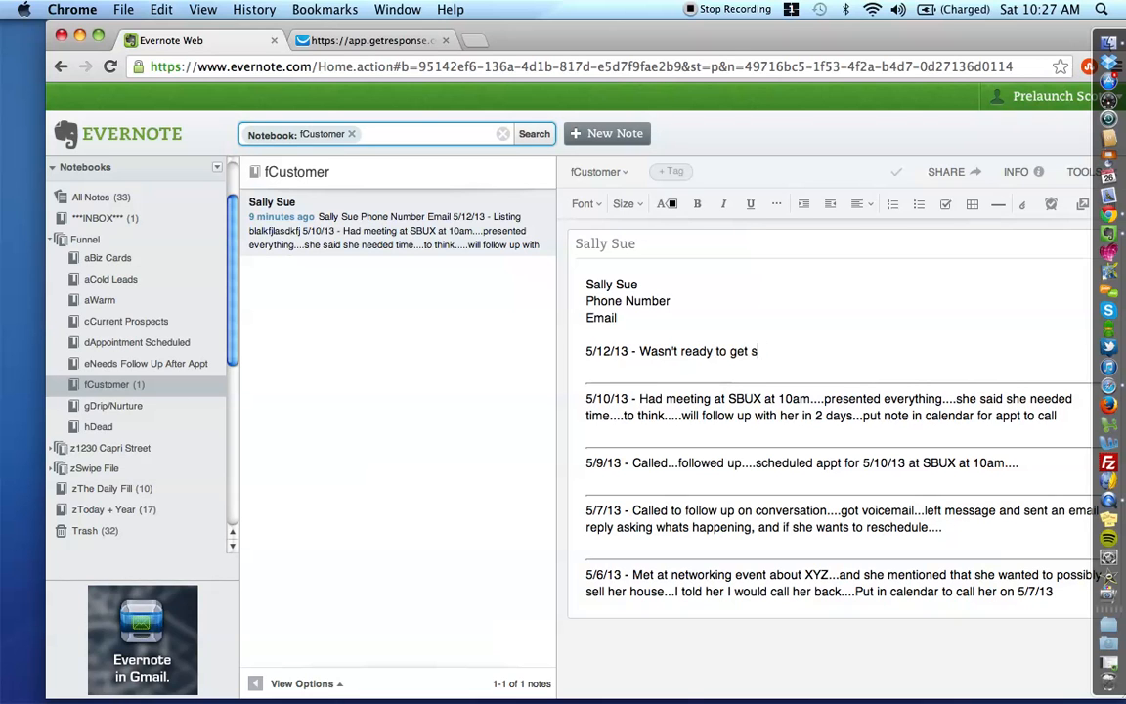
type("atarted....follow up in 6 o")
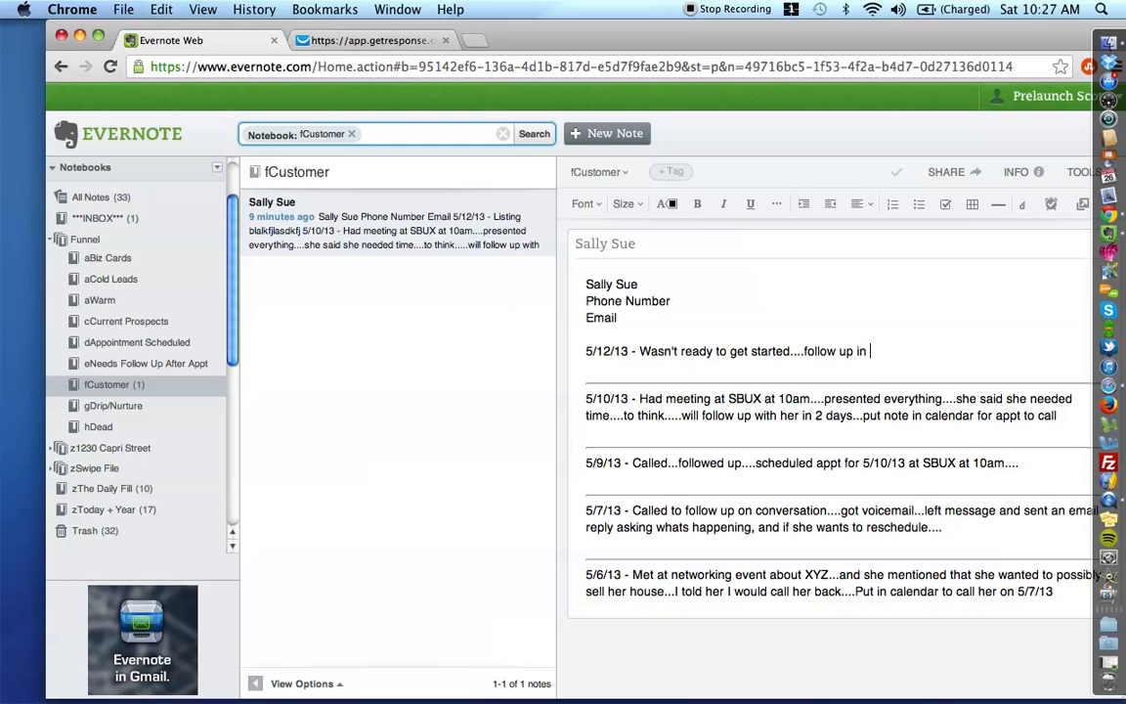
key("BackSpace")
key("BackSpace")
key("BackSpace")
type("3 months....")
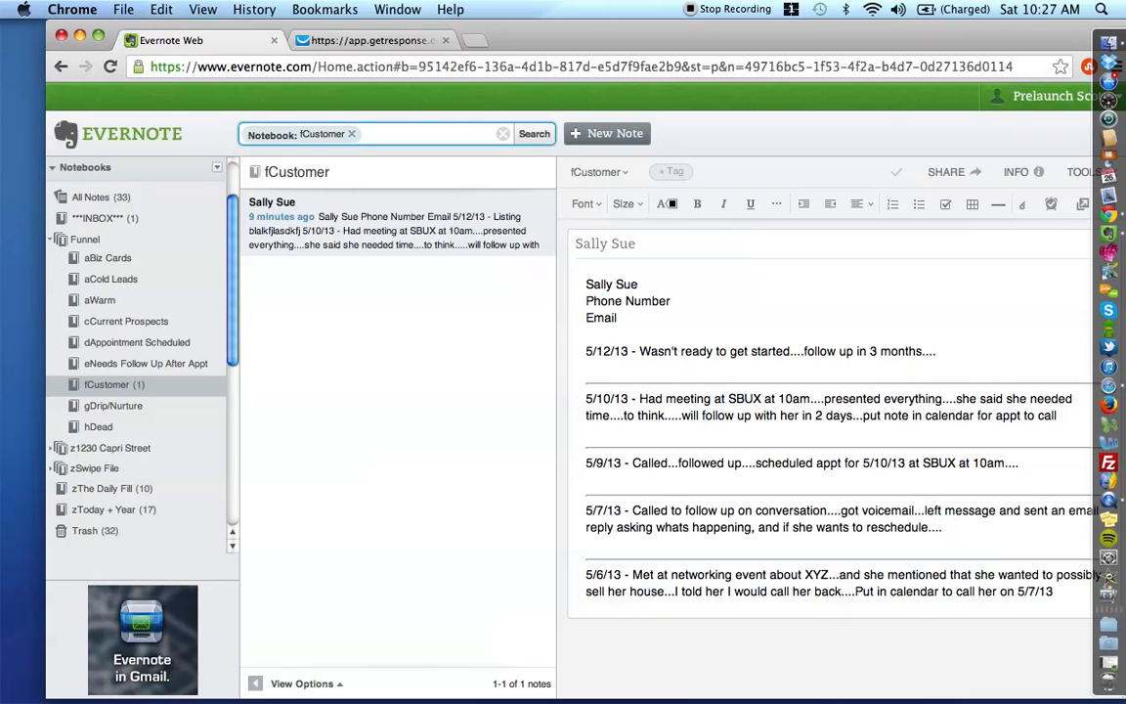
Extend the 5/12/13 entry with "put note in calendar about following up on (date from 3 months of today)...."
type("put note in calendar about")
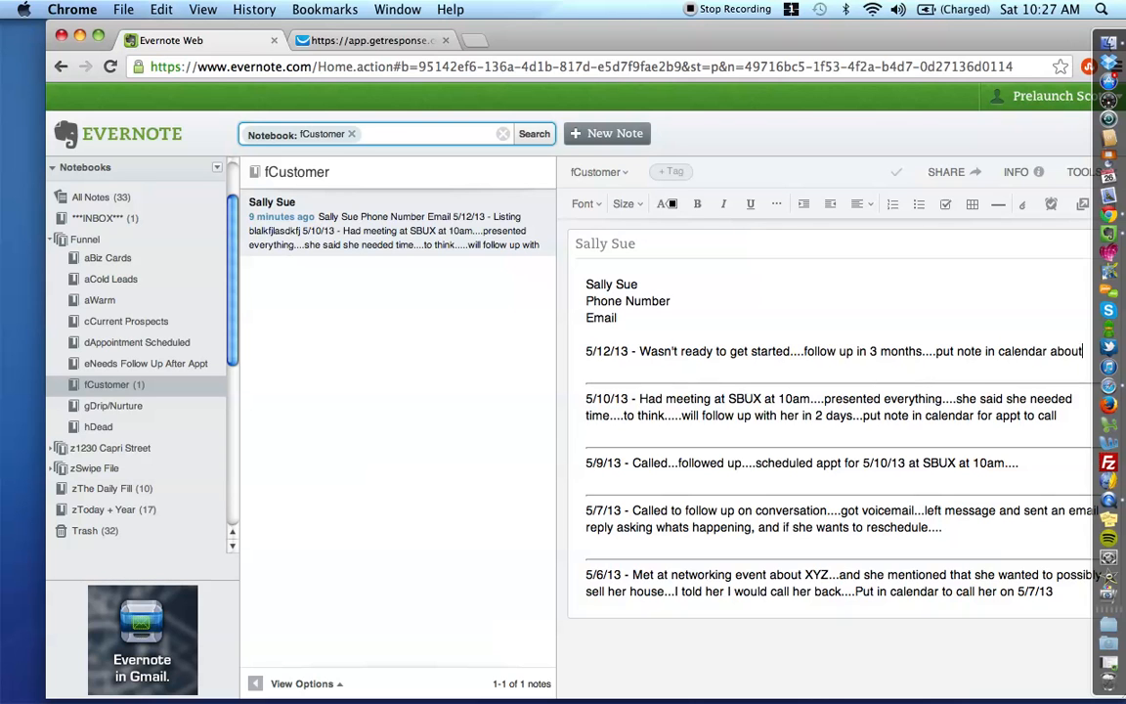
type(" following up....")
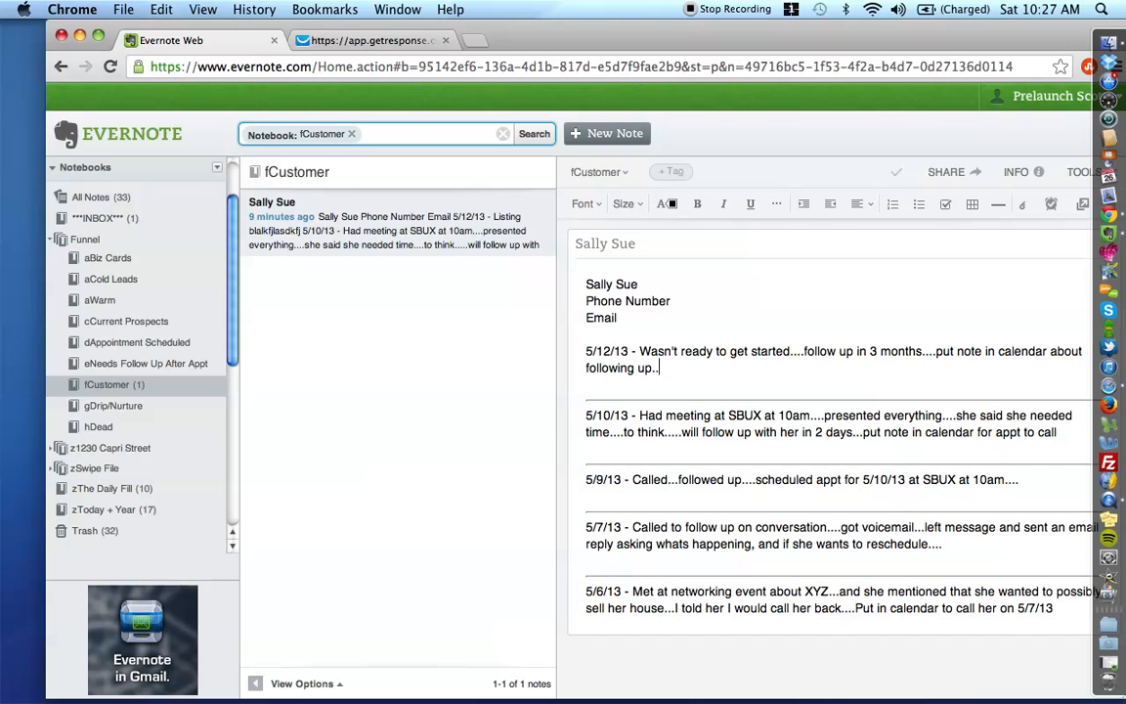
left_click(652, 367)
type("on")
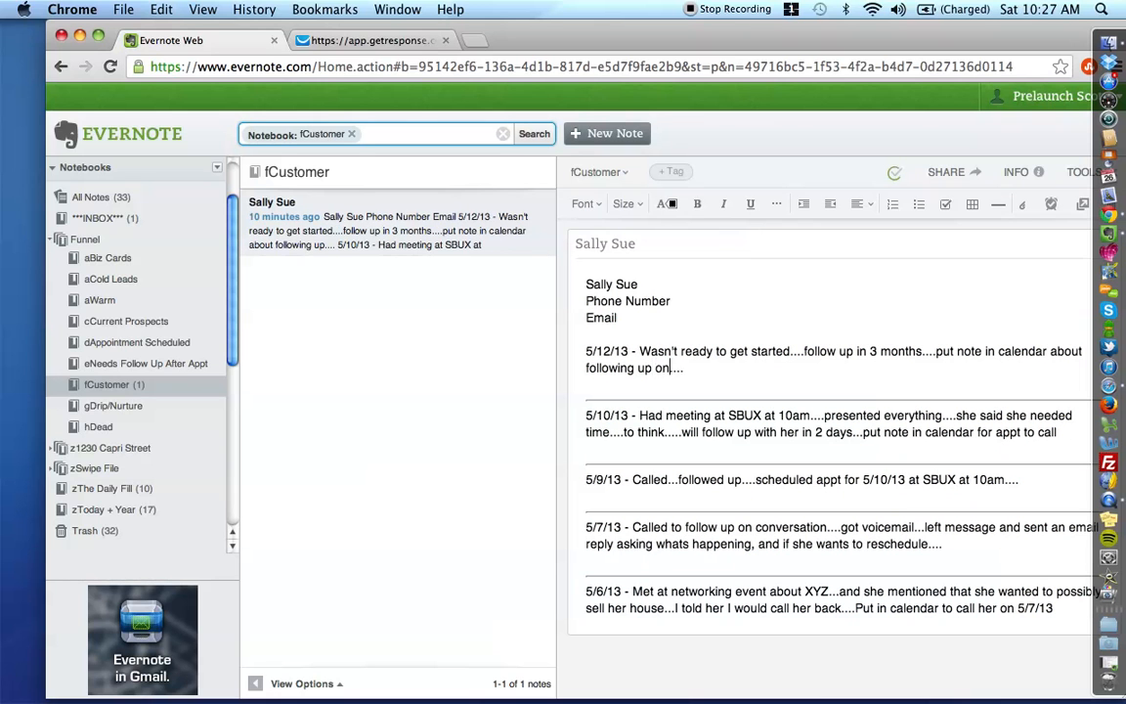
type(" (date from 3 months of today")
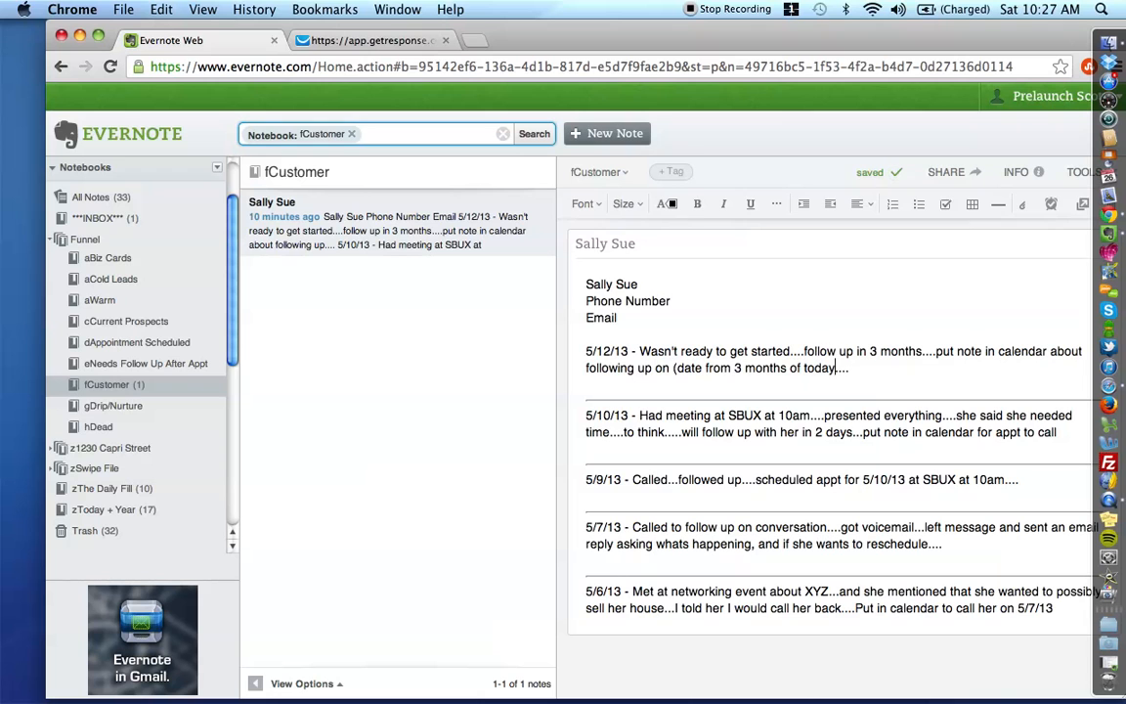
type(")")
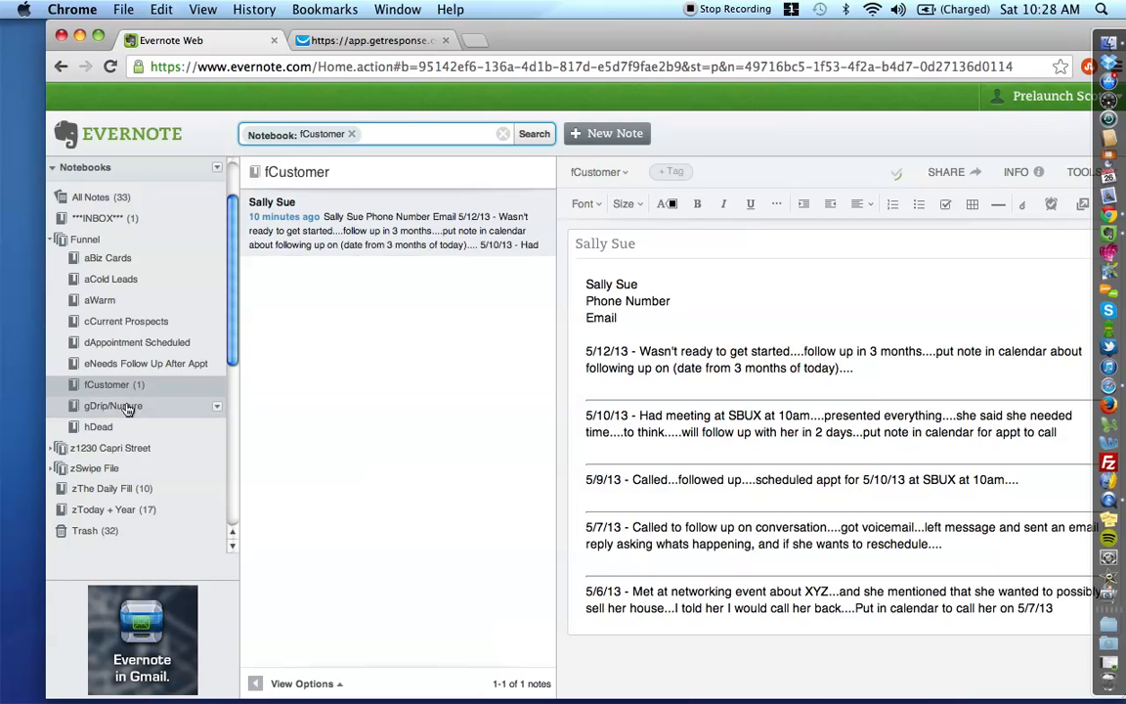
Move the contact's note to the gDrip/Nurture notebook and add the FUN zDrip/Nurture tag to it
left_click_drag(374, 233, 149, 411)
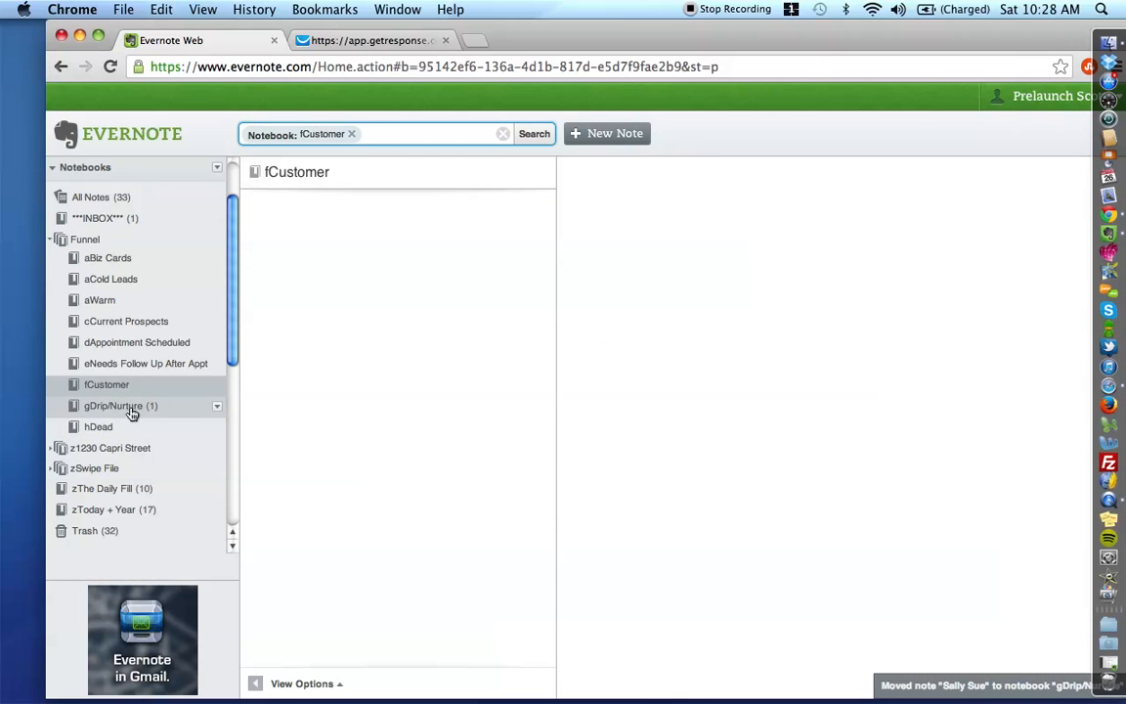
left_click(147, 409)
left_click(696, 171)
type("FUN")
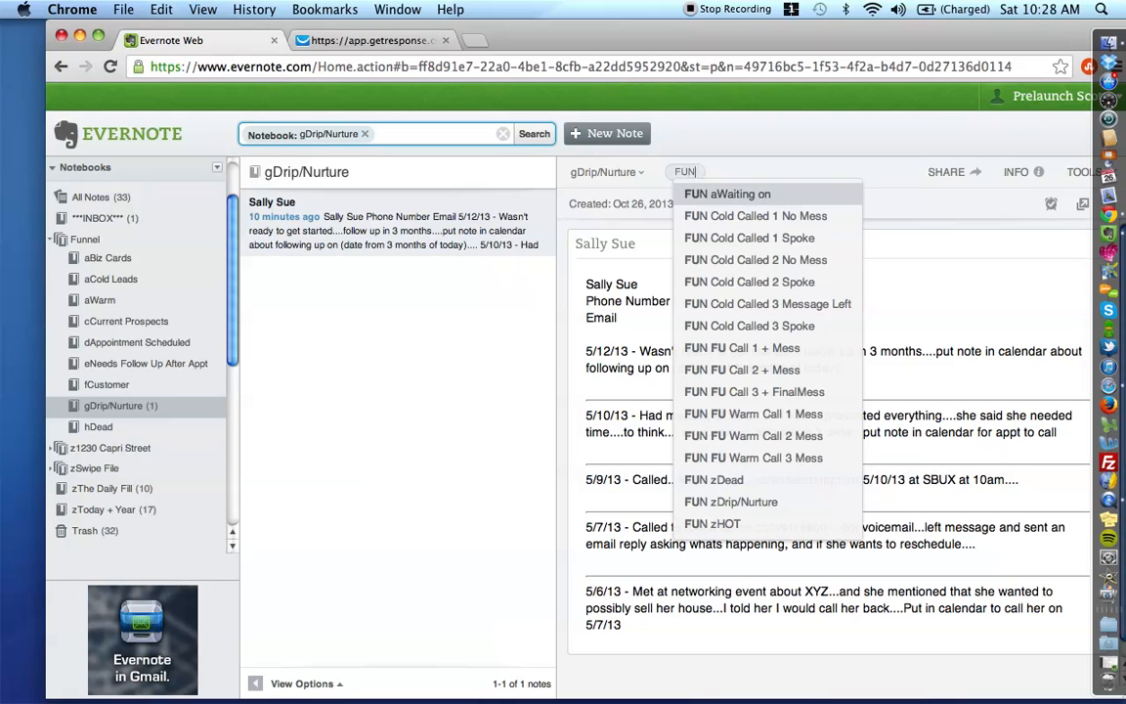
left_click(735, 505)
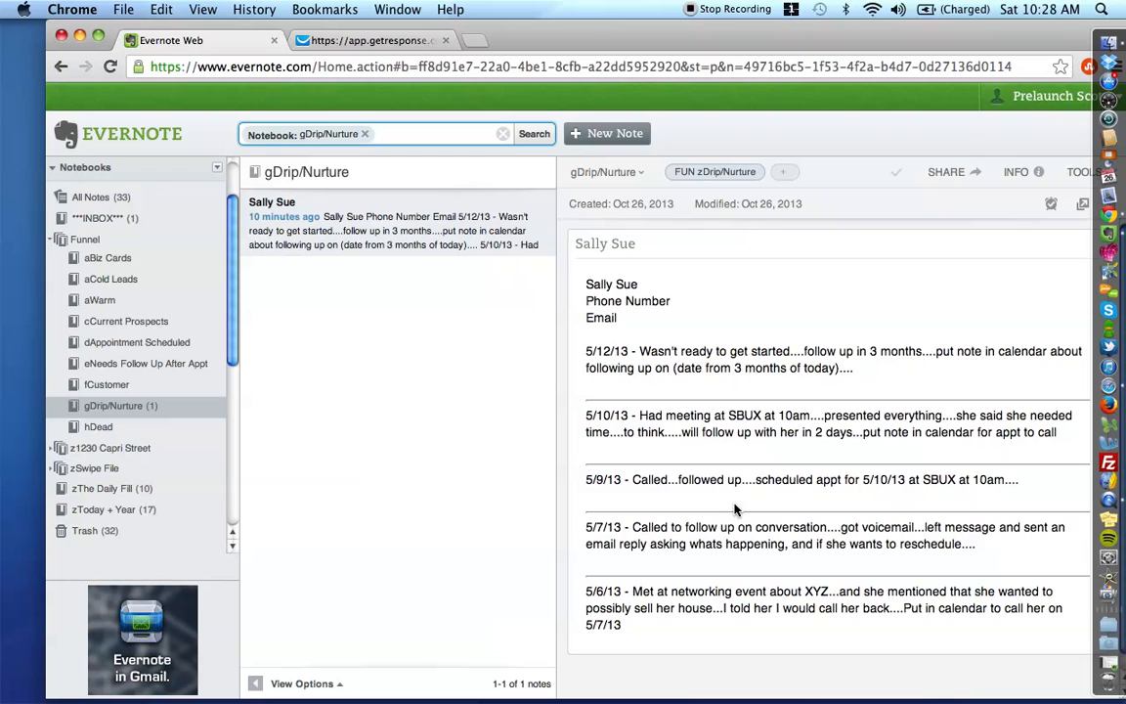
Filter the Funnel stack by the FUN zDrip/Nurture tag, then clear the tag filter
left_click(88, 241)
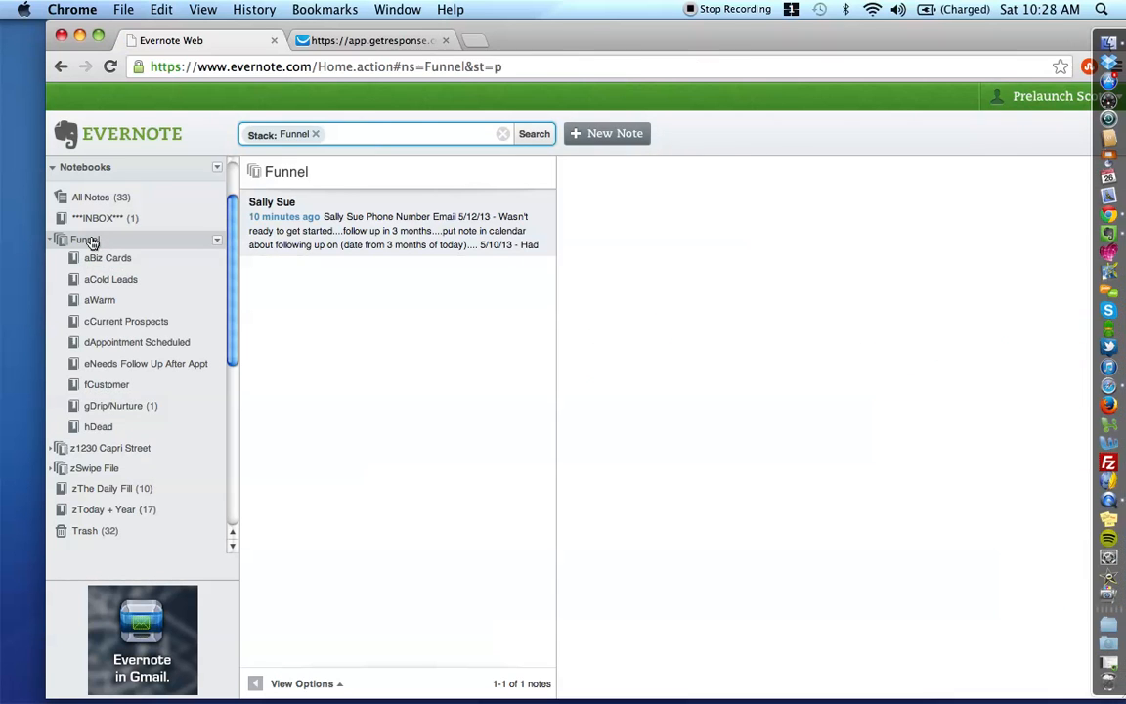
left_click(403, 136)
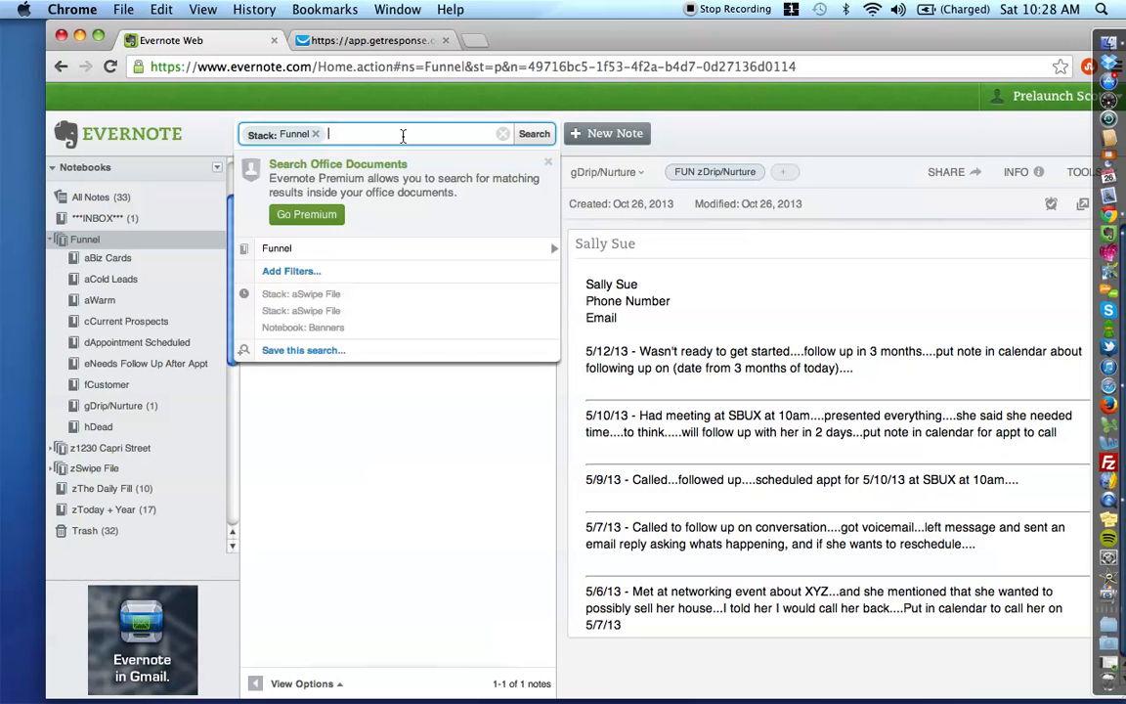
type("FUN z")
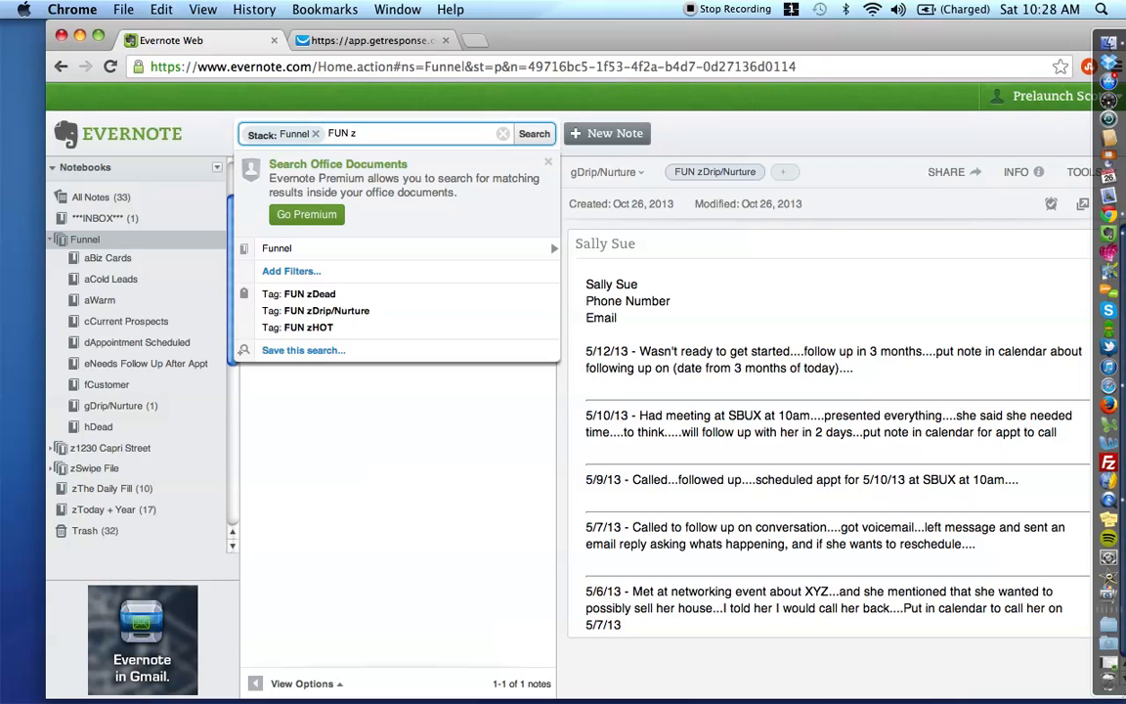
left_click(327, 312)
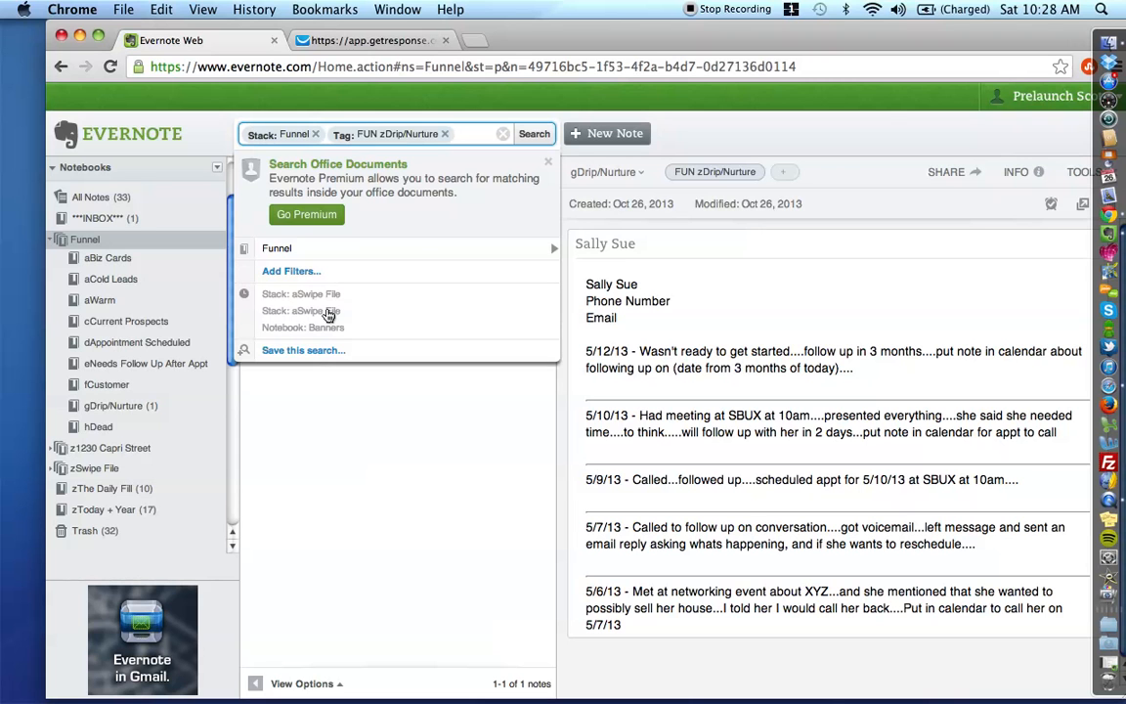
left_click(534, 134)
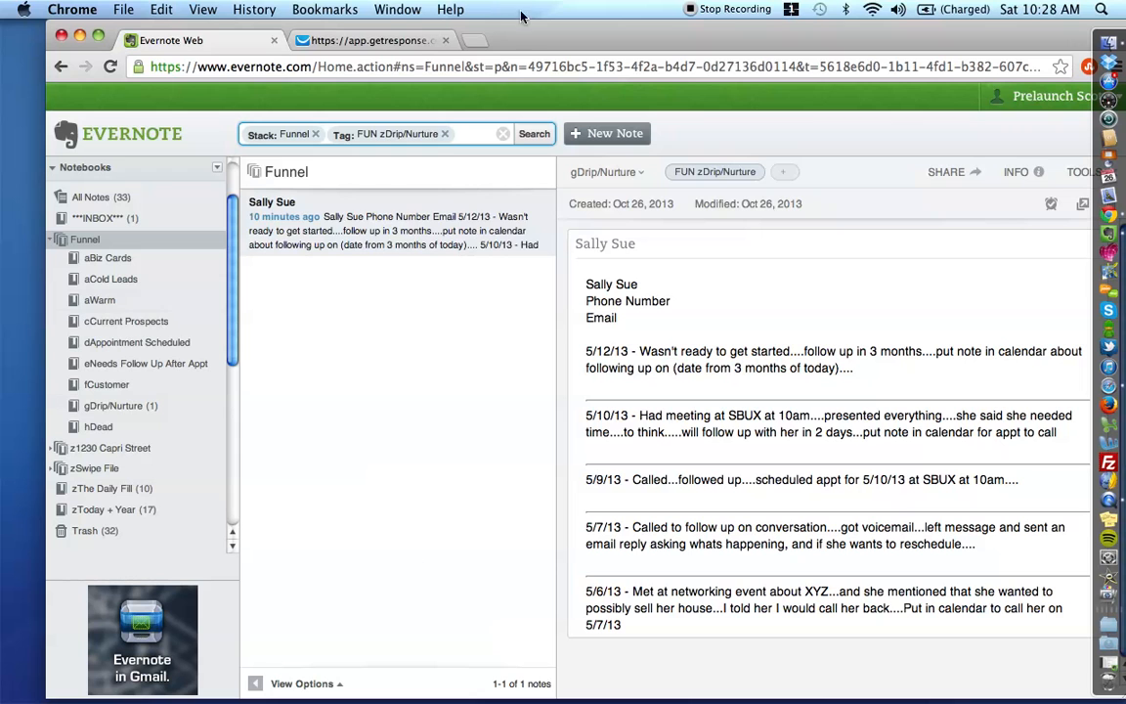
left_click(445, 134)
Move the contact's note from gDrip/Nurture back to the eNeeds Follow Up After Appt notebook and open it there
left_click(166, 386)
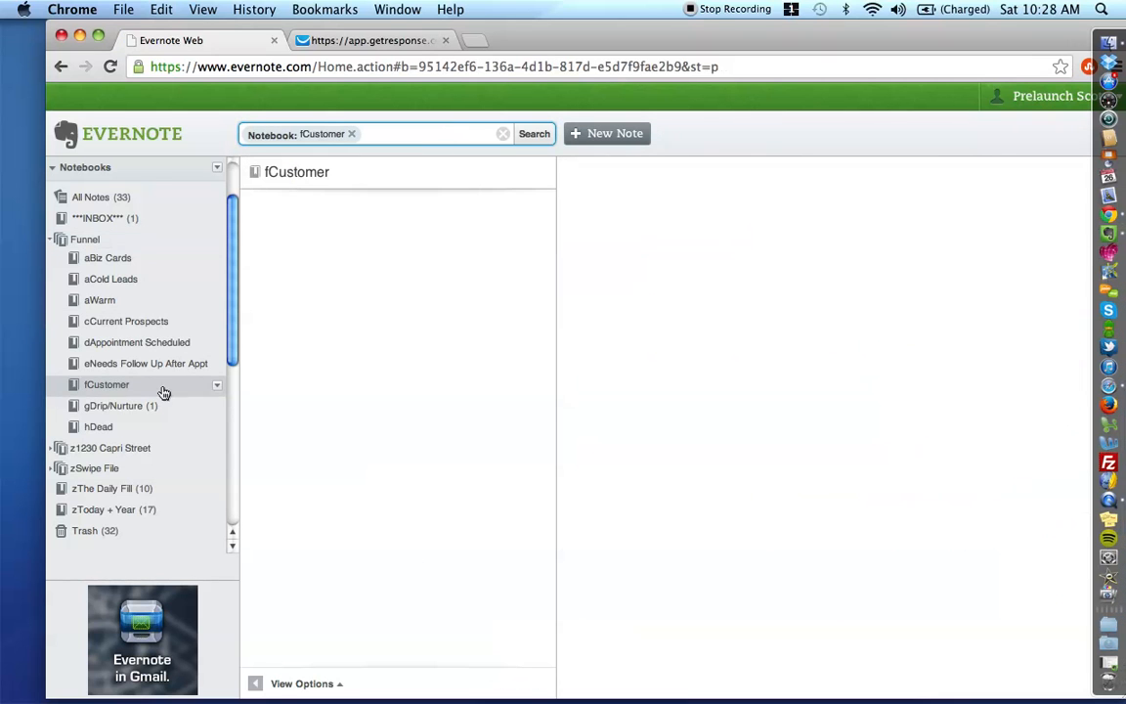
left_click(127, 364)
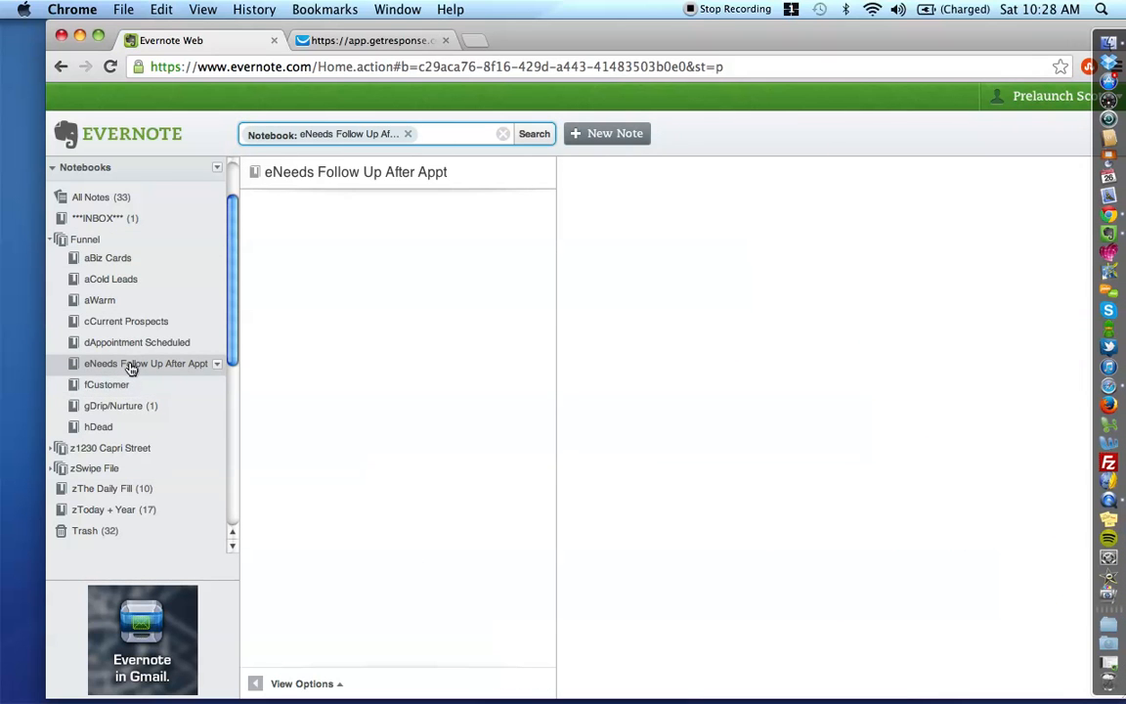
left_click(130, 407)
left_click_drag(296, 235, 161, 372)
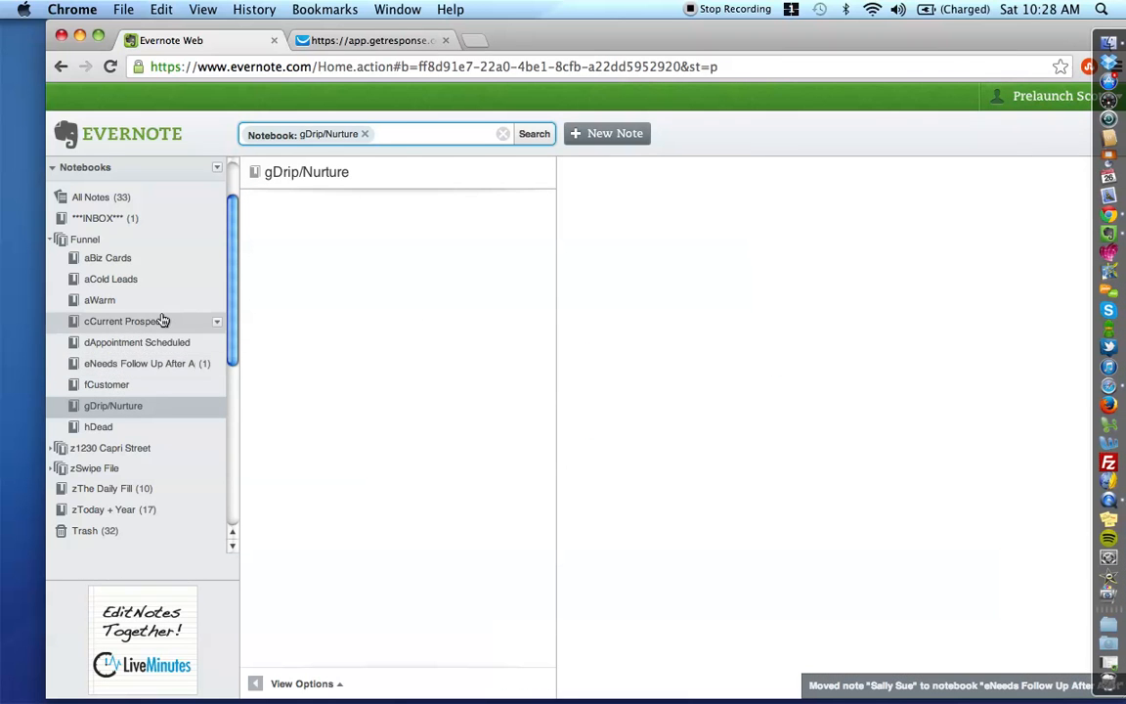
left_click(161, 322)
left_click(158, 365)
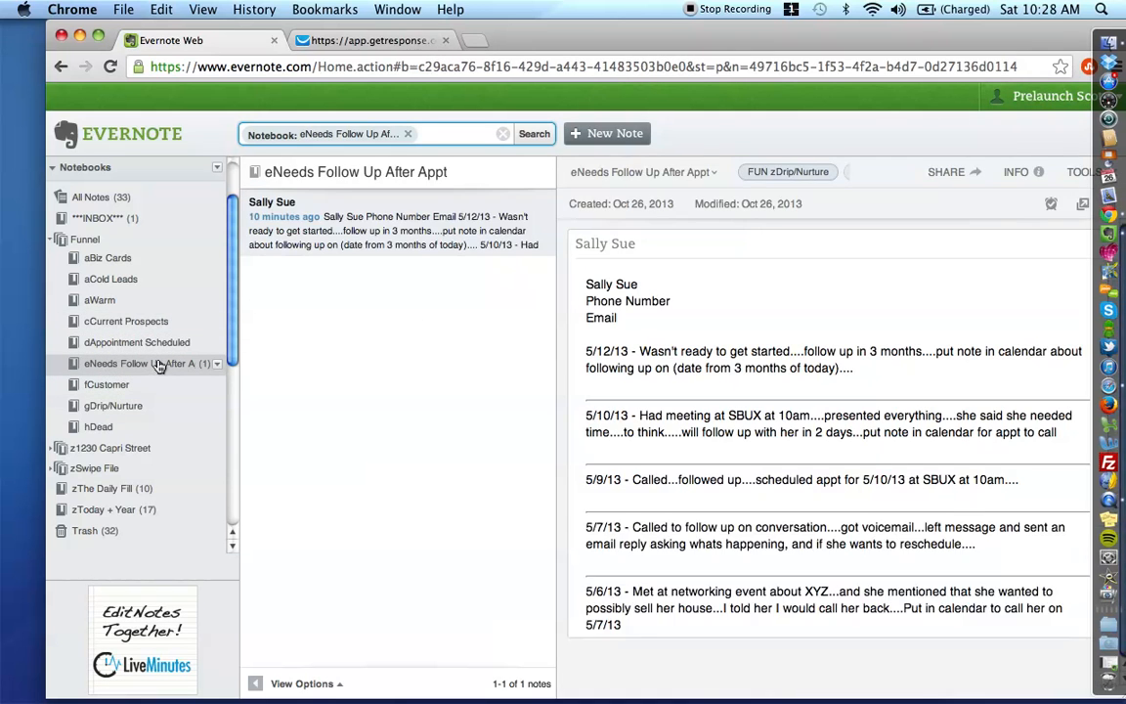
Replace the 5/12/13 entry's text with "Not ready....3 years....as;ldkfj;asdlkfj;laskjf"
left_click(769, 348)
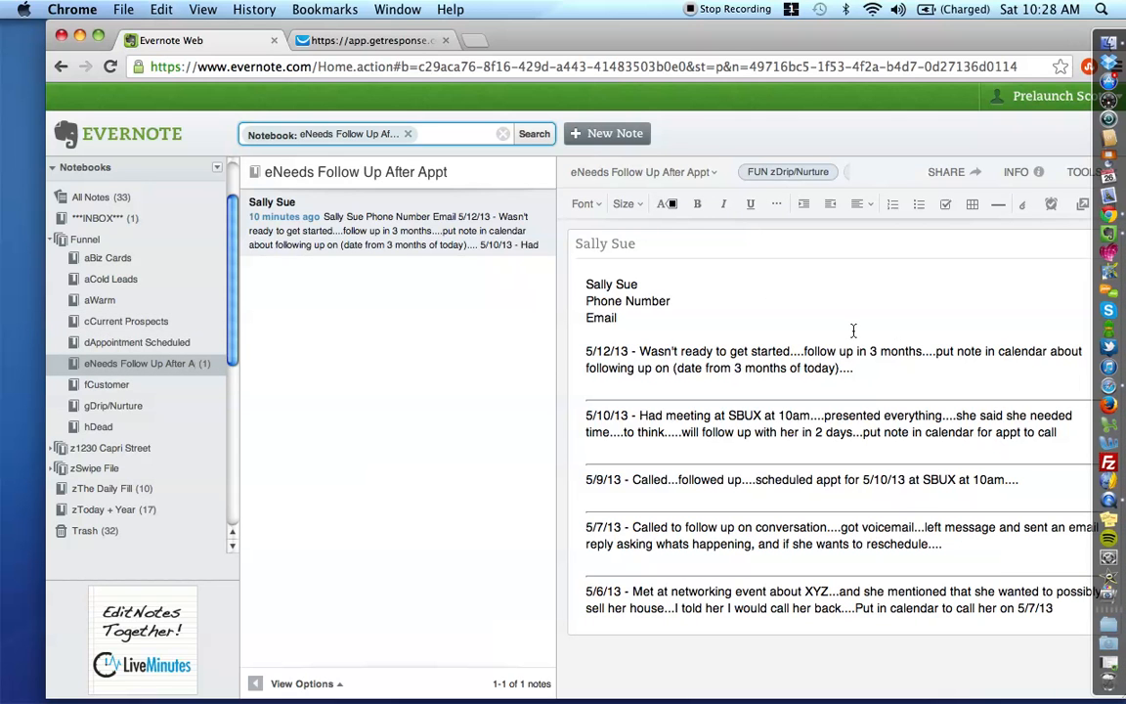
left_click_drag(856, 370, 633, 348)
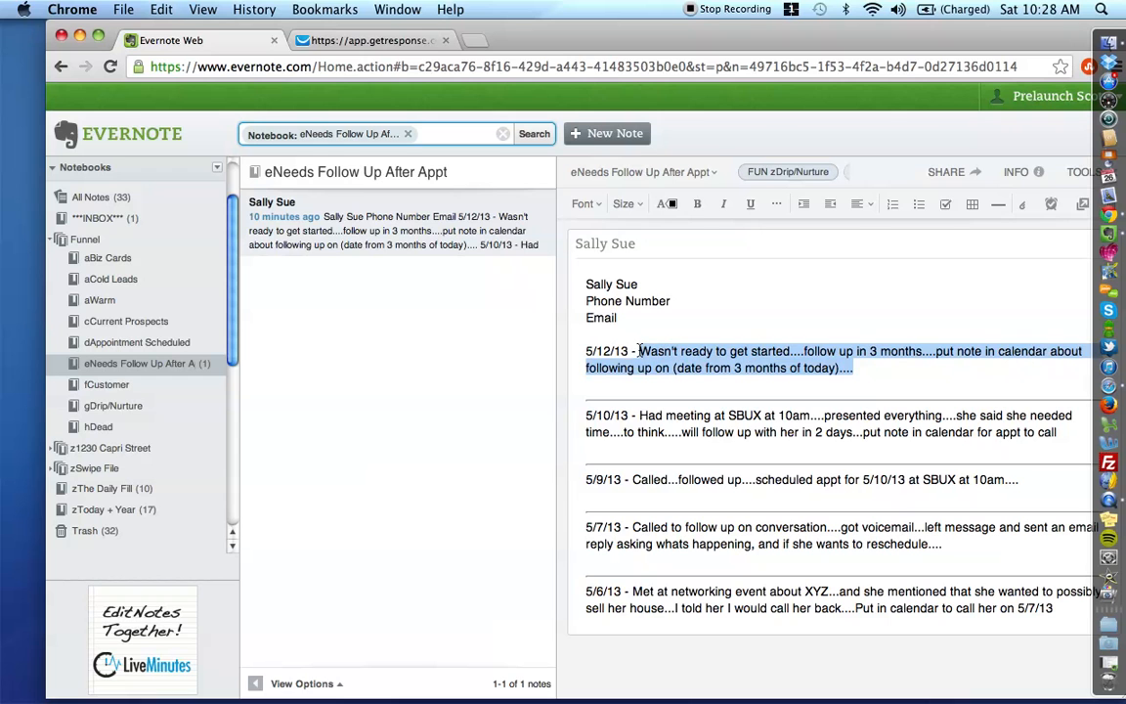
key("BackSpace")
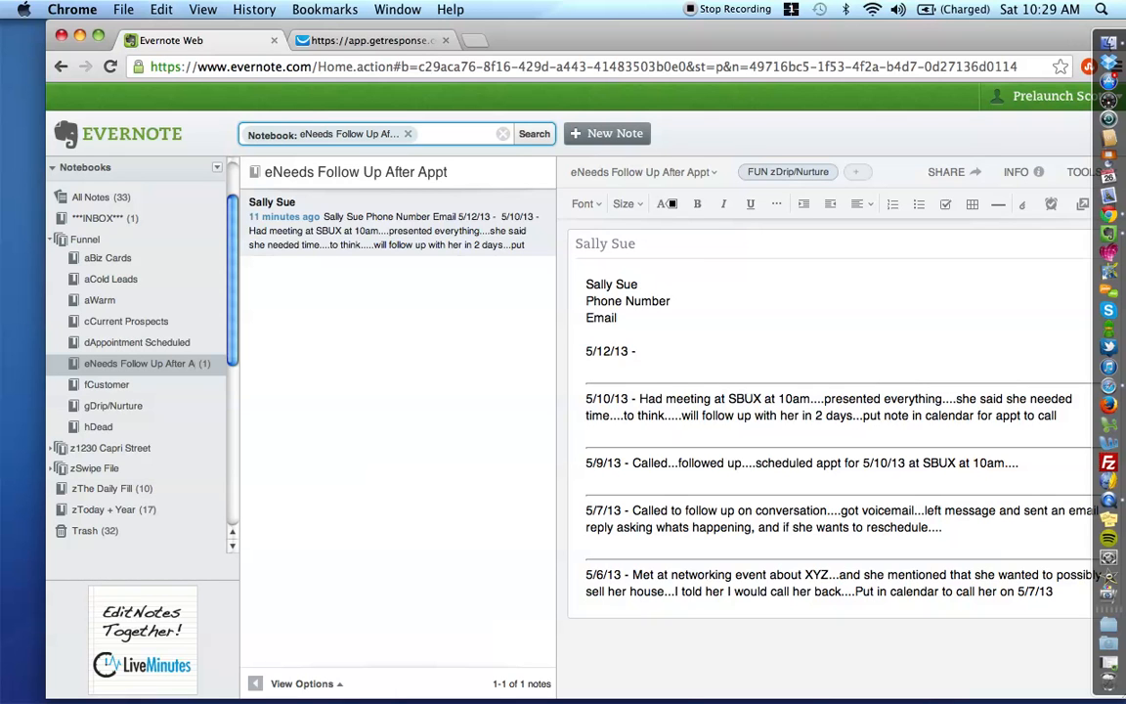
type("Not ready....3 years....")
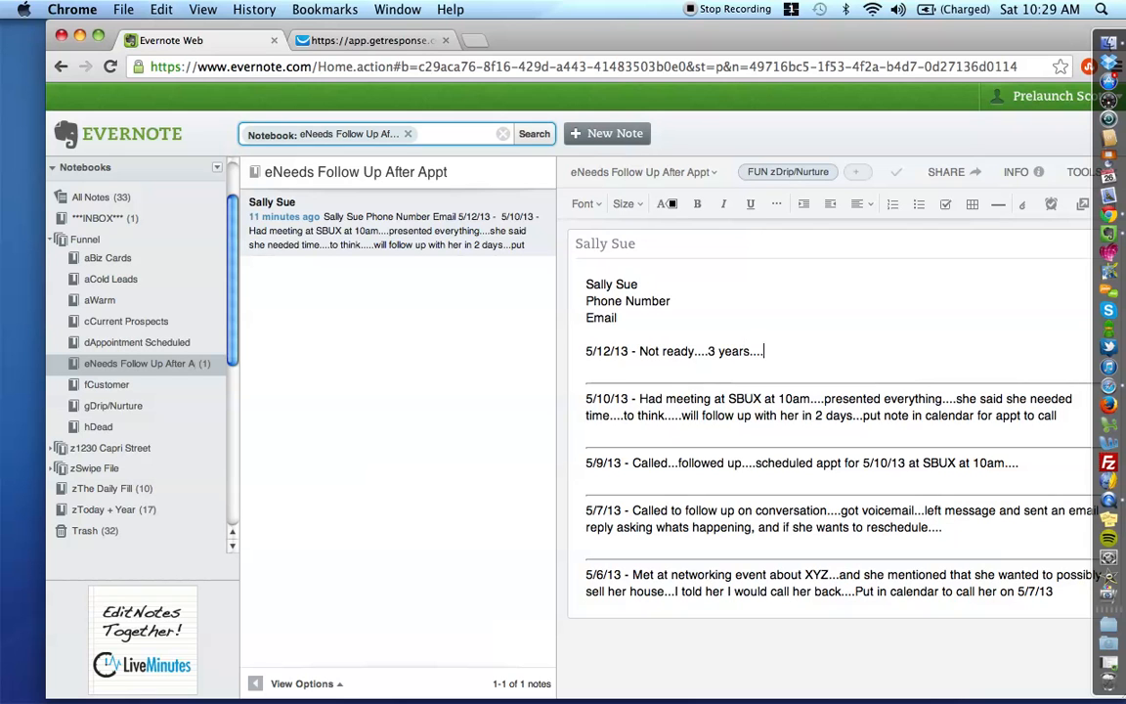
type("as;ldkfj;asdlkfj;laskjf")
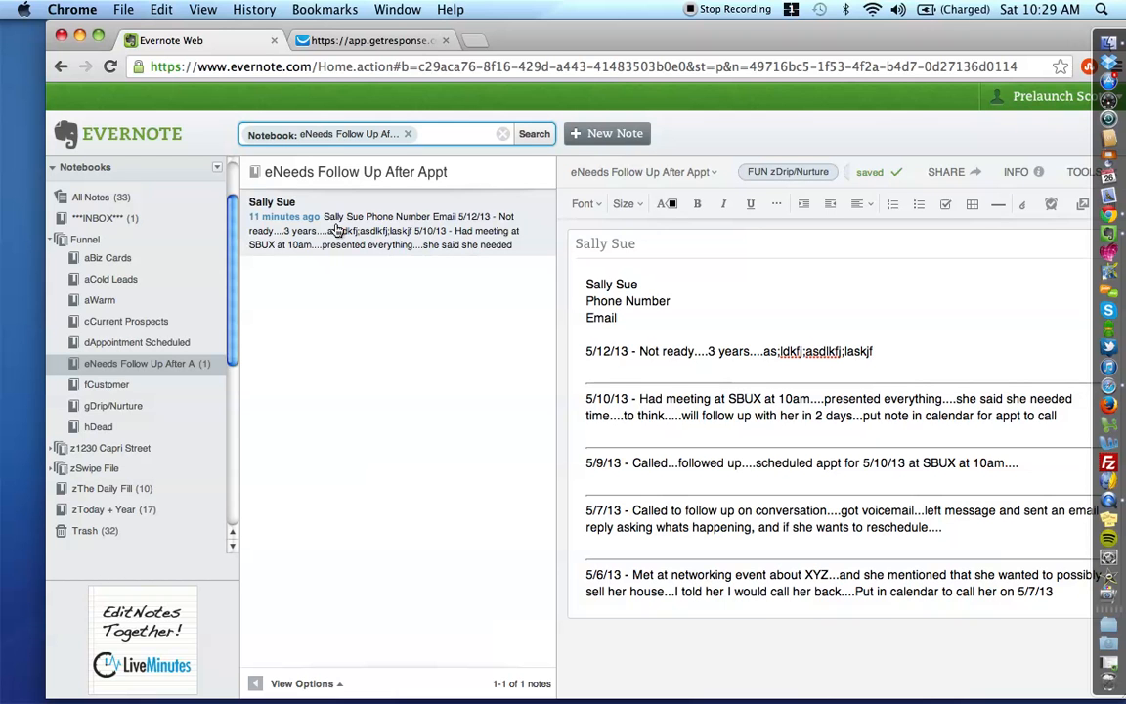
Move the contact's note to the hDead notebook and replace its FUN zDrip/Nurture tag with FUN zDead
left_click_drag(338, 231, 152, 426)
left_click(111, 427)
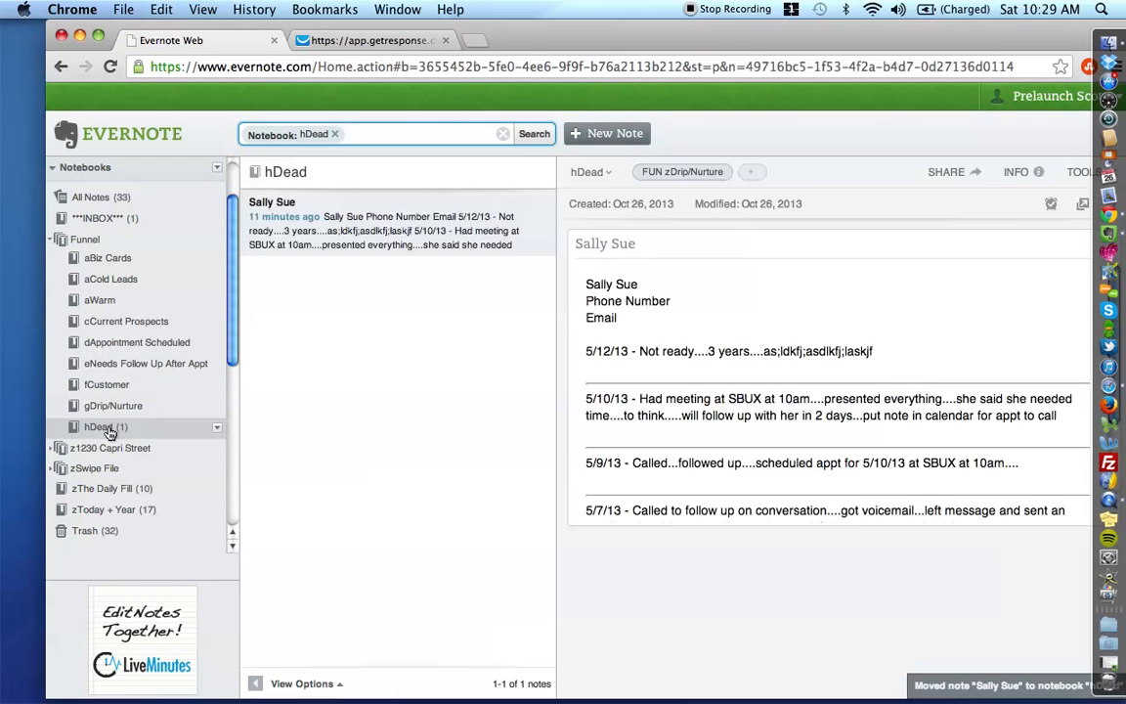
left_click(704, 171)
key("BackSpace")
left_click(655, 172)
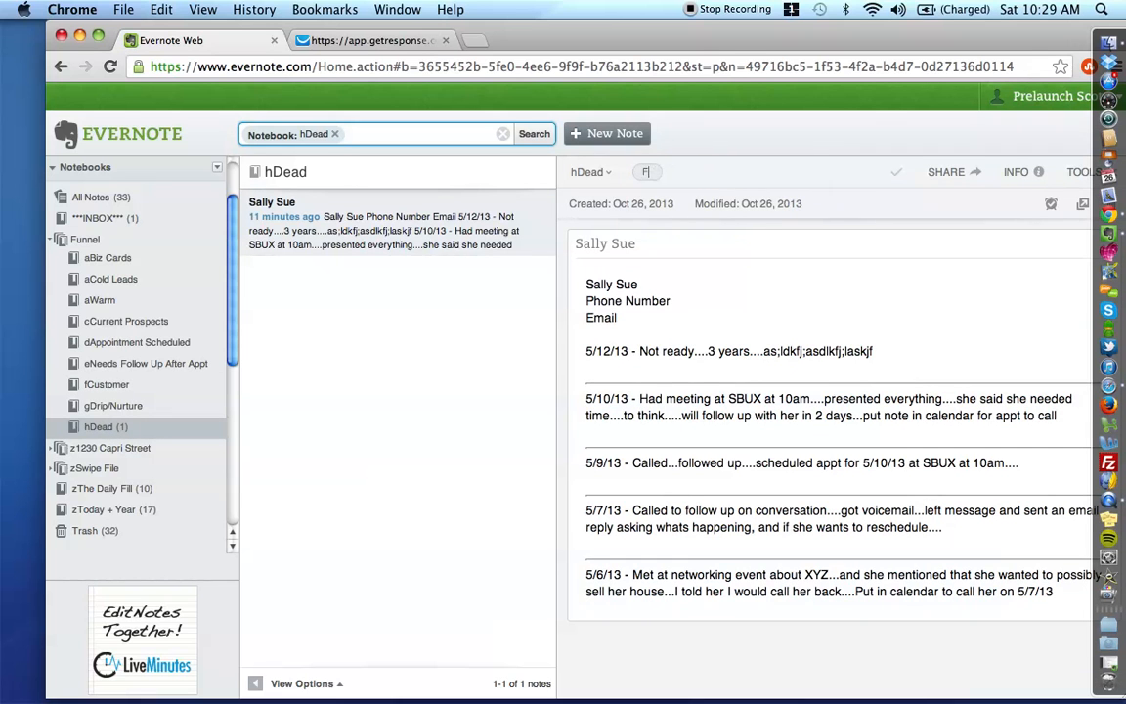
type("FUN")
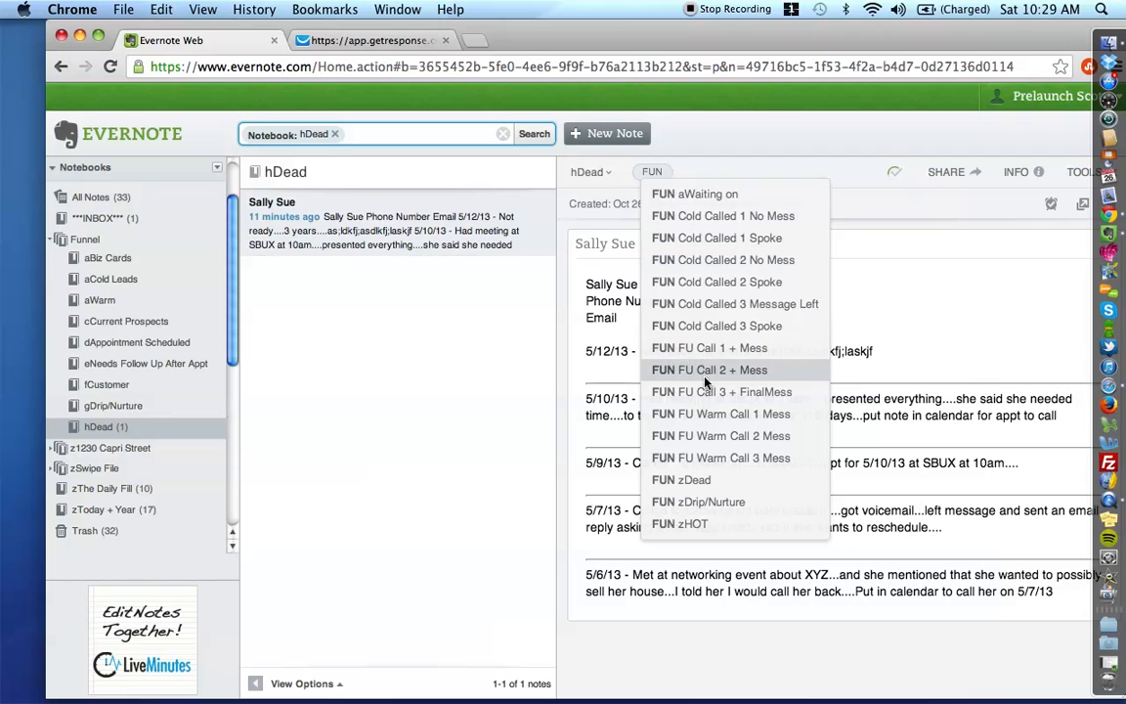
left_click(696, 480)
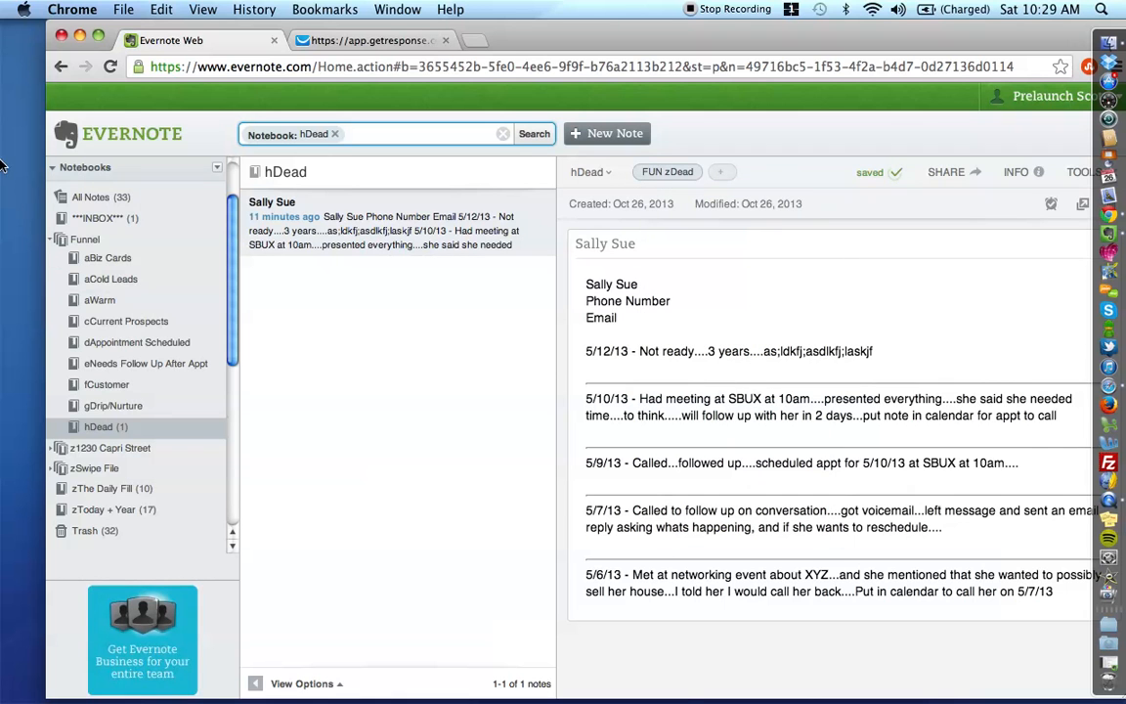
Filter the whole Funnel stack by the FUN zDead tag
left_click(85, 240)
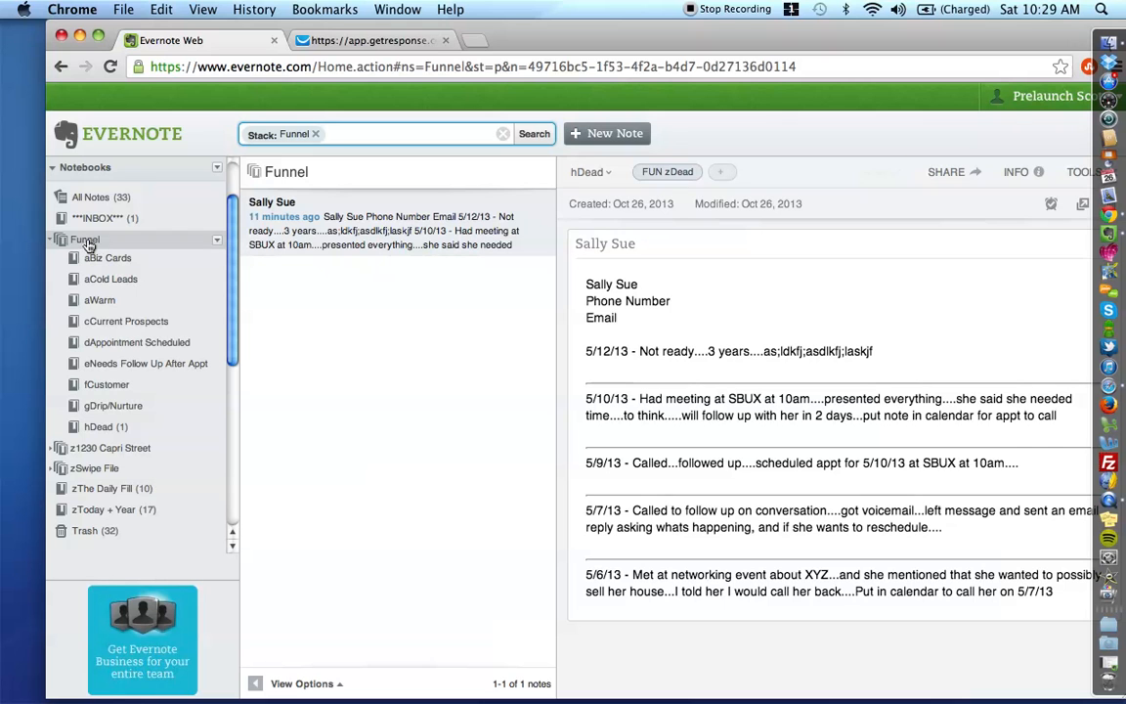
left_click(397, 131)
type("FUN")
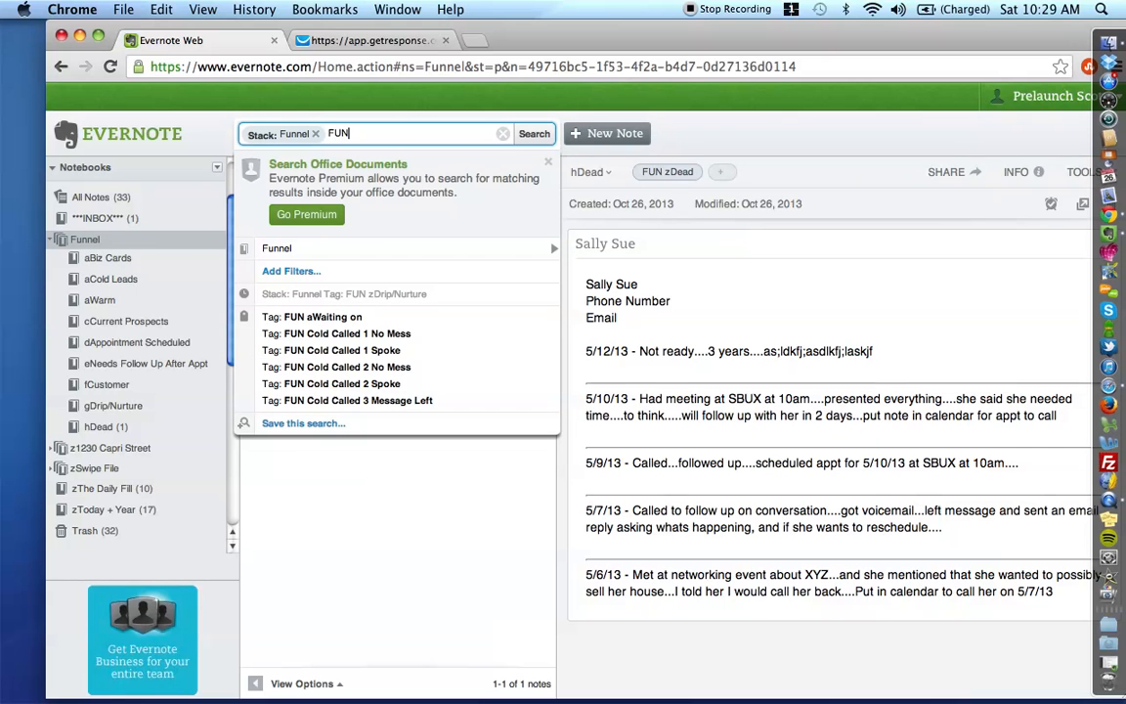
type(" z")
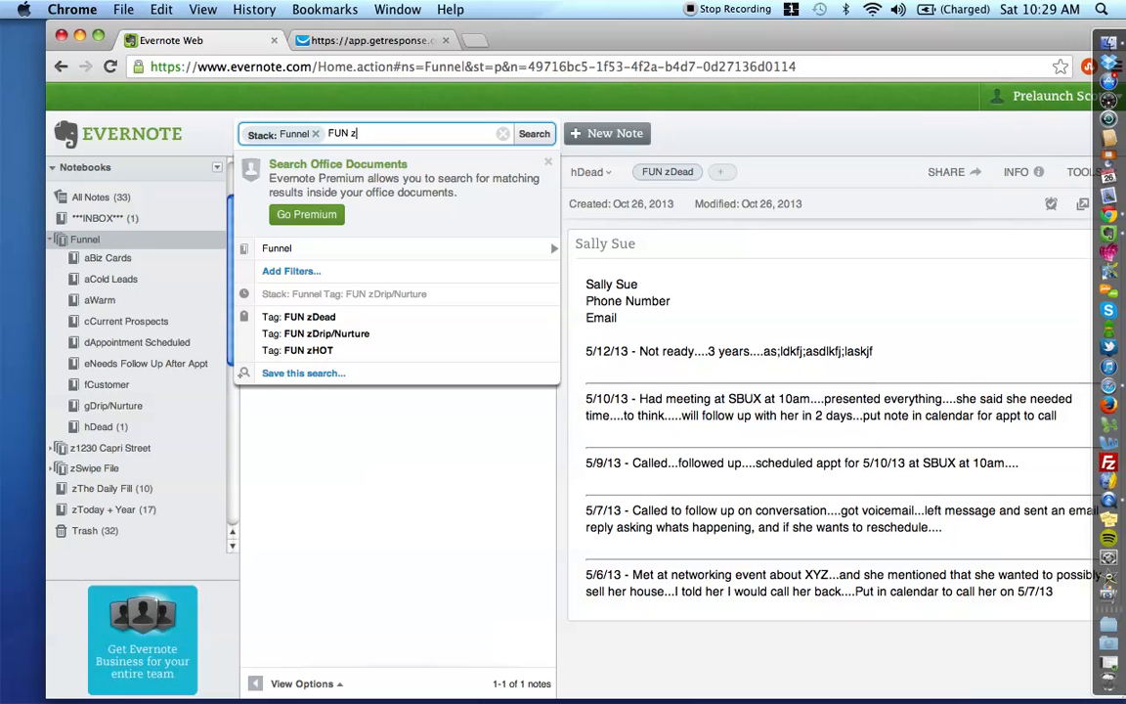
left_click(313, 299)
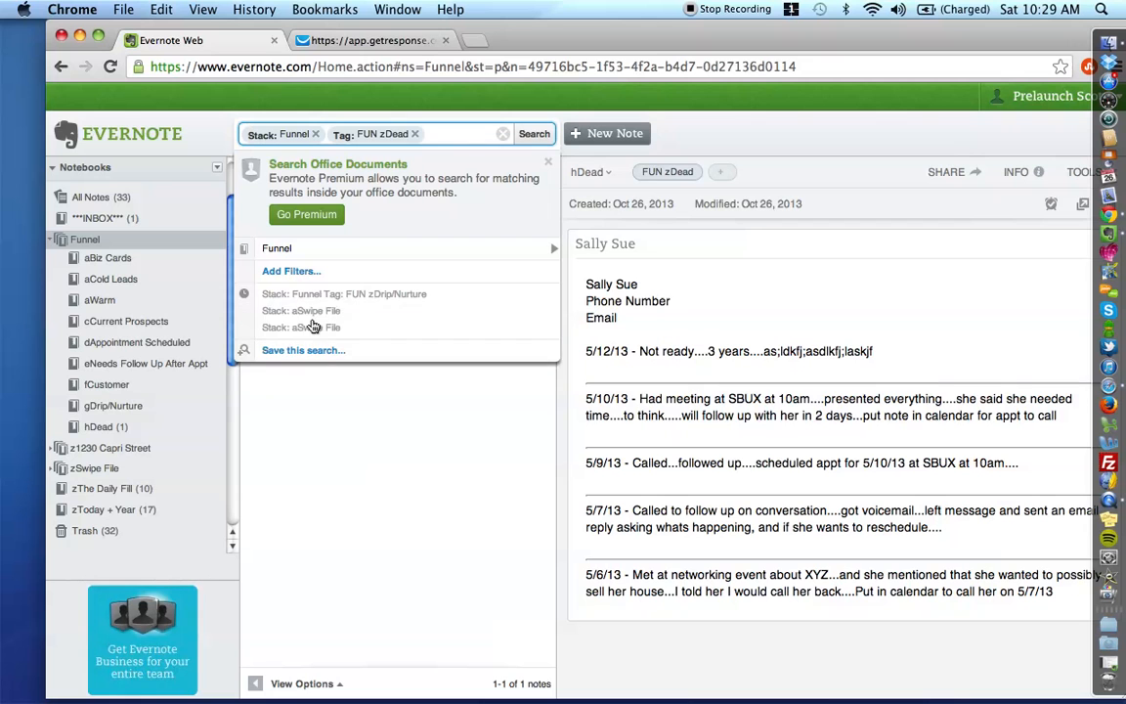
left_click(533, 135)
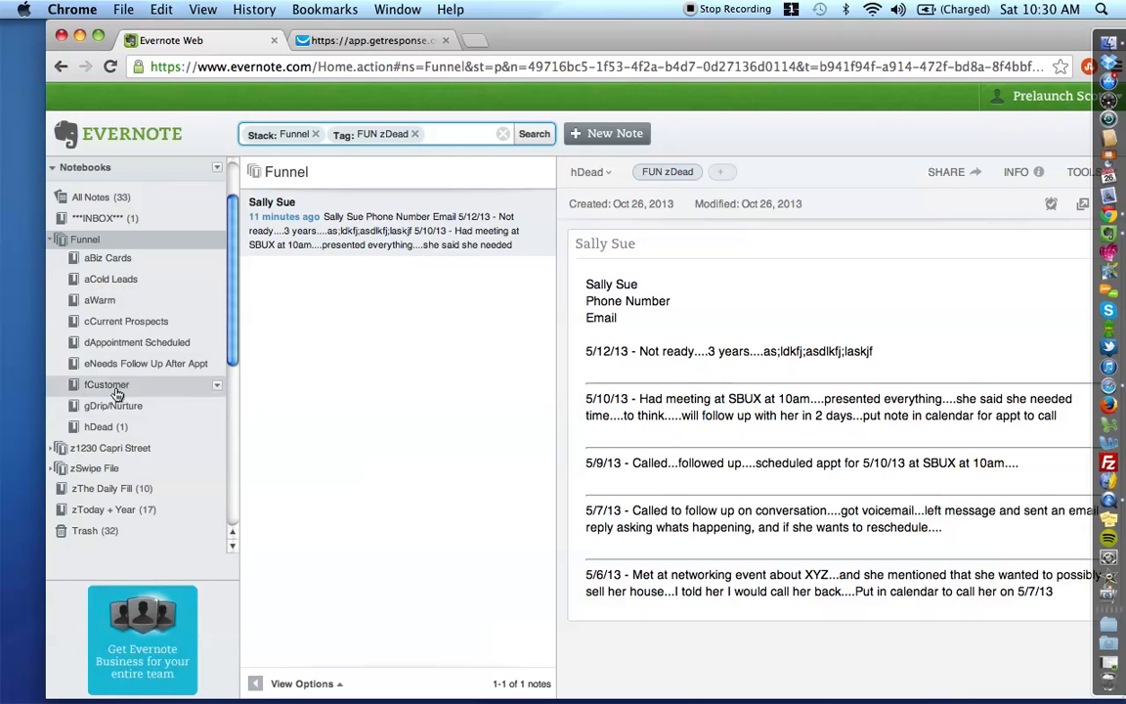
Look over the FUN tags, filter the Funnel stack by FUN aWaiting on, and view the fCustomer and hDead notebooks
scroll(127, 352, "down", 8)
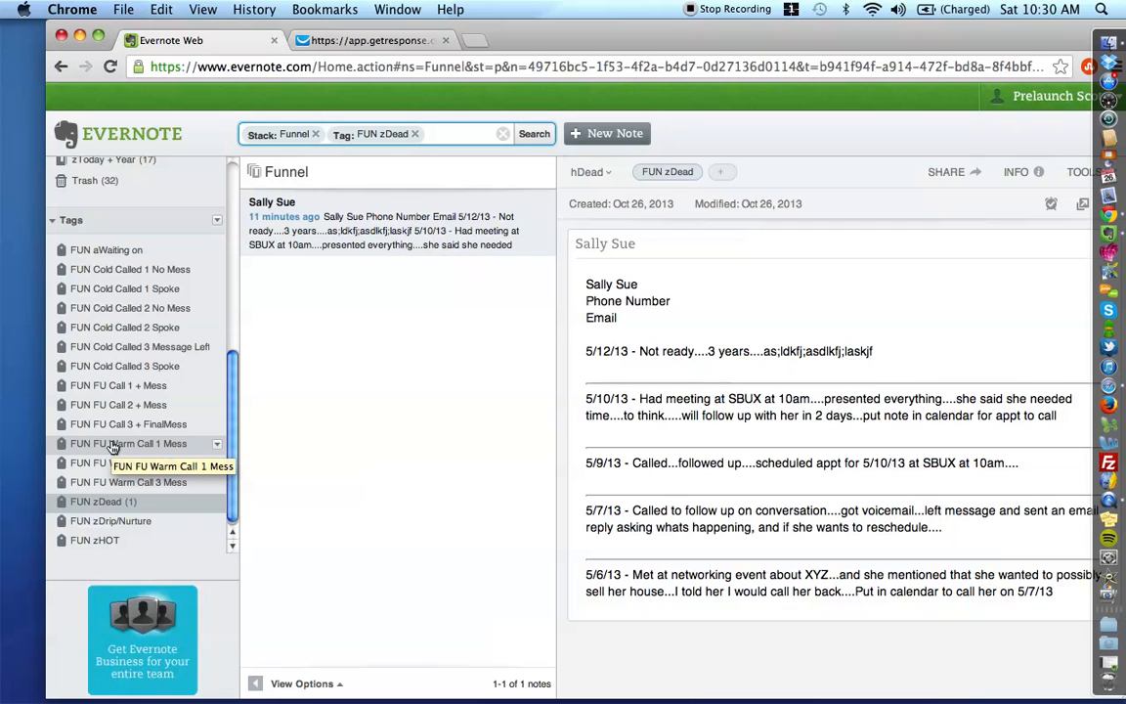
scroll(117, 430, "down", 1)
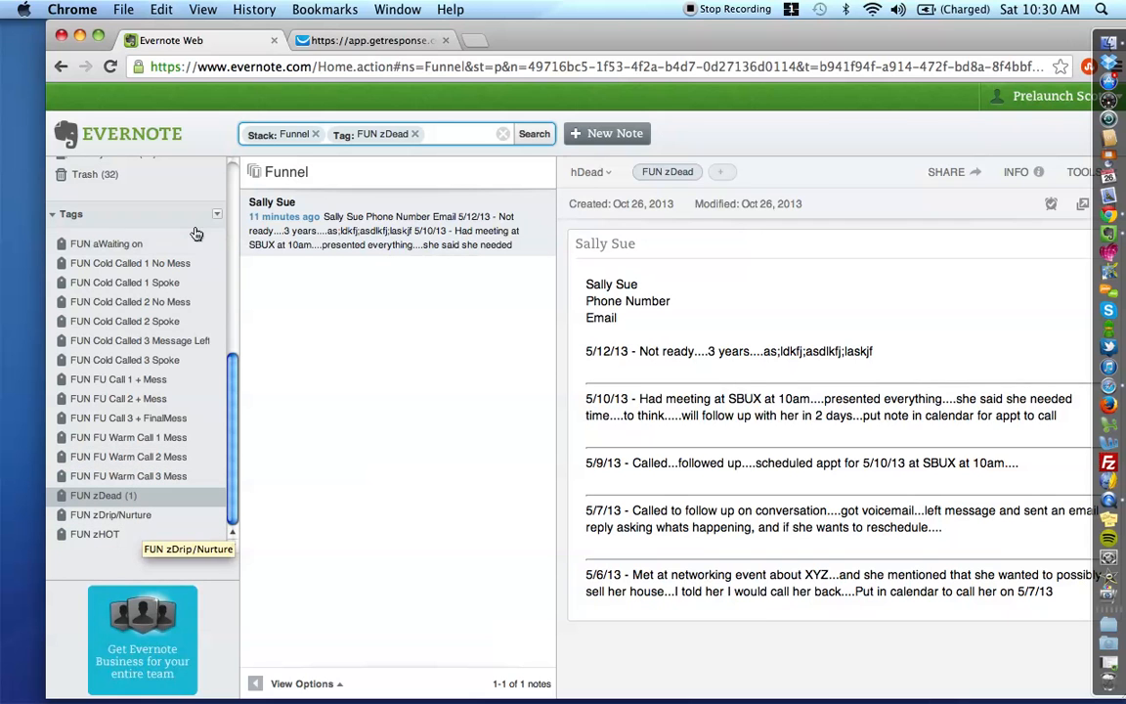
left_click(217, 215)
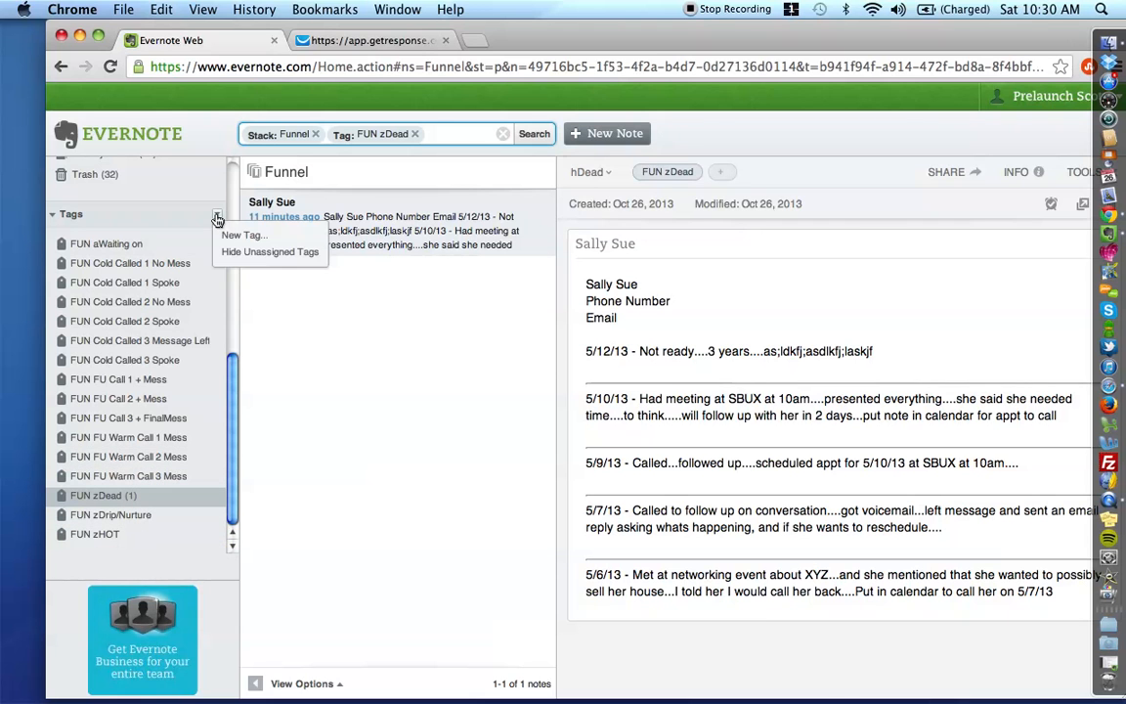
left_click(168, 245)
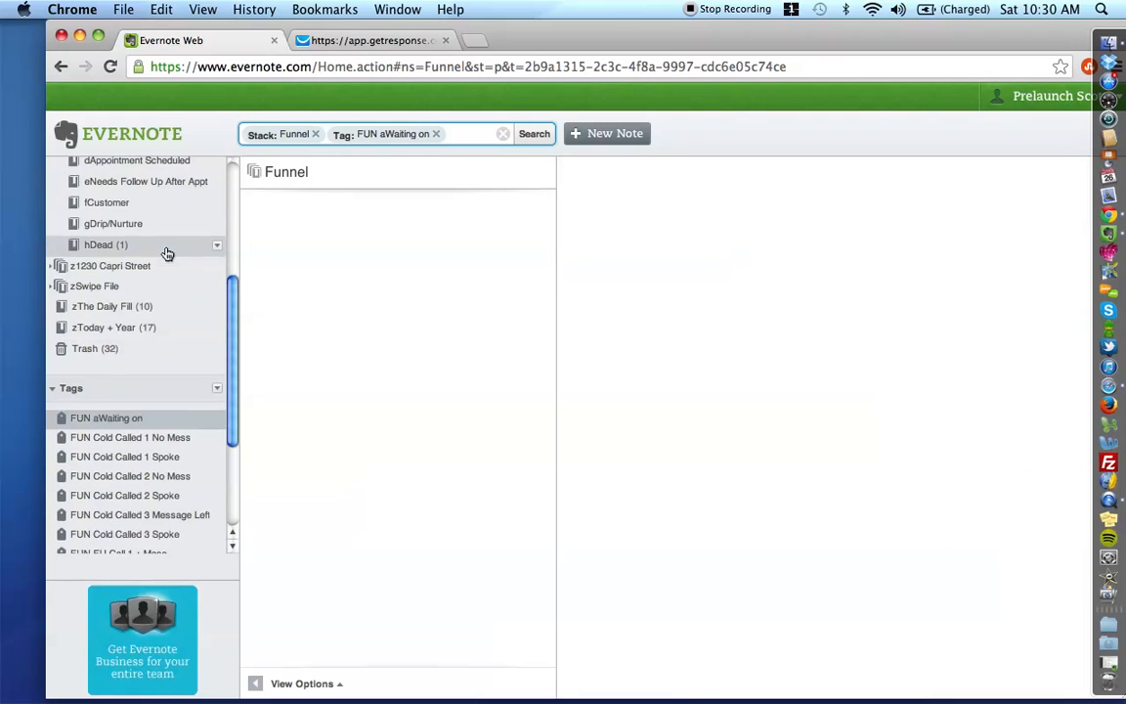
left_click(104, 205)
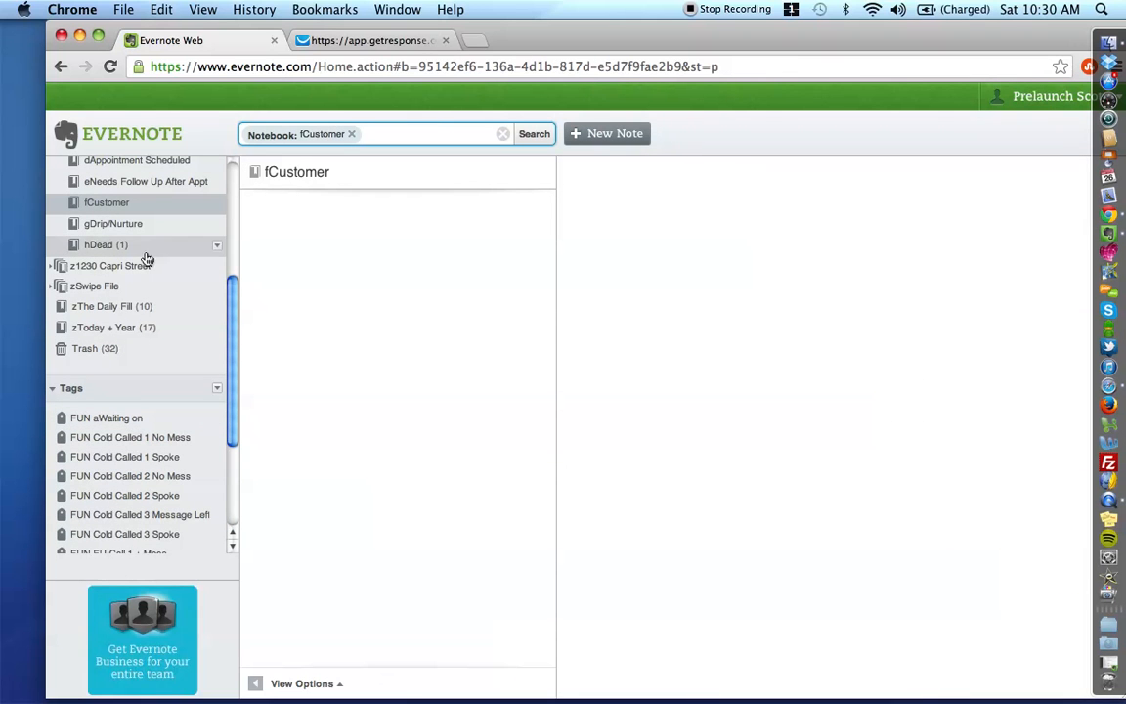
left_click(90, 249)
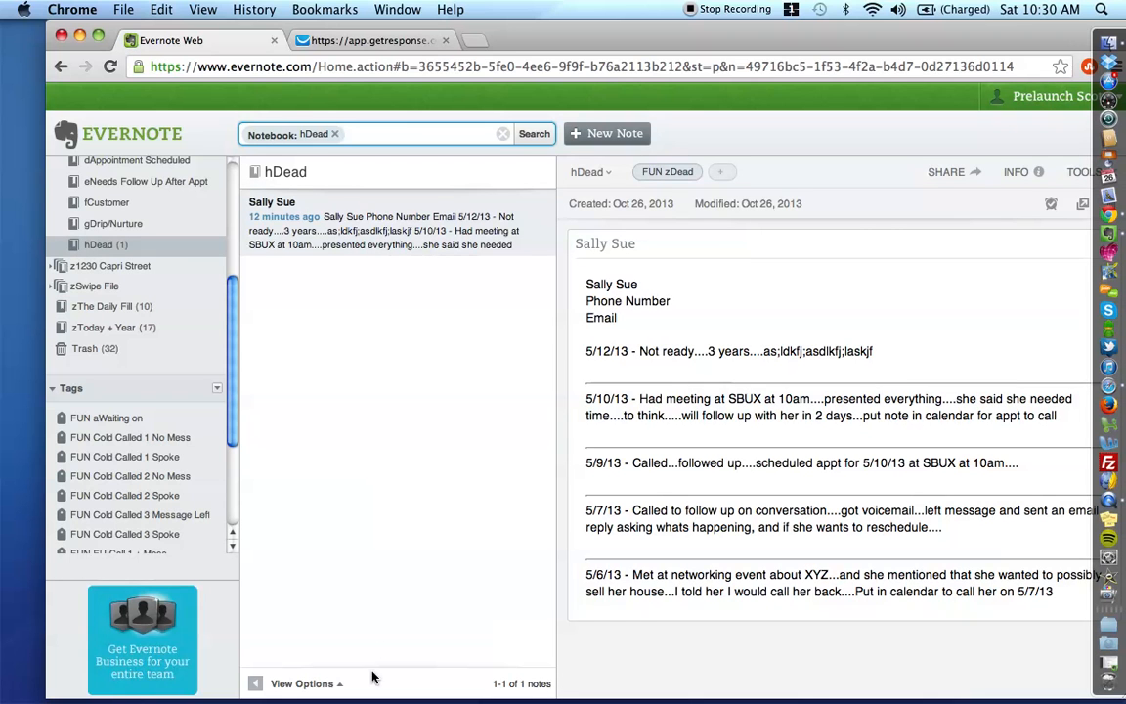
Examine the Funnel stack's notebooks and compare them with the list of FUN tags
scroll(181, 347, "up", 4)
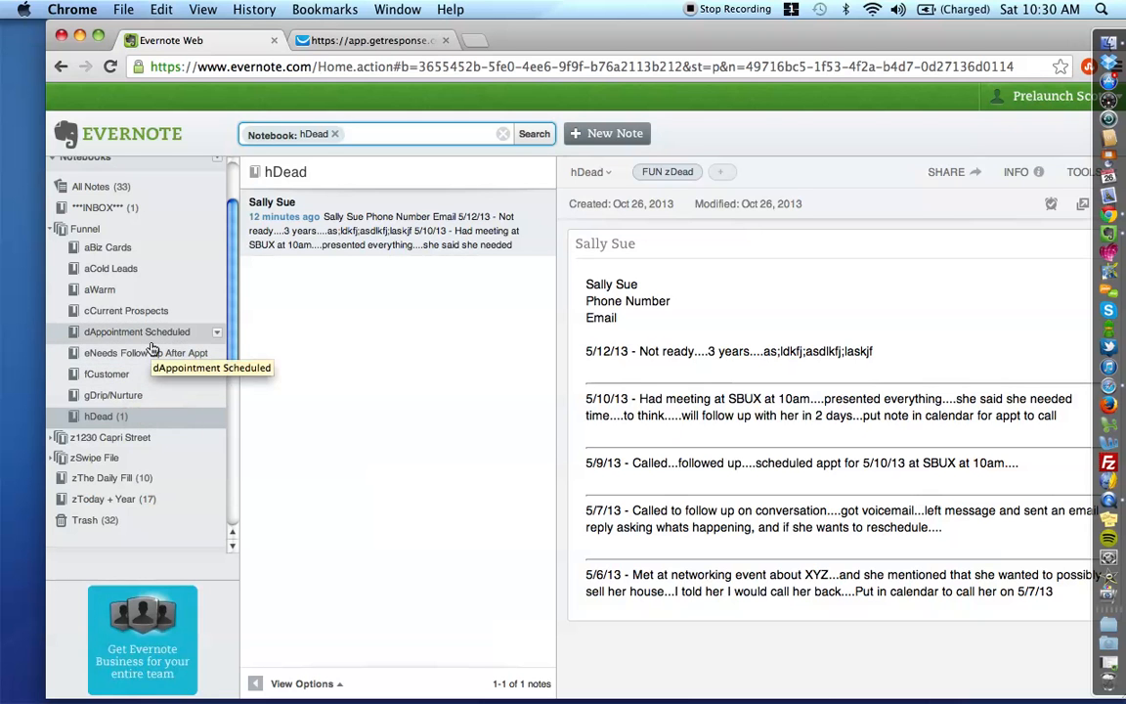
scroll(151, 348, "down", 5)
scroll(151, 349, "up", 7)
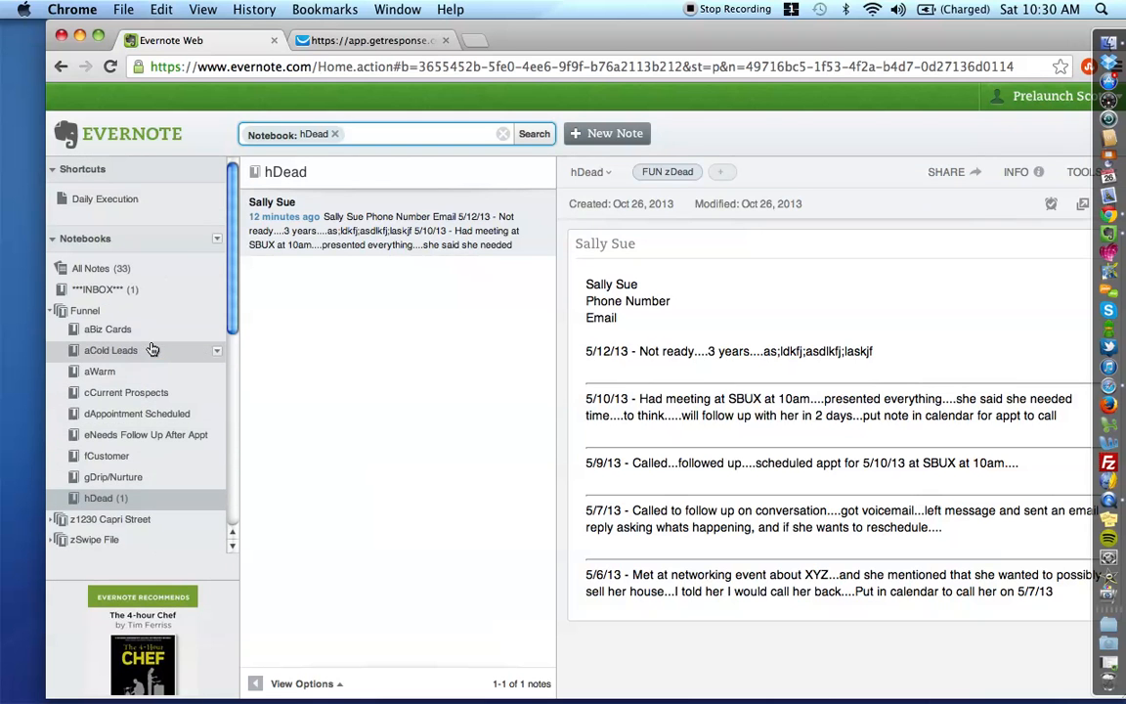
scroll(152, 349, "down", 5)
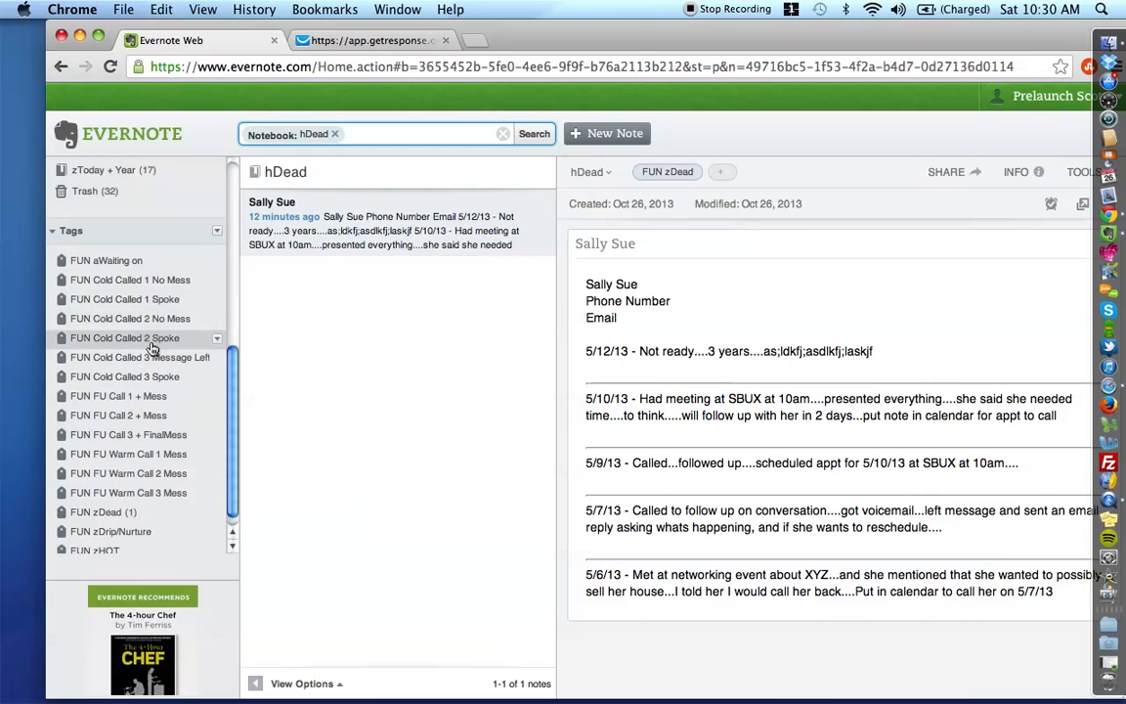
scroll(152, 349, "up", 2)
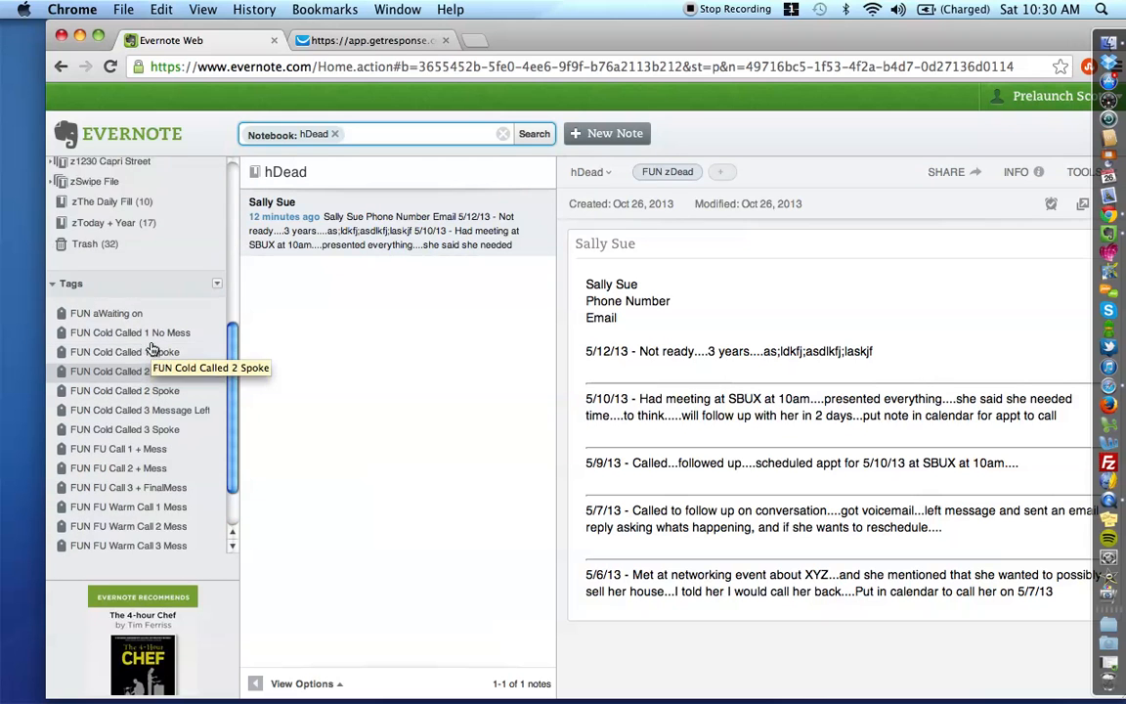
scroll(152, 349, "down", 2)
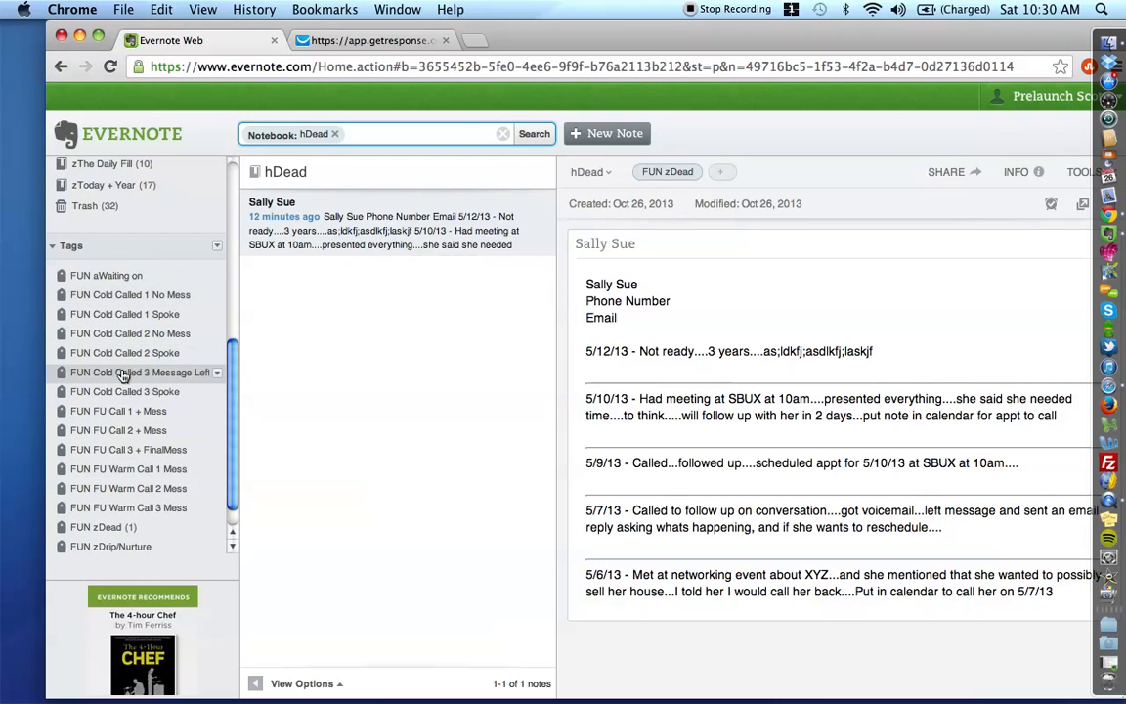
scroll(124, 375, "up", 8)
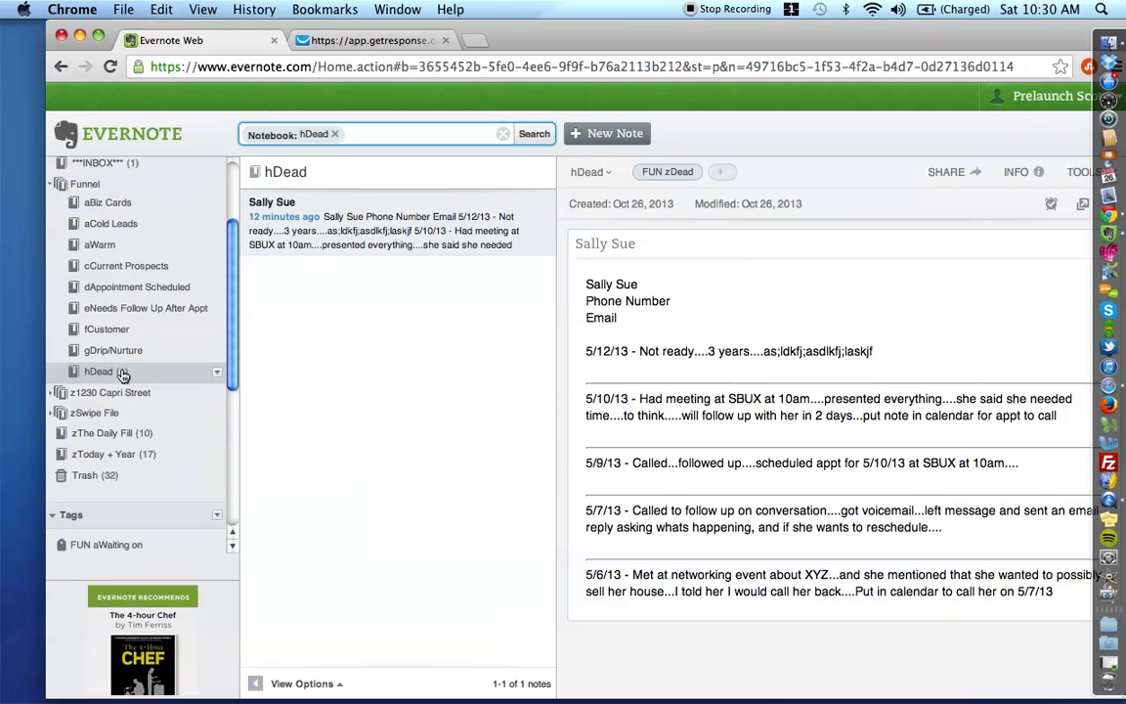
scroll(123, 374, "up", 1)
Create a note in the aCold Leads notebook titled "Cold Lead Name - List Company XYZ"
left_click(126, 350)
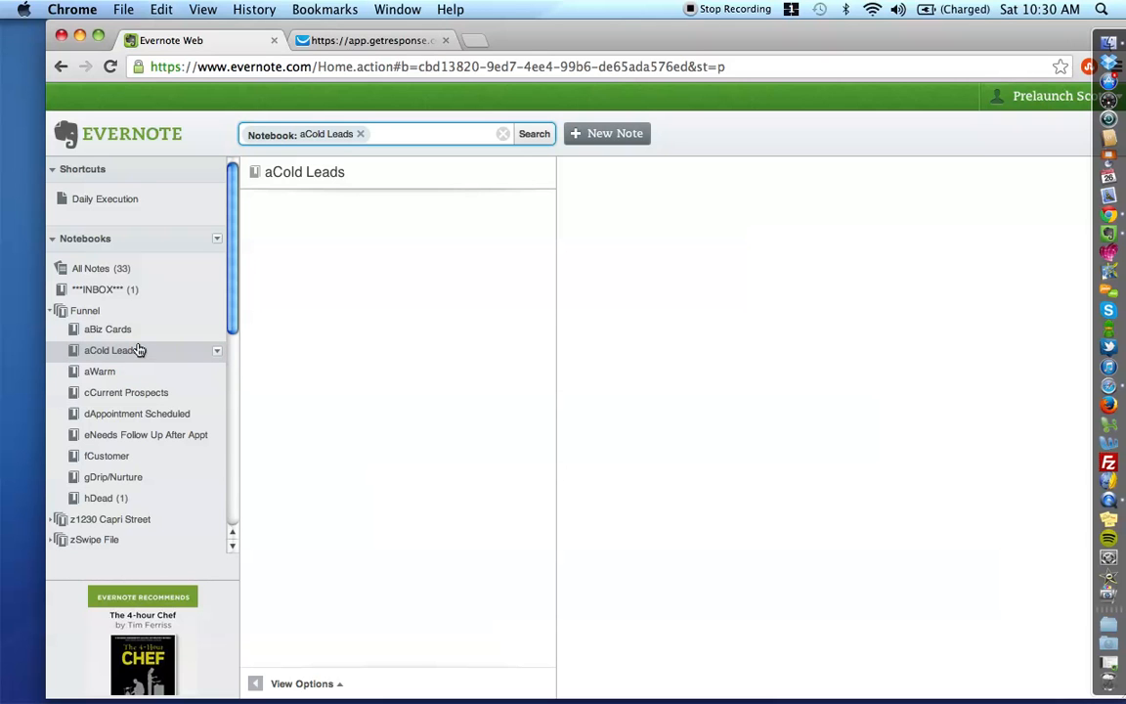
left_click(628, 132)
left_click(645, 243)
type("Cold Lead name")
left_click(644, 291)
left_click(647, 247)
key("BackSpace")
type("Name")
left_click(692, 244)
type("- ")
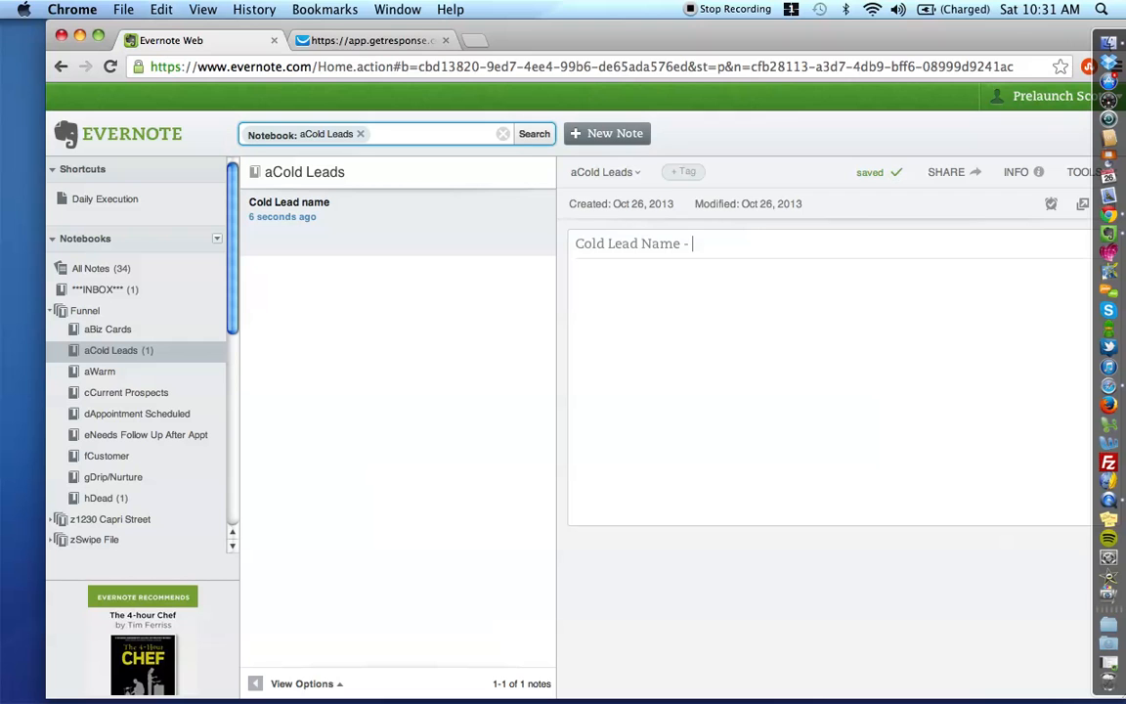
type("Lix")
type("st Compan")
type("y XYZ")
Add the placeholder lines Name, Phone and Email to the body of the cold lead note
left_click(740, 311)
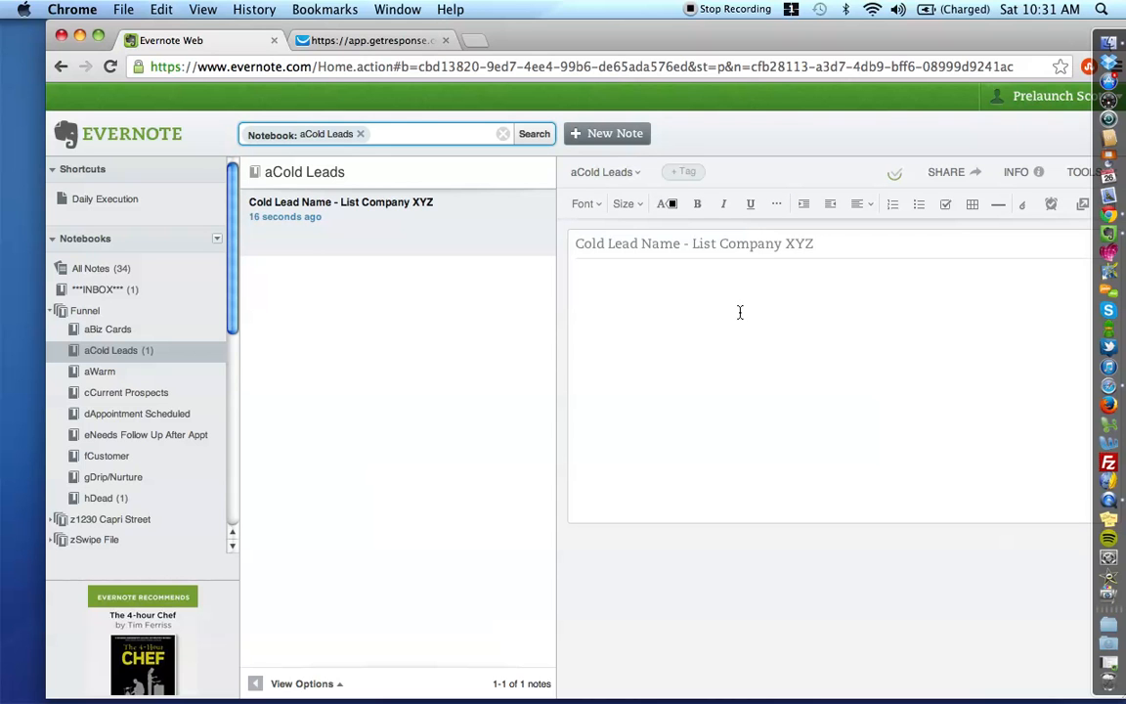
type("Name")
key("Return")
type("Phone")
key("Return")
type("Email")
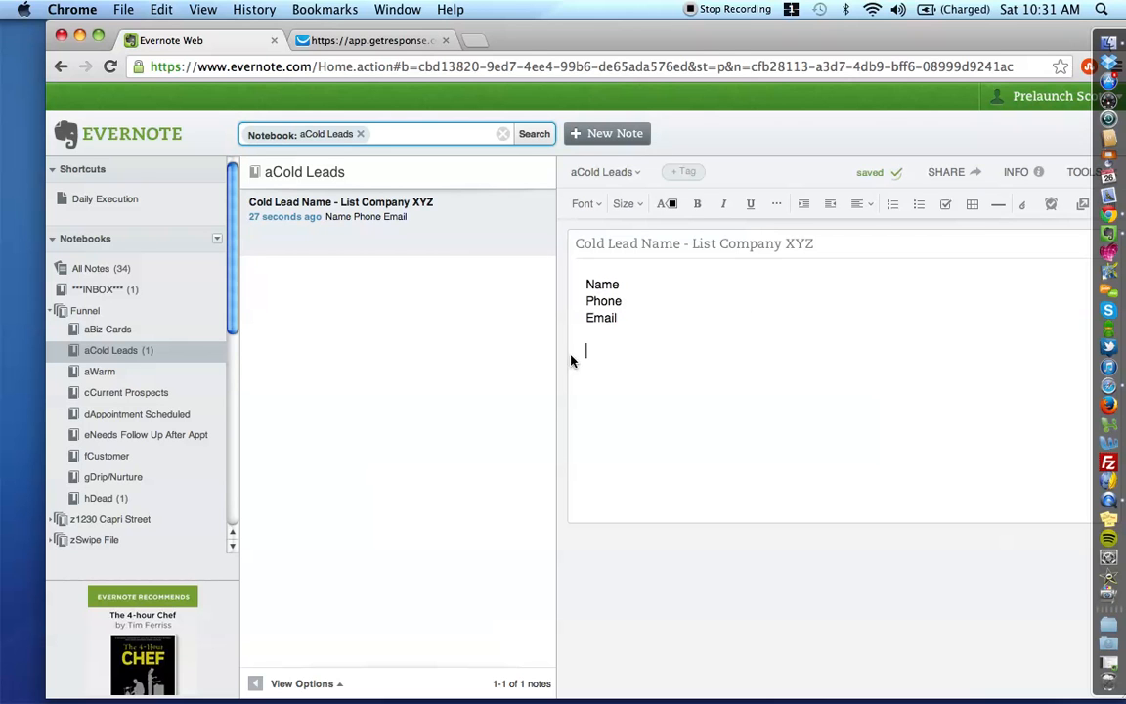
Add the entry "5/6/13 - called....at 3:00pm PST - did not leave message...." below the contact lines
scroll(163, 322, "down", 5)
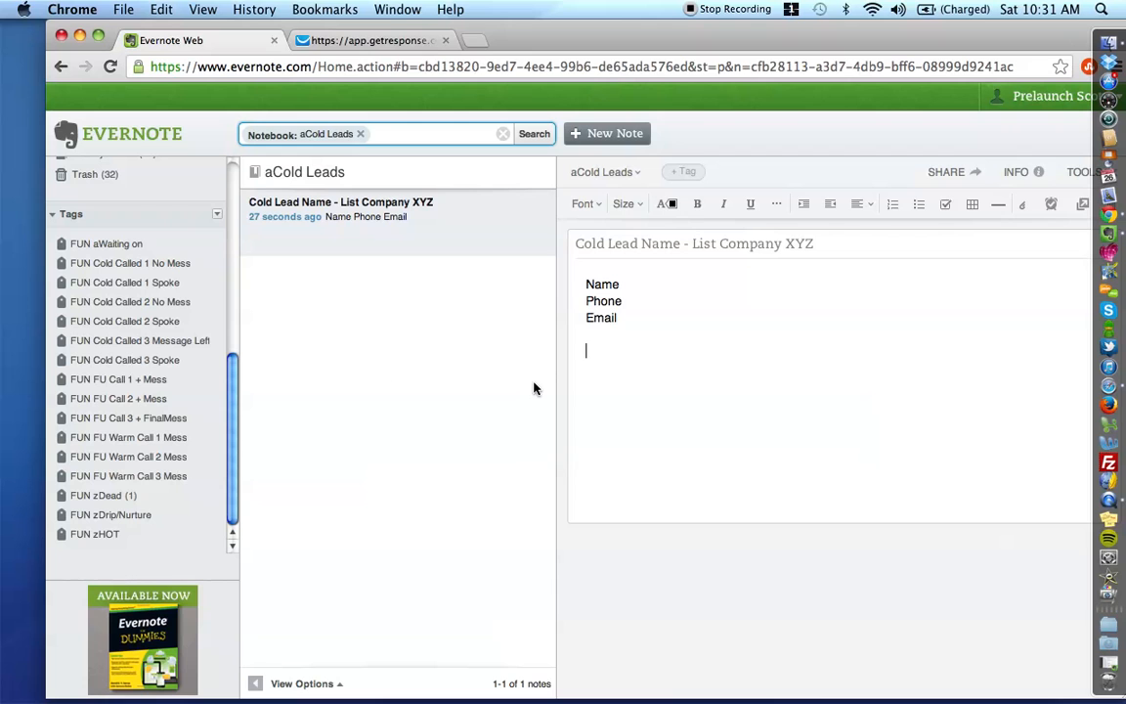
type("5/6/13 - called....at 3:00pm PST")
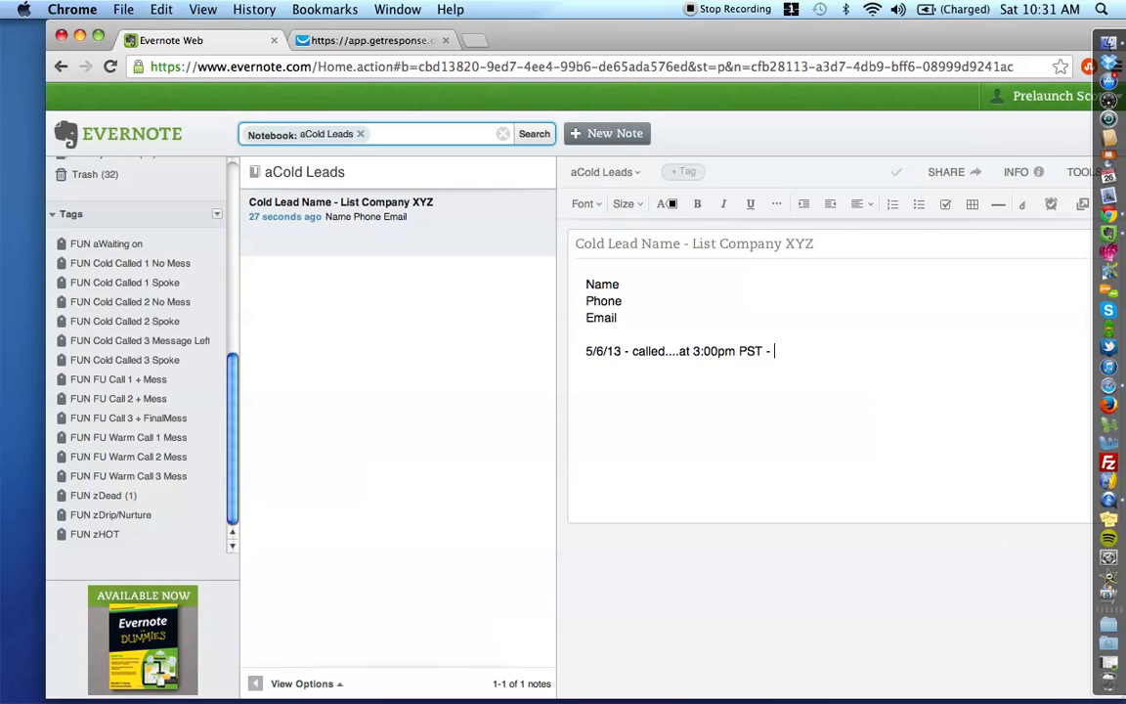
type(" - did not leave message....")
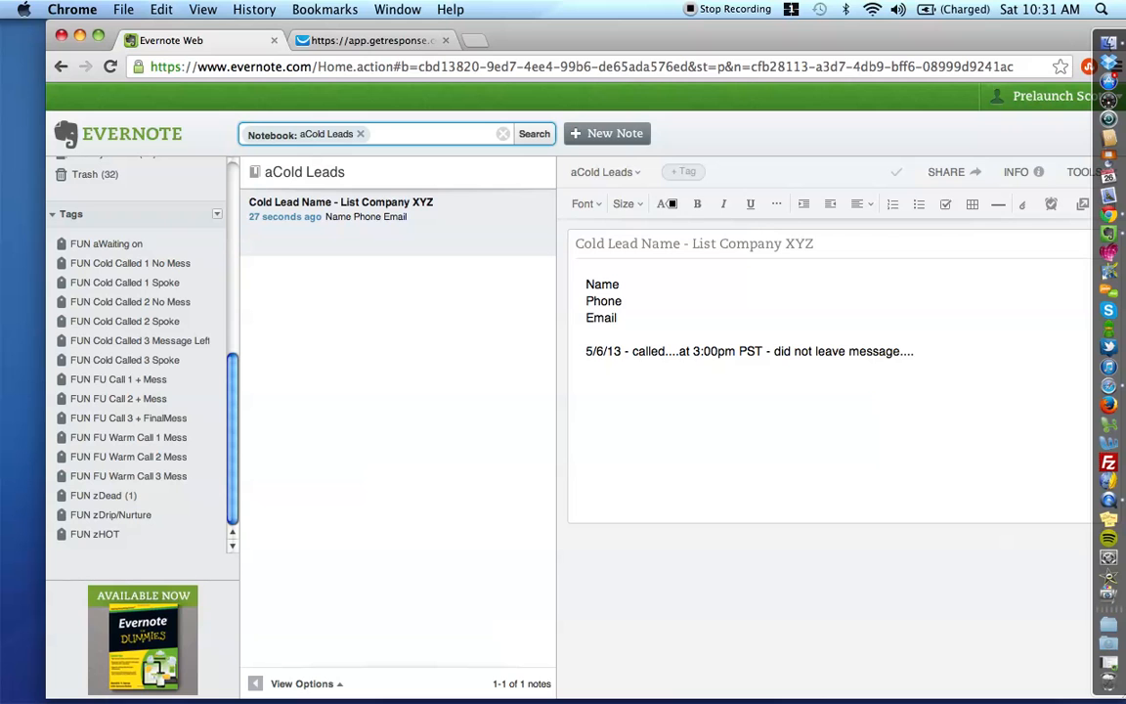
Insert a horizontal line above the 5/6/13 entry, leaving blank lines between it and the contact lines
left_click(586, 352)
key("Return")
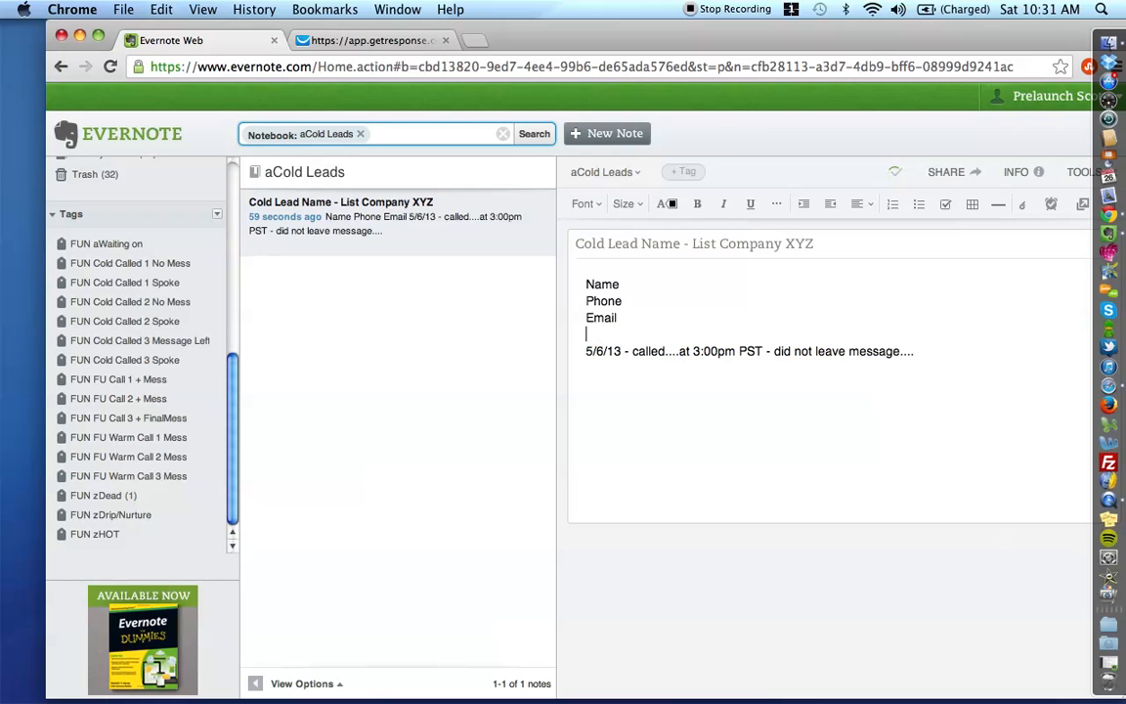
left_click(998, 203)
left_click(607, 333)
key("Return")
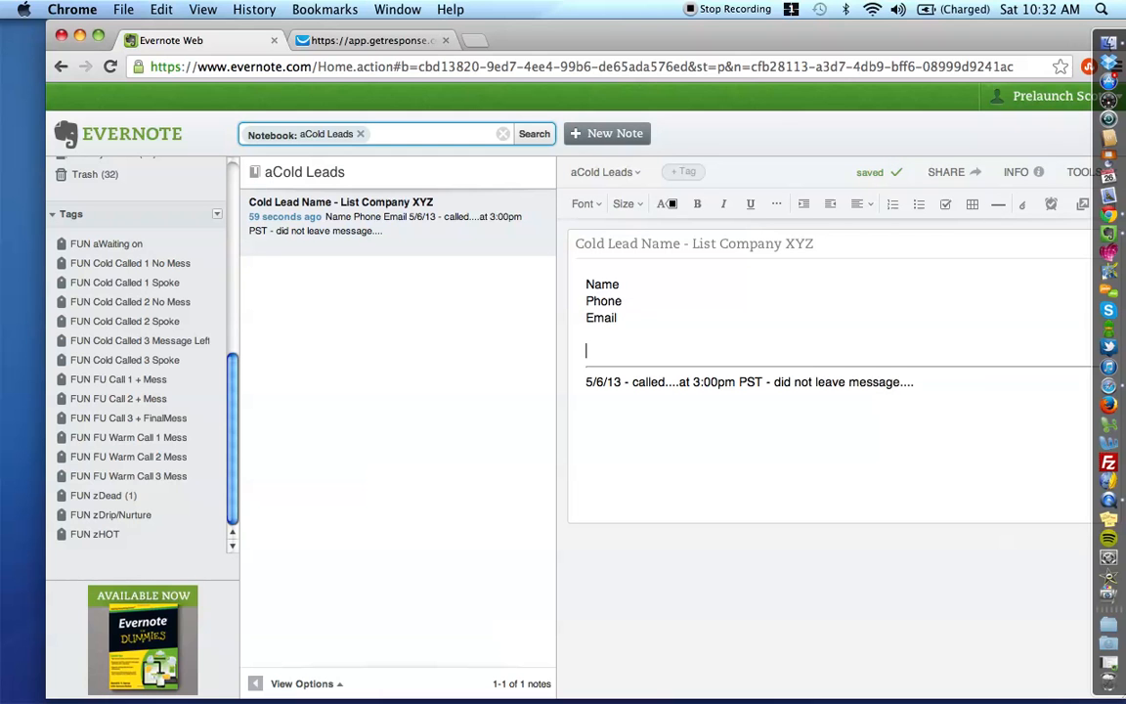
Tag the cold lead note FUN Cold Called 1 No Mess and remove that tag again
scroll(90, 383, "up", 5)
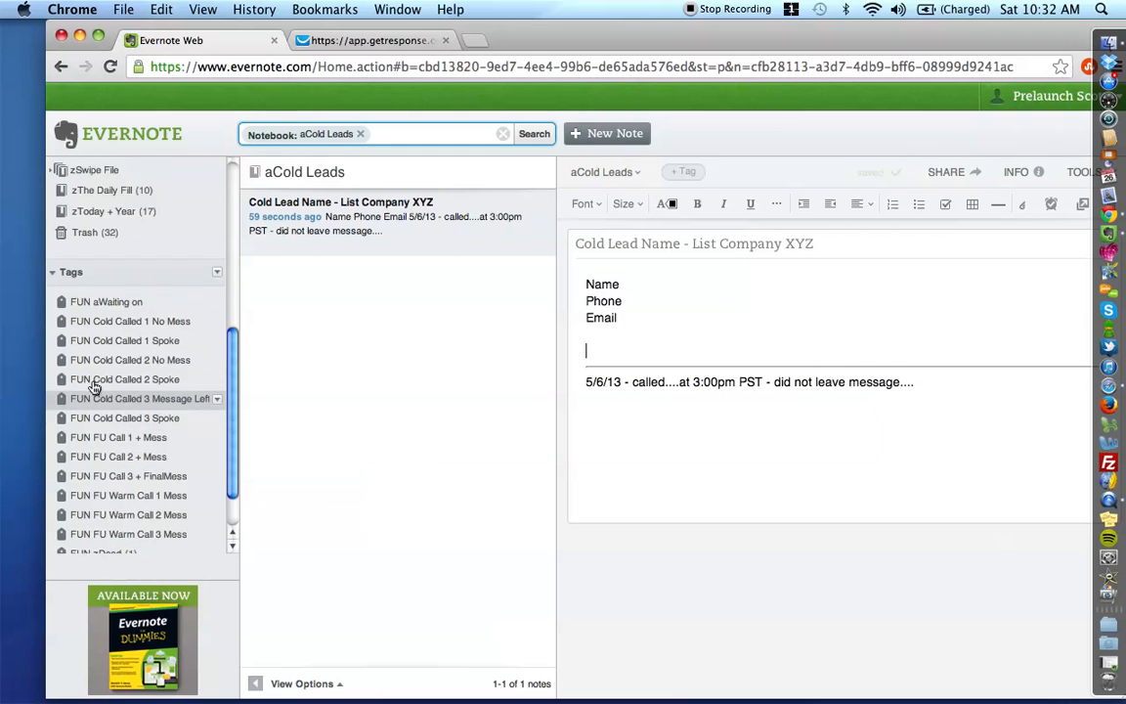
scroll(94, 387, "up", 4)
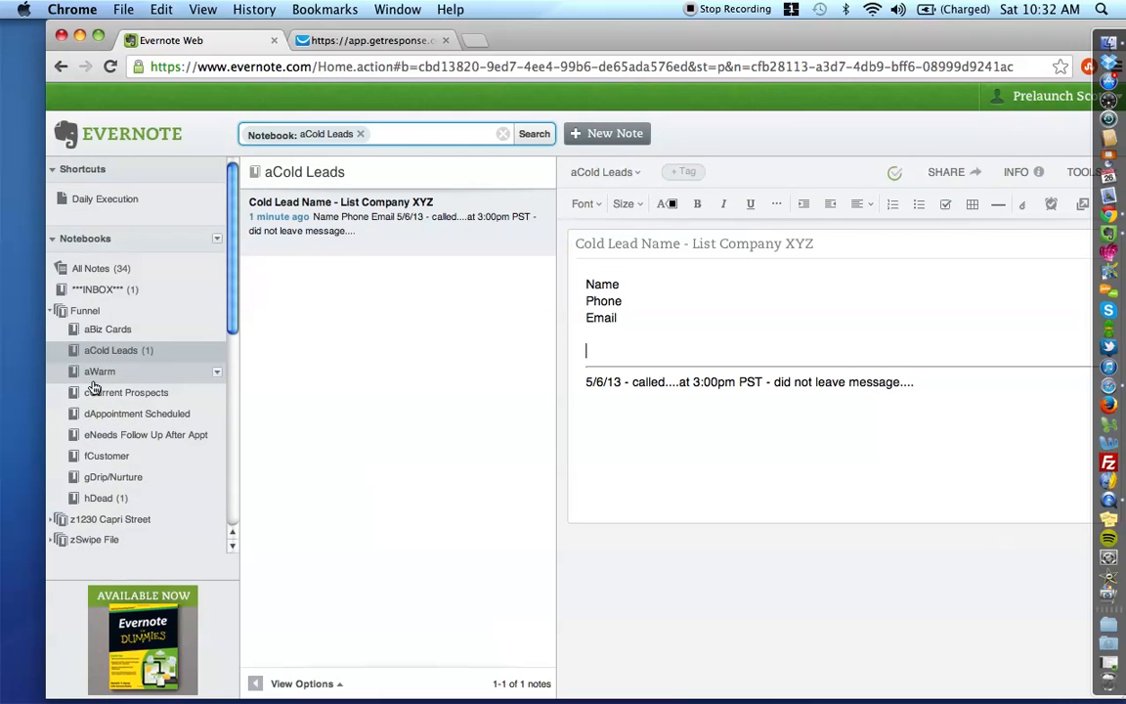
left_click(681, 172)
type("FUN")
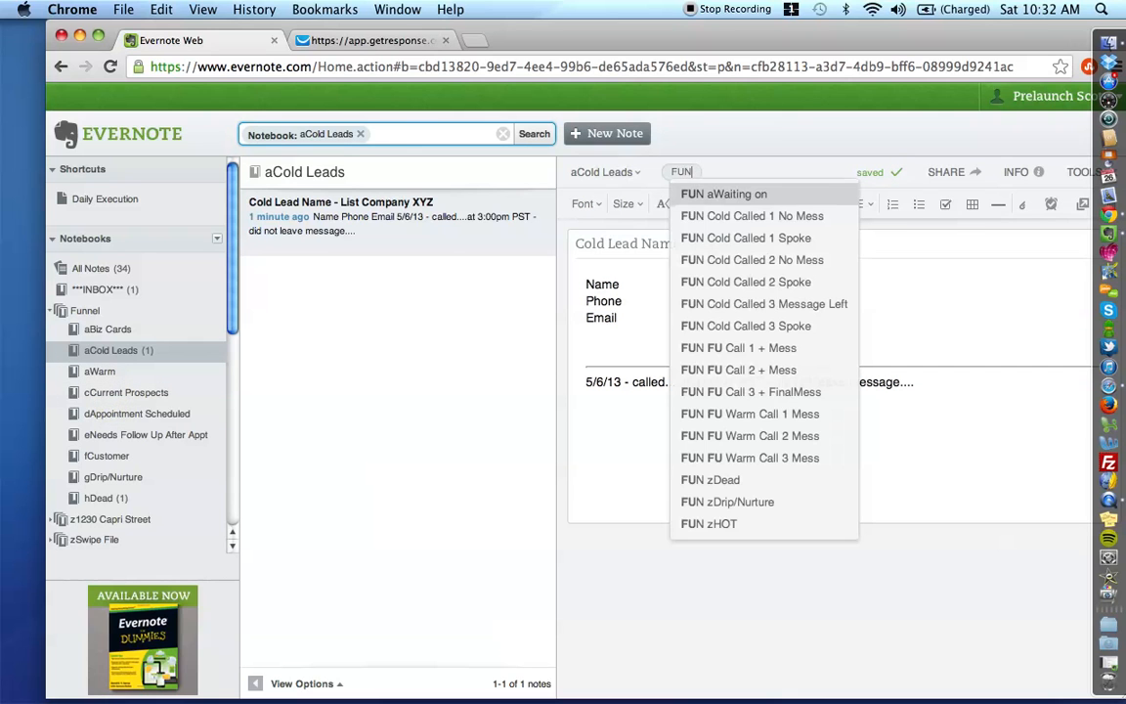
left_click(756, 217)
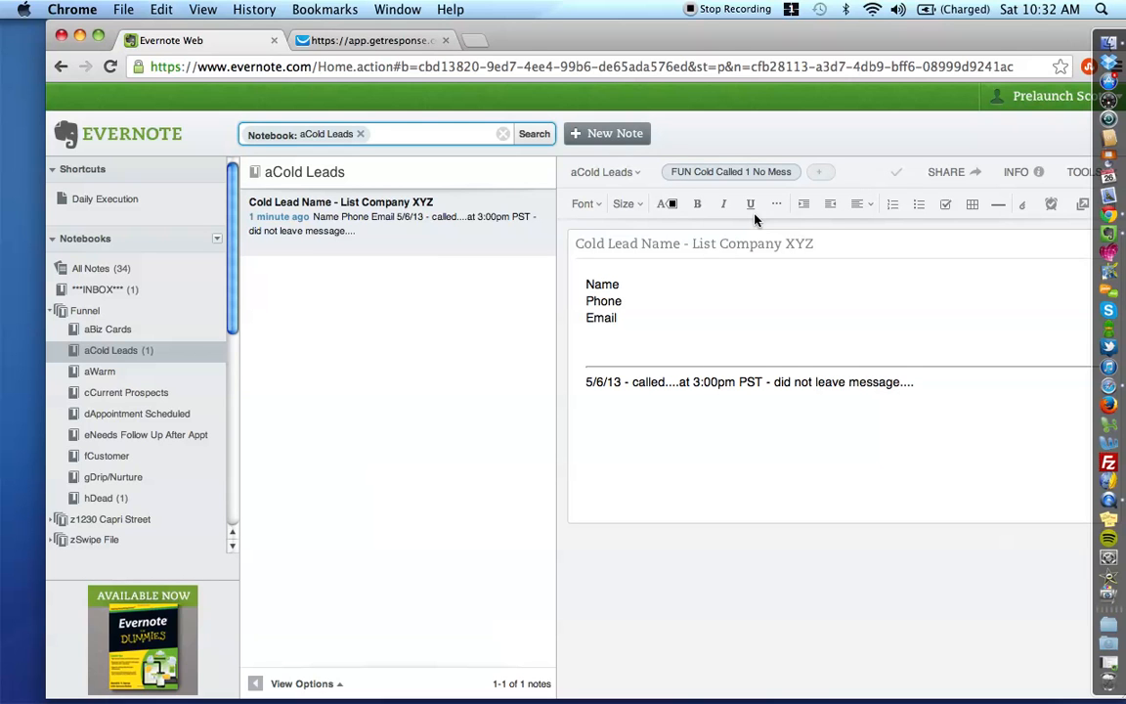
left_click(692, 171)
key("BackSpace")
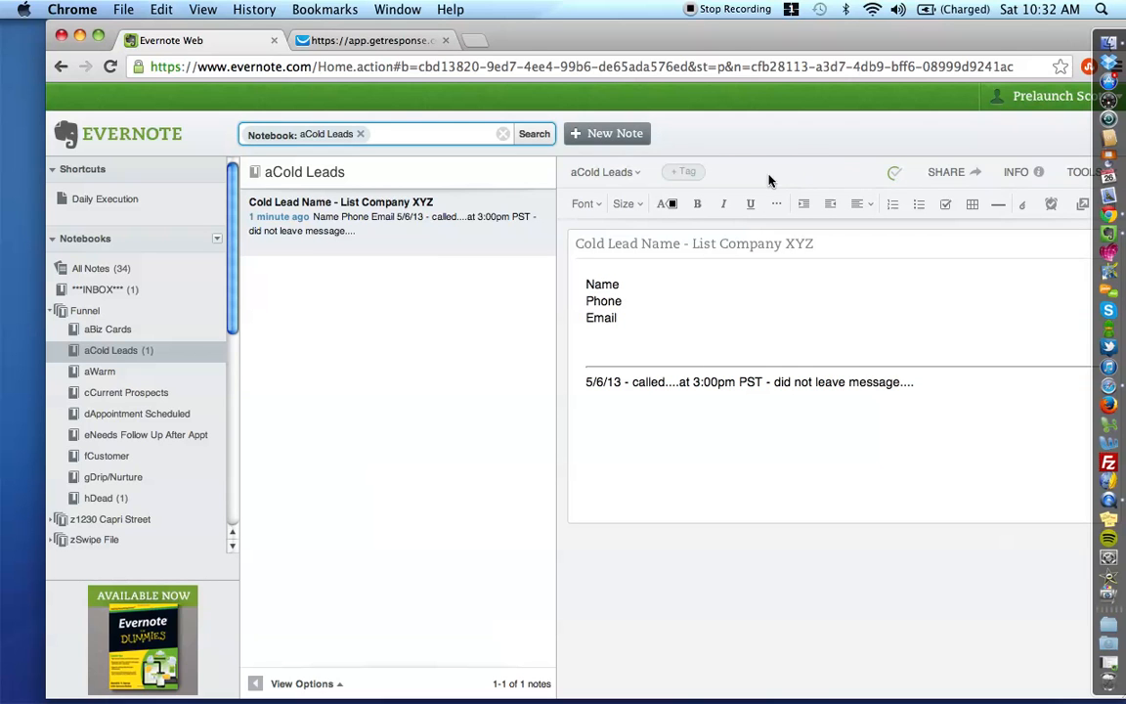
Rewrite the 5/6/13 entry as "called spoke to them....they had interest....schedule appoint for 5/7/13 @ 3:00"
left_click_drag(922, 395, 750, 389)
key("BackSpace")
key("BackSpace")
key("BackSpace")
key("BackSpace")
key("BackSpace")
key("BackSpace")
key("BackSpace")
key("BackSpace")
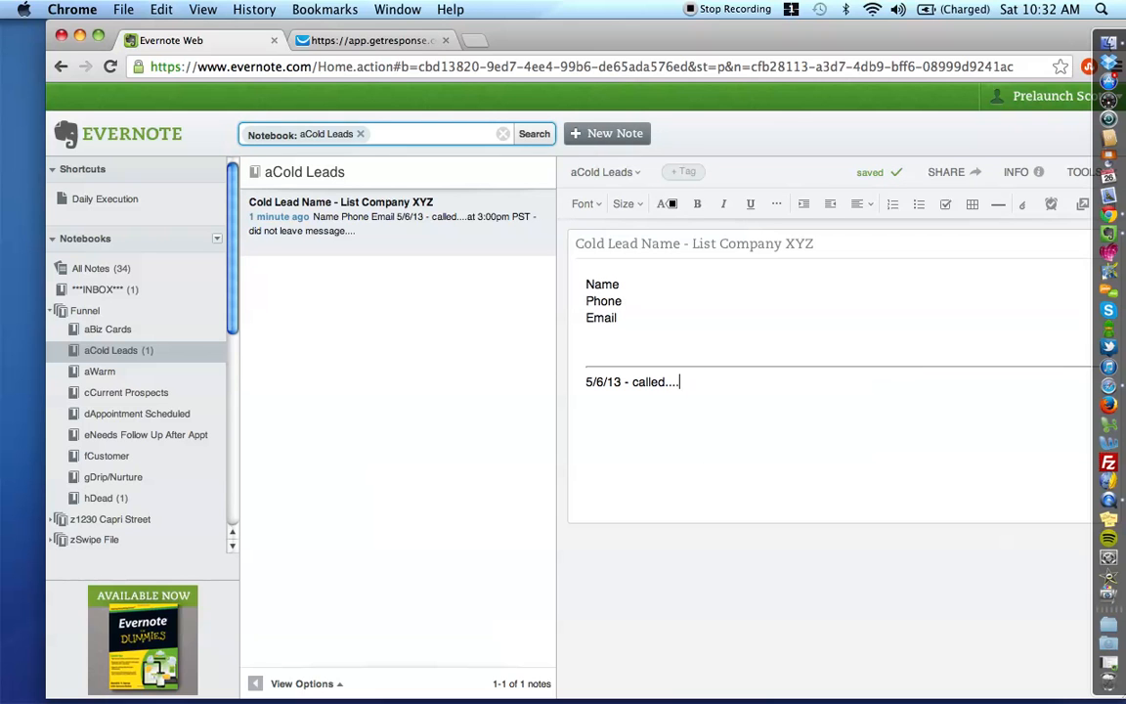
type("spoke to them....they ha")
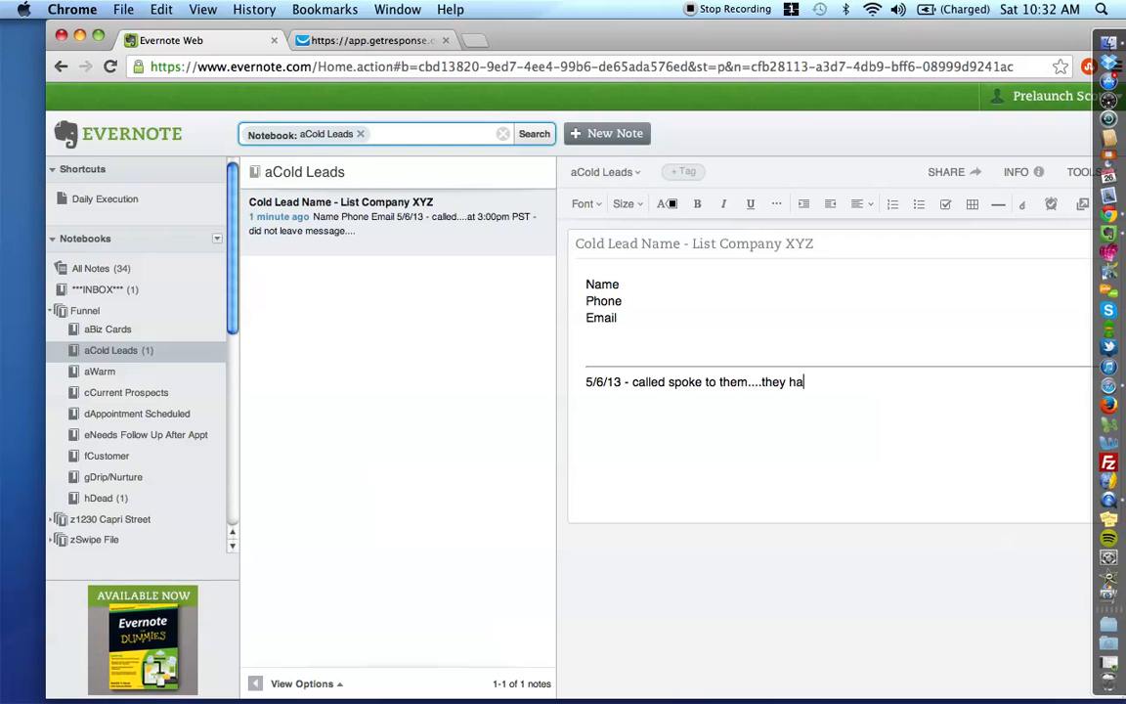
type("d interest....schedule appo")
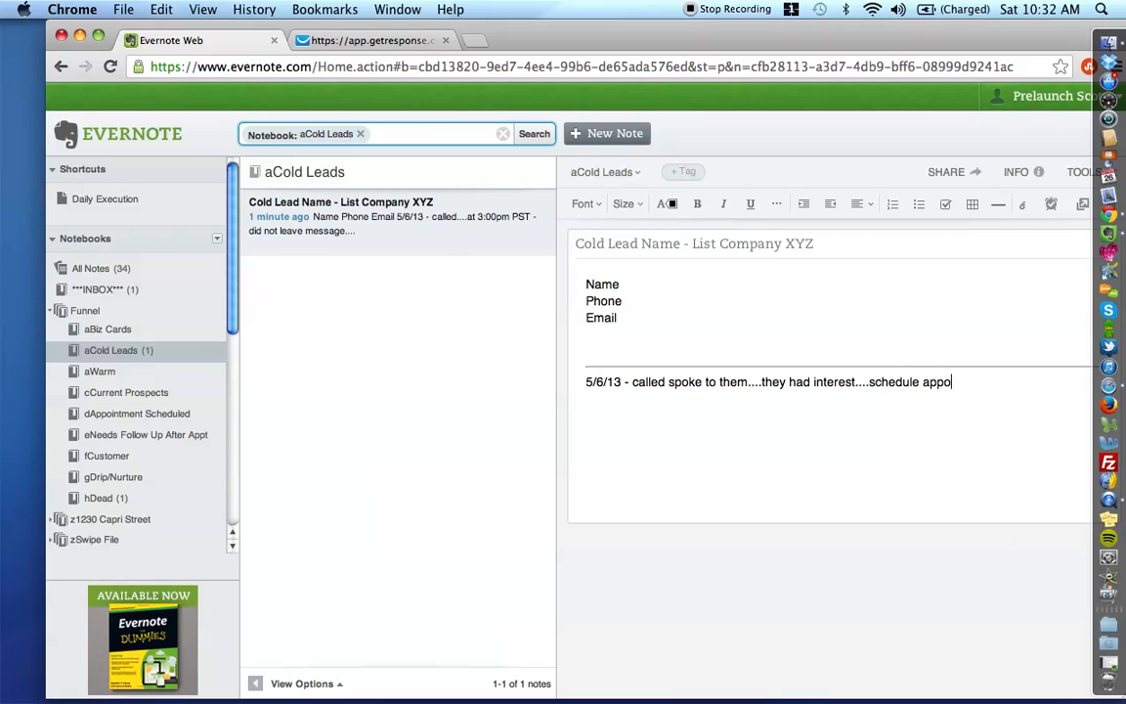
type("int for 5/7/13 @ 3:00")
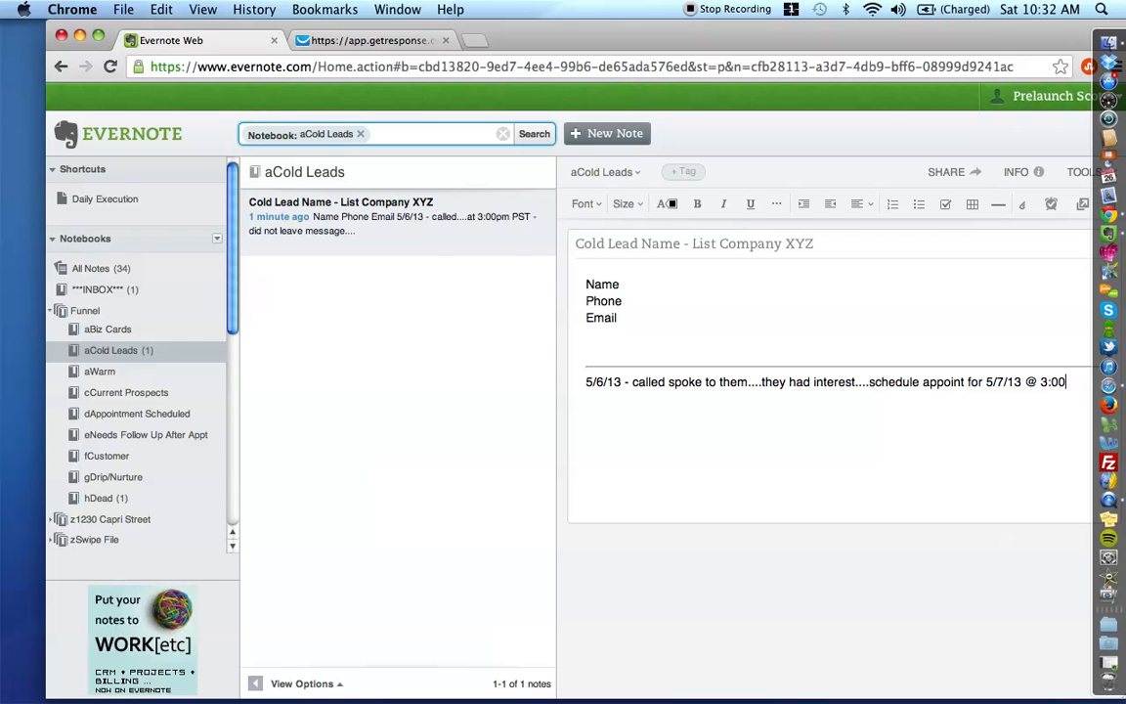
Finish the 5/6/13 entry with "pm....put reminder in calendar" after the 3:00 appointment time
type("pm....put reminder in calienda")
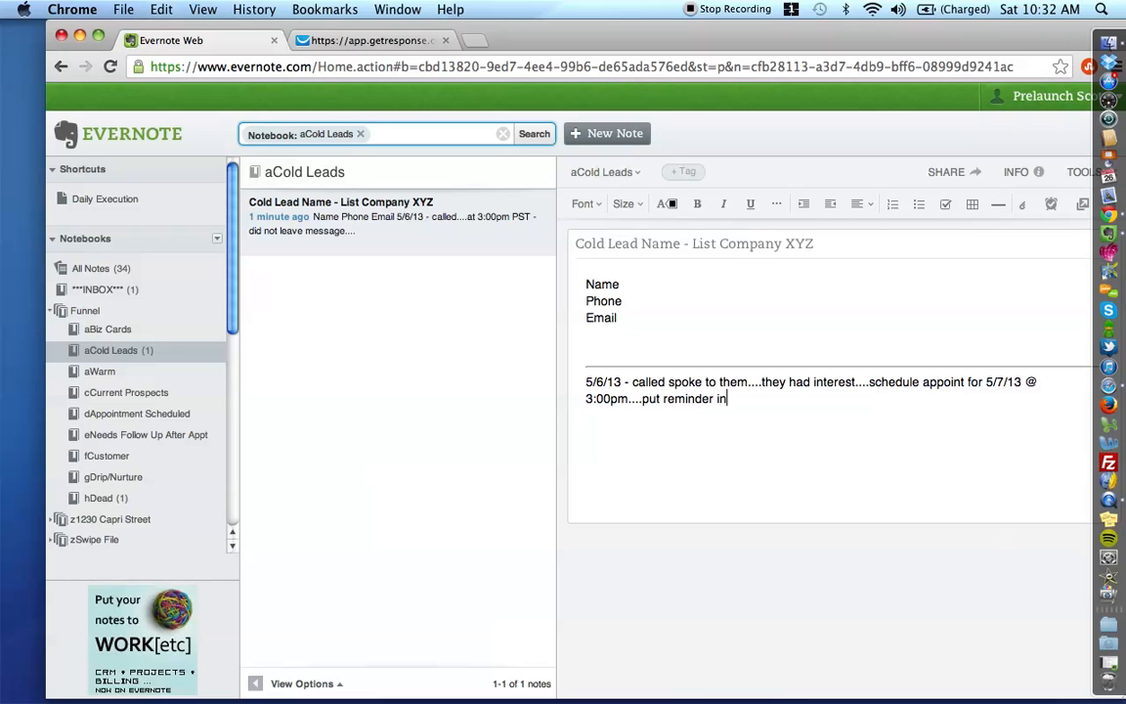
key("BackSpace")
key("BackSpace")
key("BackSpace")
key("BackSpace")
key("BackSpace")
type("end")
Tag the cold lead note FUN Cold Called 1 Spoke, move it to the dAppointment Scheduled notebook and open it there
left_click(691, 350)
left_click(682, 173)
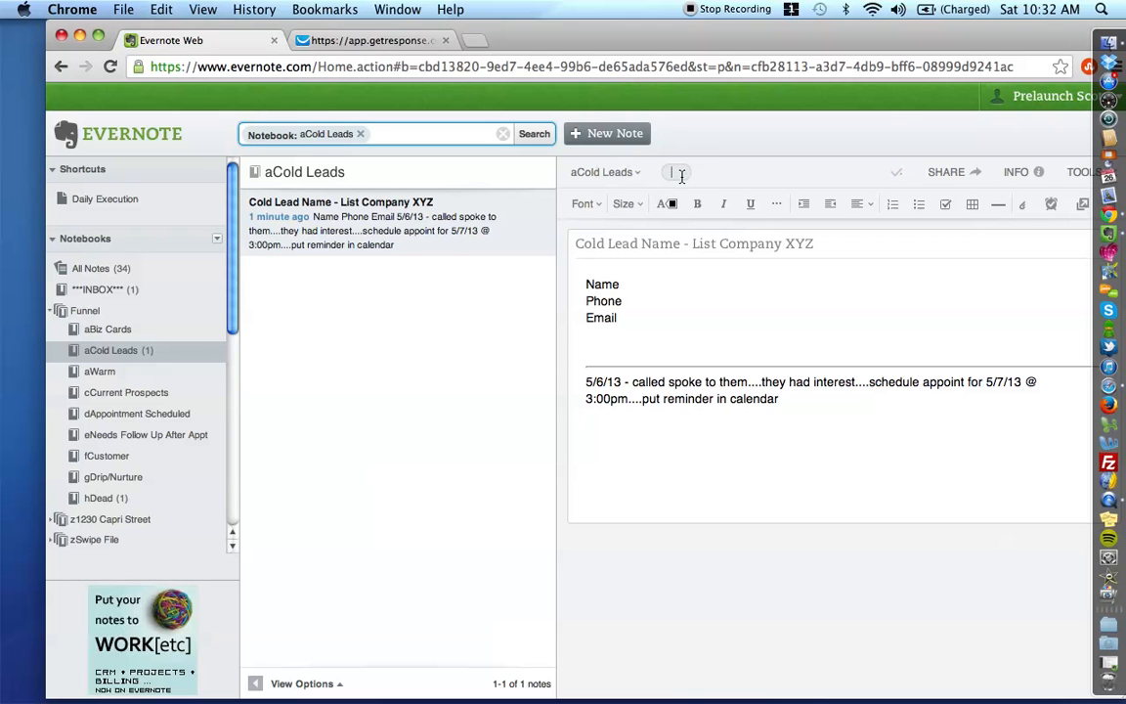
type("FUN")
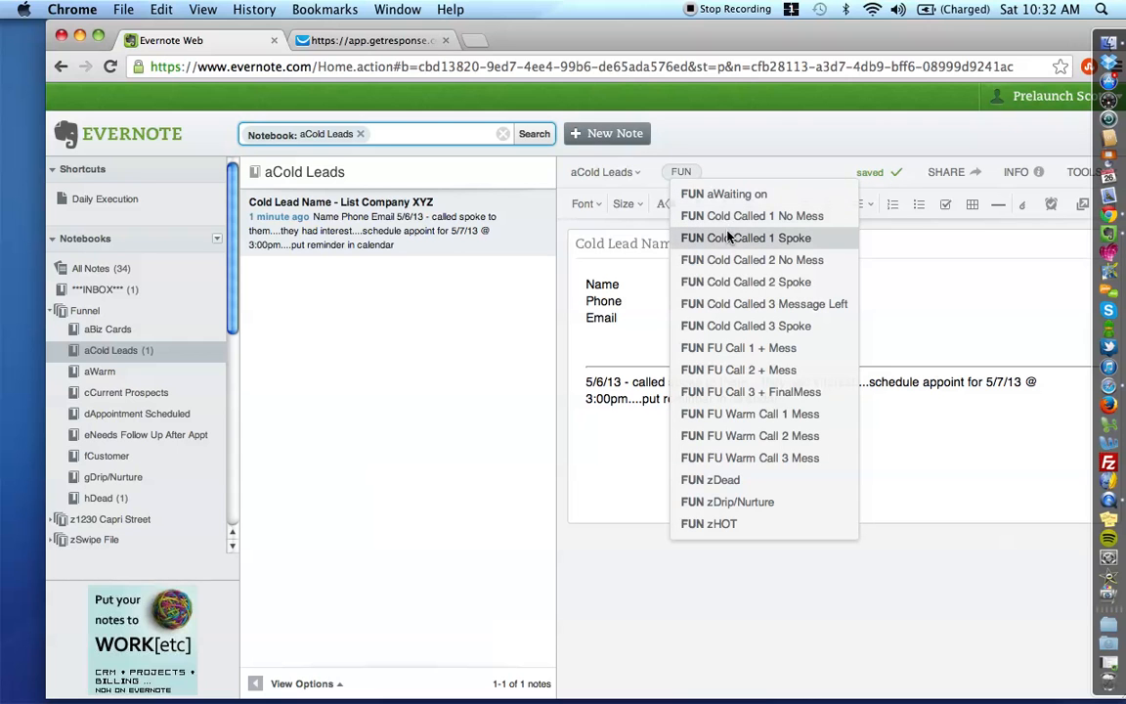
left_click(731, 239)
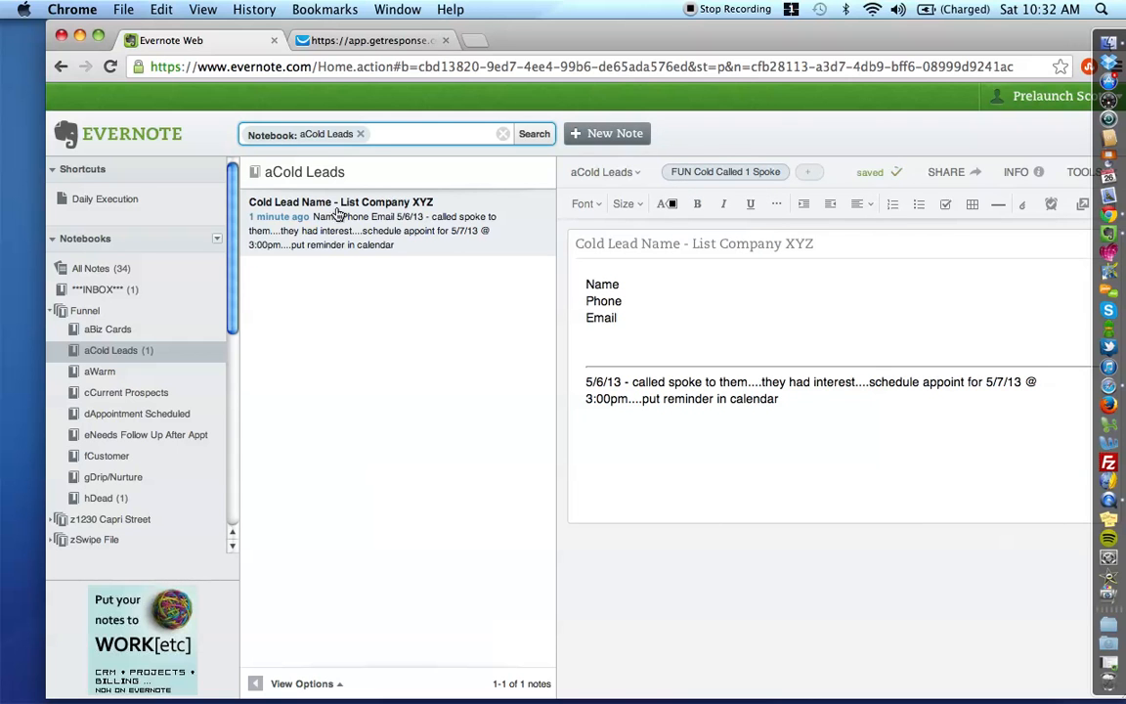
left_click_drag(334, 229, 166, 415)
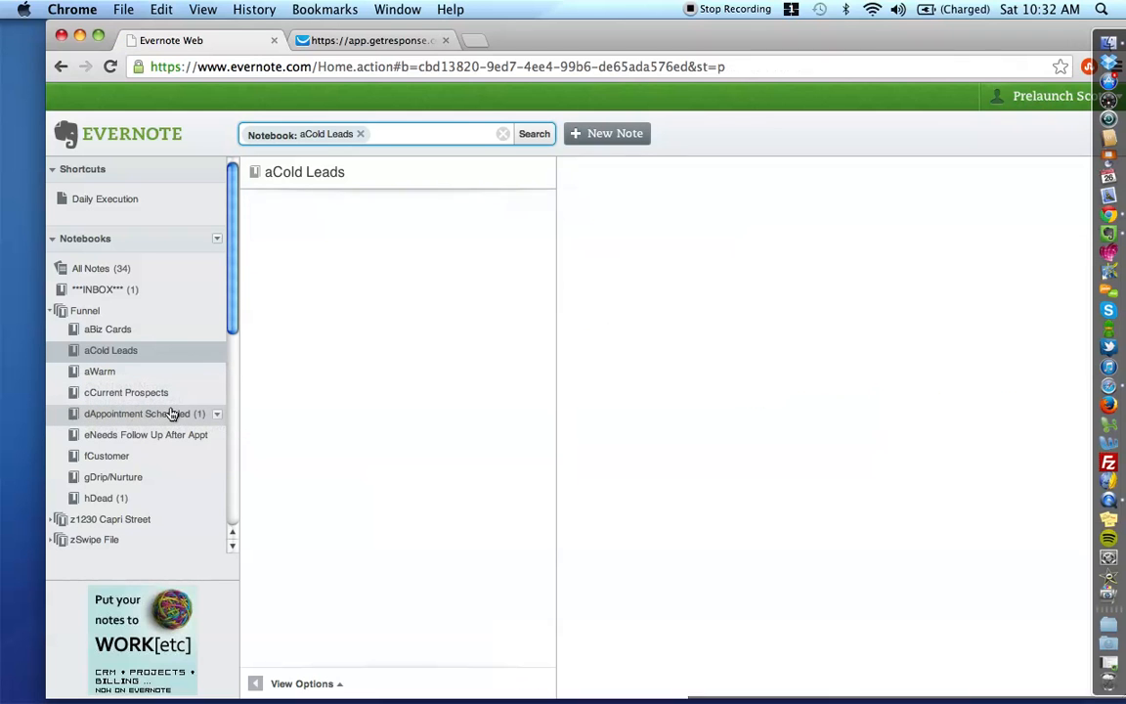
left_click(142, 414)
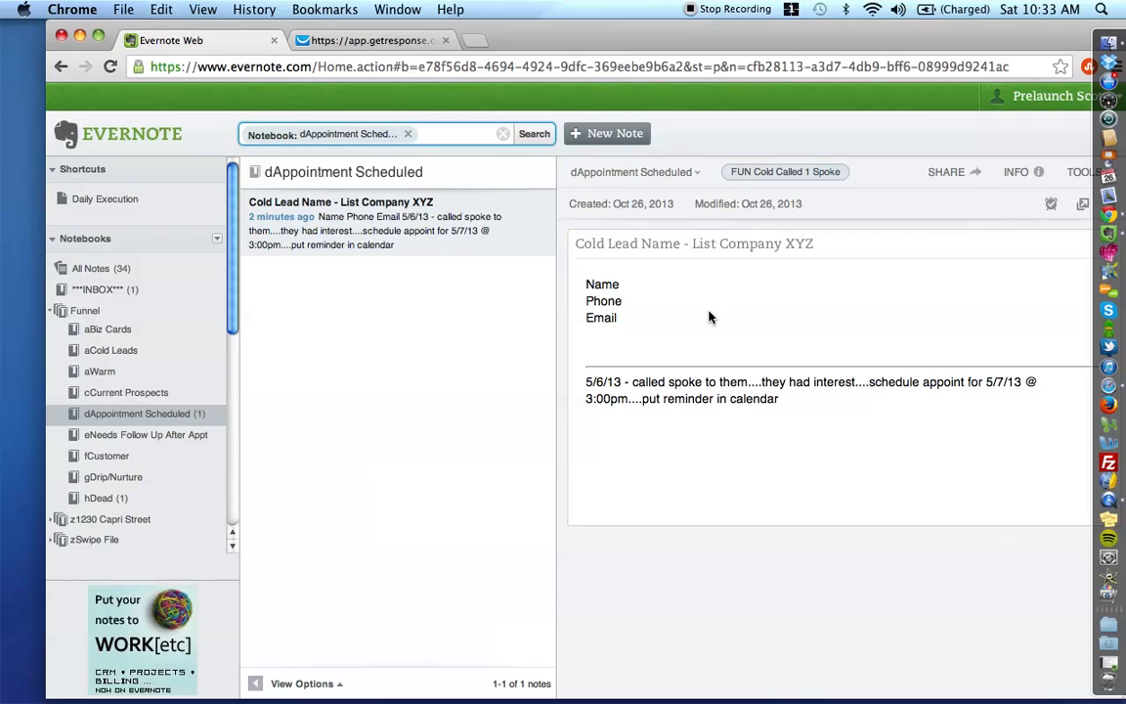
Start a new dated entry "5/7/13 -" above the horizontal line in the cold lead note
left_click(635, 349)
key("Return")
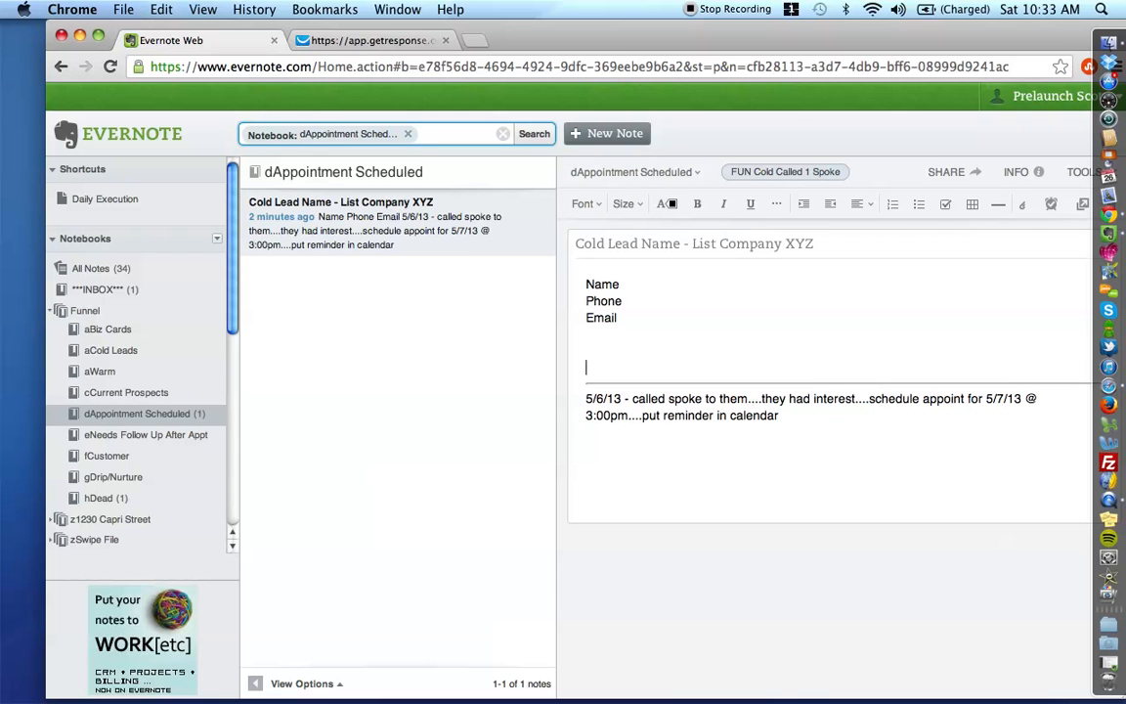
type("5/7/13 -")
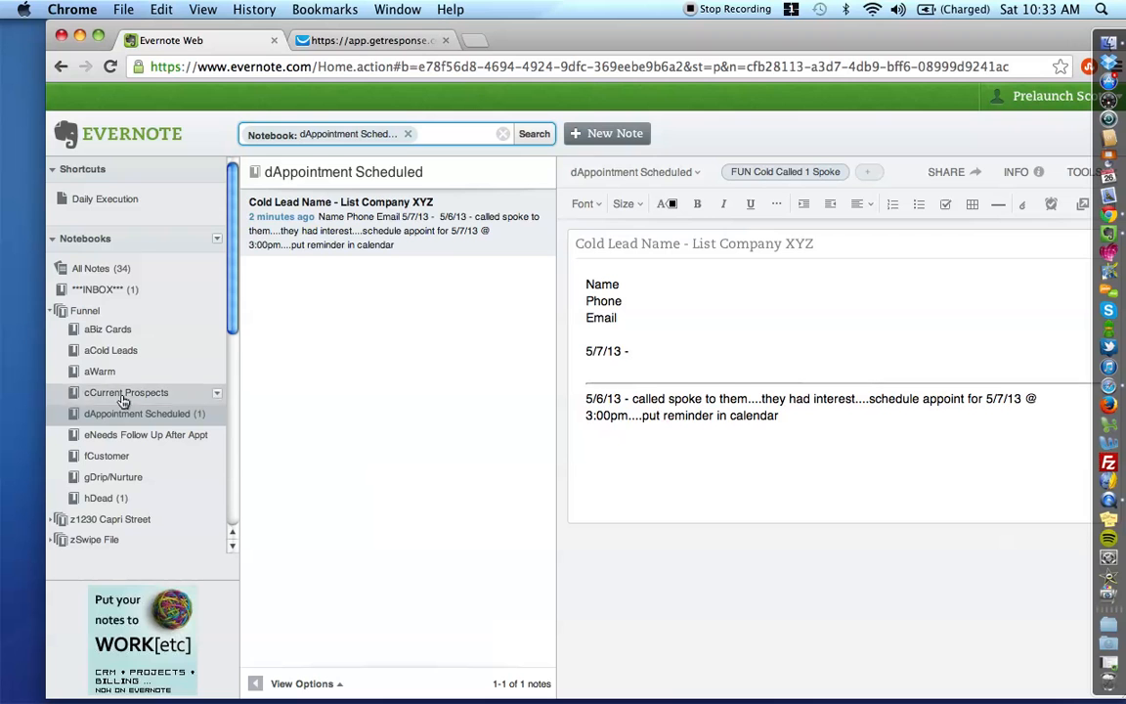
Examine the list of FUN call tags alongside the Funnel notebooks
scroll(122, 348, "down", 5)
scroll(122, 348, "down", 3)
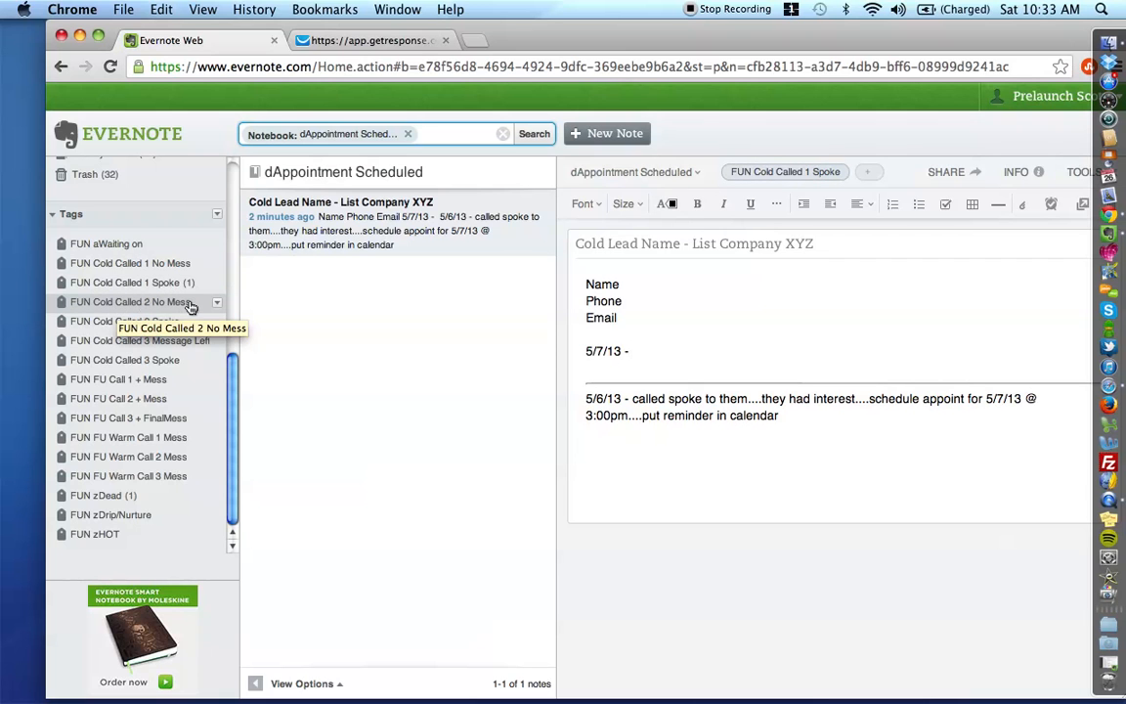
scroll(189, 301, "up", 10)
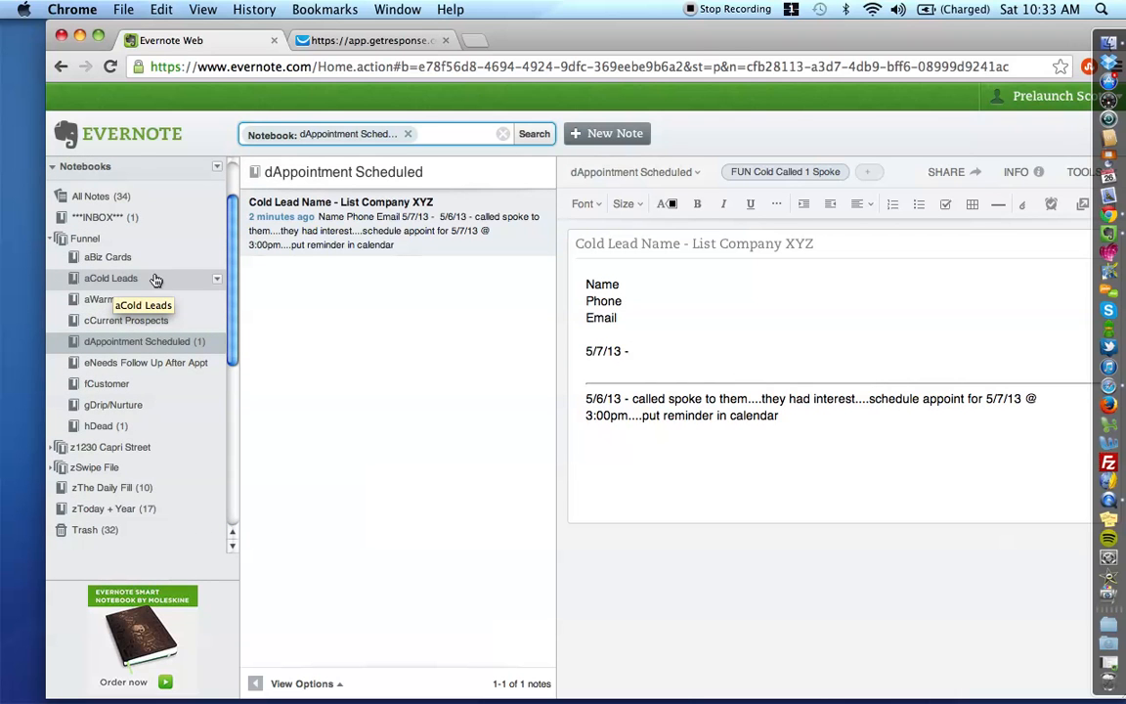
scroll(137, 280, "down", 8)
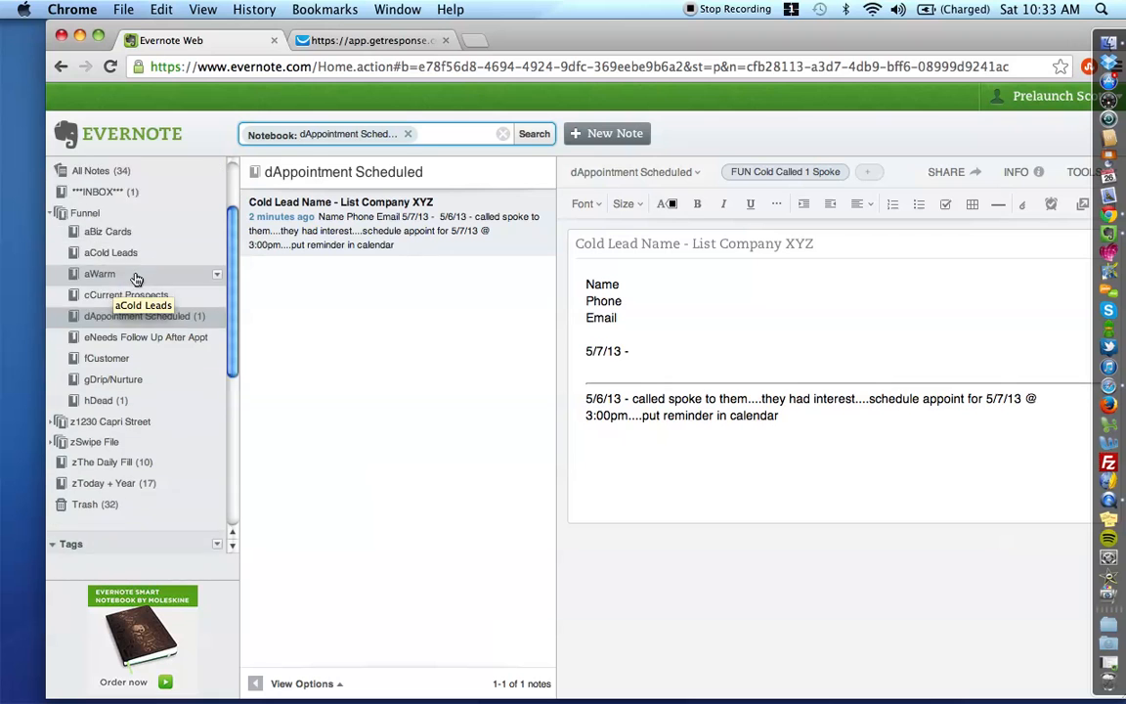
scroll(137, 281, "down", 2)
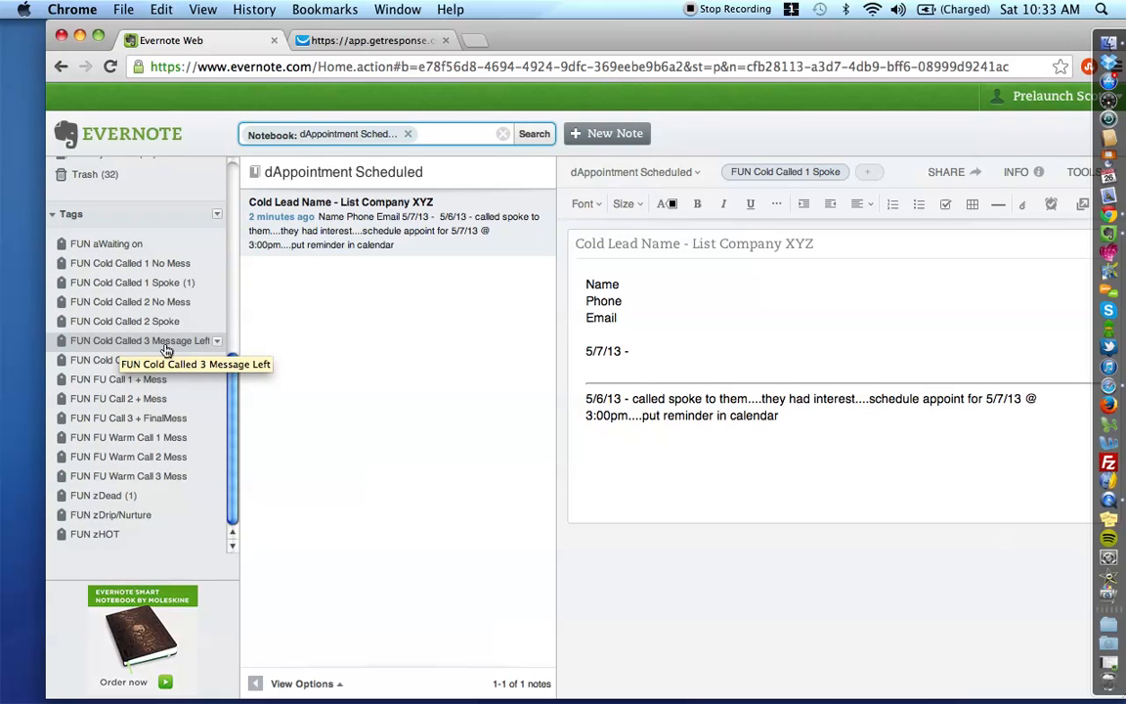
scroll(174, 344, "up", 10)
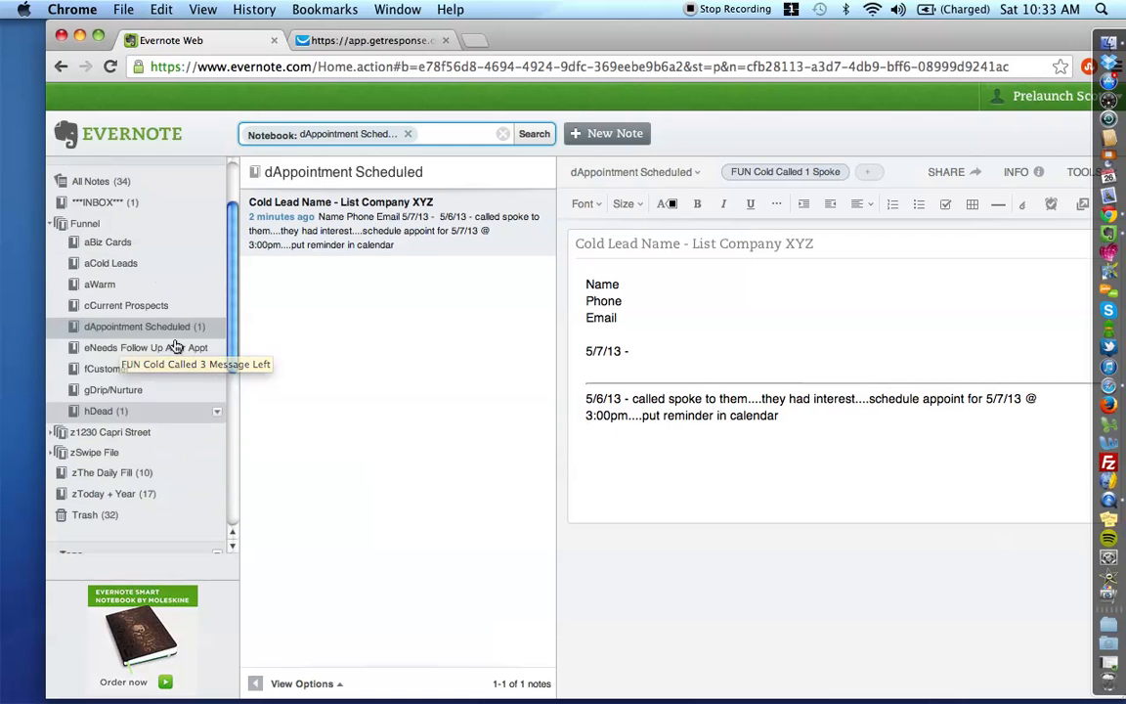
scroll(133, 282, "down", 5)
scroll(133, 283, "down", 3)
scroll(129, 303, "up", 7)
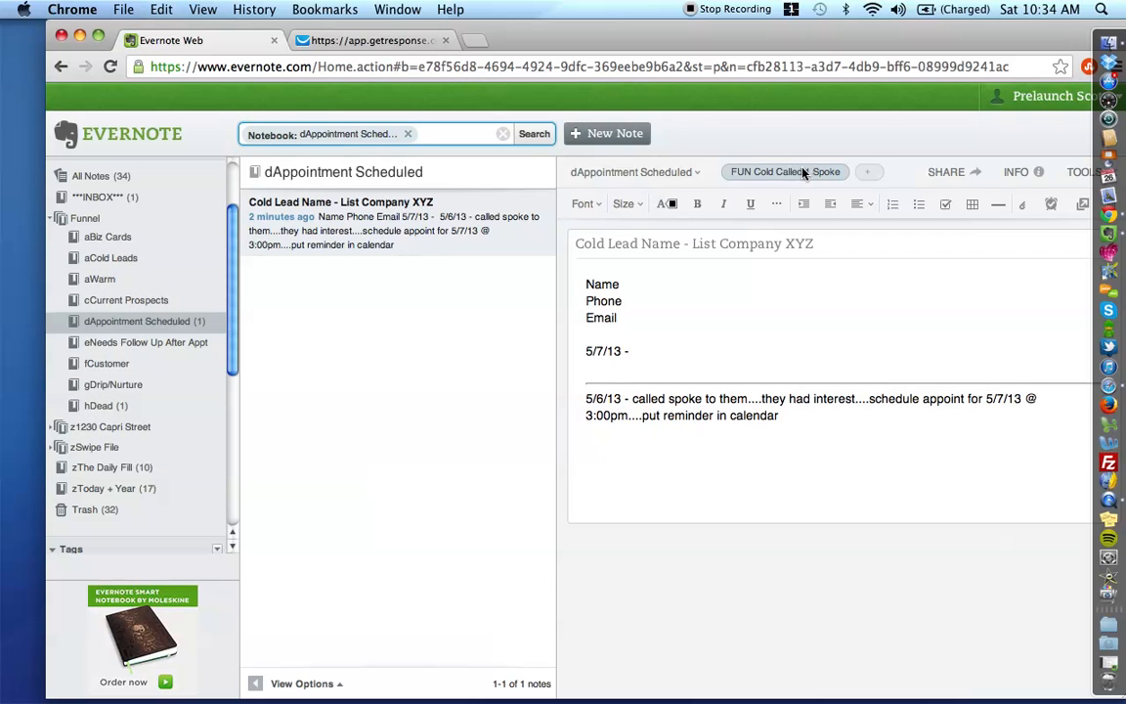
Search the Funnel stack for notes tagged FUN Cold Called 3 Message Left
left_click(82, 219)
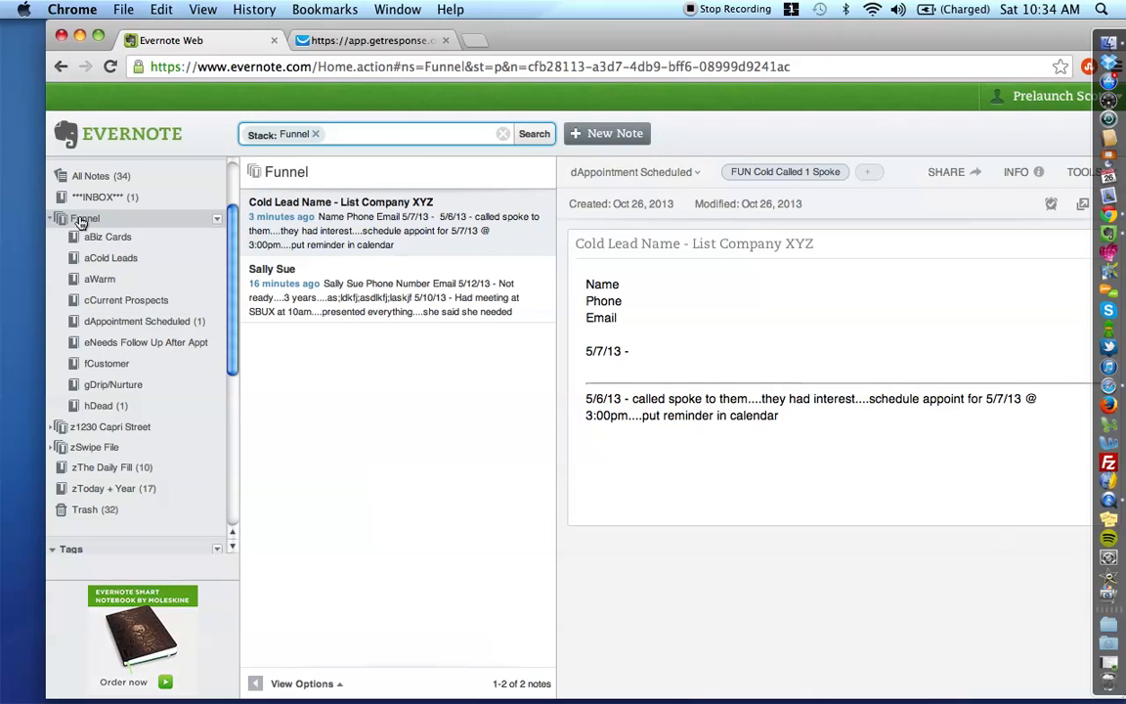
left_click(421, 127)
type("SWIP")
key("BackSpace")
key("BackSpace")
key("BackSpace")
key("BackSpace")
key("BackSpace")
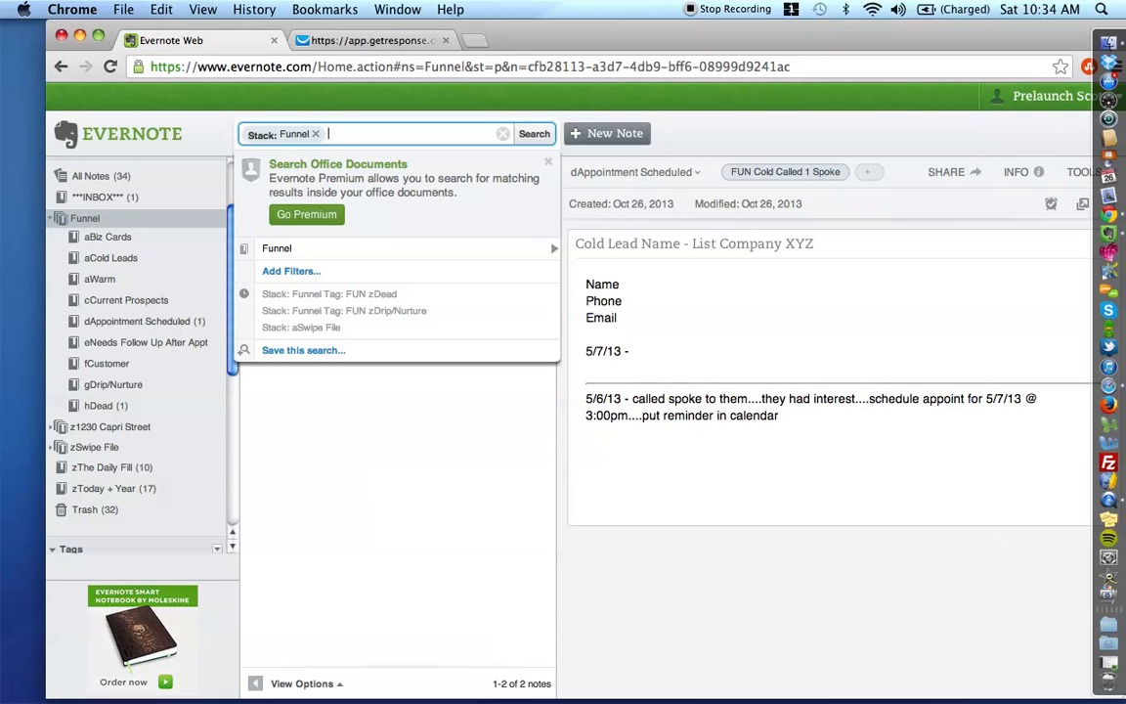
type("FUN")
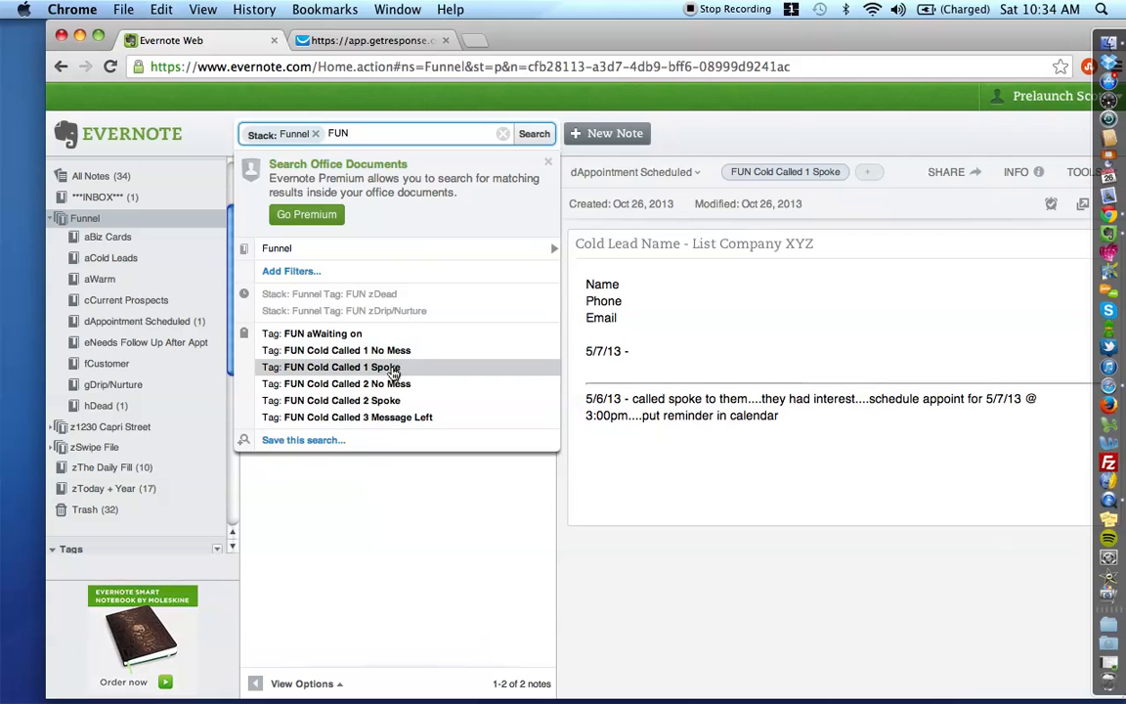
left_click(377, 420)
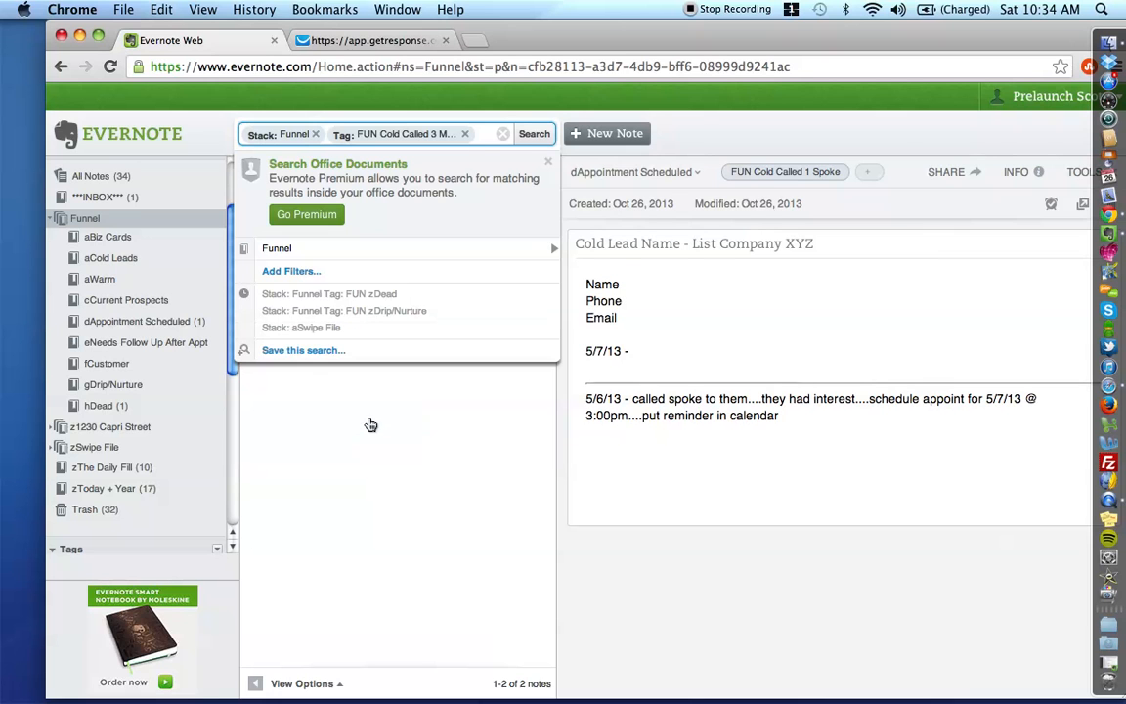
left_click(529, 135)
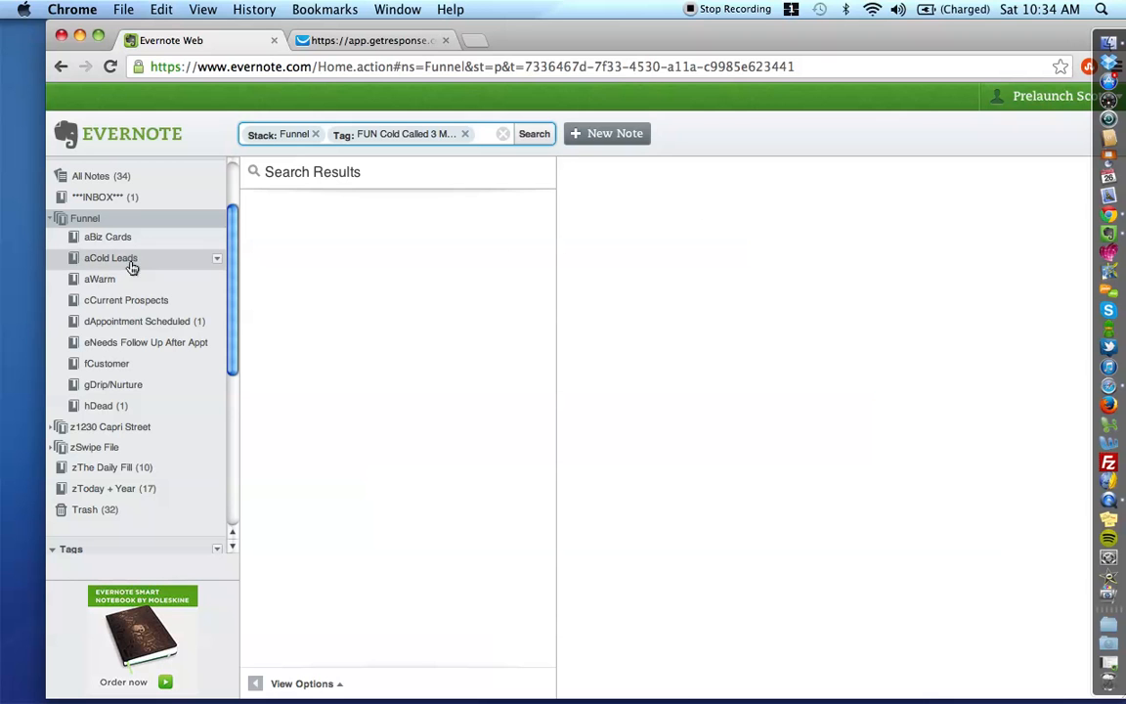
Open the aWarm notebook and examine the FUN tags covering follow-up, warm call, dead and drip/nurture stages
scroll(138, 302, "down", 5)
scroll(138, 303, "up", 2)
scroll(139, 303, "up", 5)
left_click(123, 311)
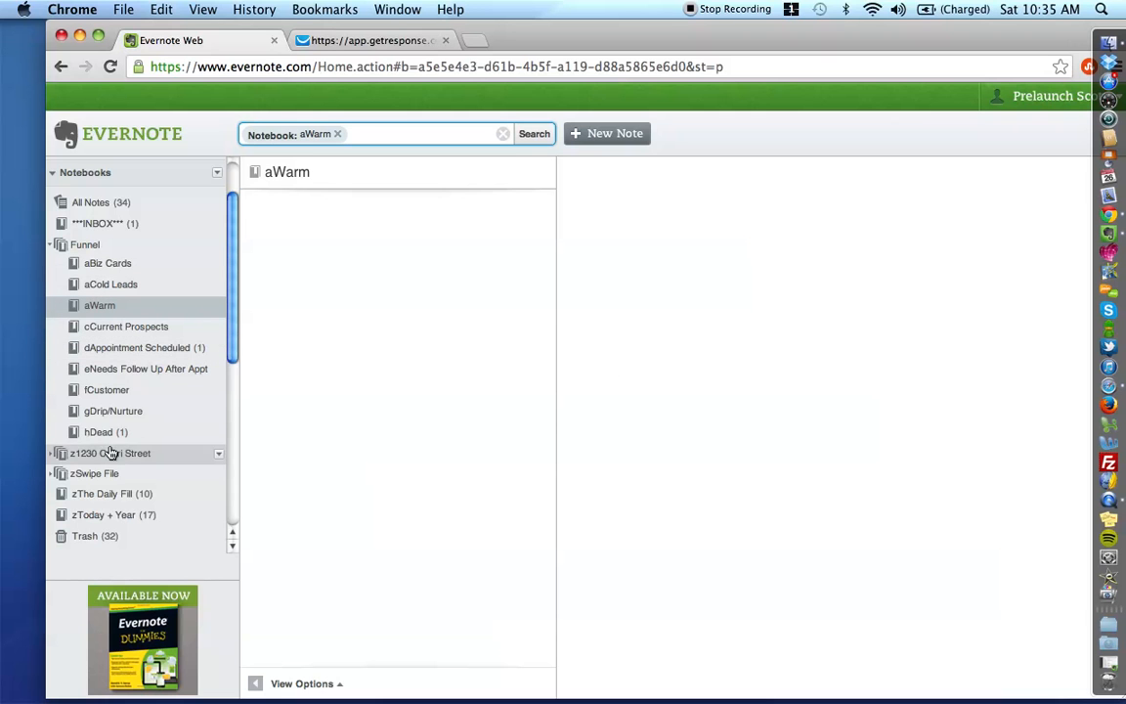
scroll(135, 332, "down", 3)
scroll(134, 341, "up", 1)
scroll(135, 427, "down", 5)
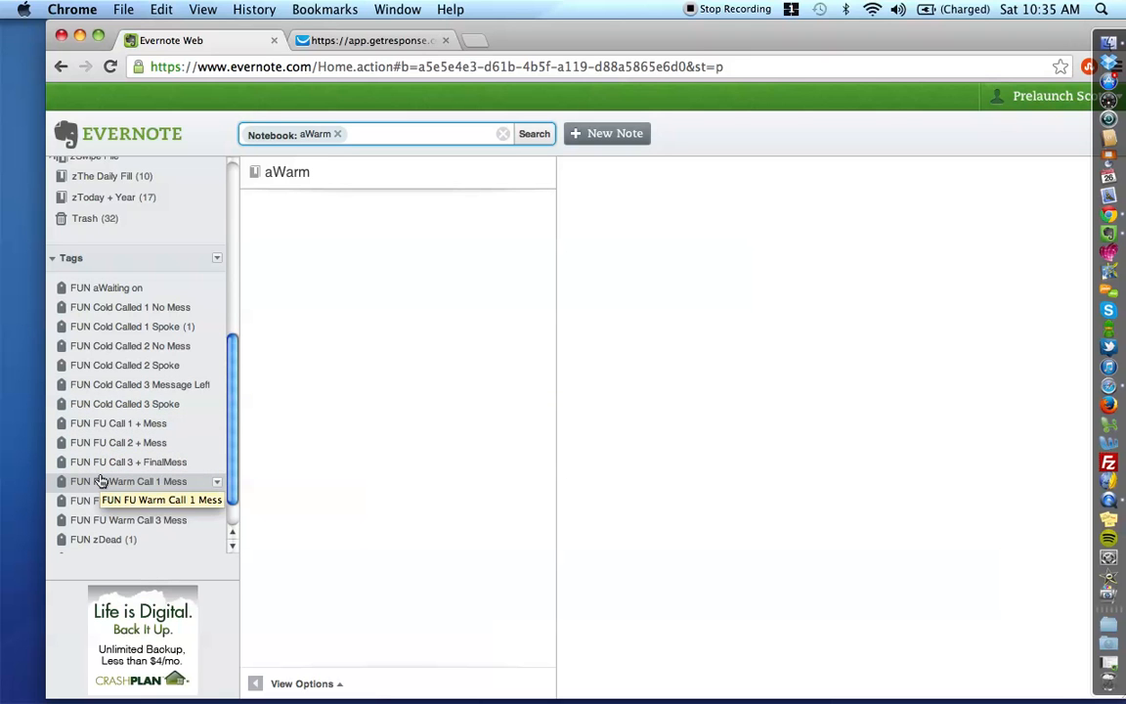
scroll(100, 481, "down", 2)
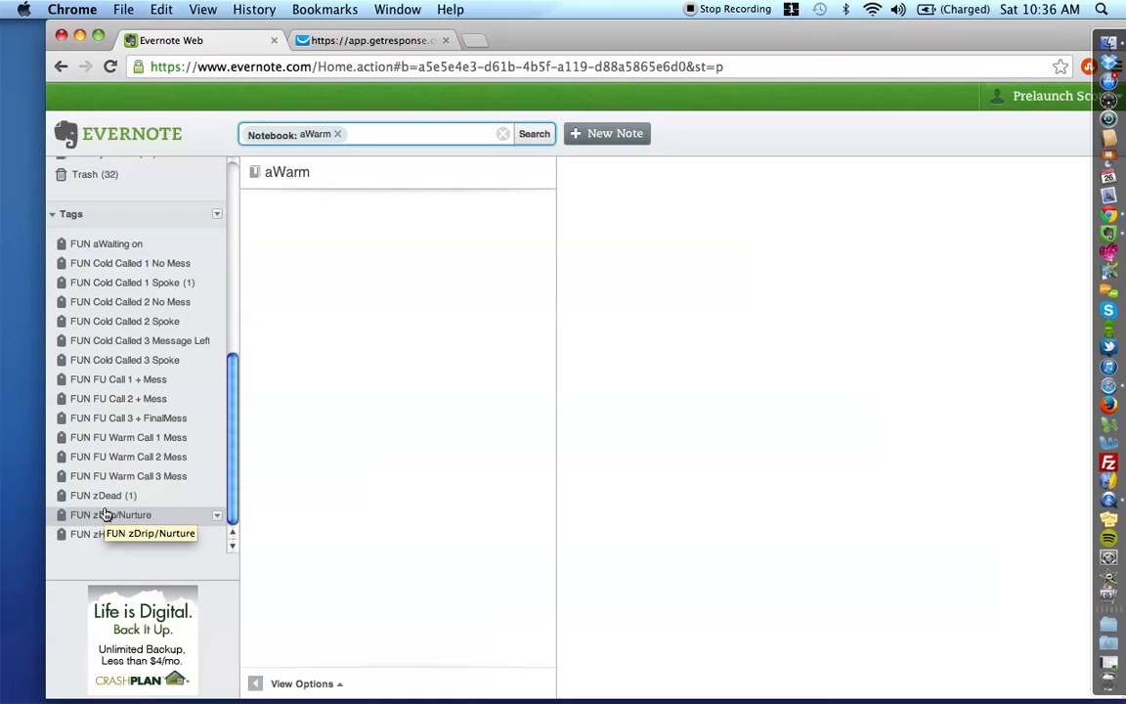
scroll(106, 515, "up", 10)
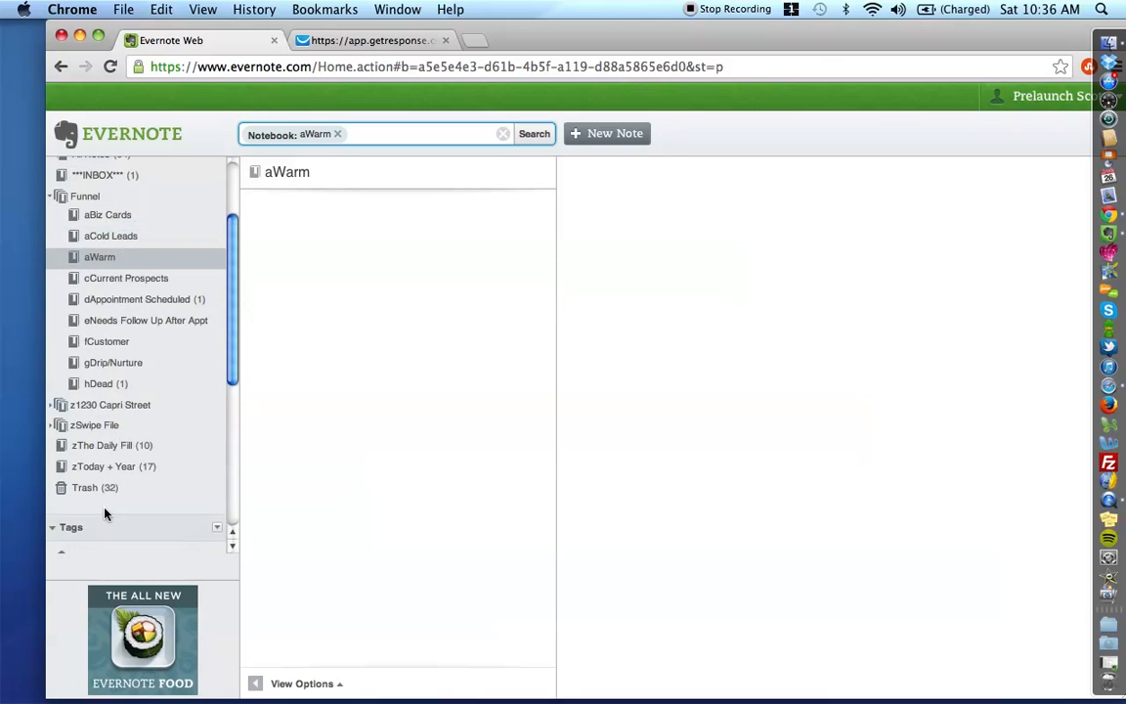
scroll(105, 508, "up", 3)
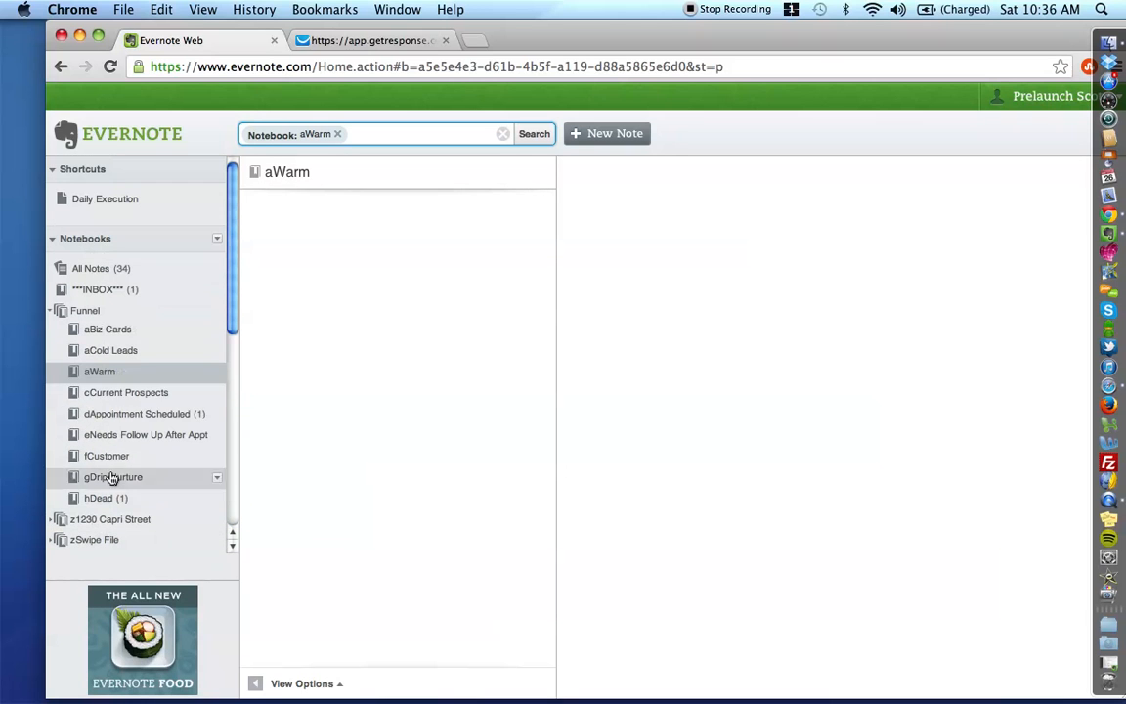
Create a note titled "Name of Person" in the cCurrent Prospects notebook
left_click(130, 393)
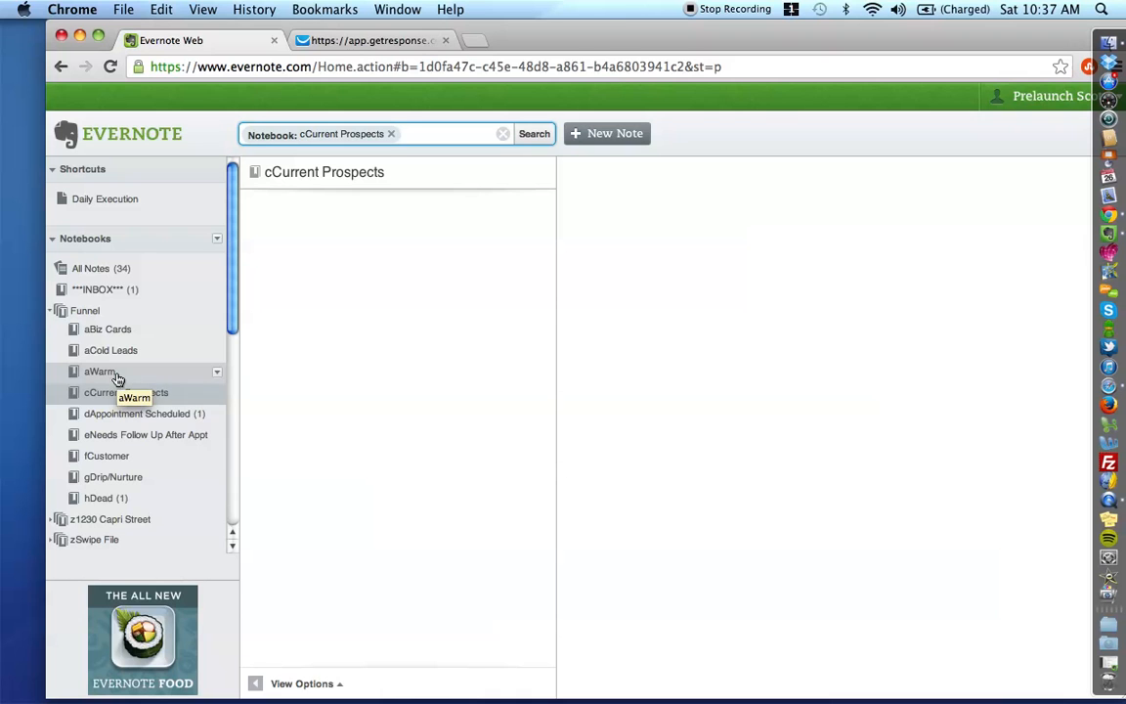
left_click(607, 132)
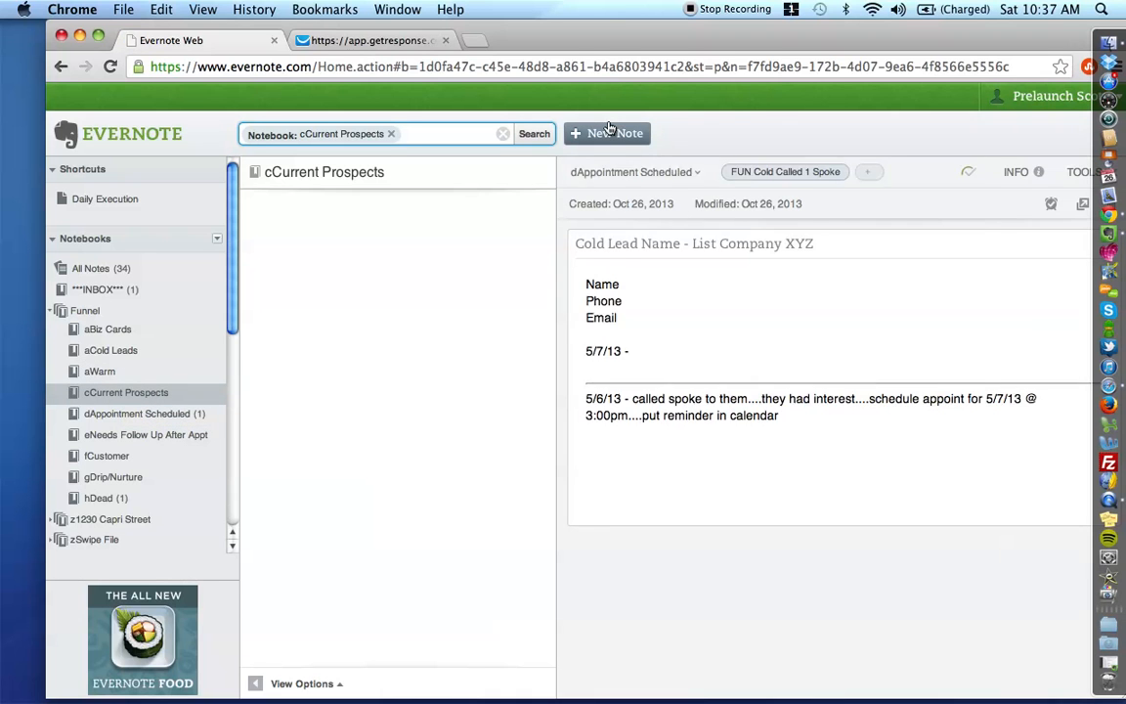
left_click(619, 241)
type("Name of Person")
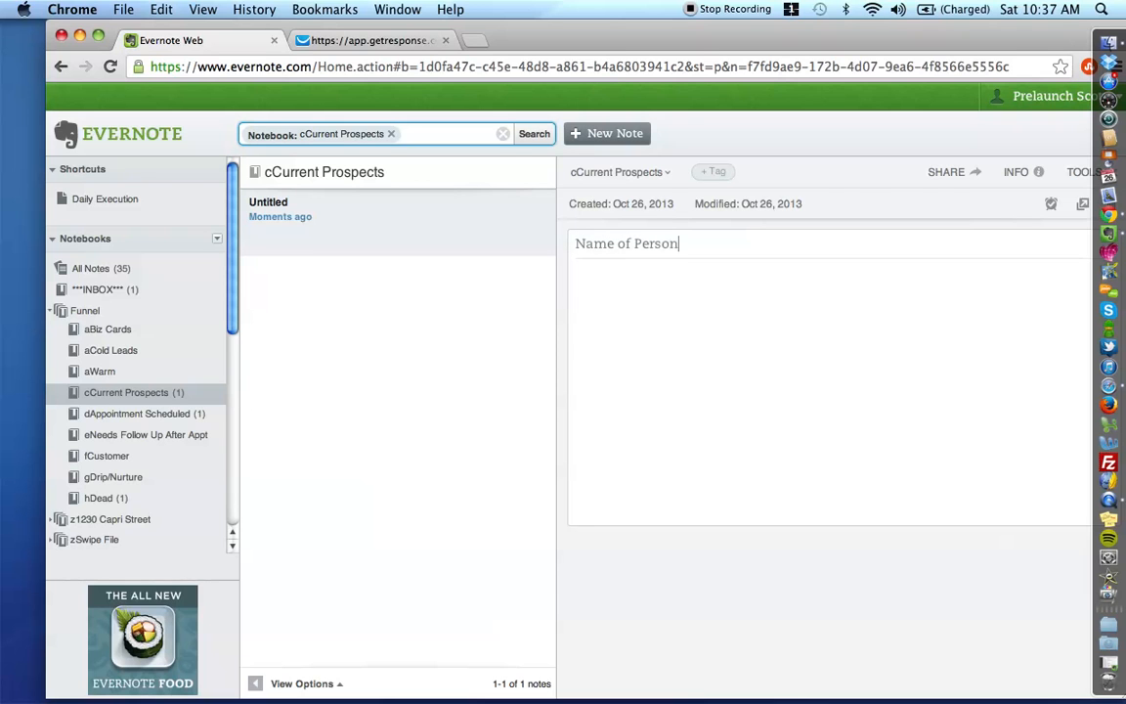
Add the contact placeholder lines "name", "Number" and "Email" to the new note's body, followed by a blank line
left_click(678, 325)
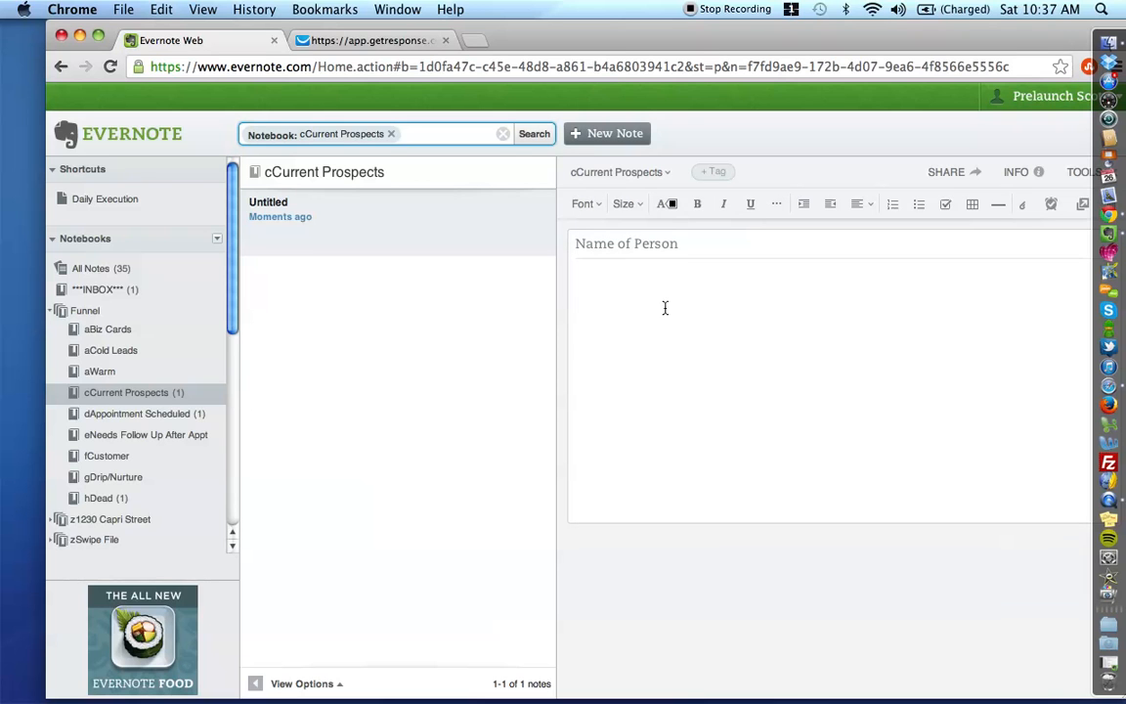
type("name")
key("Return")
type("Number")
key("Return")
type("Email")
key("Return")
key("Return")
Add the lead source line "Responded to internet campaign FB ads - (details about that campaign)" and leave blank lines below it
type("Responded to ")
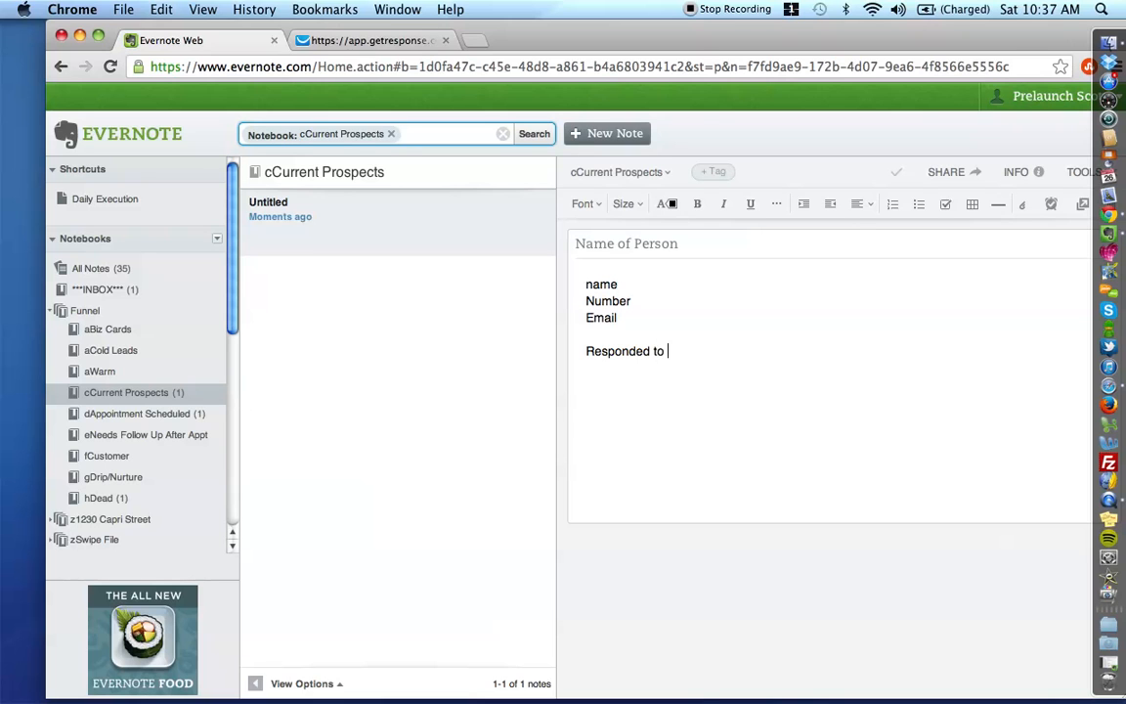
type("a")
key("BackSpace")
type("Traff")
key("BackSpace")
key("BackSpace")
key("BackSpace")
key("BackSpace")
key("BackSpace")
type("internet campaign ")
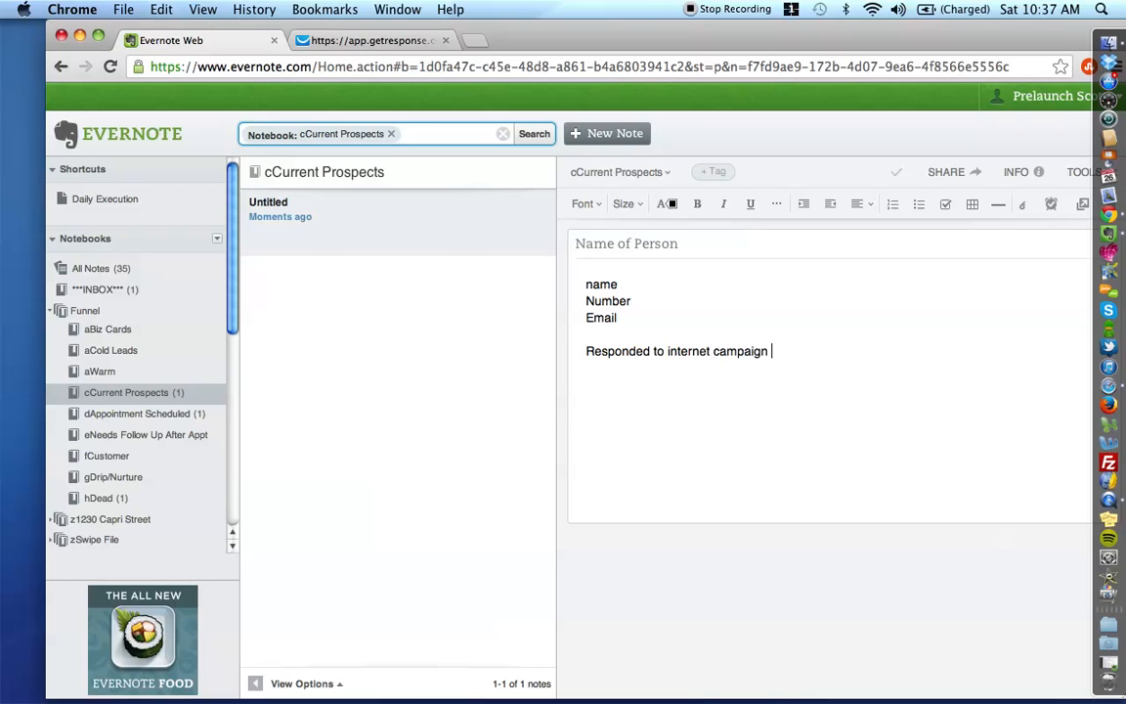
type("FB ads - (de")
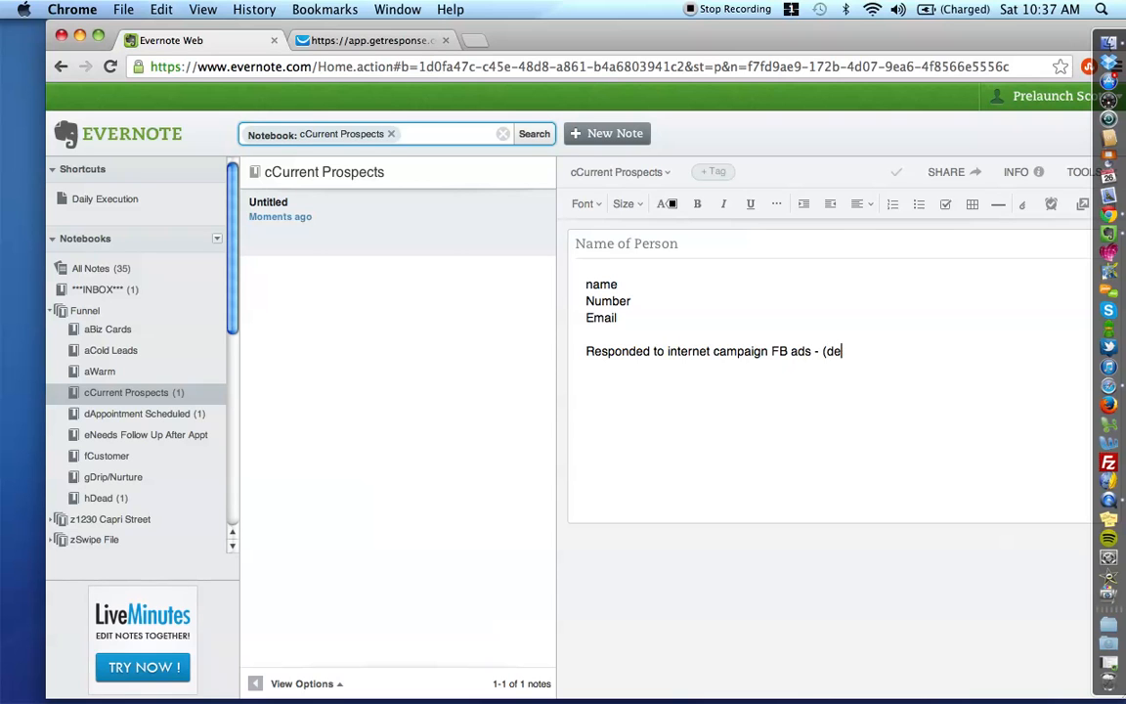
type("tails about that ")
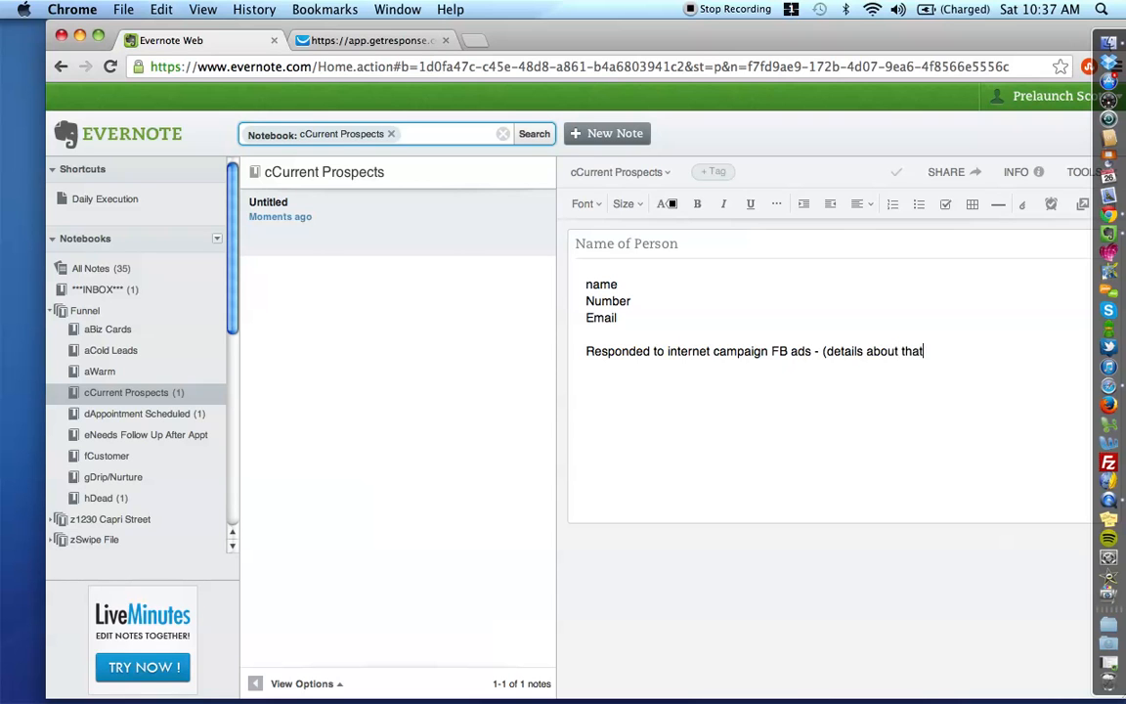
type("campaign)")
key("Return")
key("Return")
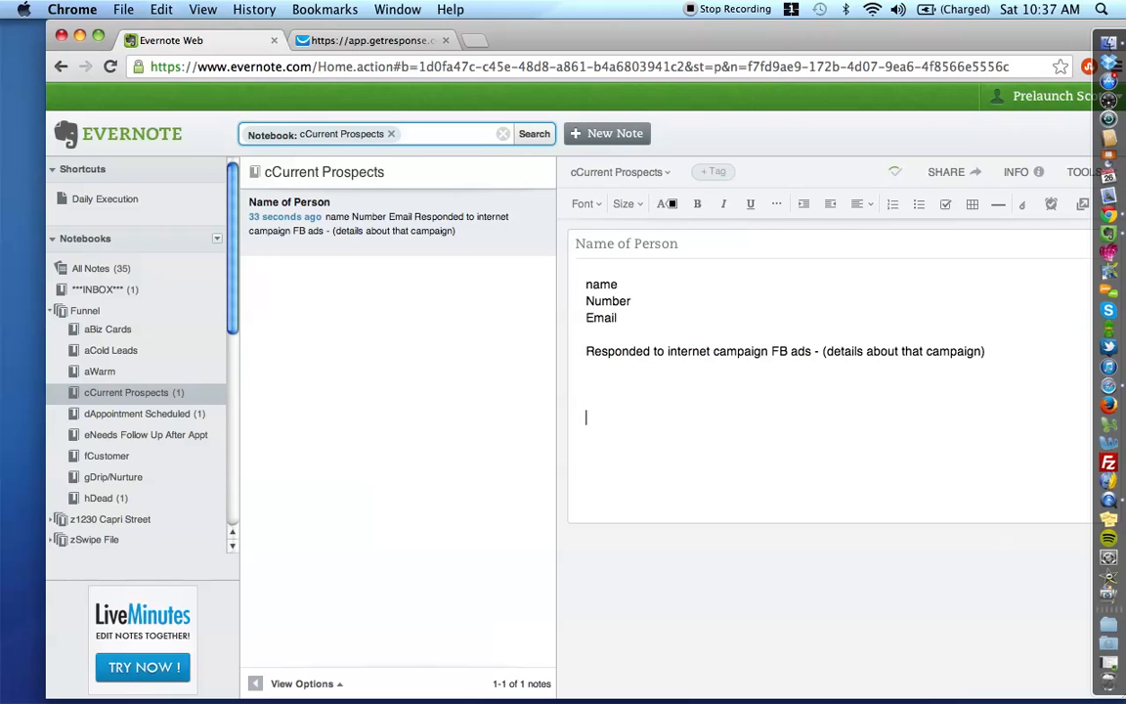
Add the entry "5/6/13 - spoke to Name....he liked the message of XYZ in the campaign....scheduled appointment....aldkf;laskjdf....put in calendar to call or meet in person"
type("5/6/13 - spoke to J")
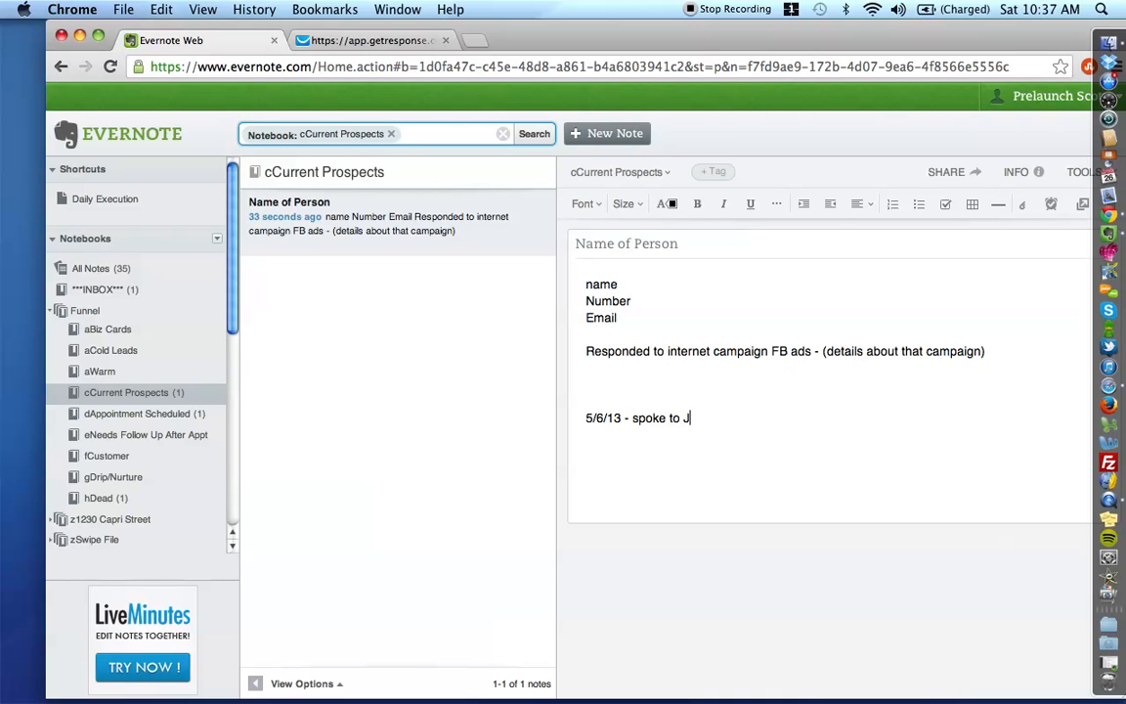
key("BackSpace")
type("Name....he liked the m")
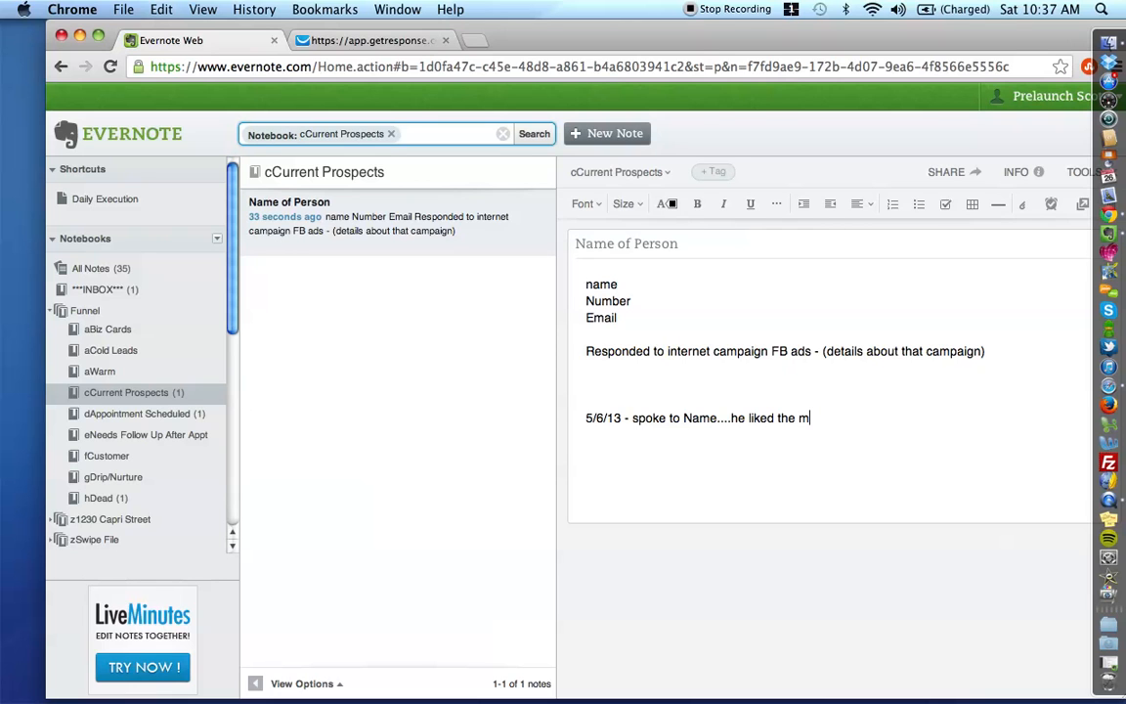
type("essage of XYZ in the ca")
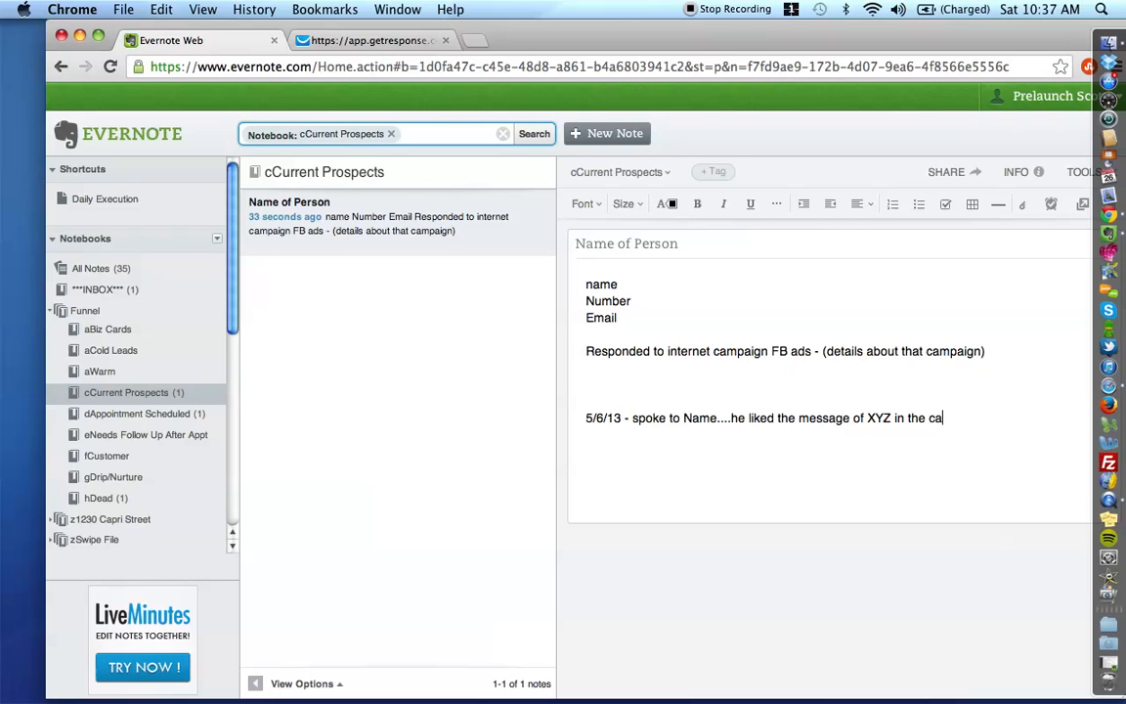
type("mpaign....scheduled appointme")
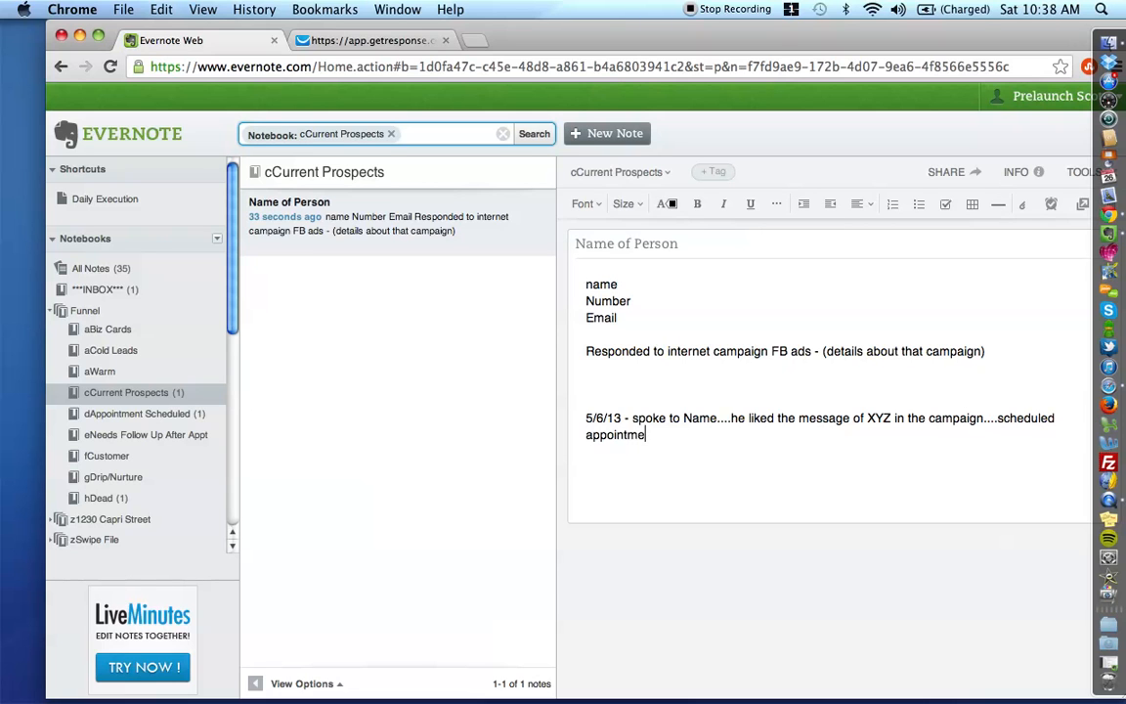
type("nt....aldkf;laskjdf....put in calendar to call or meet in person")
left_click(719, 335)
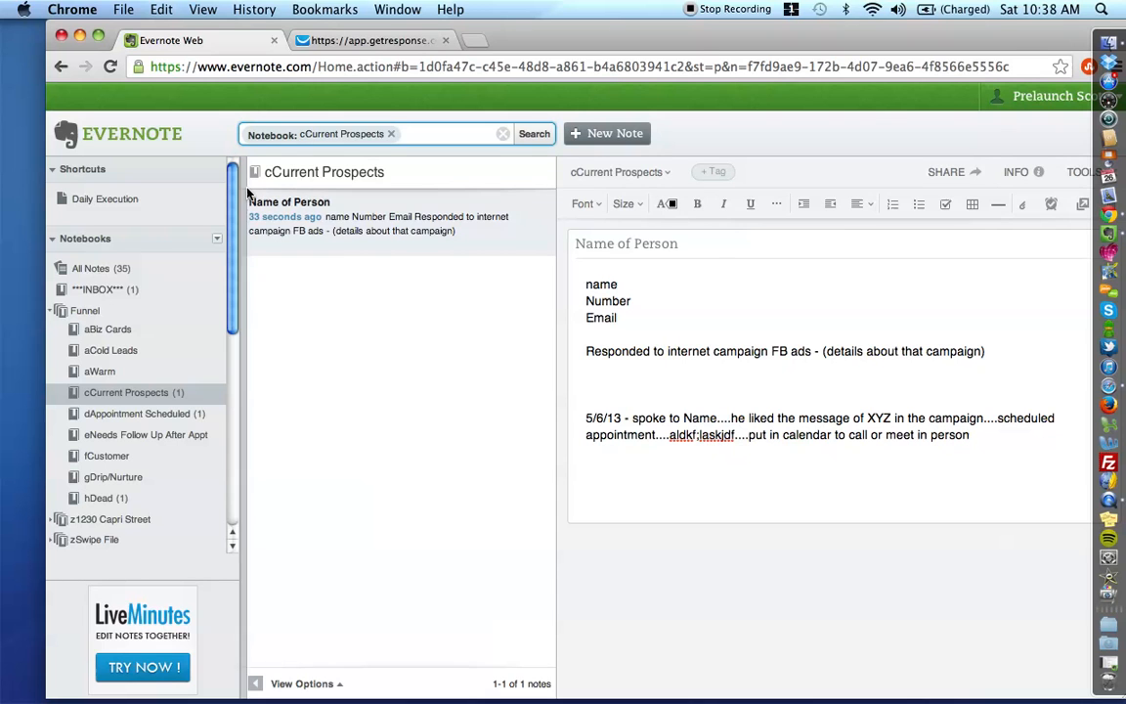
Move the "Name of Person" note from cCurrent Prospects to the dAppointment Scheduled notebook and open that notebook
left_click_drag(379, 233, 137, 418)
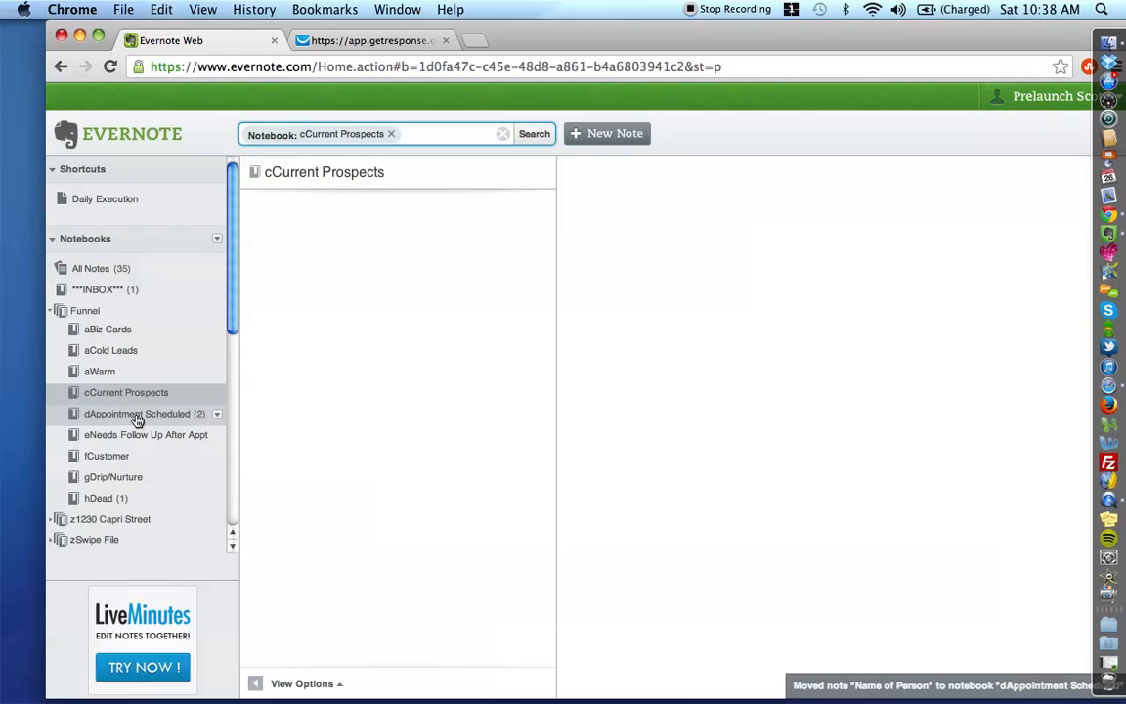
left_click(136, 416)
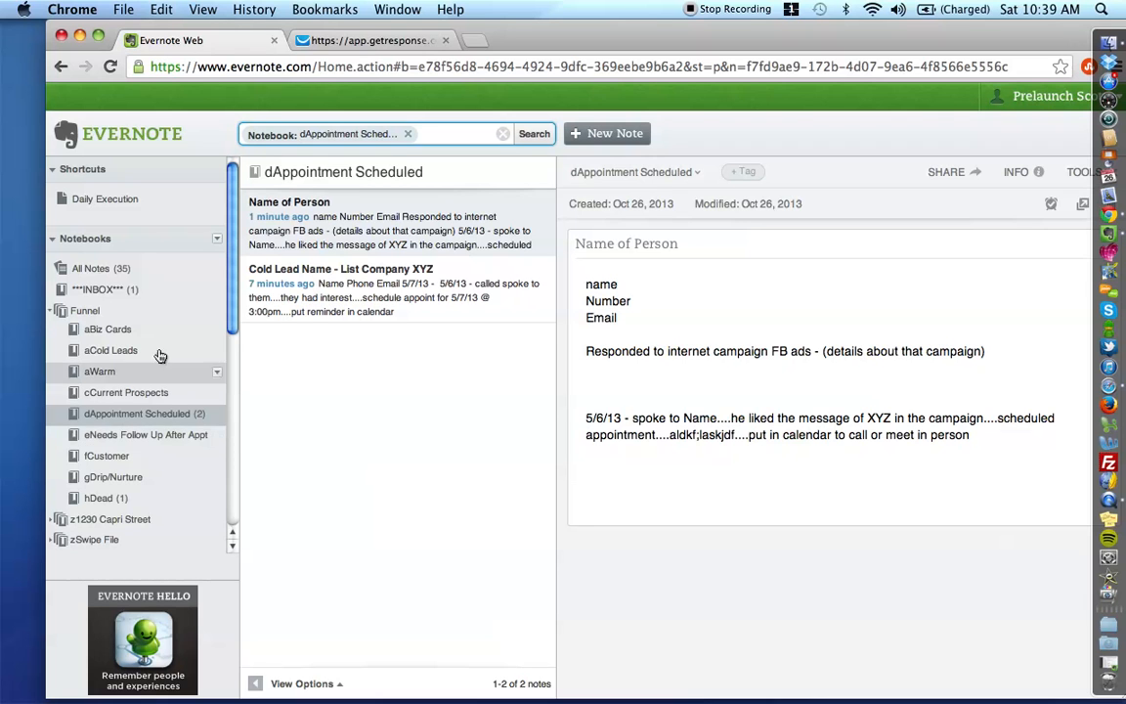
View the Evernote tips sign-up page with its first name and email fields, and return to the dAppointment Scheduled notebook
left_click(369, 43)
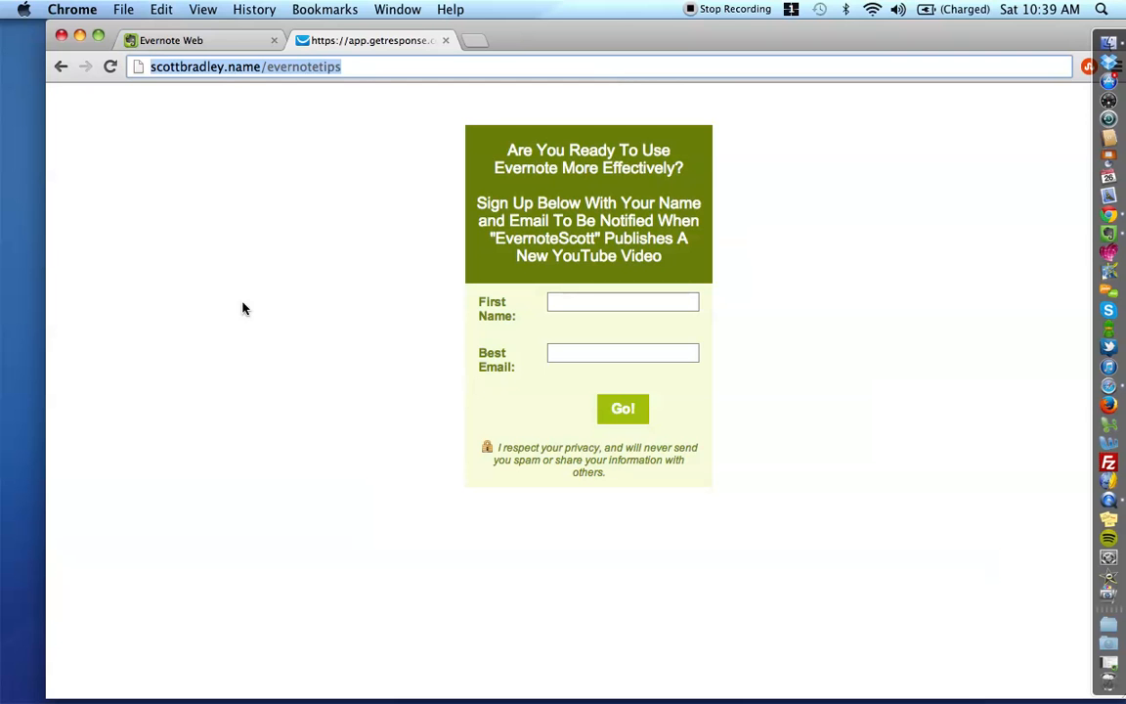
left_click(216, 45)
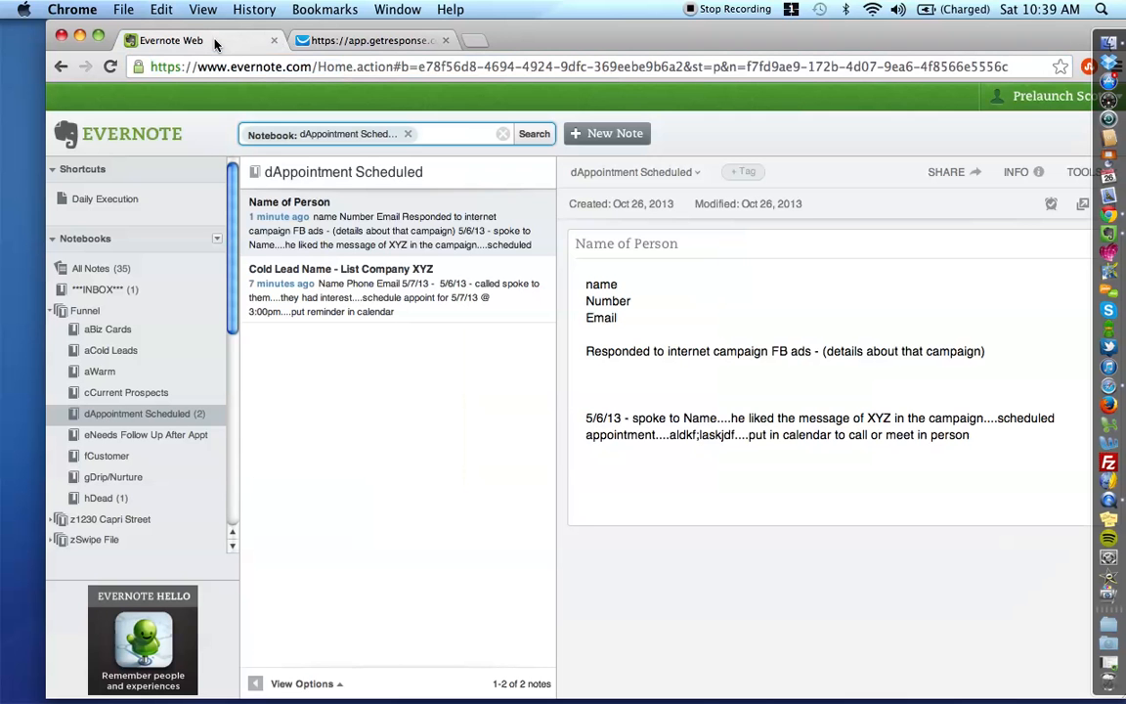
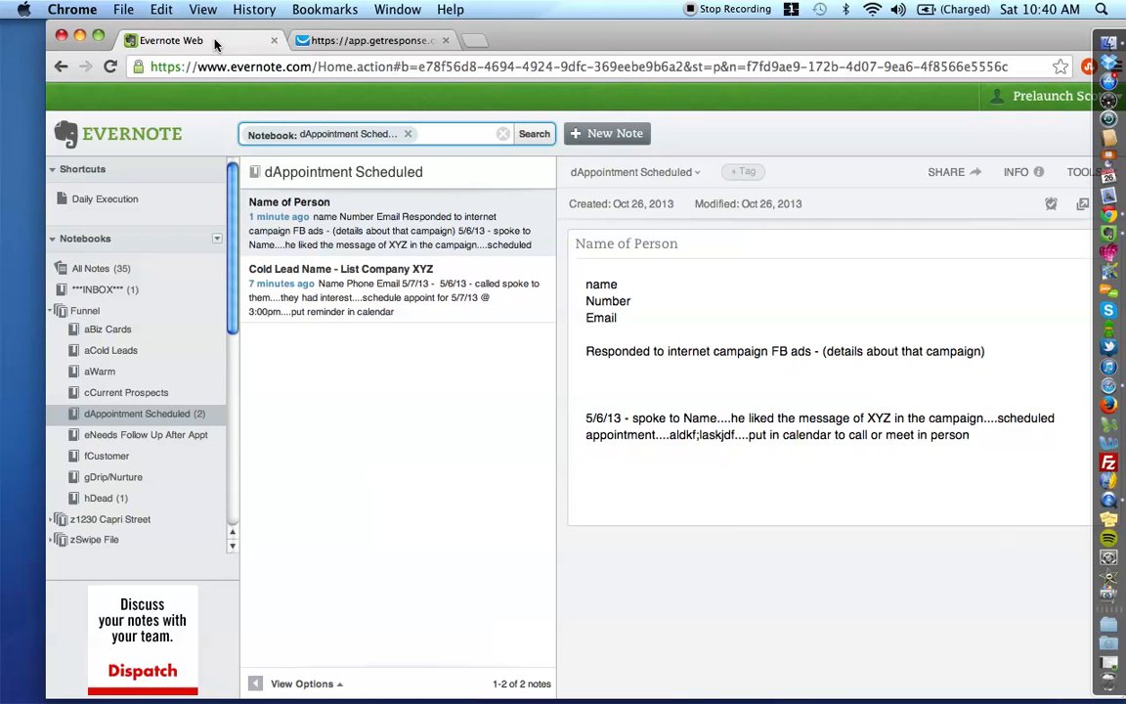
left_click_drag(563, 41, 543, 34)
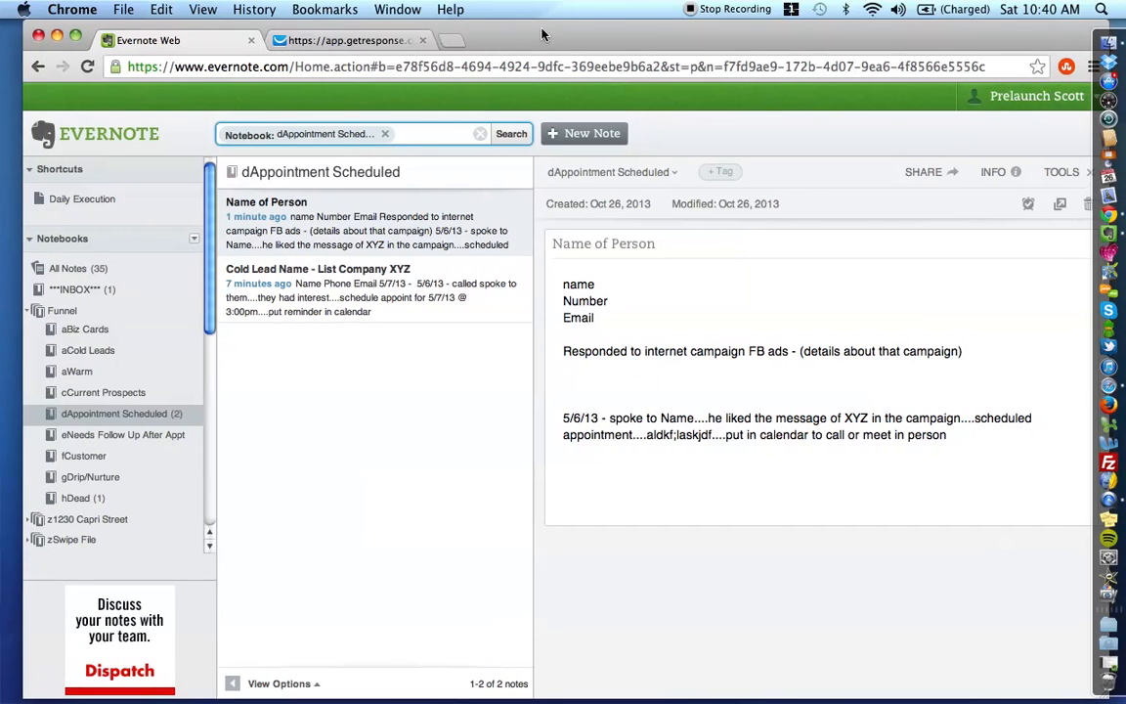